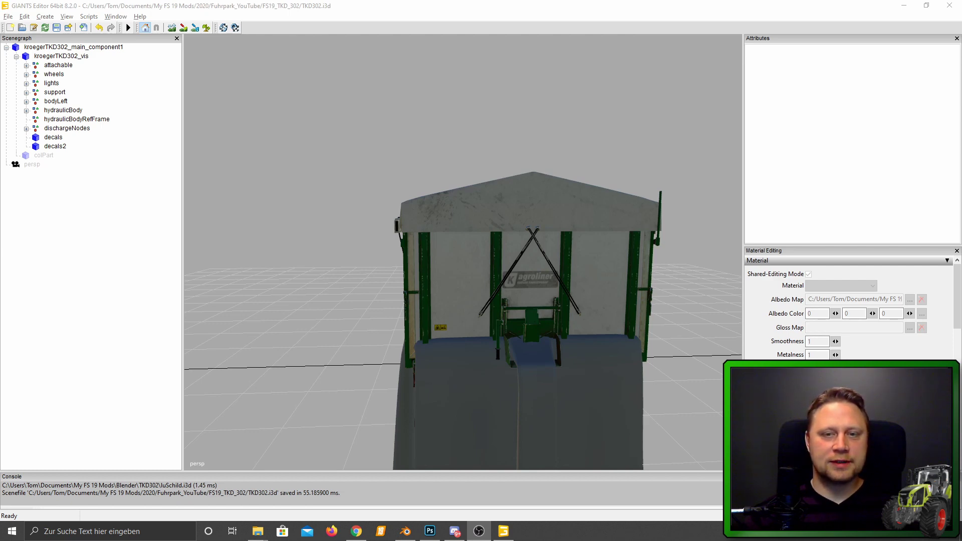
Step: Zoom in, select the agroliner decal on the rear wall, then clear the selection
scroll(547, 300, up, 2)
scroll(575, 304, up, 2)
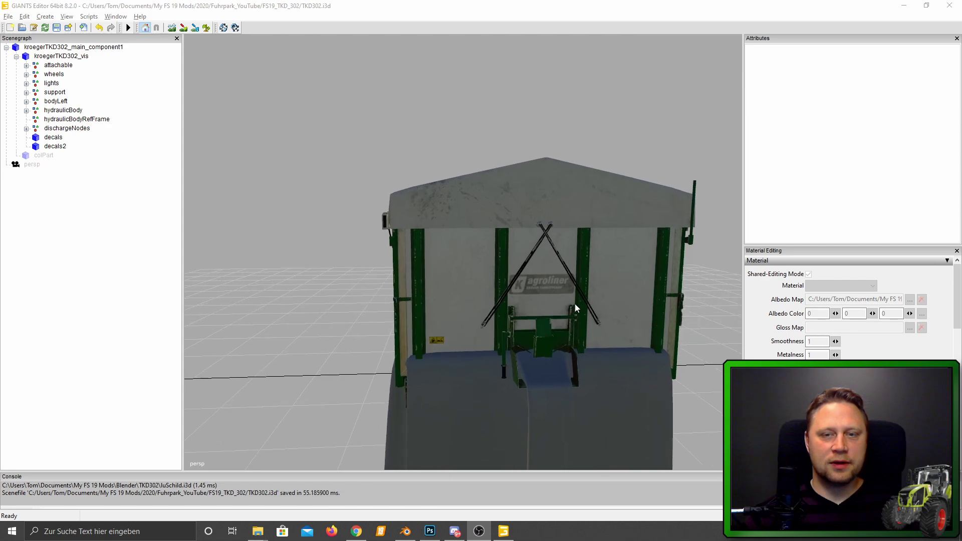
scroll(595, 308, up, 2)
click(548, 287)
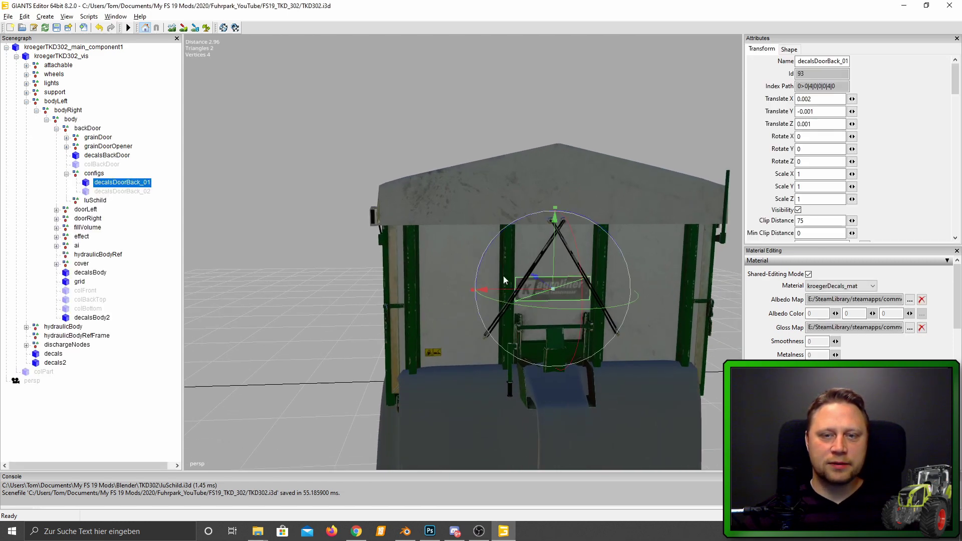
click(442, 290)
click(320, 355)
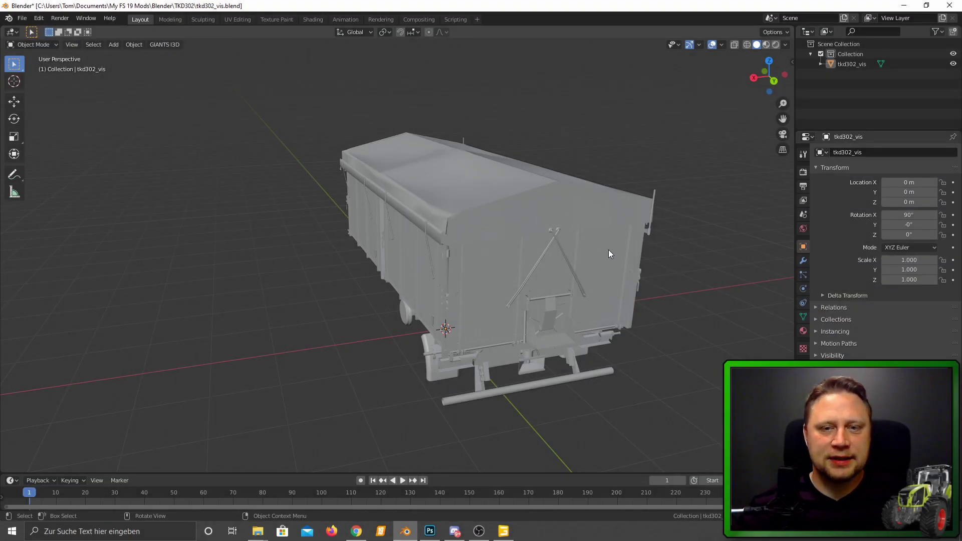
Step: Toggle the trailer in and out of Edit Mode, deselect it, and open Add > Mesh
click(489, 254)
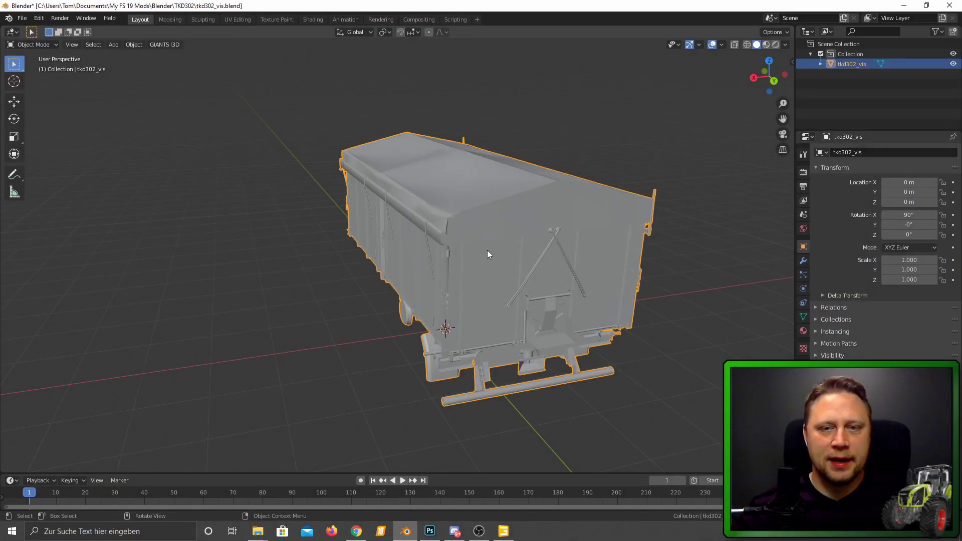
key(Tab)
middle_drag(534, 275, 621, 388)
key(Tab)
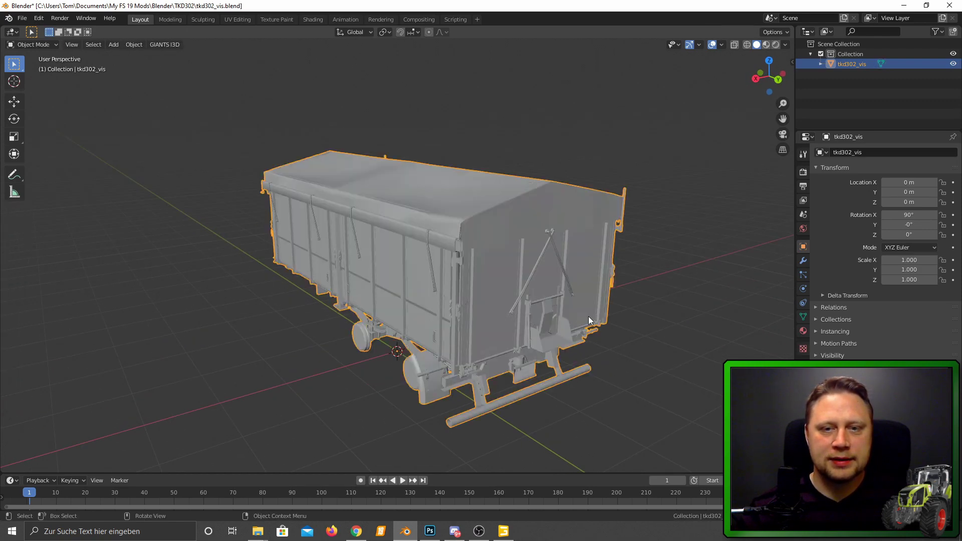
click(674, 394)
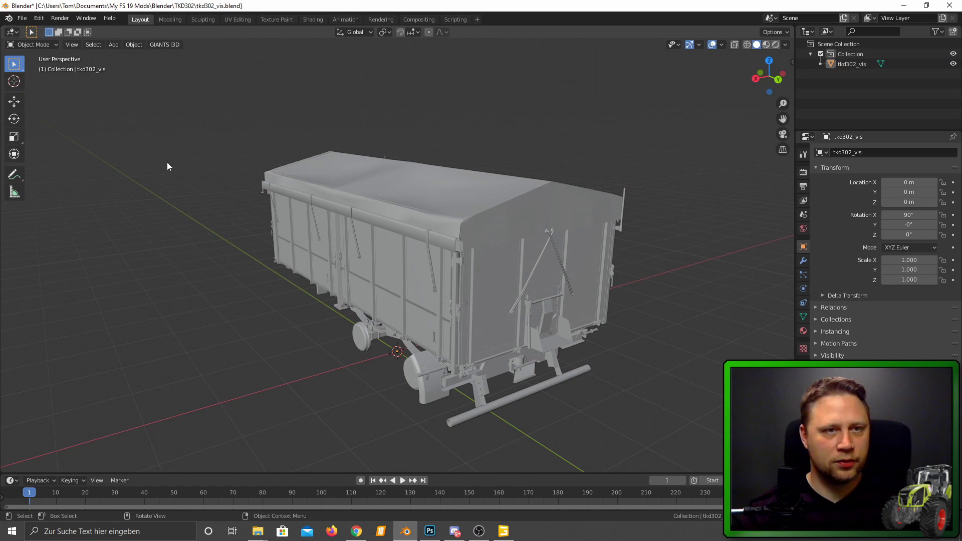
click(113, 45)
mouse_move(126, 56)
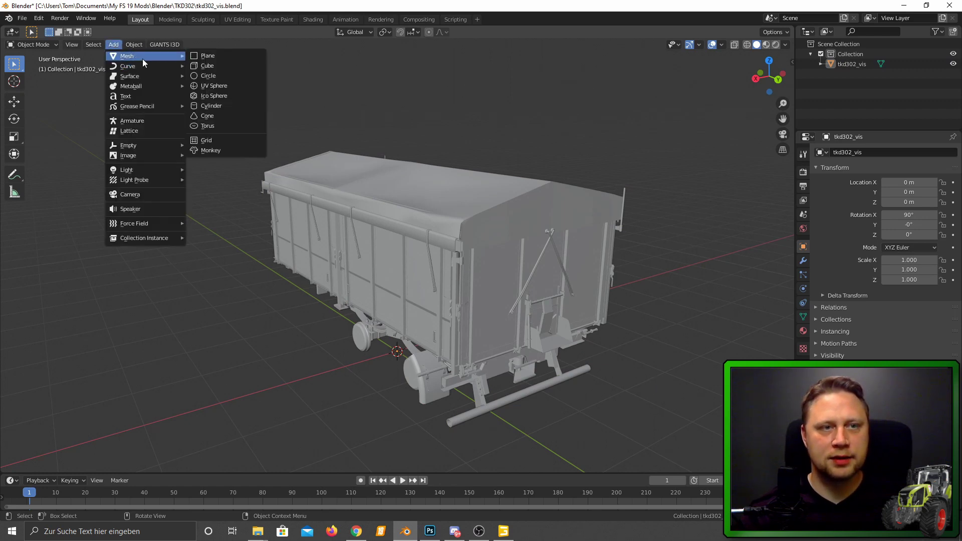
Step: Add a cube to the scene, keeping its size at 1 m
click(215, 68)
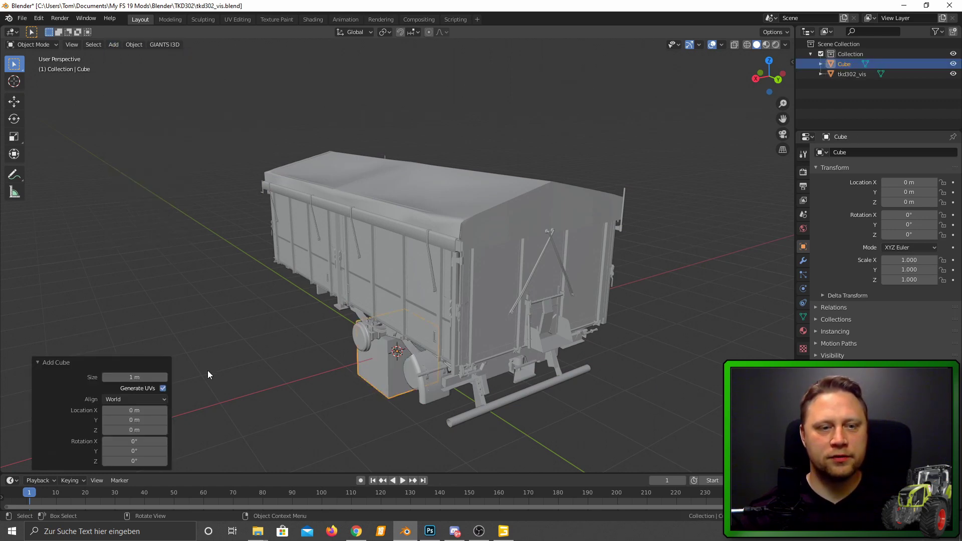
click(134, 376)
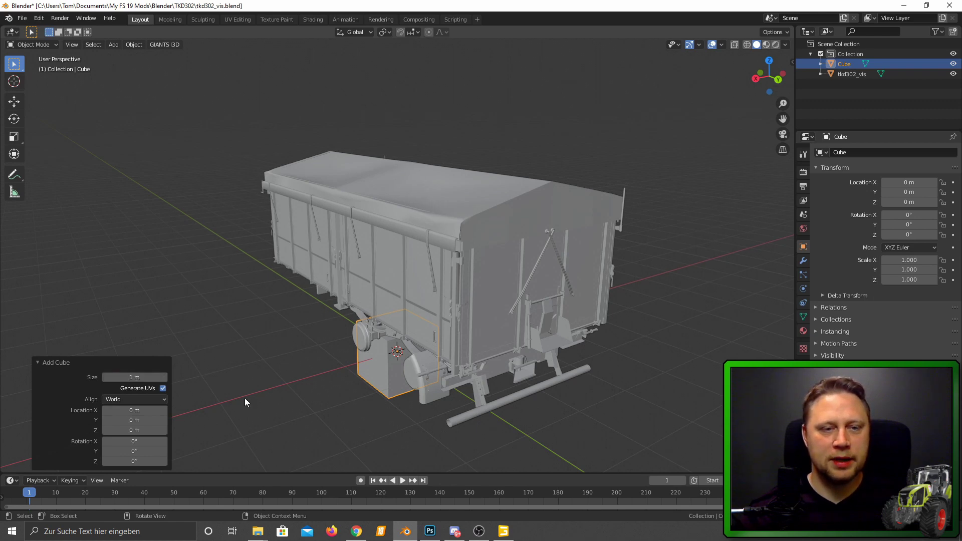
key(Return)
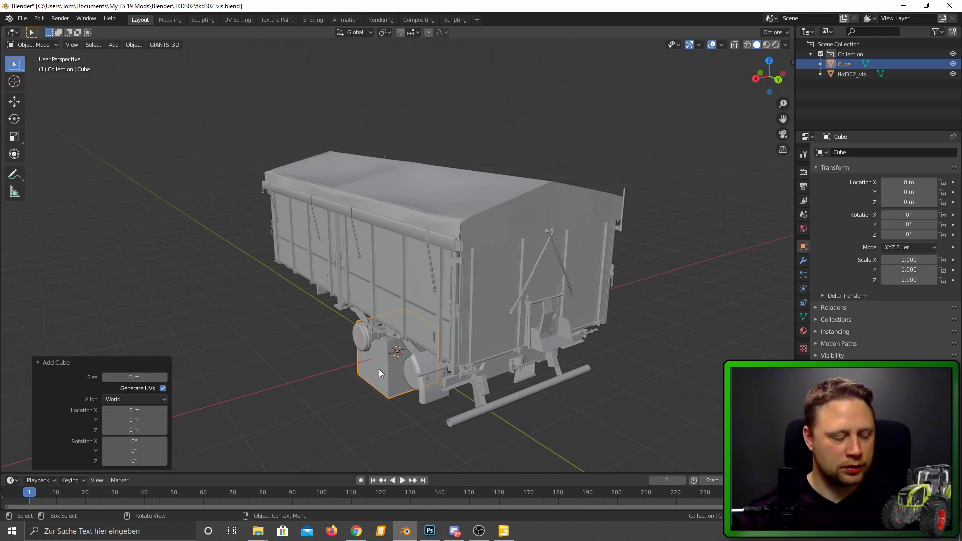
Step: Move the cube to Y 3.1005 m and Z 2.2199 m against the rear wall
key(g)
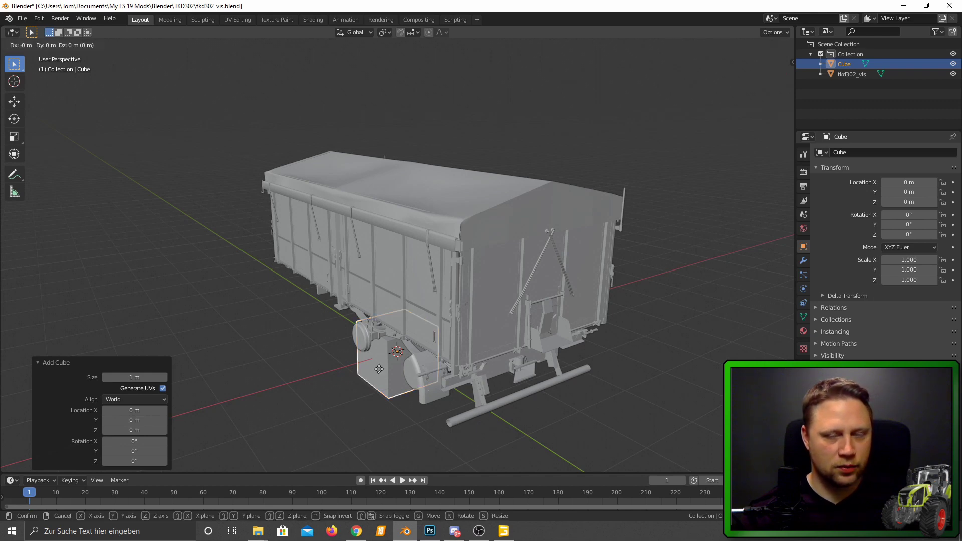
key(y)
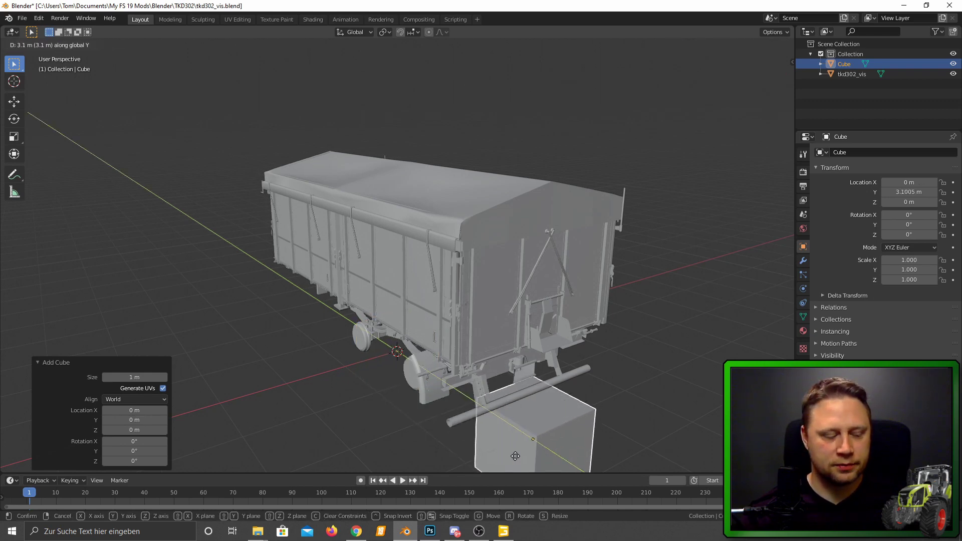
click(515, 456)
key(g)
key(z)
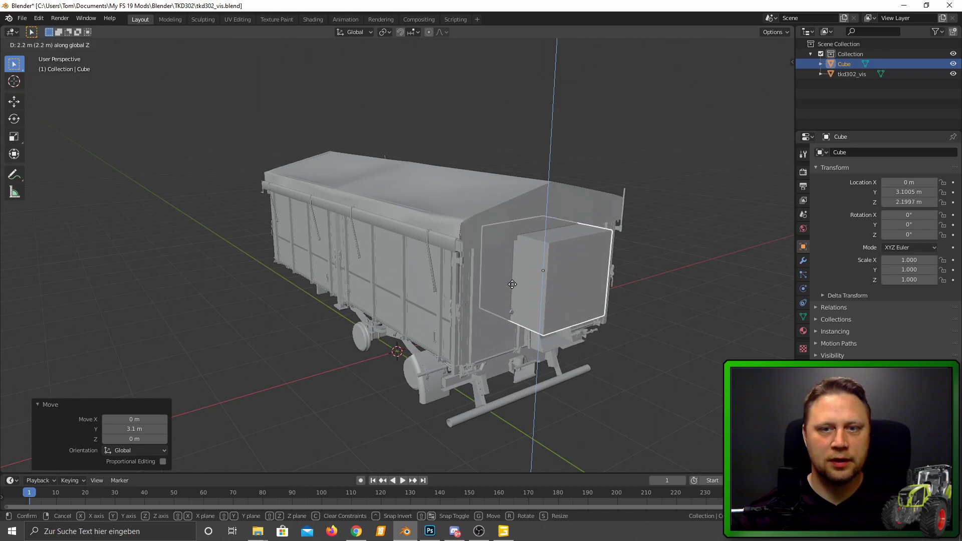
click(515, 286)
Step: Orbit to the trailer's back and reselect the cube on the rear wall
middle_drag(515, 285, 467, 306)
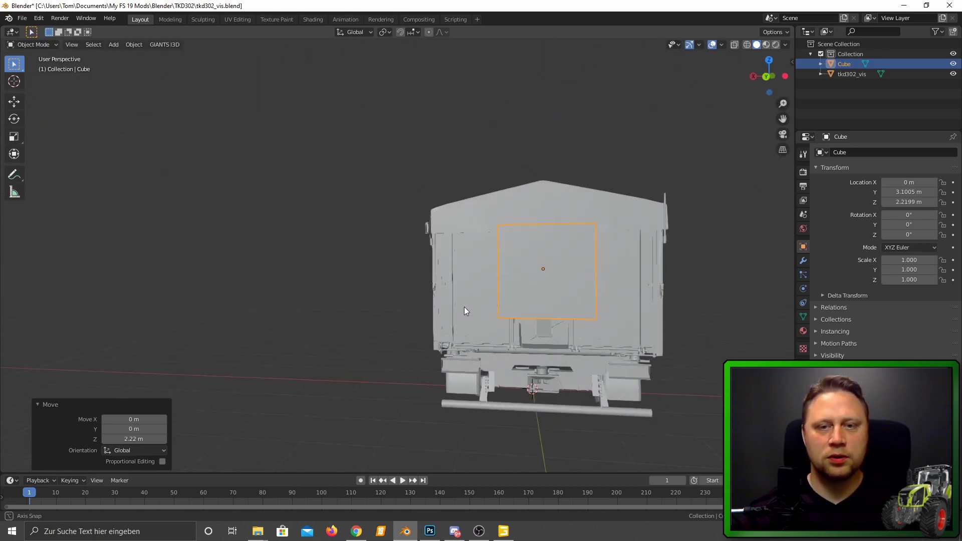
scroll(481, 291, up, 3)
scroll(516, 255, down, 2)
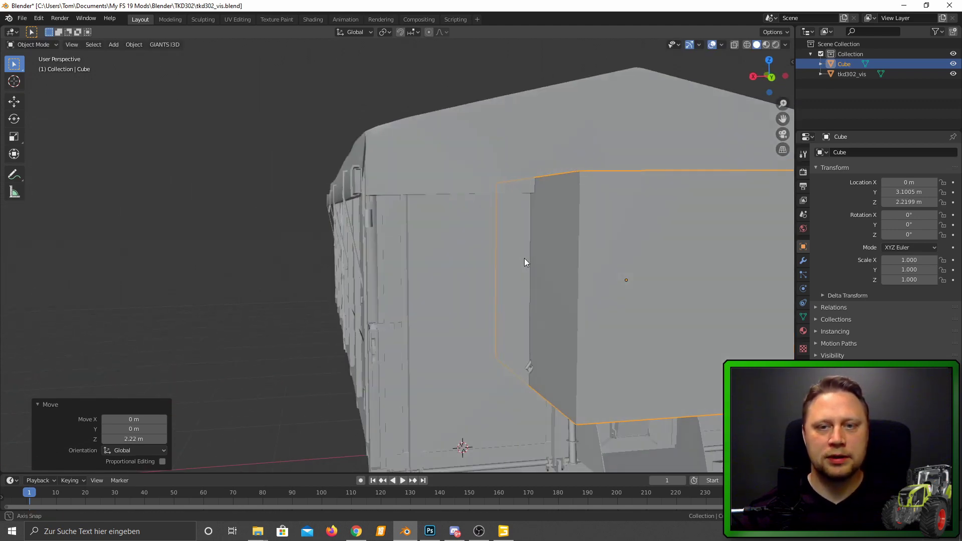
scroll(531, 260, down, 3)
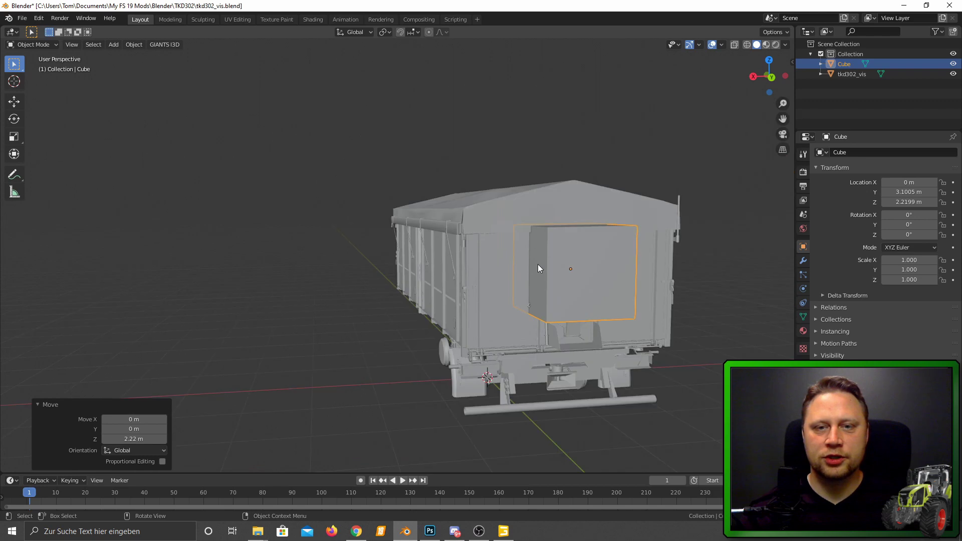
click(602, 275)
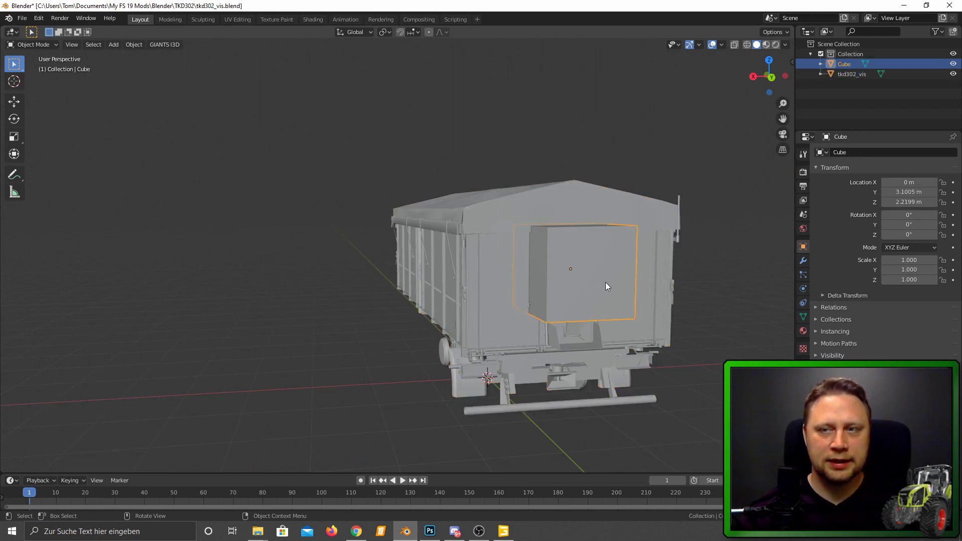
Step: In UV Editing, assign the cube's UVs to the Painted Plastic tile, then return to Layout
click(234, 19)
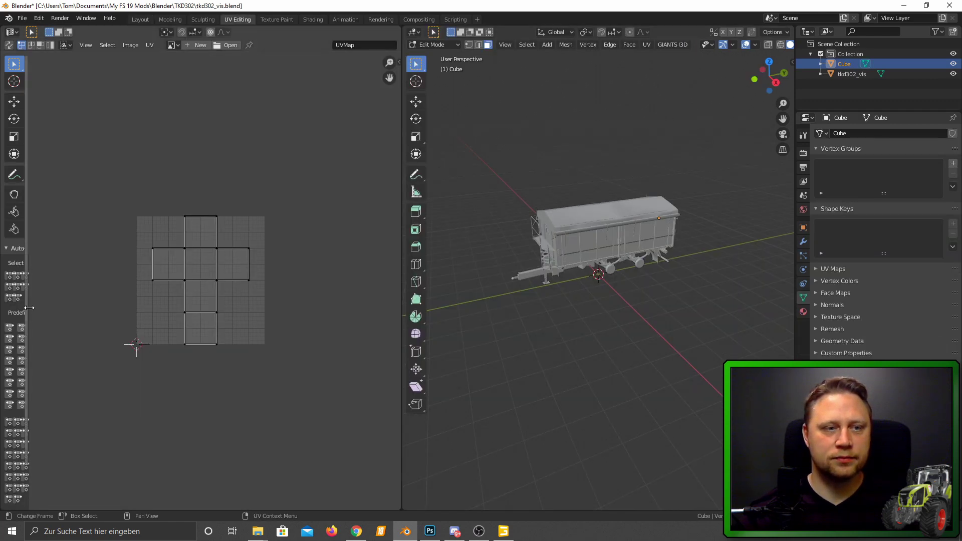
drag(30, 308, 133, 308)
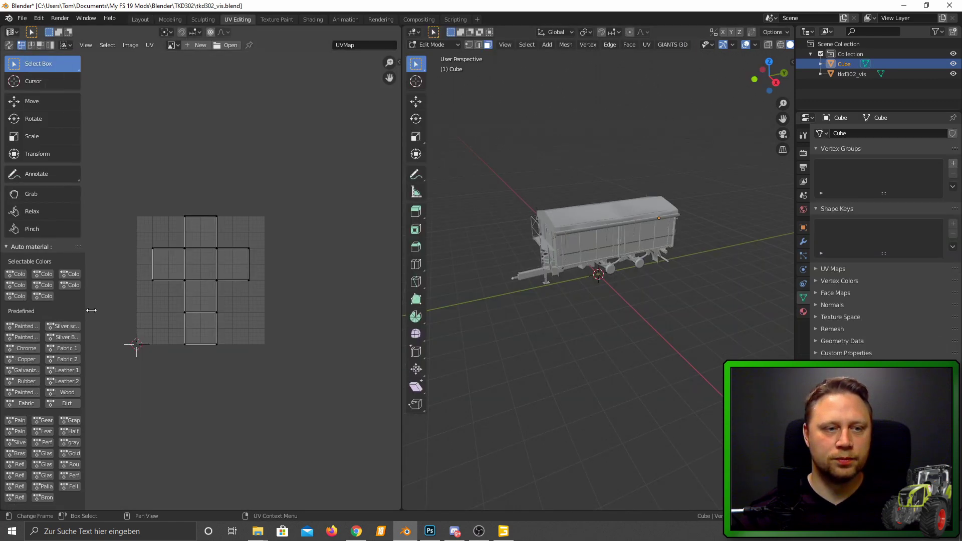
click(38, 383)
click(40, 338)
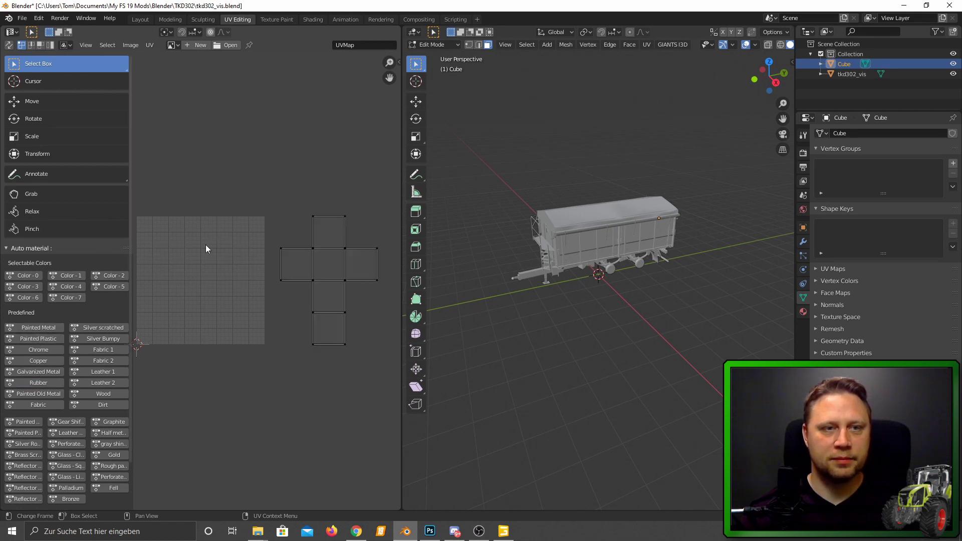
click(140, 20)
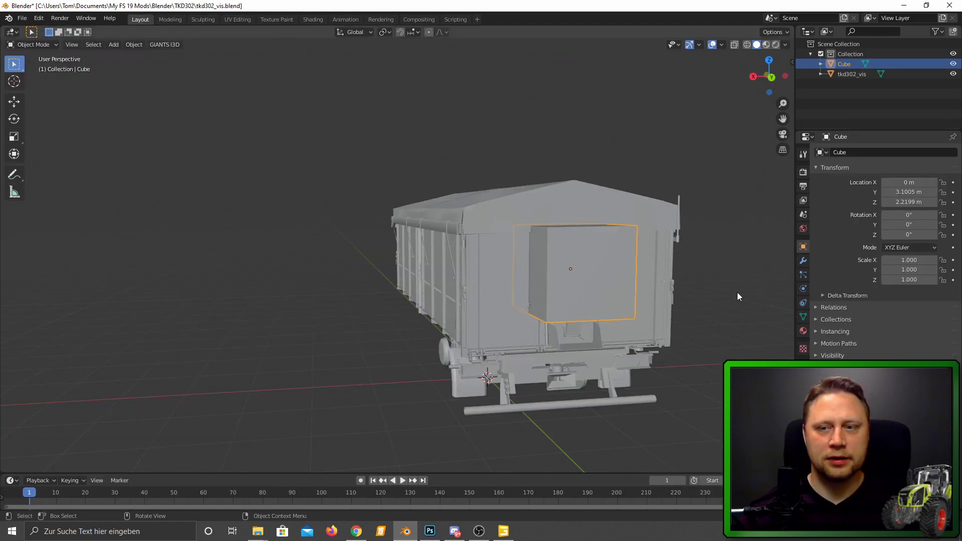
Step: Rename the cube's material Material.001 to schild_mat and orbit to inspect it
click(803, 331)
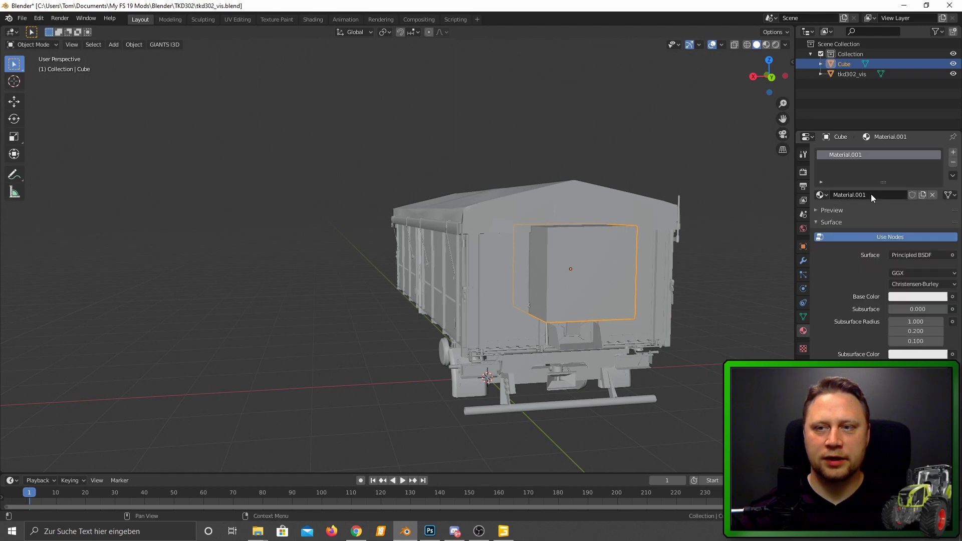
double_click(872, 195)
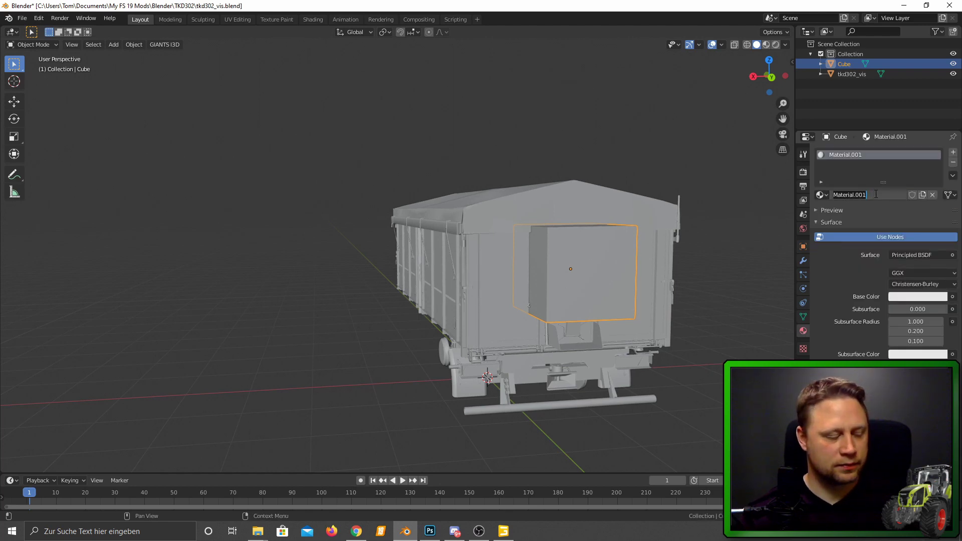
text(schil)
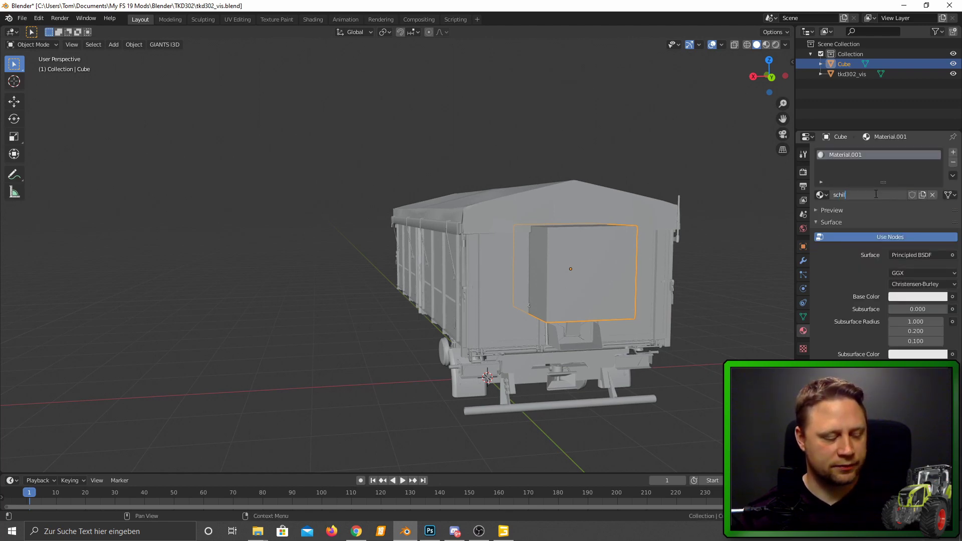
text(d_mat)
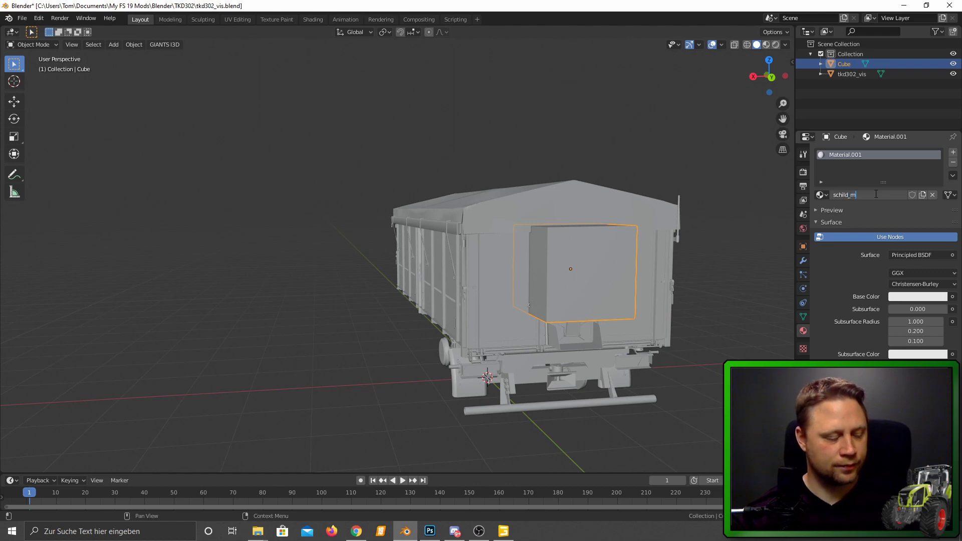
key(Return)
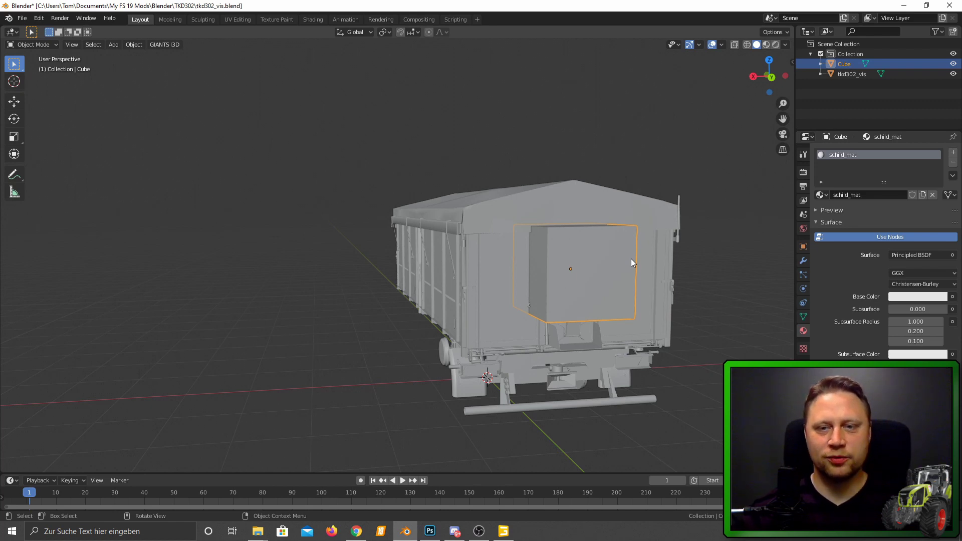
mouse_move(693, 265)
middle_down()
mouse_move(632, 264)
mouse_move(693, 270)
mouse_move(704, 291)
mouse_move(693, 308)
middle_up()
scroll(685, 291, up, 5)
scroll(697, 303, down, 5)
scroll(584, 295, up, 3)
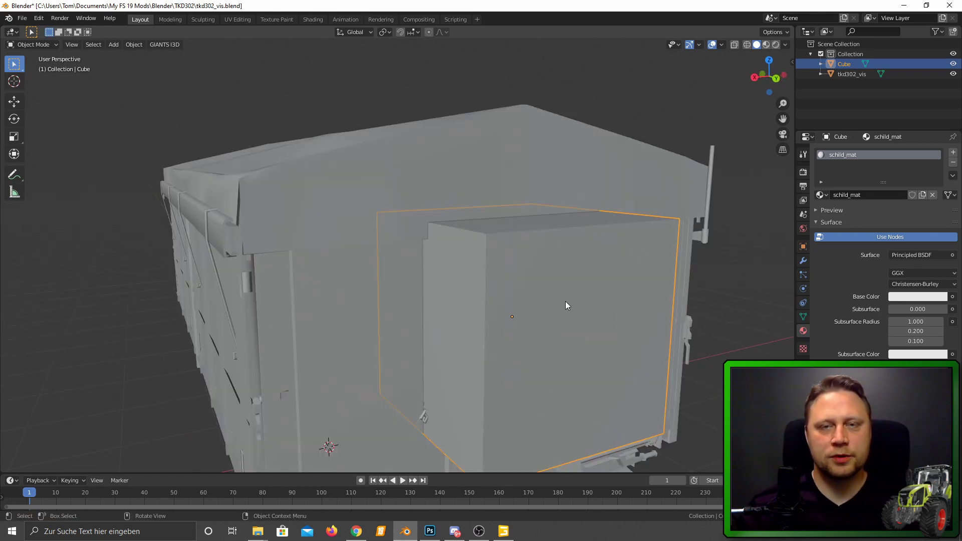
middle_drag(545, 346, 533, 331)
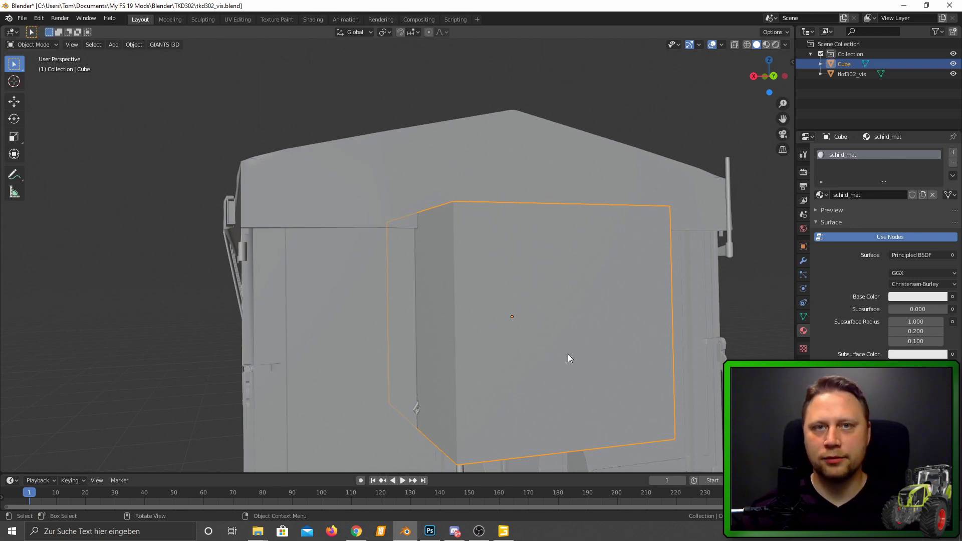
mouse_move(562, 350)
middle_down()
mouse_move(590, 359)
mouse_move(594, 372)
mouse_move(591, 363)
middle_up()
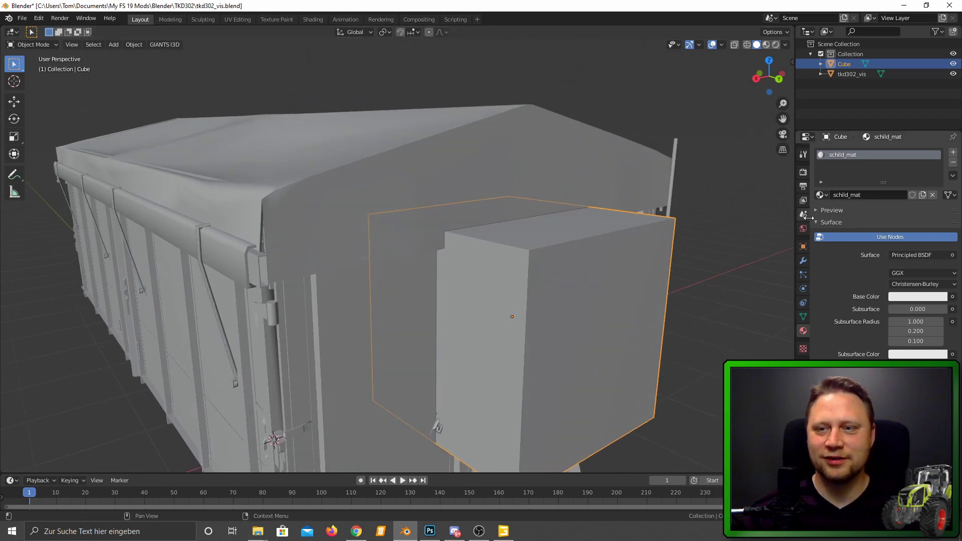
Step: Set the cube's scale to Z 0.5 and Y 0.005, flattening it into a thin plate
click(803, 247)
text(1.000)
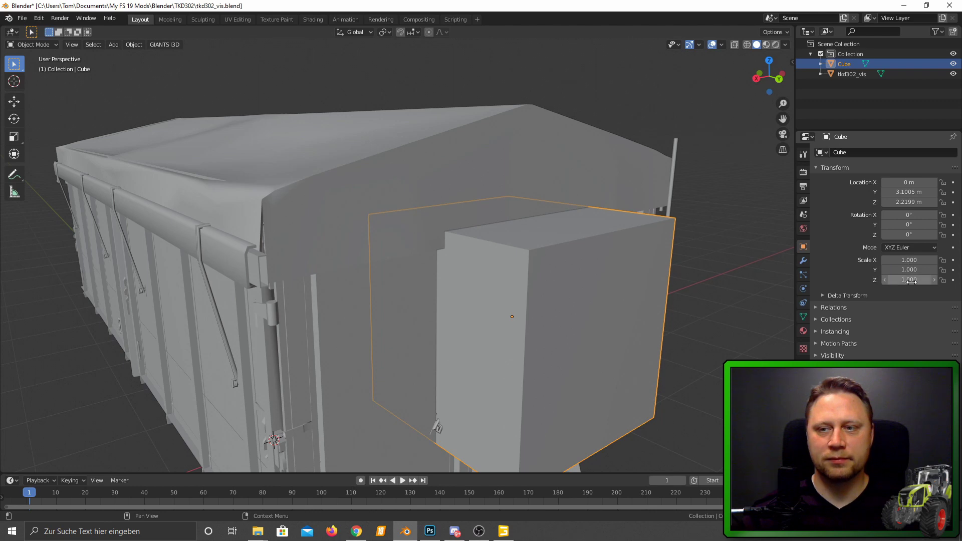
click(911, 281)
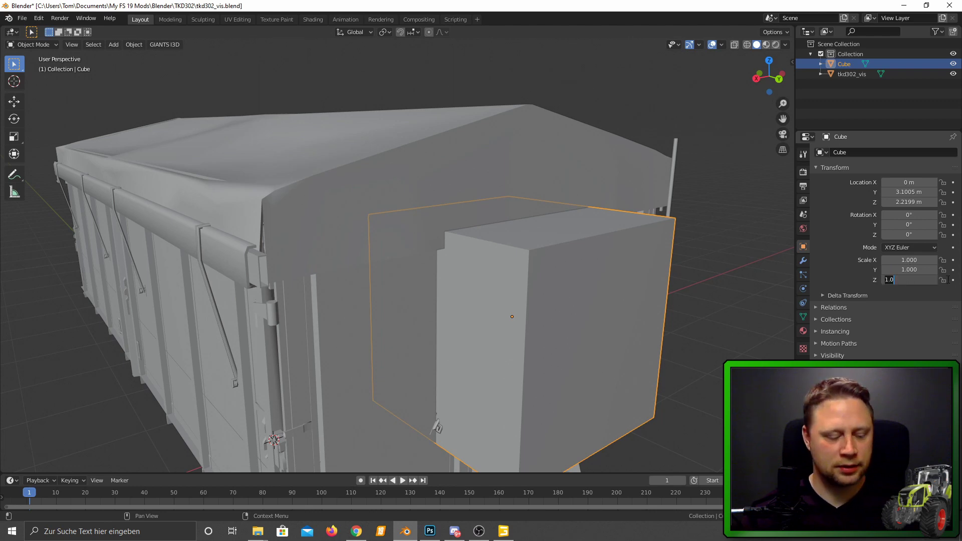
text(0.5)
key(Return)
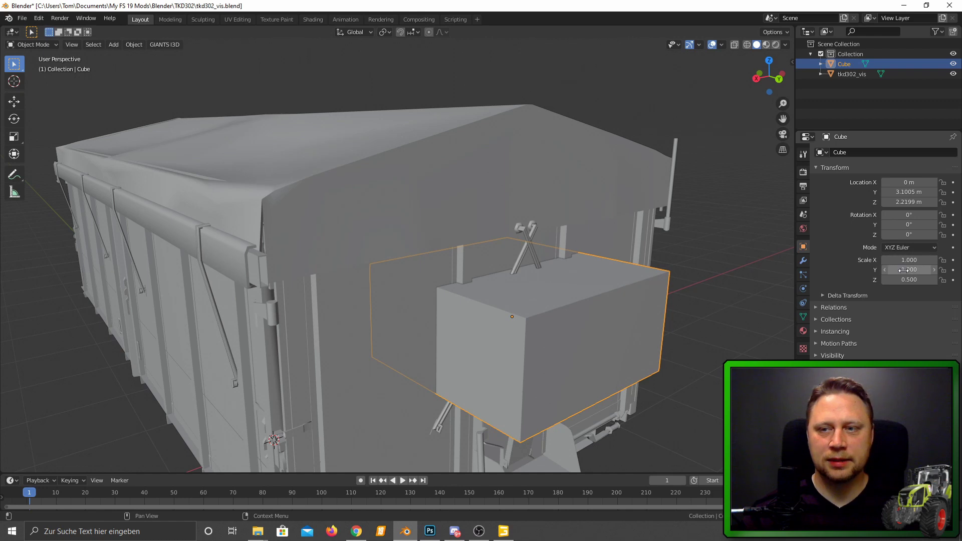
click(904, 271)
text(0)
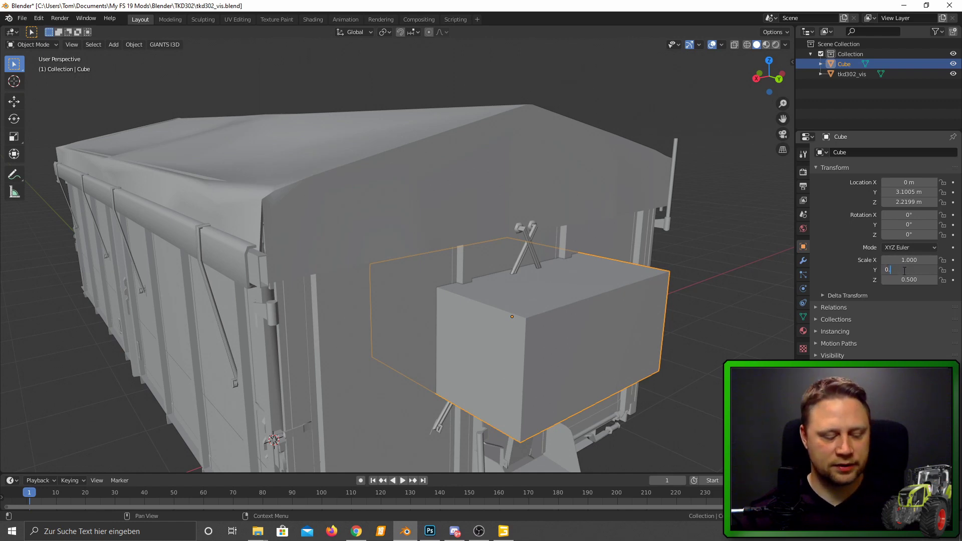
key(Return)
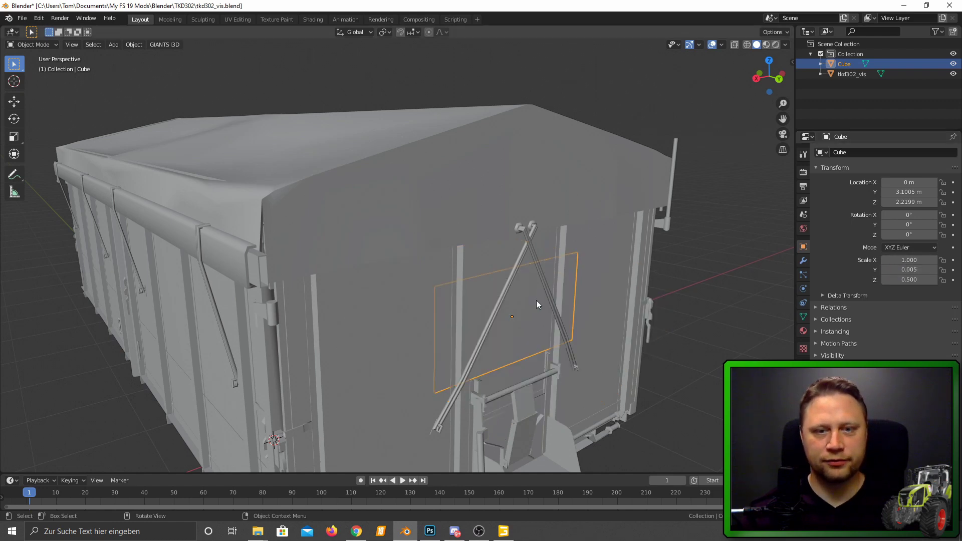
Step: Frame the flattened panel, orbit to the rear, and start moving it along Y
key(KP_Decimal)
scroll(488, 364, down, 5)
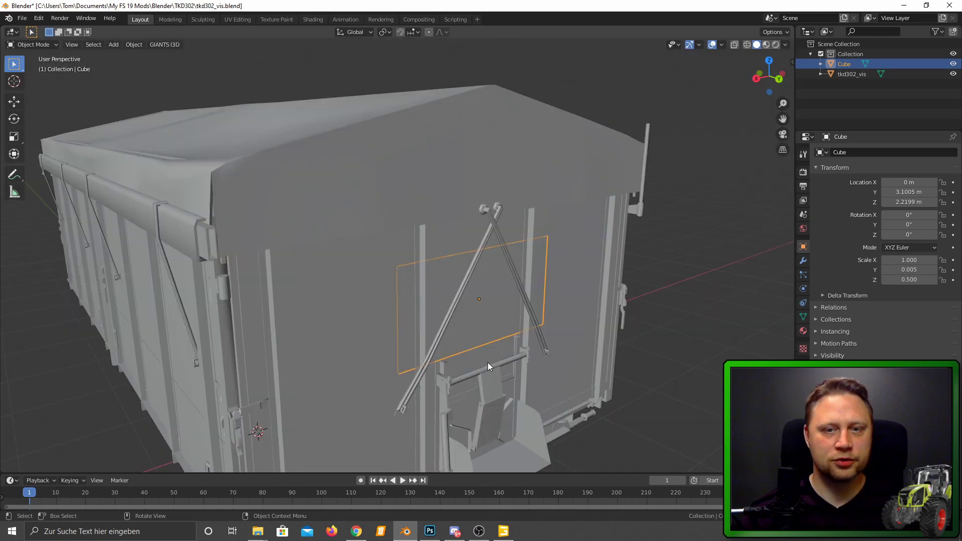
mouse_move(489, 335)
middle_down()
mouse_move(533, 329)
mouse_move(500, 339)
middle_up()
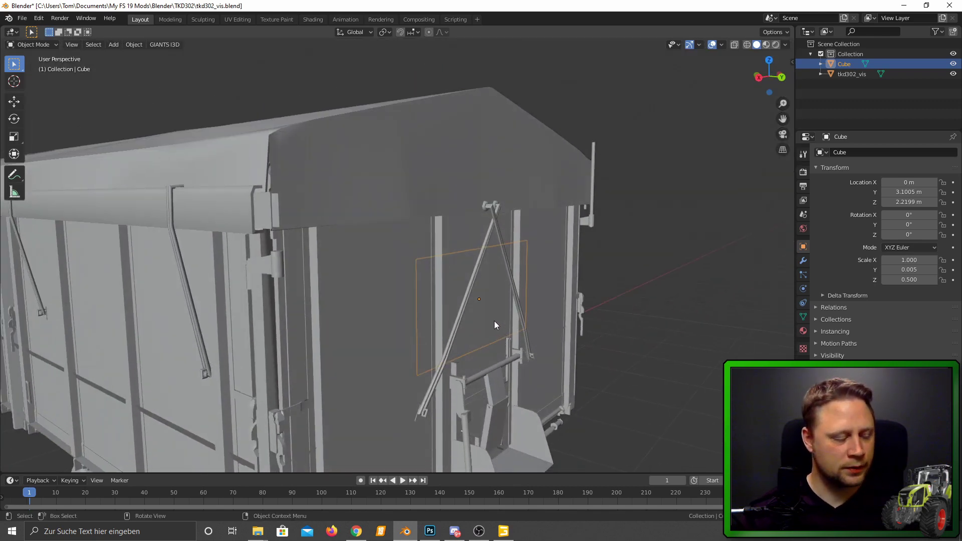
key(g)
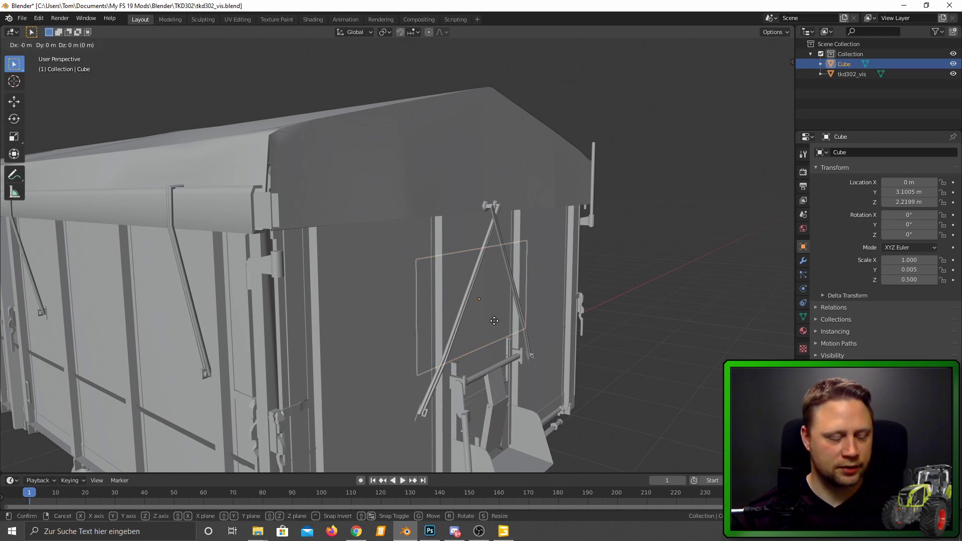
key(y)
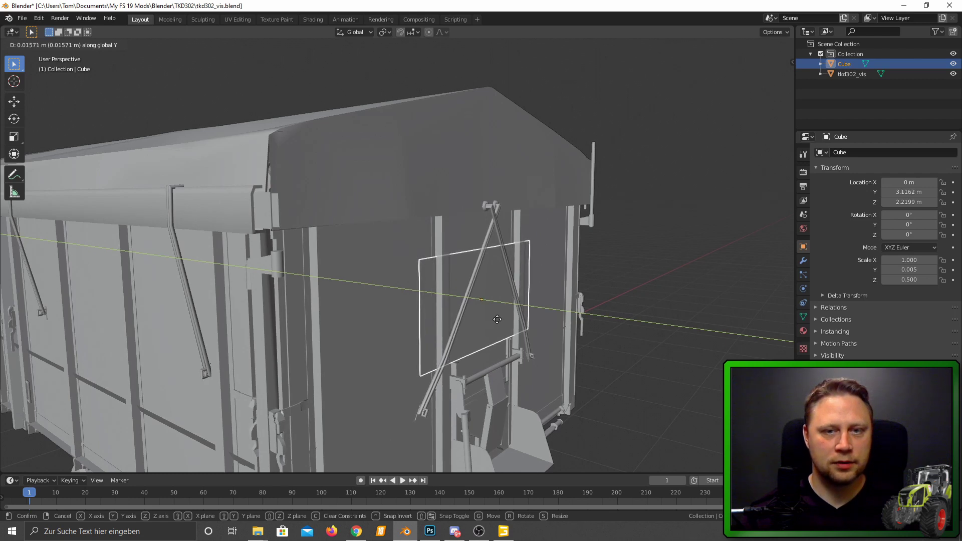
Step: Confirm the panel at Y 3.1158 m, then move it to X 0.7286 m on the wall
click(497, 318)
scroll(472, 305, up, 5)
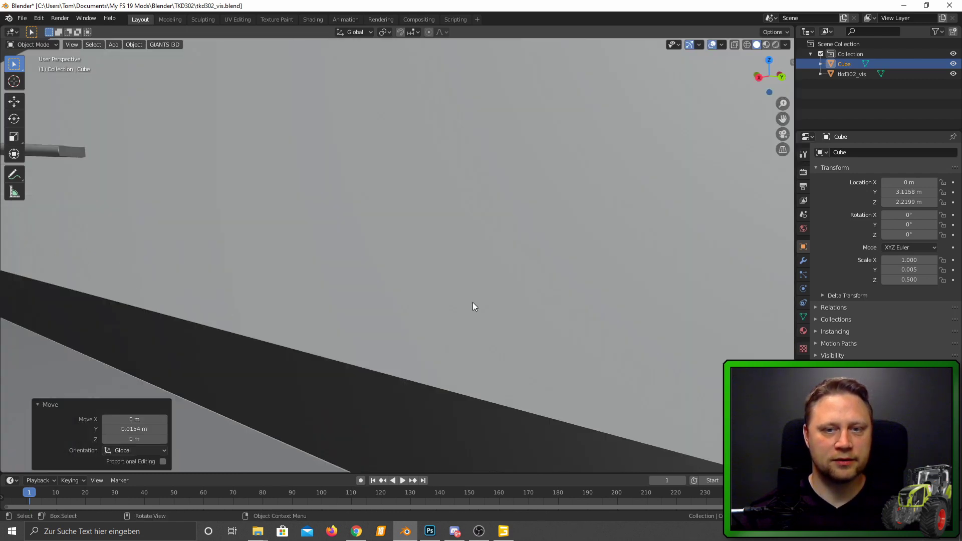
scroll(473, 303, down, 5)
mouse_move(481, 308)
middle_down()
mouse_move(494, 327)
mouse_move(482, 332)
mouse_move(426, 316)
mouse_move(416, 301)
middle_up()
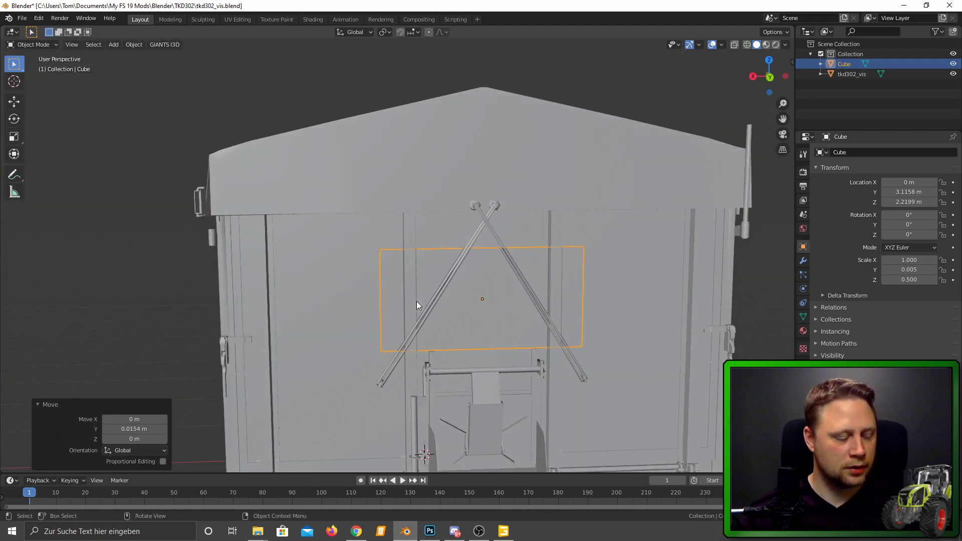
key(g)
key(x)
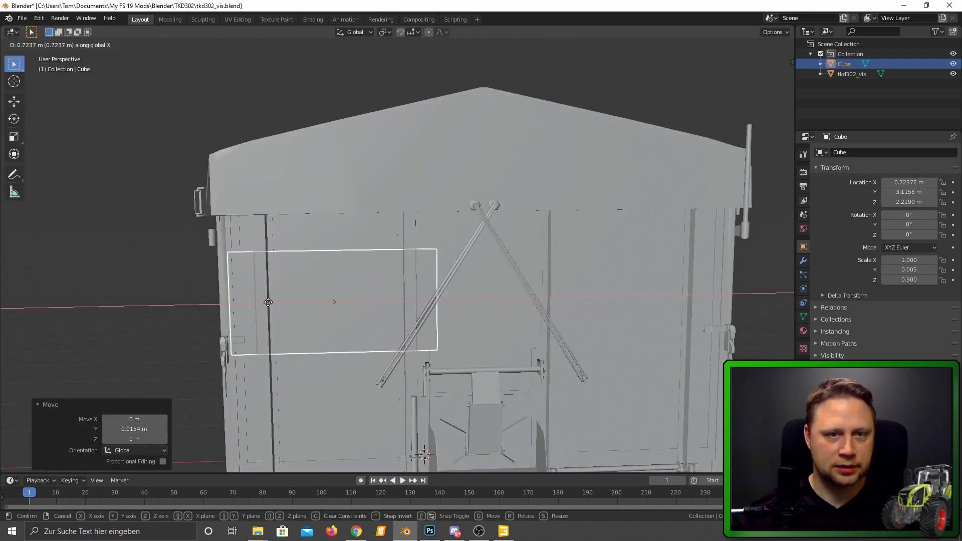
click(267, 303)
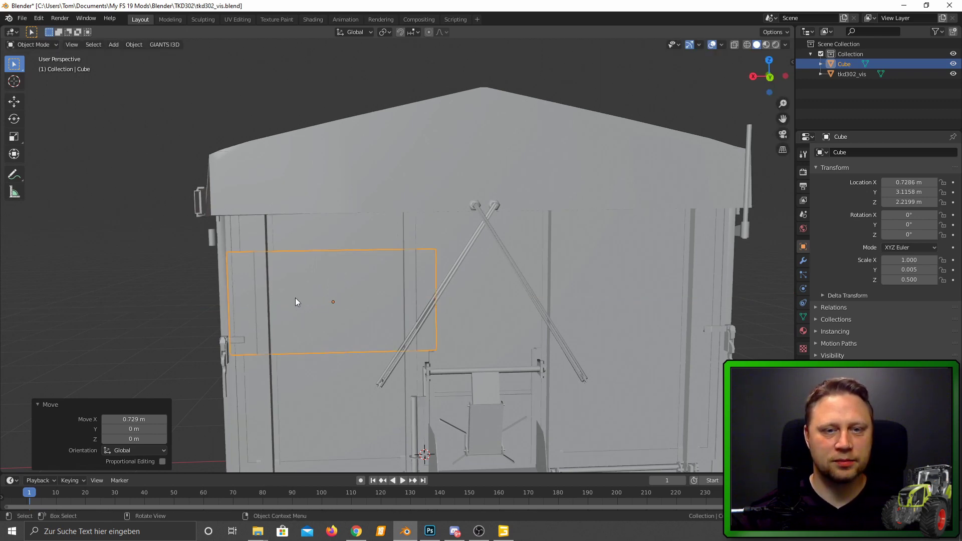
mouse_move(296, 302)
middle_down()
mouse_move(373, 297)
mouse_move(310, 299)
middle_up()
Step: Try uniform panel scales of 0.645 and 0.915, then undo the resizing
key(s)
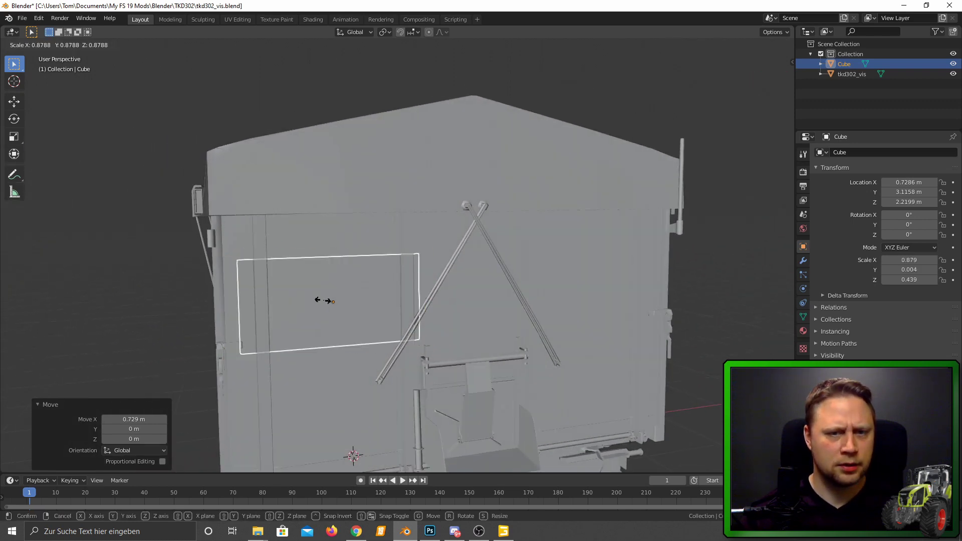
key(Escape)
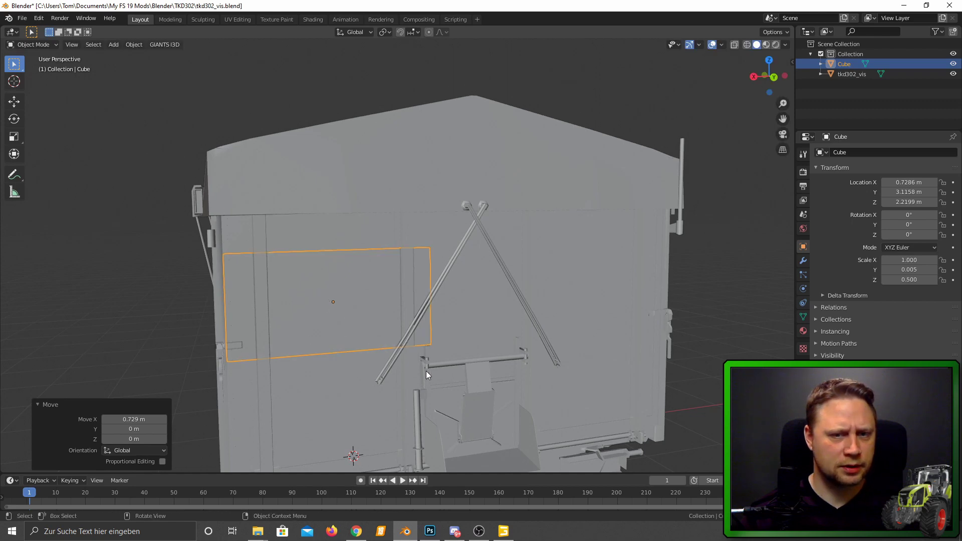
key(s)
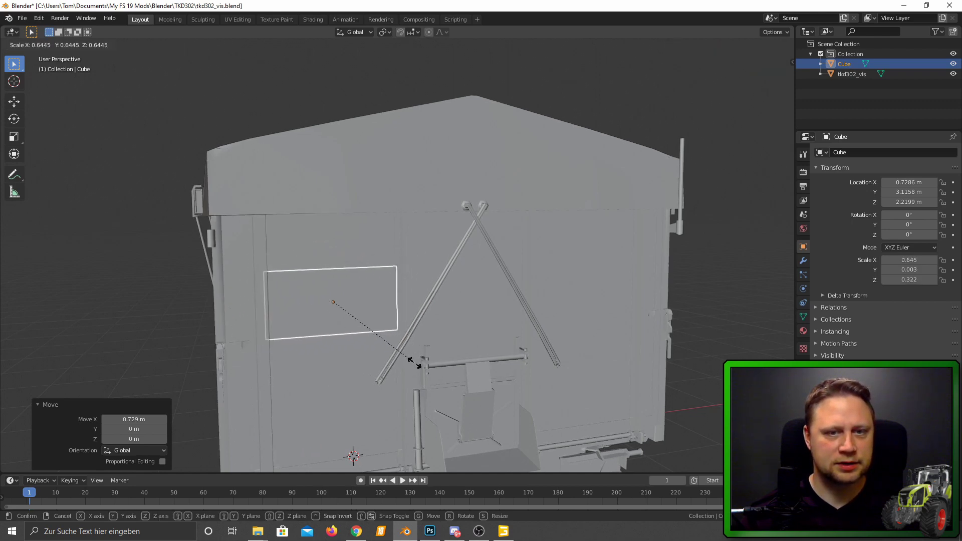
click(417, 362)
mouse_move(417, 363)
middle_down()
mouse_move(409, 371)
mouse_move(444, 371)
mouse_move(362, 329)
mouse_move(392, 323)
middle_up()
key(s)
click(429, 363)
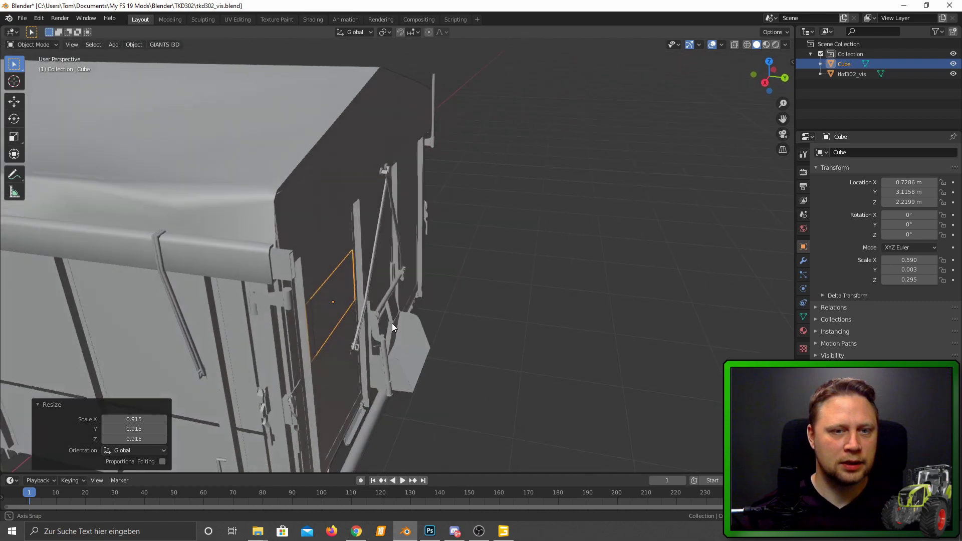
scroll(310, 310, up, 5)
scroll(310, 309, up, 2)
middle_drag(310, 309, 386, 330)
scroll(343, 312, down, 5)
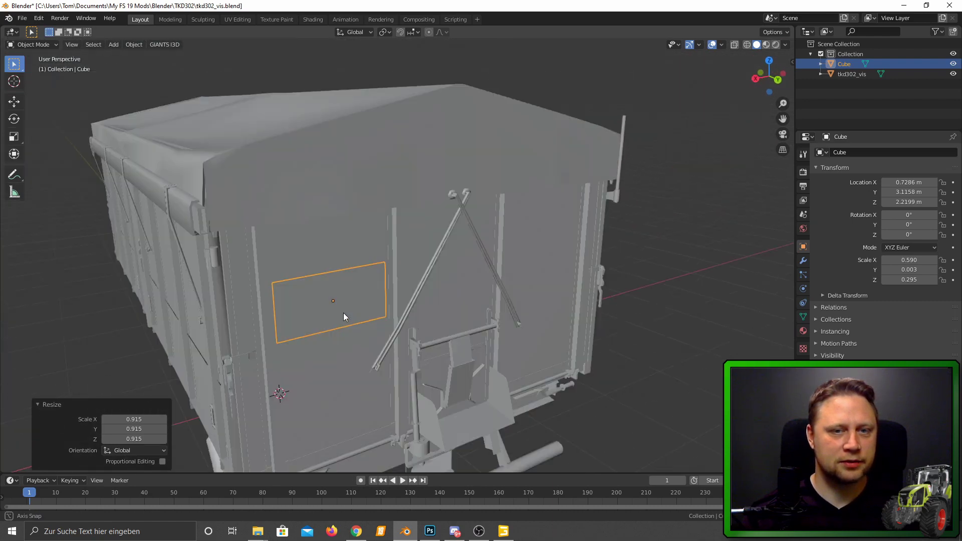
key(ctrl+z)
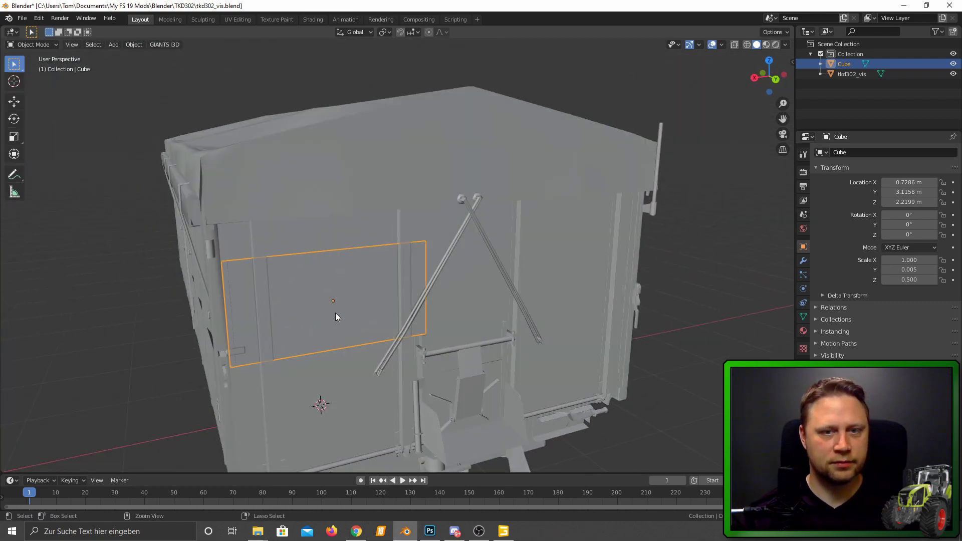
Step: Scale the panel to X 0.607 and Z 0.362, then view the rear wall straight on
key(s)
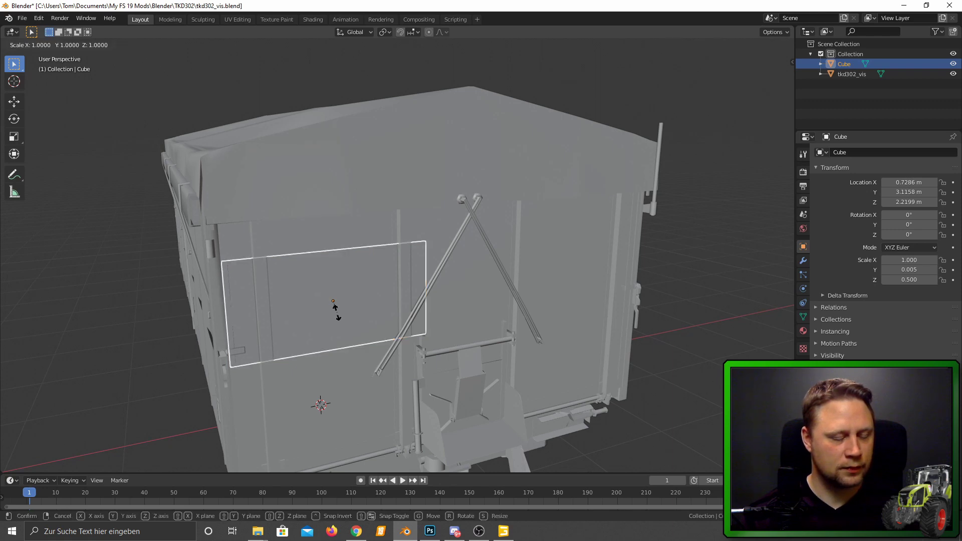
key(x)
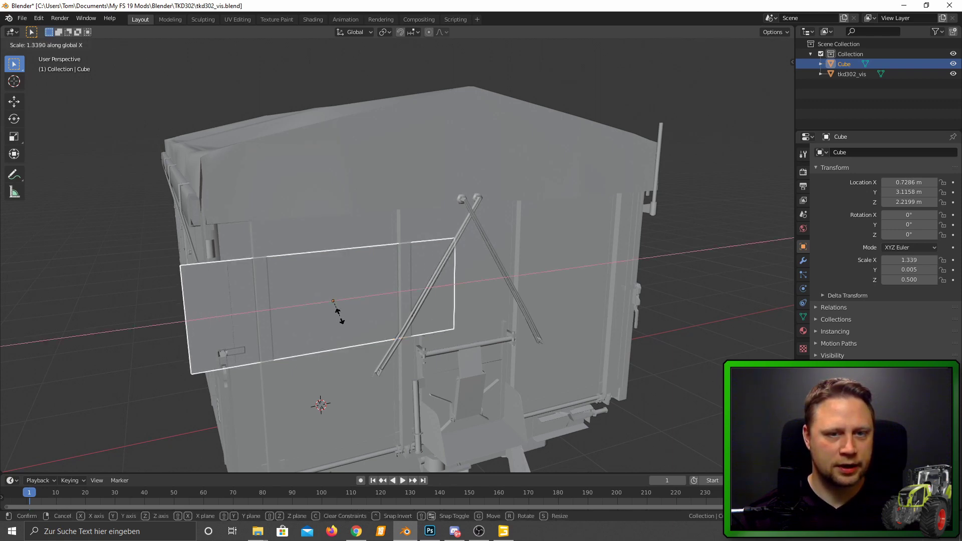
click(334, 307)
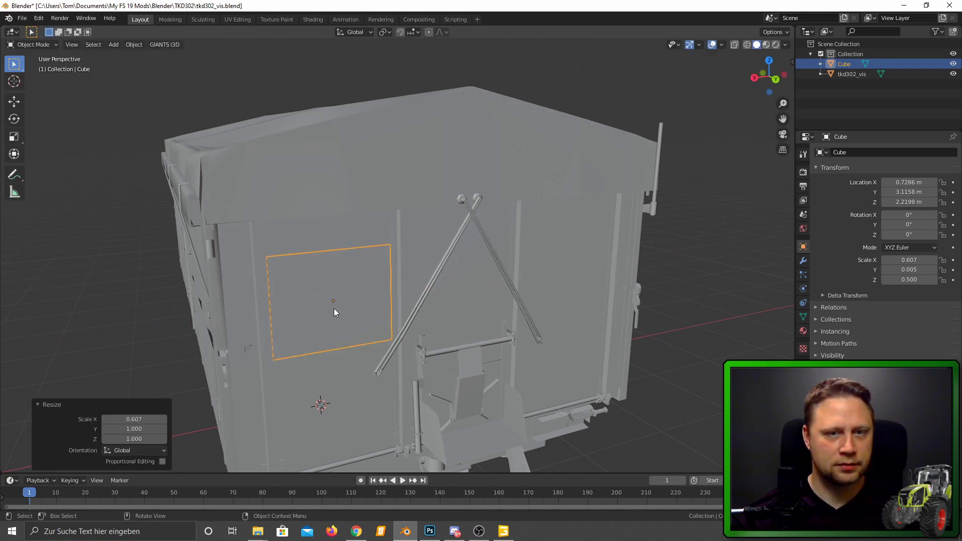
key(s)
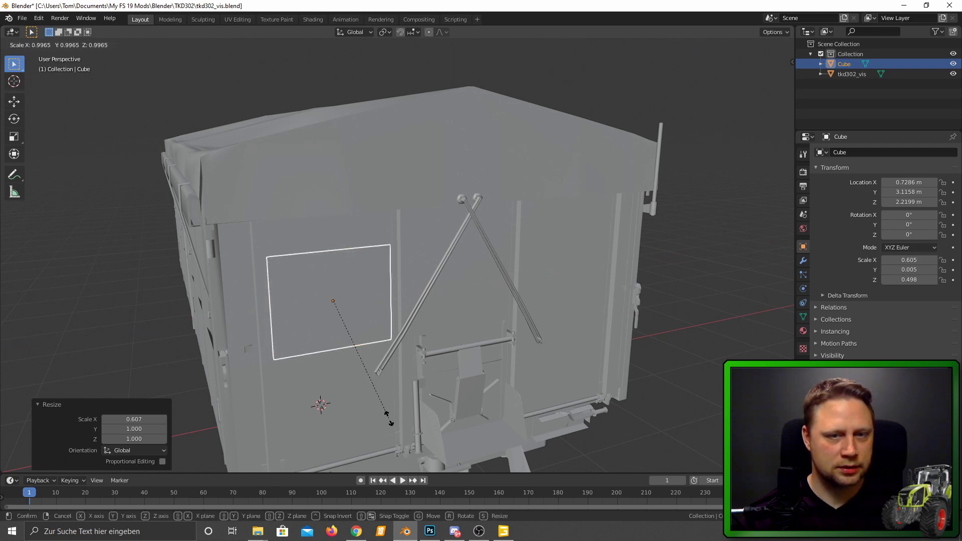
key(z)
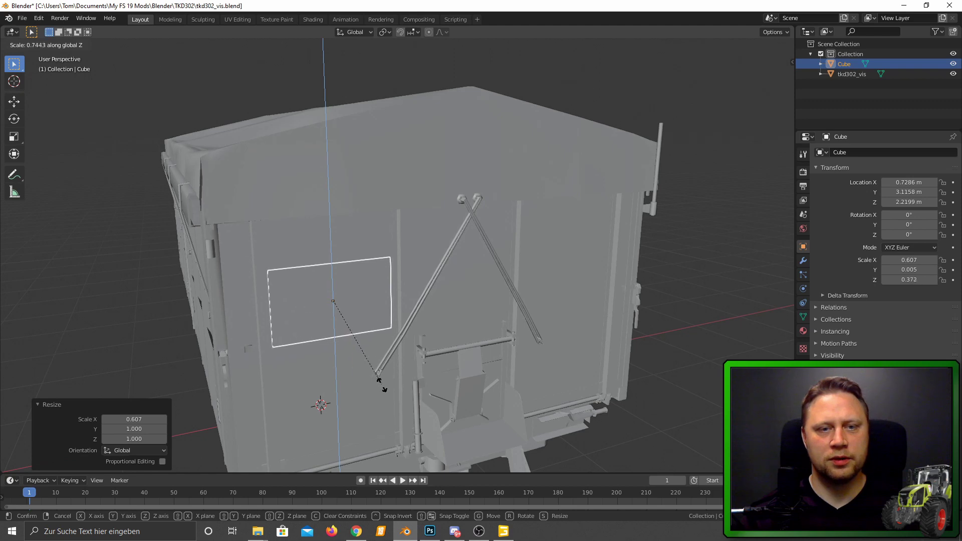
click(384, 381)
mouse_move(384, 380)
middle_down()
mouse_move(369, 331)
mouse_move(398, 312)
mouse_move(382, 333)
mouse_move(344, 336)
middle_up()
mouse_move(251, 298)
shift+middle_down()
mouse_move(275, 310)
mouse_move(337, 293)
mouse_move(323, 311)
shift+middle_up()
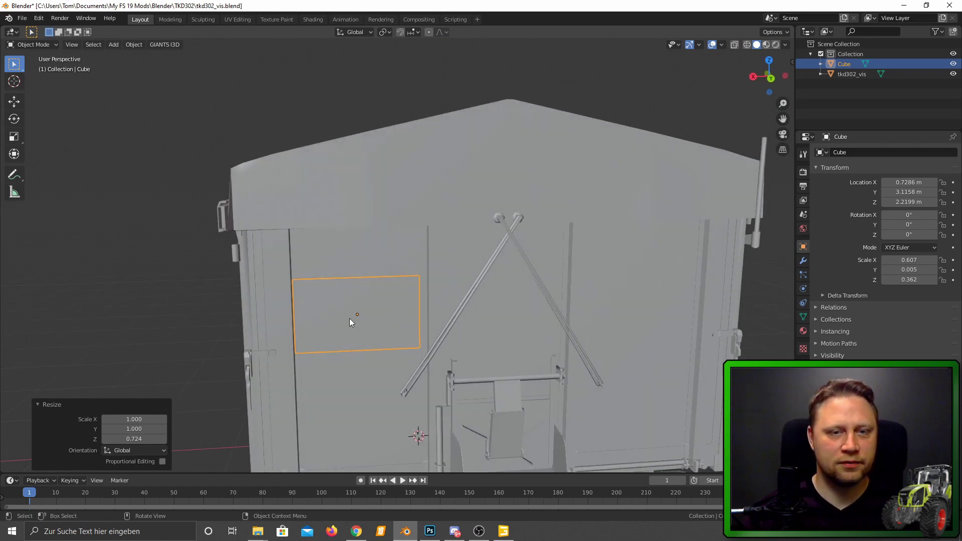
drag(785, 102, 785, 56)
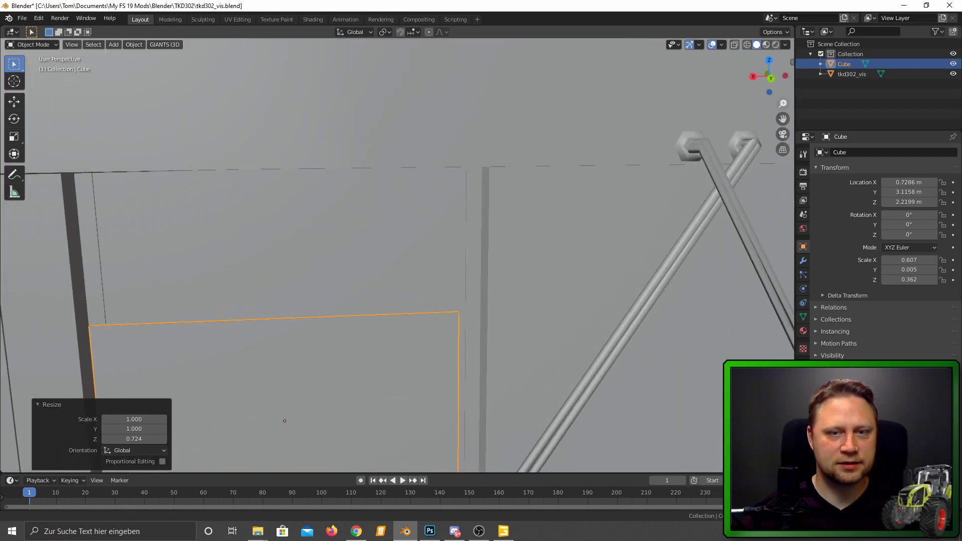
click(533, 221)
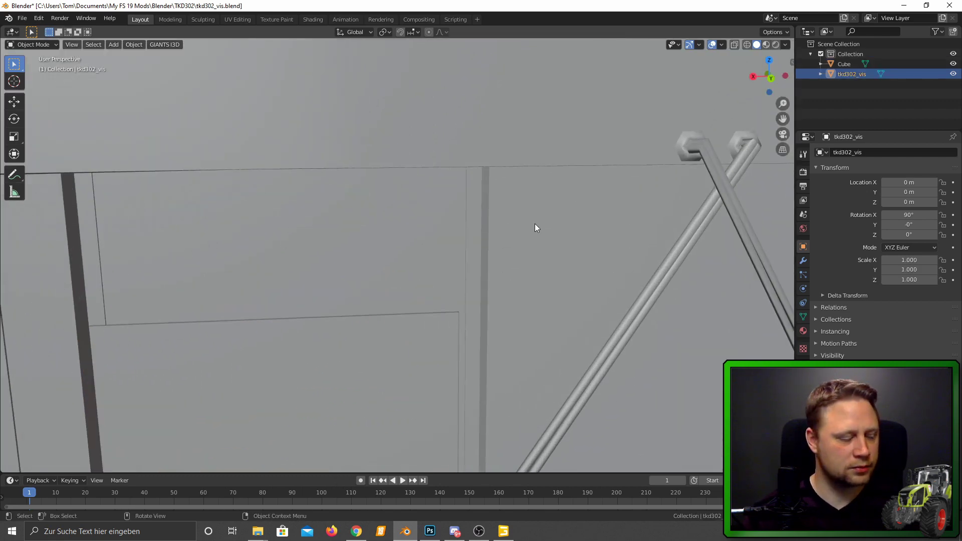
key(Tab)
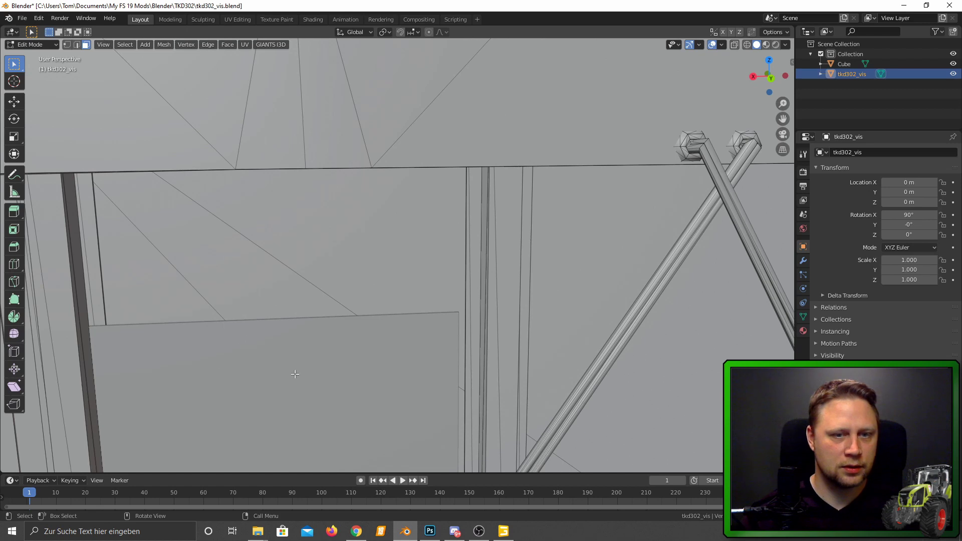
click(294, 374)
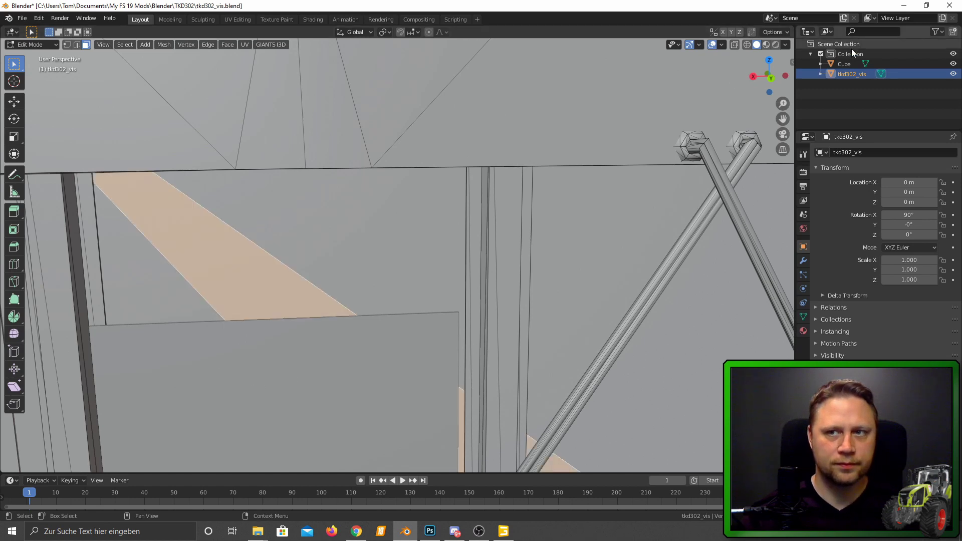
click(261, 375)
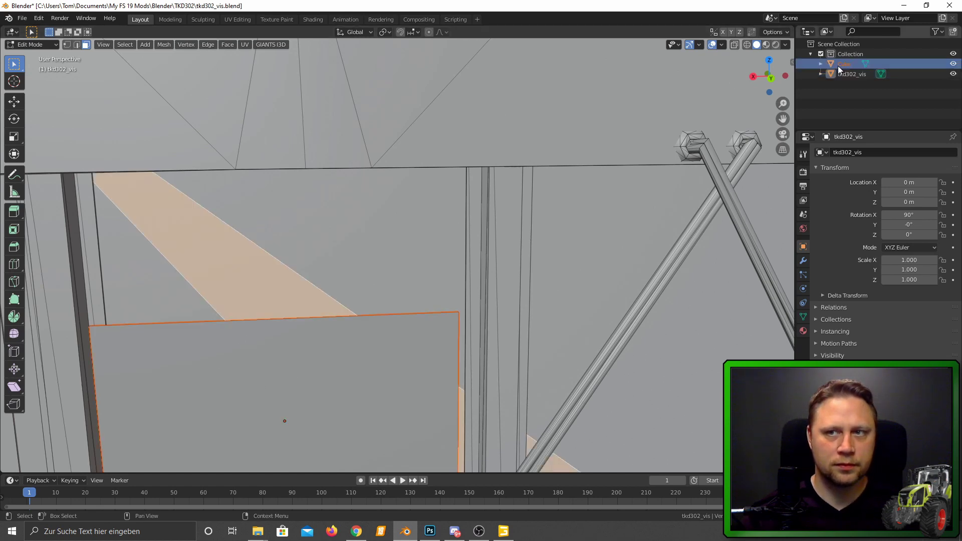
click(270, 369)
click(271, 376)
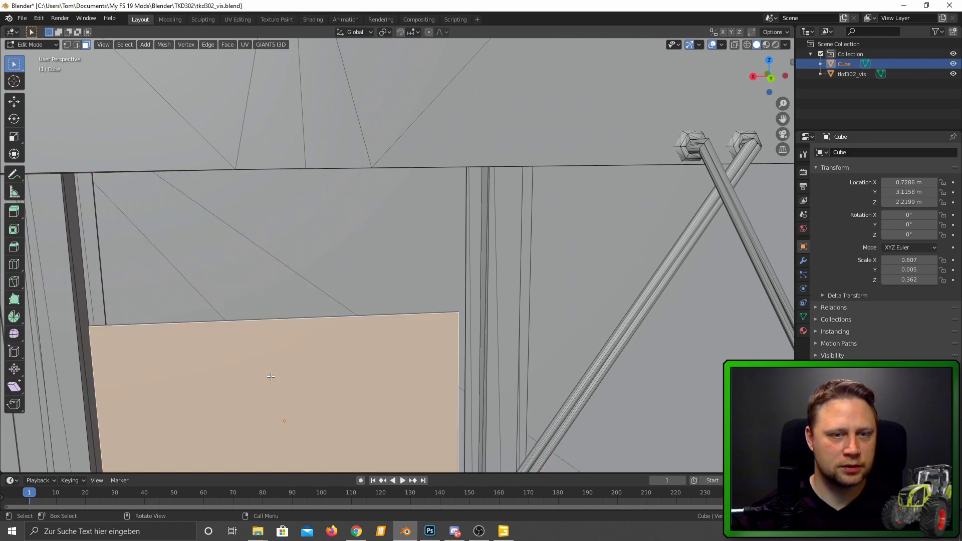
key(a)
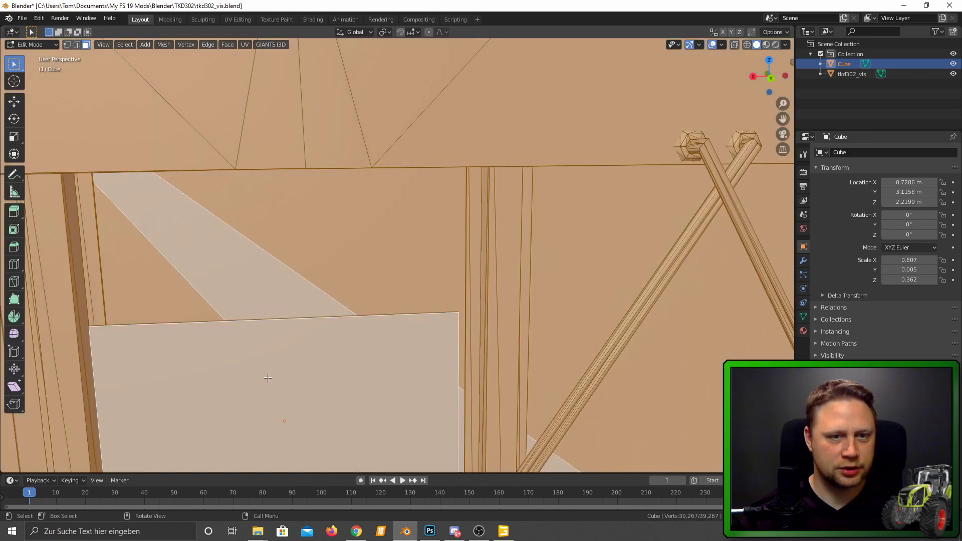
key(alt+a)
key(Tab)
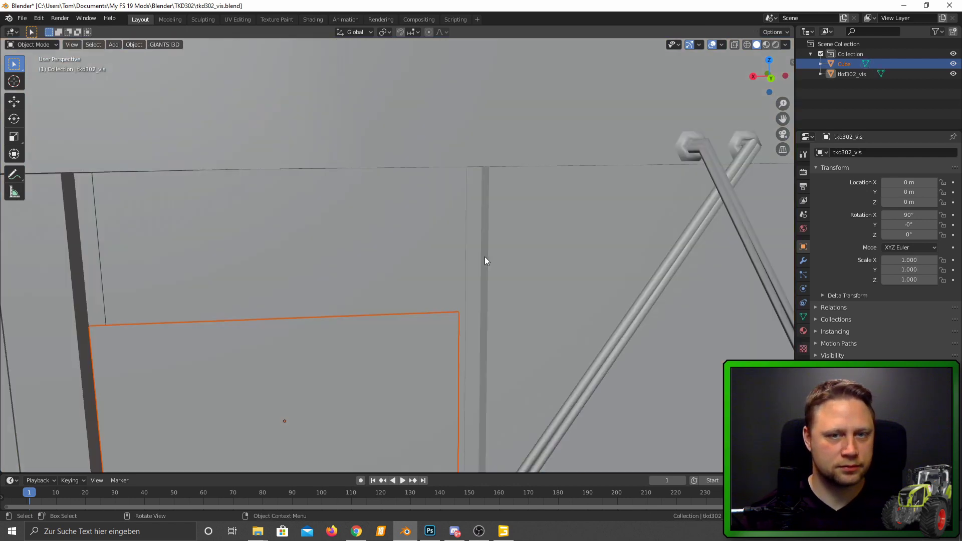
click(353, 377)
key(Tab)
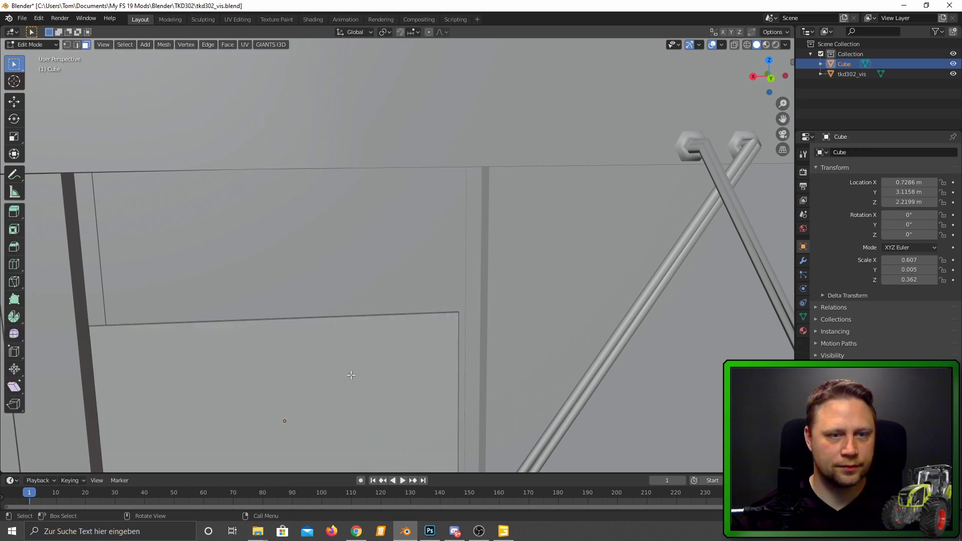
scroll(322, 355, down, 8)
scroll(315, 372, up, 8)
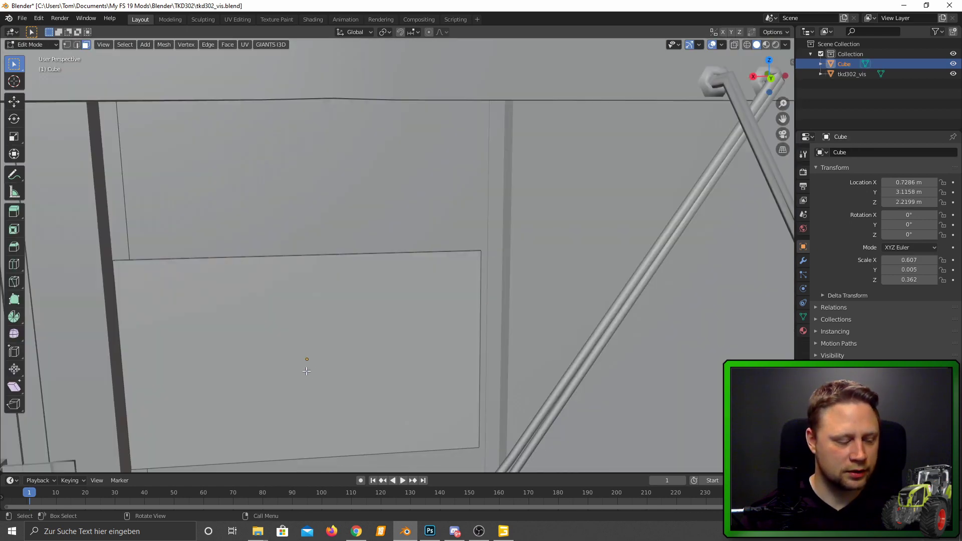
Step: Select the plate's face in Edit Mode, move it -0.0052 m along X, and check alignment
right_click(307, 371)
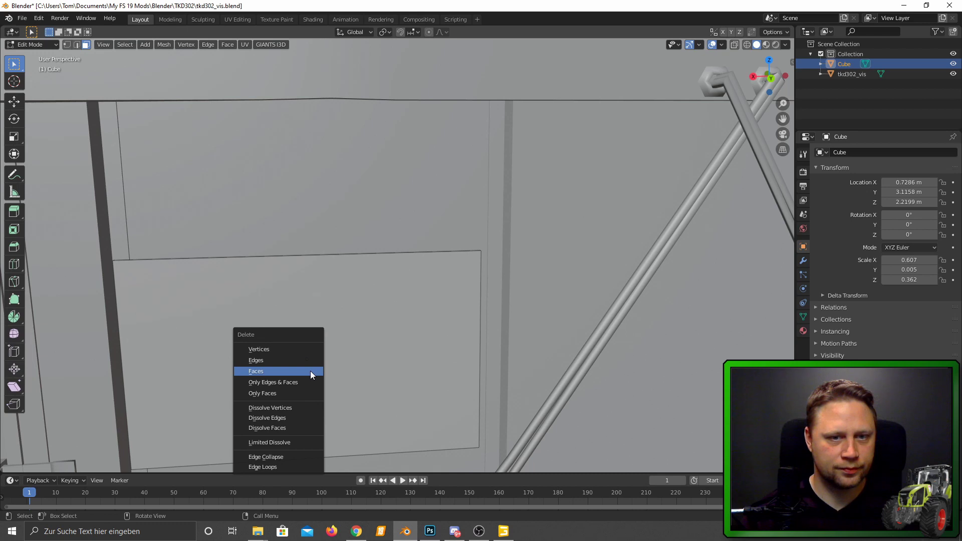
click(340, 363)
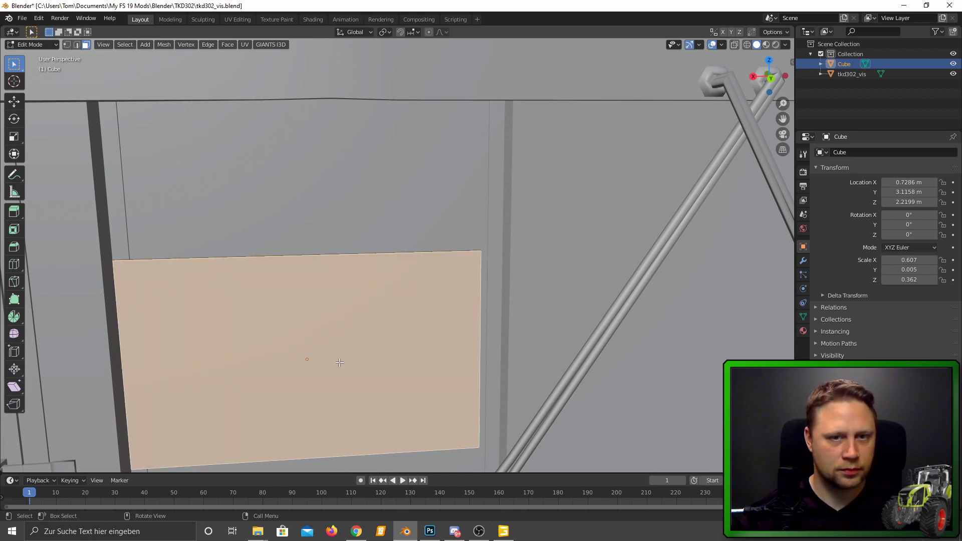
key(g)
key(x)
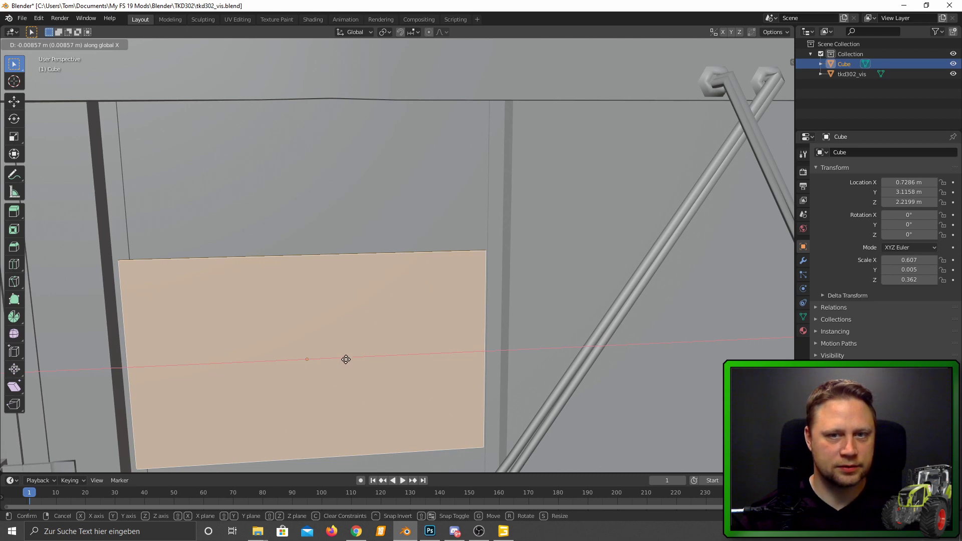
click(343, 360)
mouse_move(343, 361)
middle_down()
mouse_move(461, 409)
mouse_move(412, 350)
mouse_move(365, 348)
middle_up()
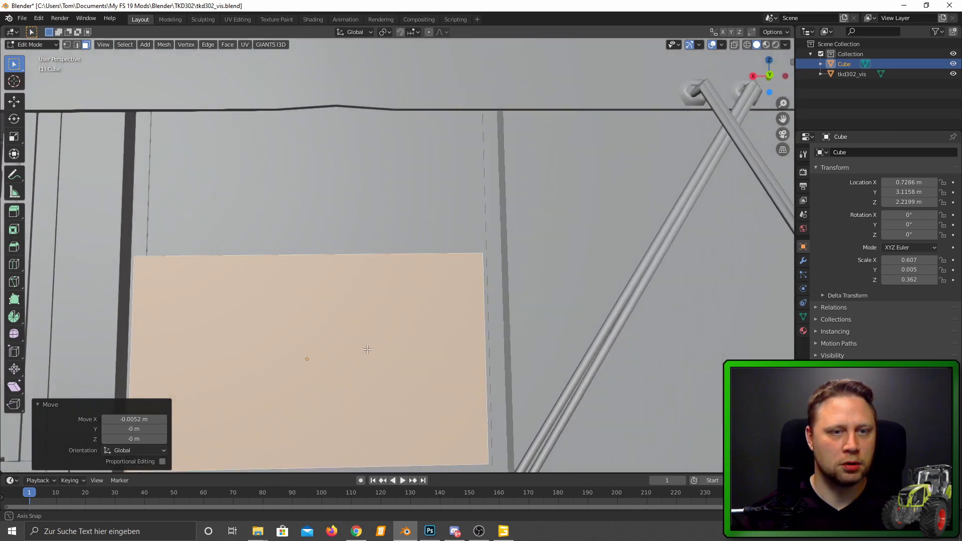
scroll(510, 312, down, 5)
scroll(466, 334, up, 8)
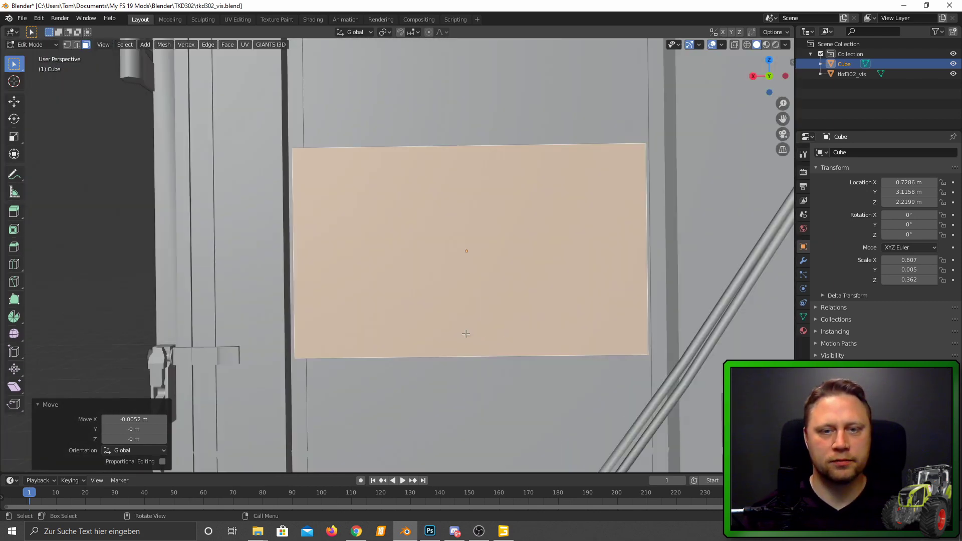
middle_drag(603, 206, 592, 220)
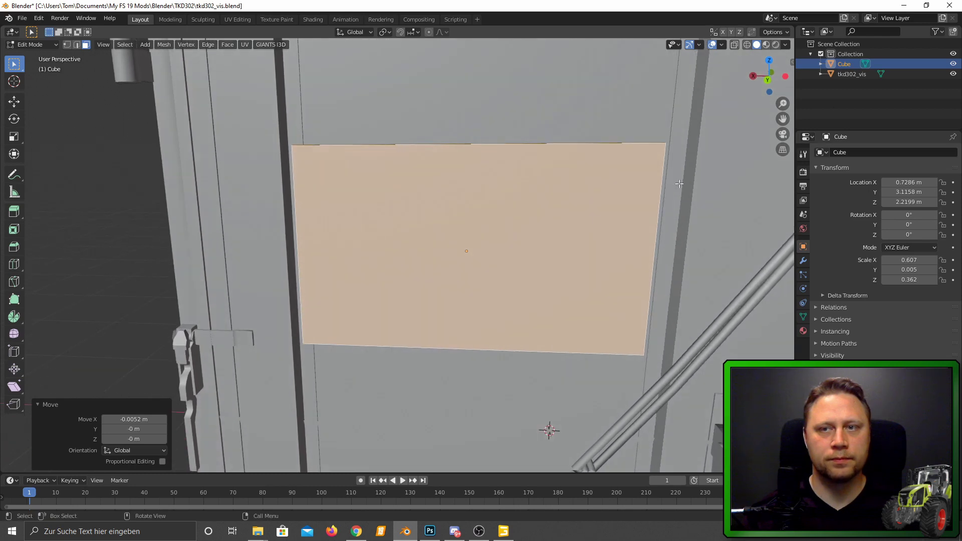
Step: Expand Cube in the Outliner, check its schild_mat material, and return to Object Mode
click(821, 64)
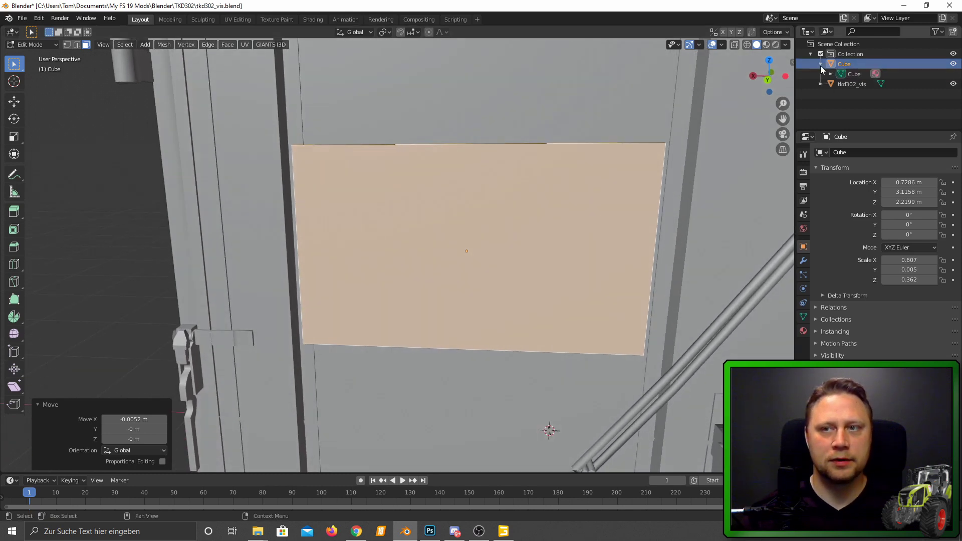
click(843, 65)
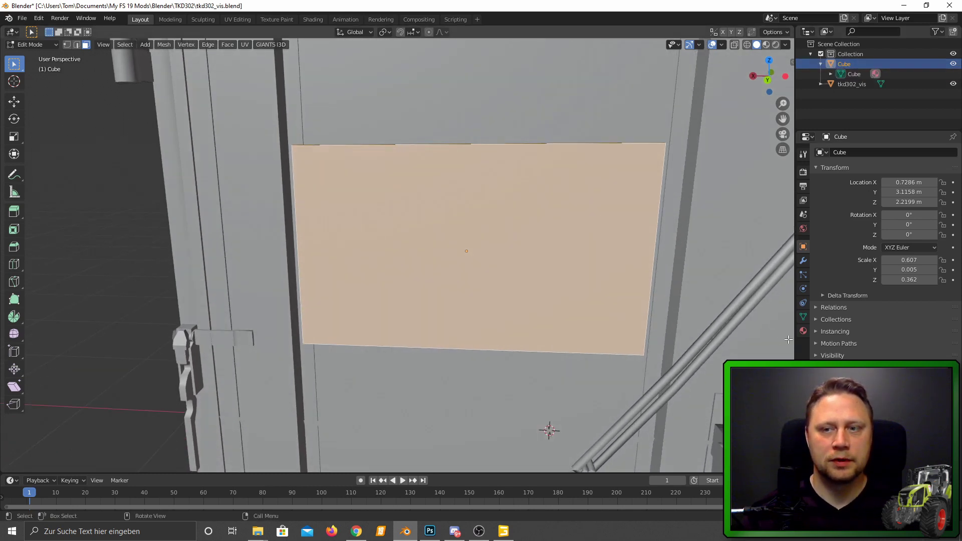
click(803, 330)
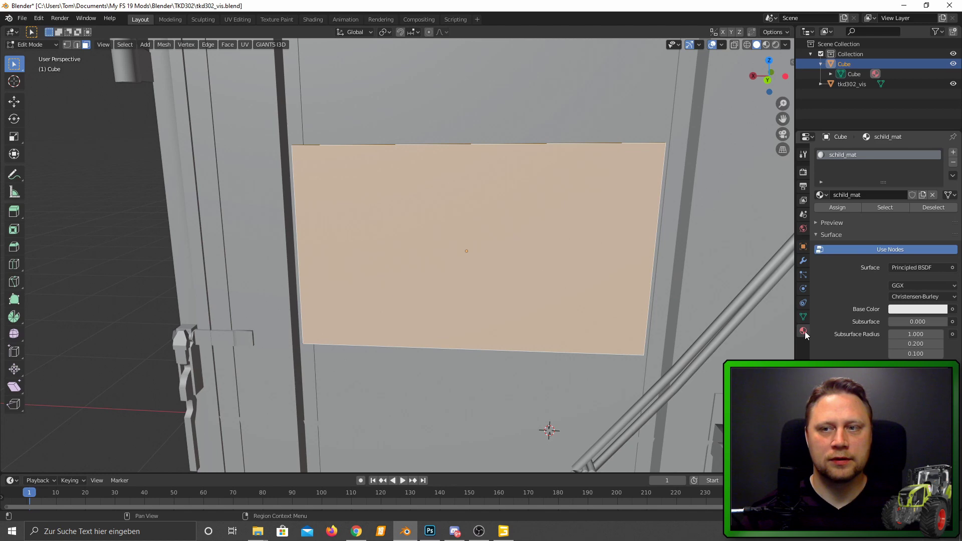
click(844, 102)
key(Tab)
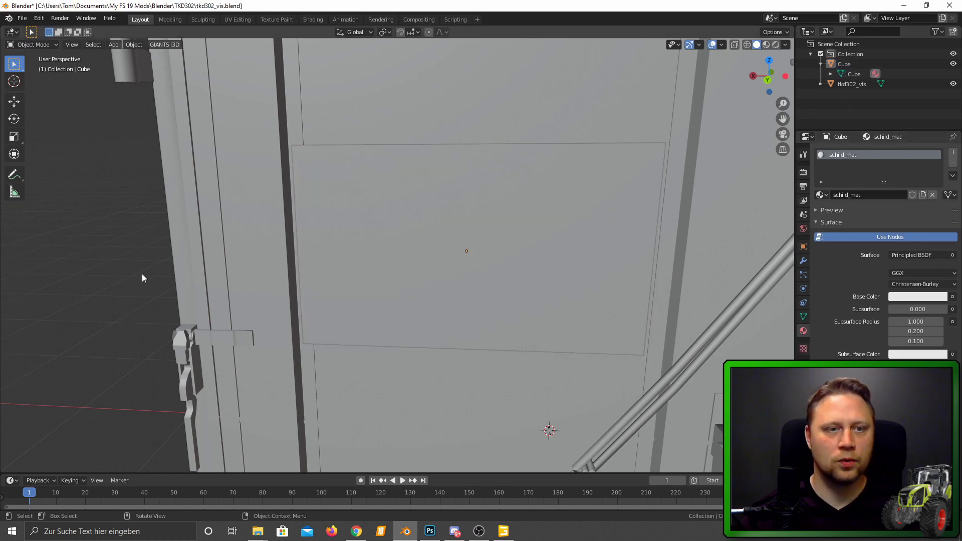
scroll(191, 278, down, 5)
mouse_move(200, 290)
middle_down()
mouse_move(286, 299)
mouse_move(282, 293)
middle_up()
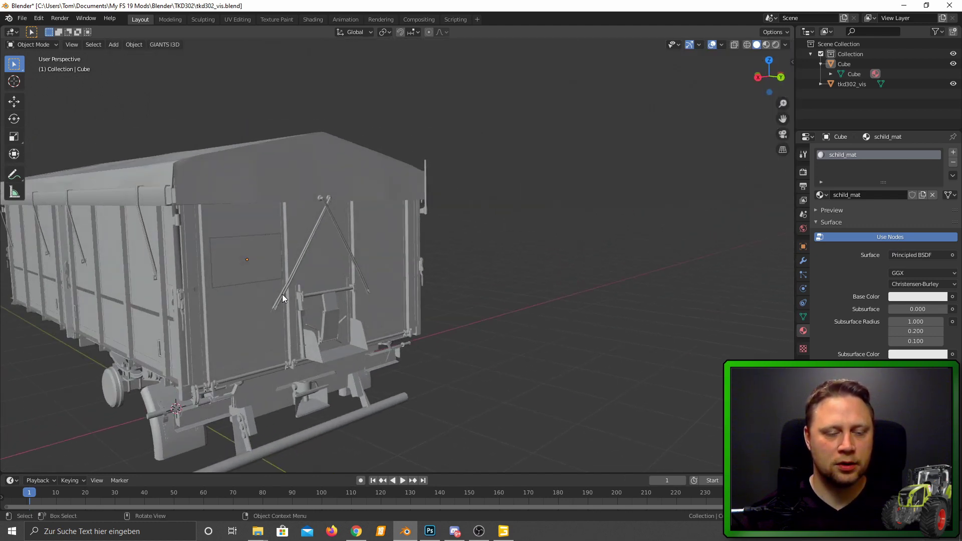
Step: Add a cylinder with 6 vertices, radius 0.008 m and depth 0.02 m
key(shift+a)
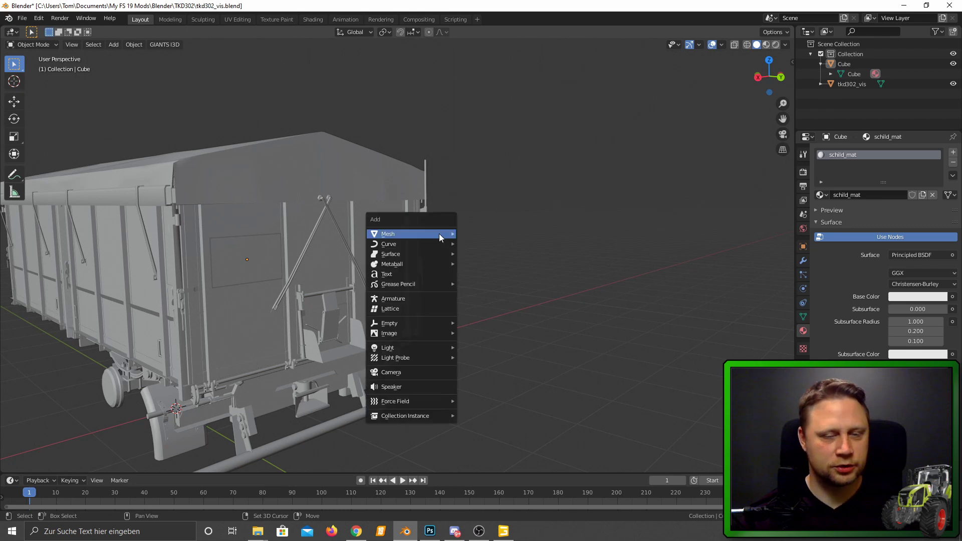
click(485, 283)
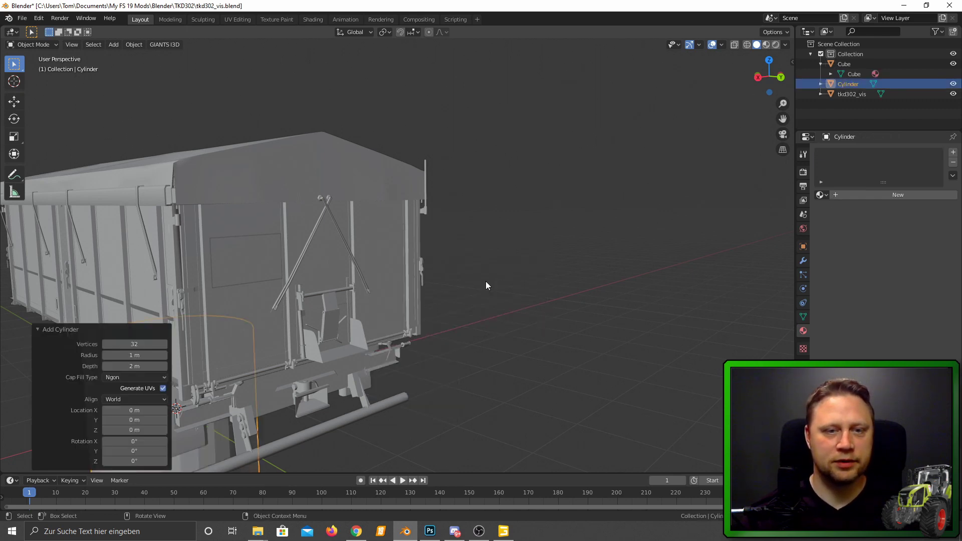
scroll(276, 320, down, 5)
scroll(188, 362, up, 1)
scroll(192, 362, up, 4)
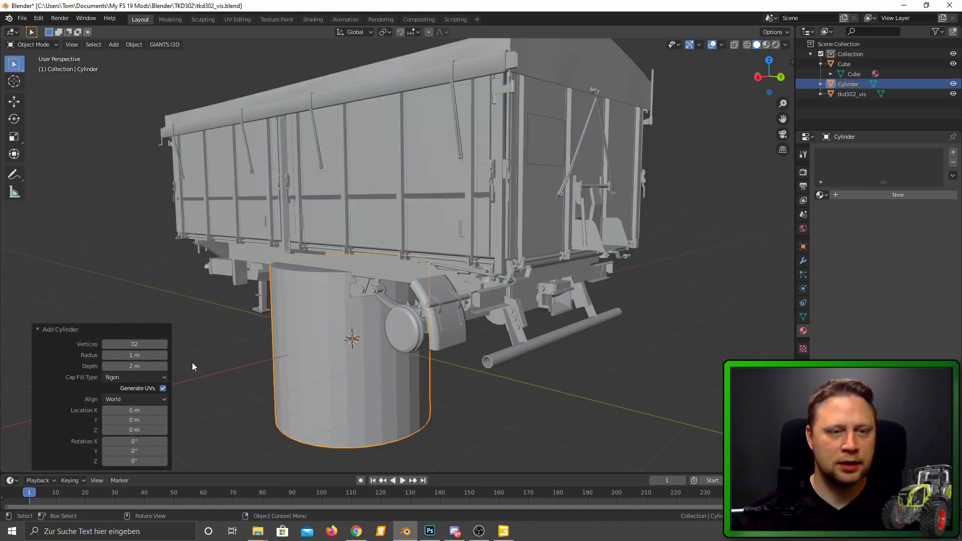
click(136, 344)
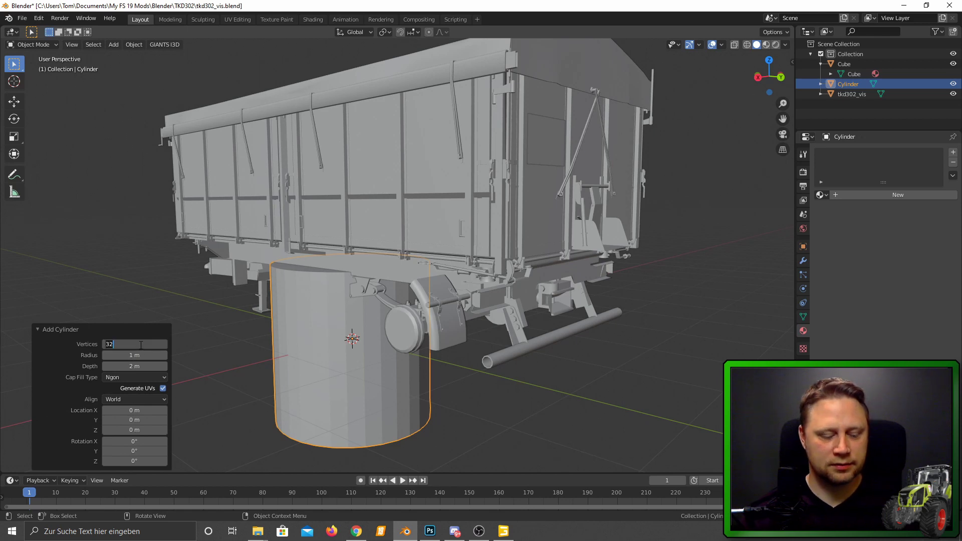
text(6)
key(Return)
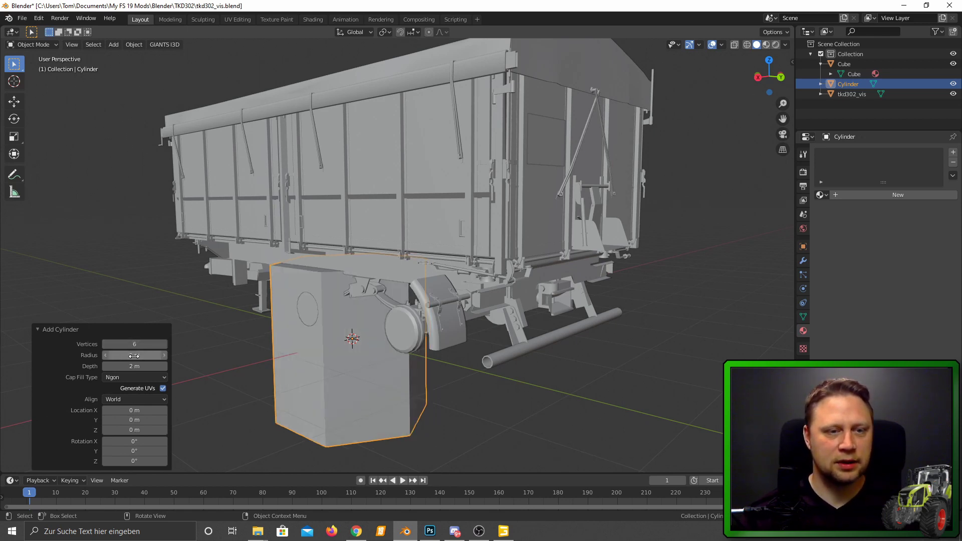
click(134, 355)
text(0.008)
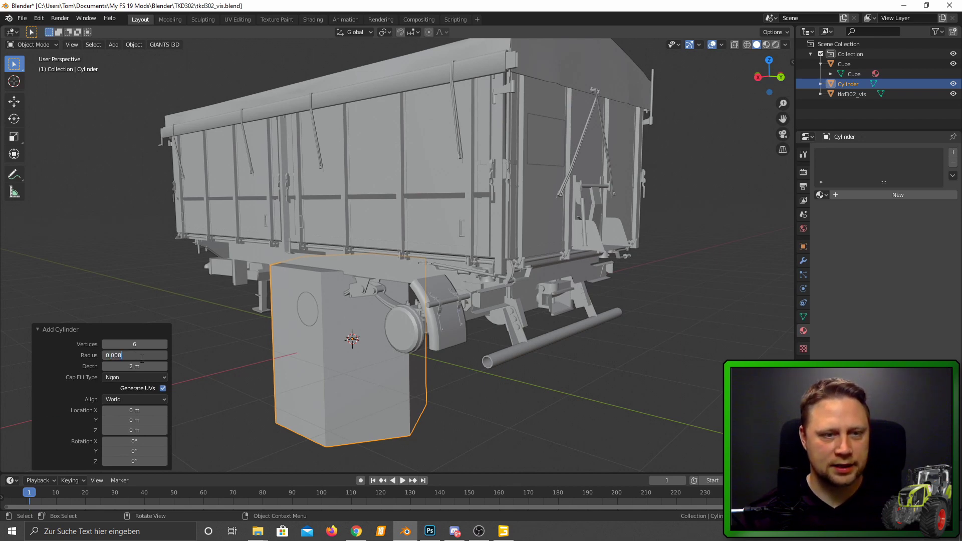
key(Return)
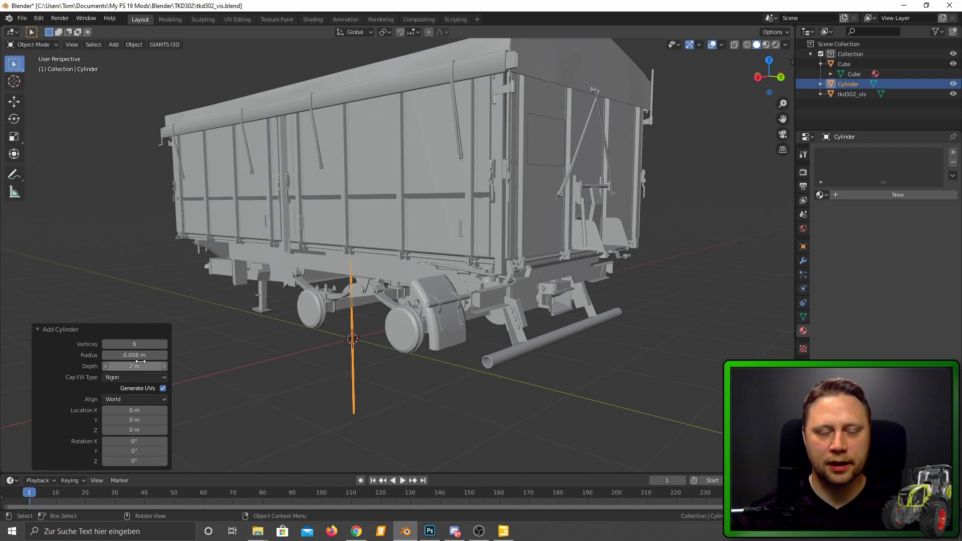
click(138, 365)
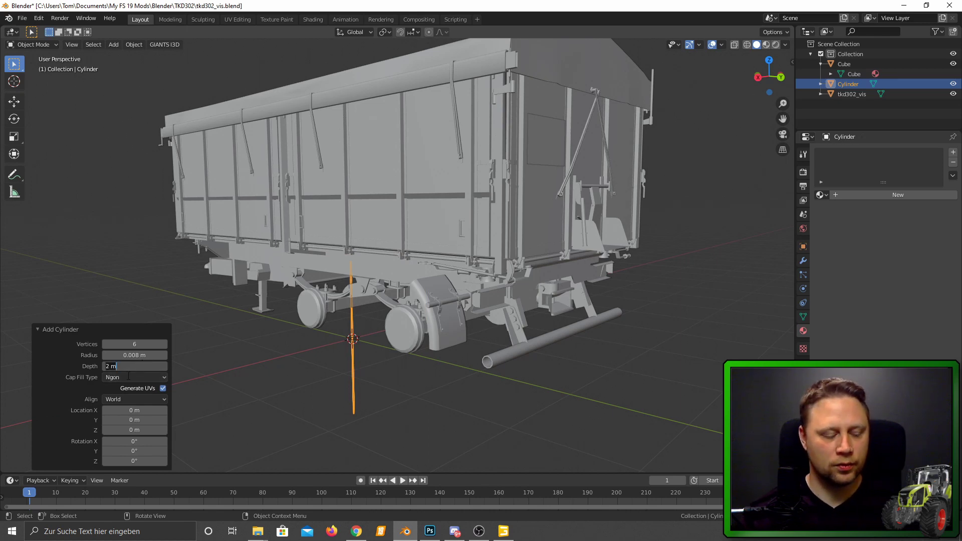
text(0.02)
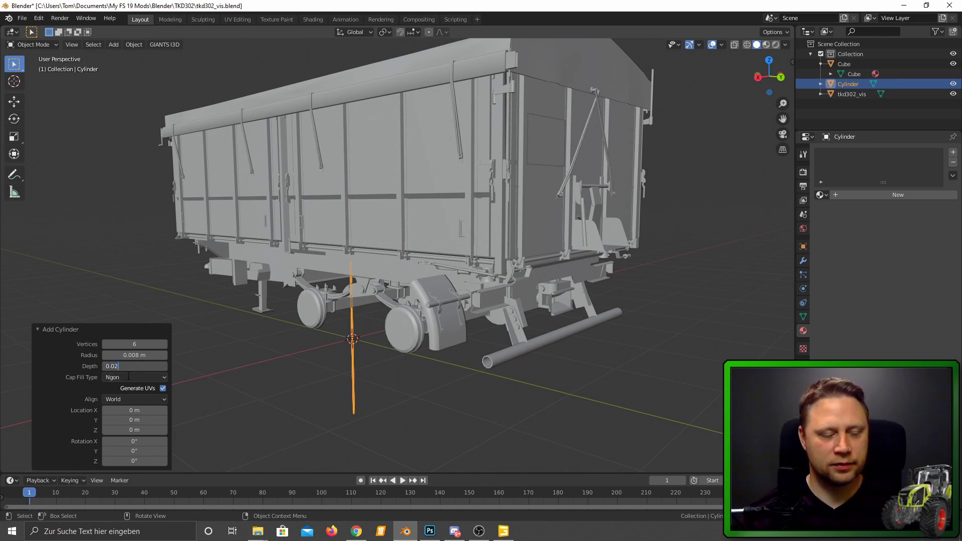
key(Return)
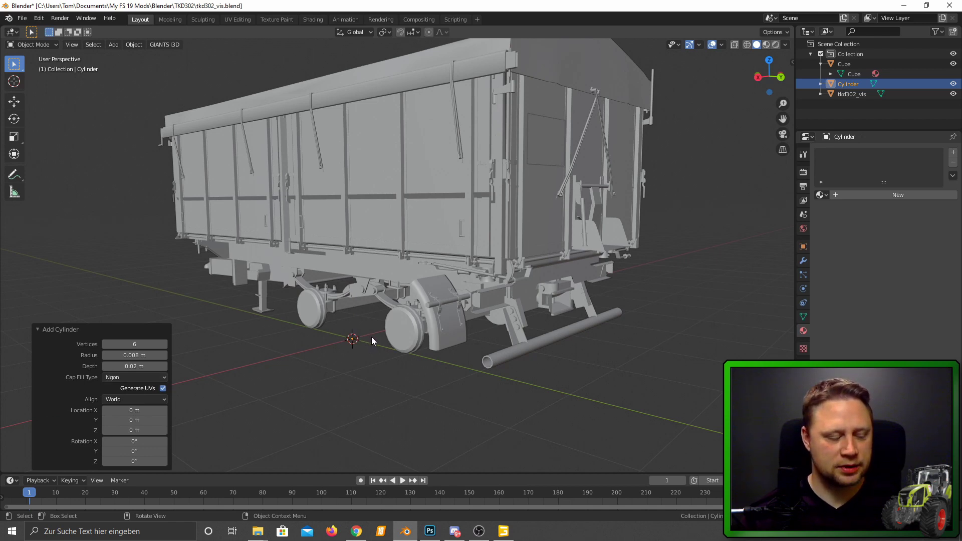
Step: Move the cylinder along Y to 3.193 m
key(g)
key(y)
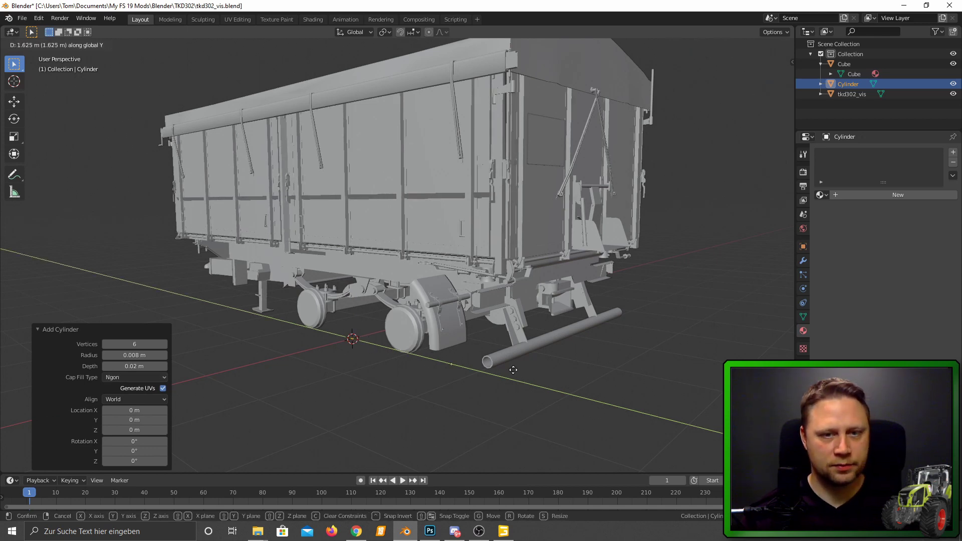
click(616, 400)
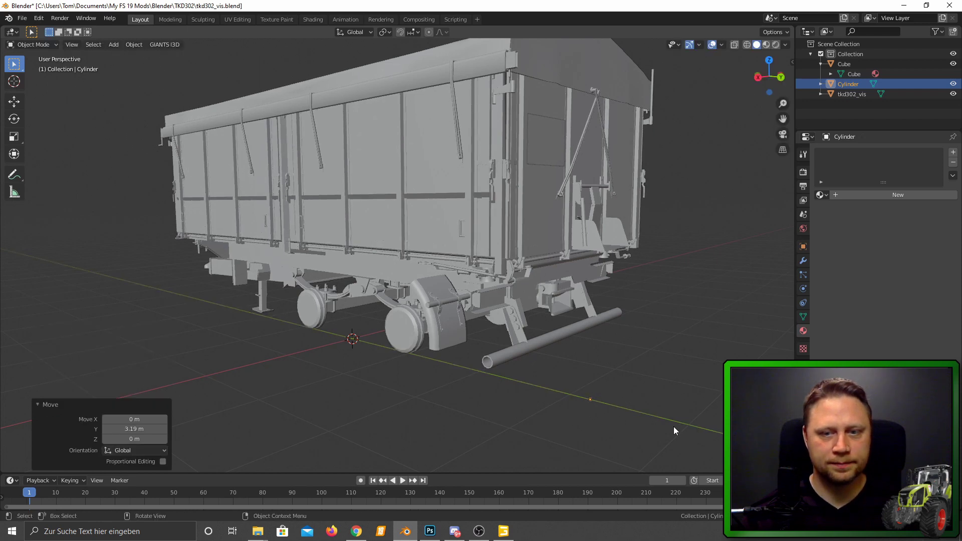
scroll(674, 426, up, 4)
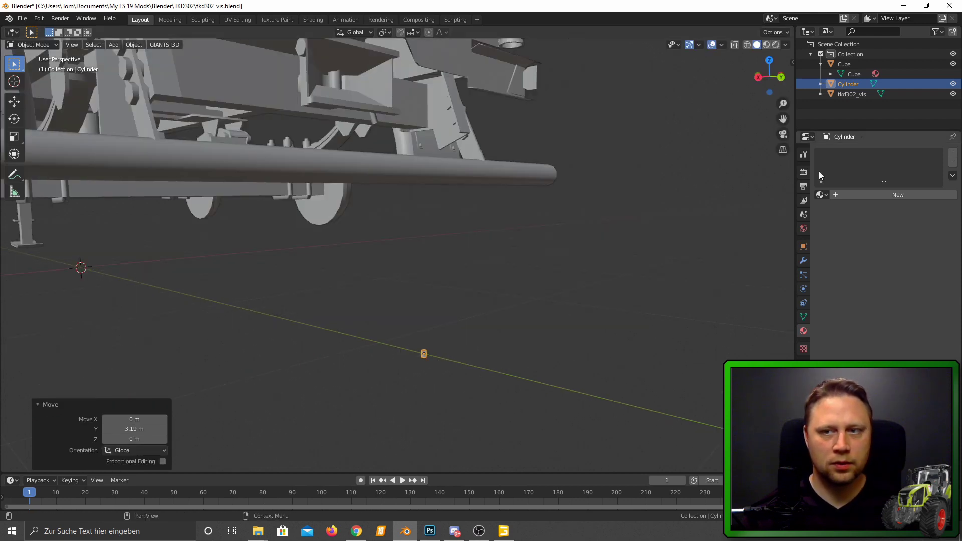
click(804, 245)
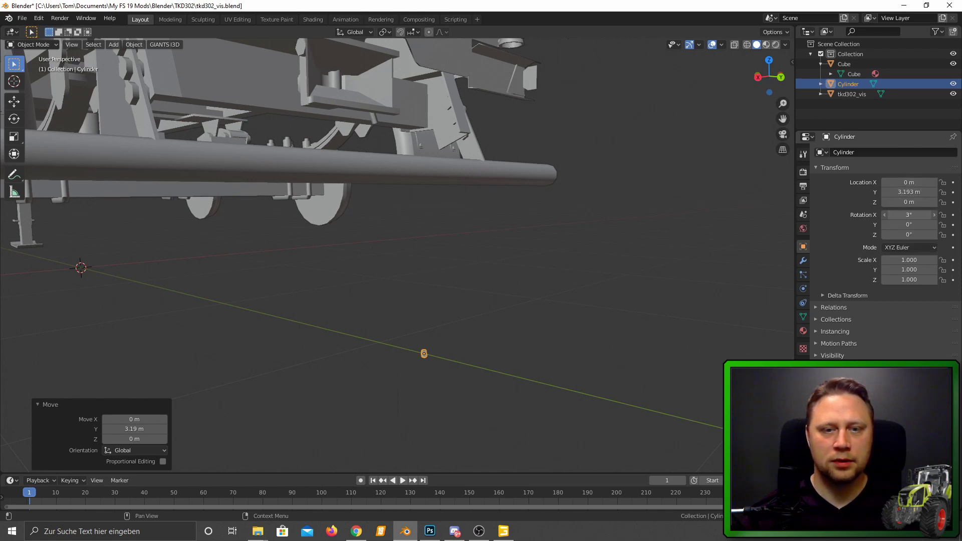
Step: Experiment with the cylinder's X and Y rotation fields, returning Y rotation to 0°
click(908, 214)
text(12.6d)
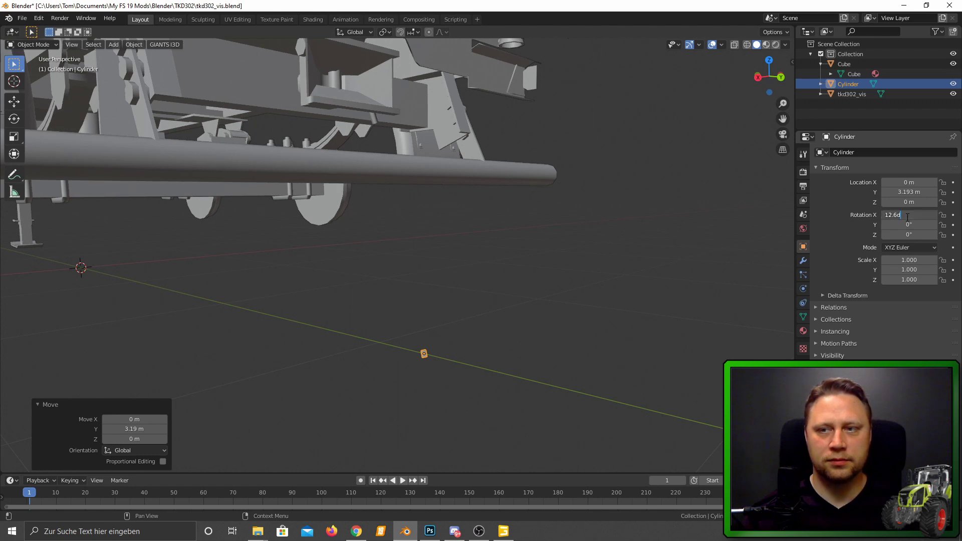
key(ctrl+a)
key(BackSpace)
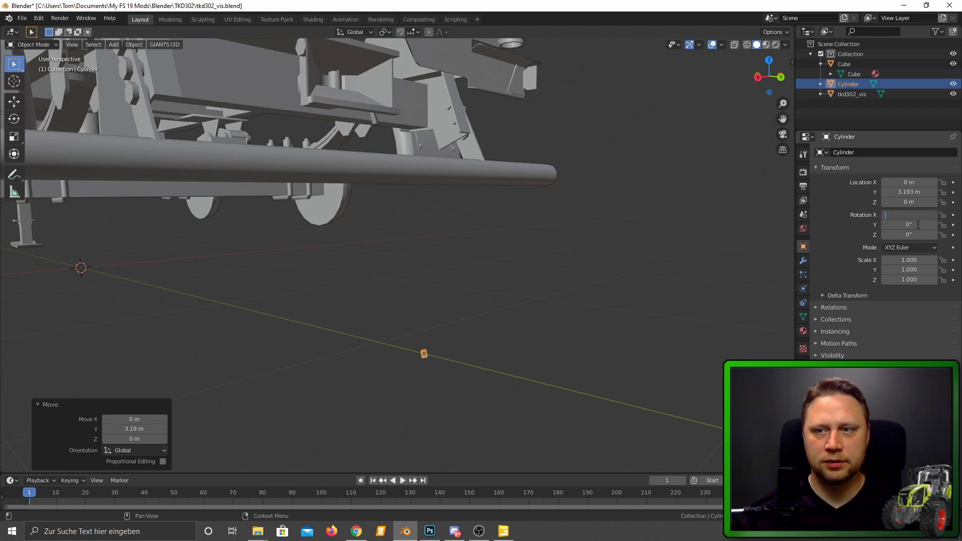
click(909, 223)
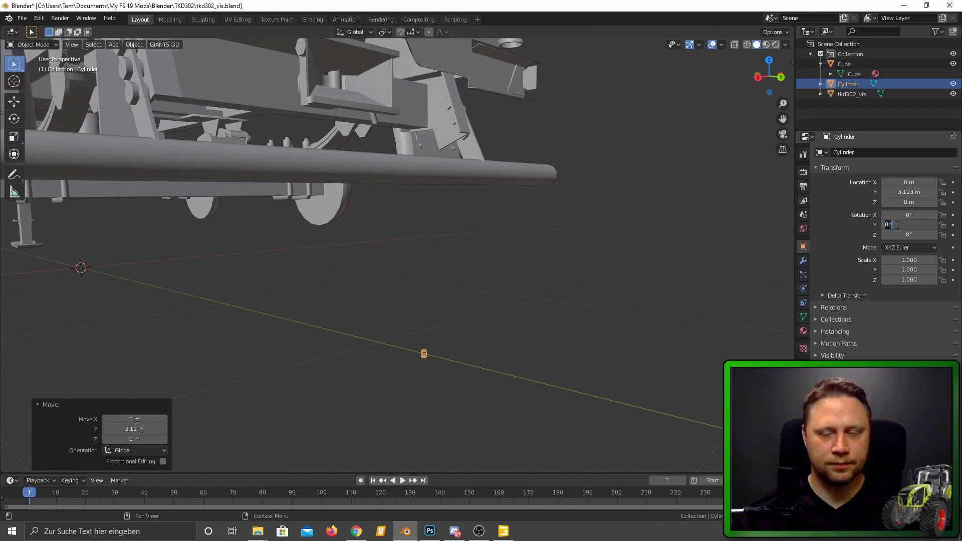
click(903, 224)
key(Return)
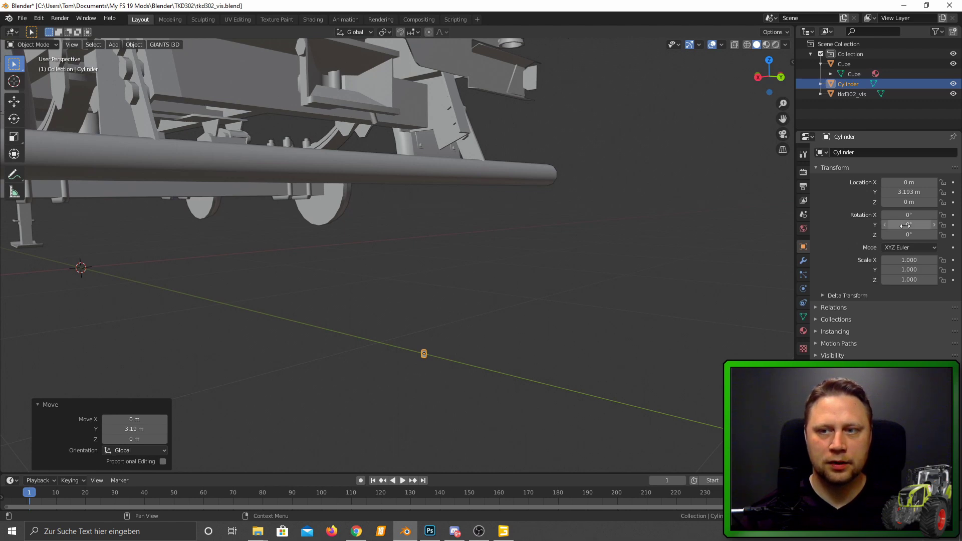
drag(902, 224, 908, 224)
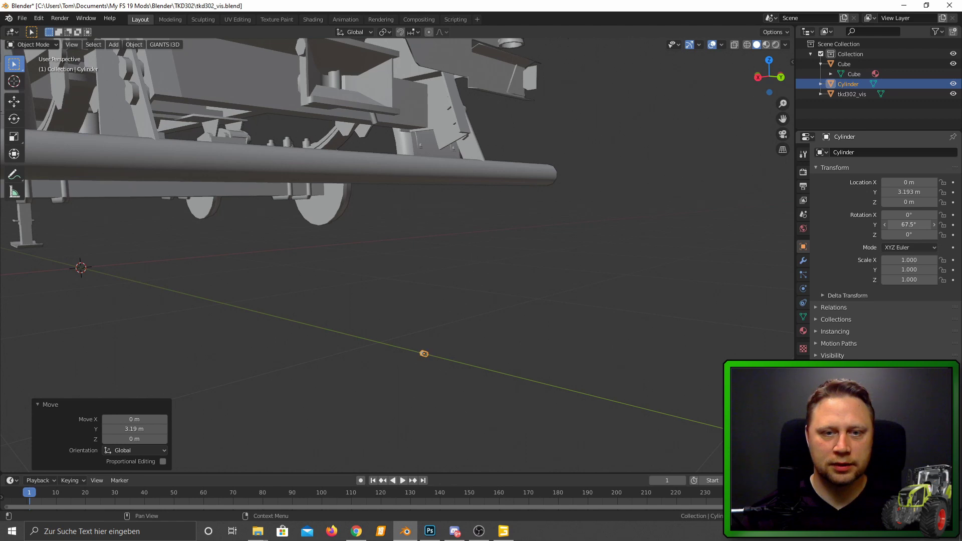
drag(909, 224, 912, 224)
middle_drag(389, 408, 441, 386)
mouse_move(586, 342)
middle_down()
mouse_move(476, 383)
mouse_move(541, 348)
middle_up()
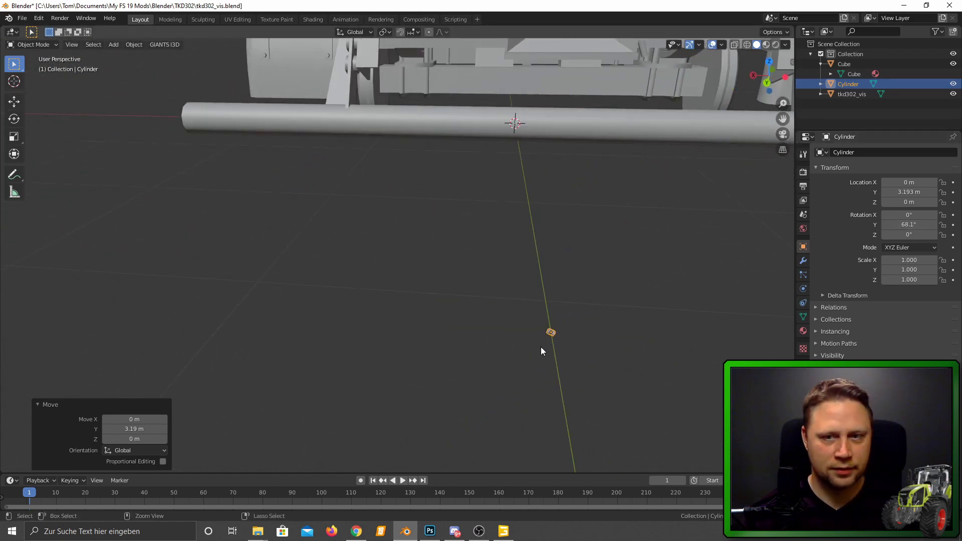
mouse_move(908, 224)
mouse_down()
mouse_move(909, 215)
mouse_move(892, 215)
mouse_move(922, 215)
mouse_up()
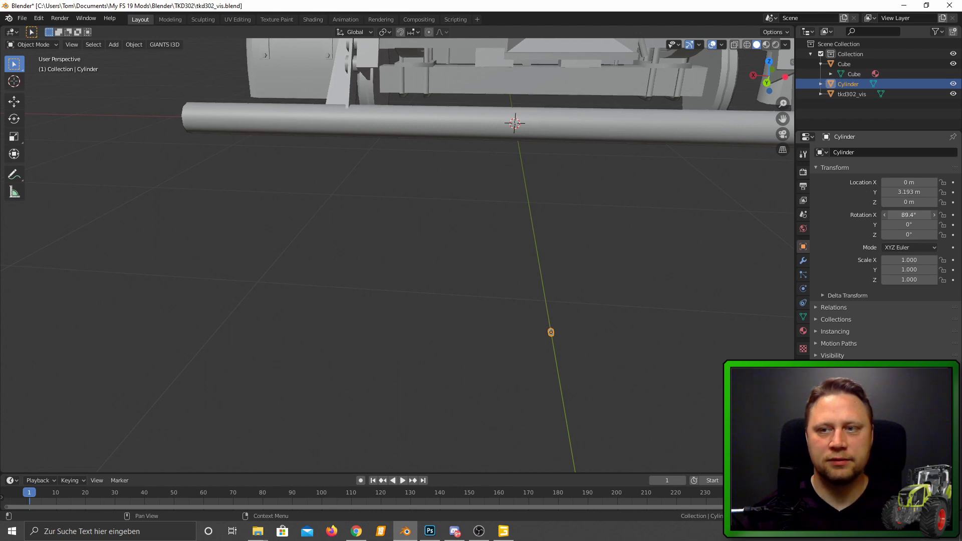
Step: Enter 90 as the cylinder's X rotation, replacing a mistyped 89.4
click(907, 215)
text(89.4d)
key(BackSpace)
key(BackSpace)
key(BackSpace)
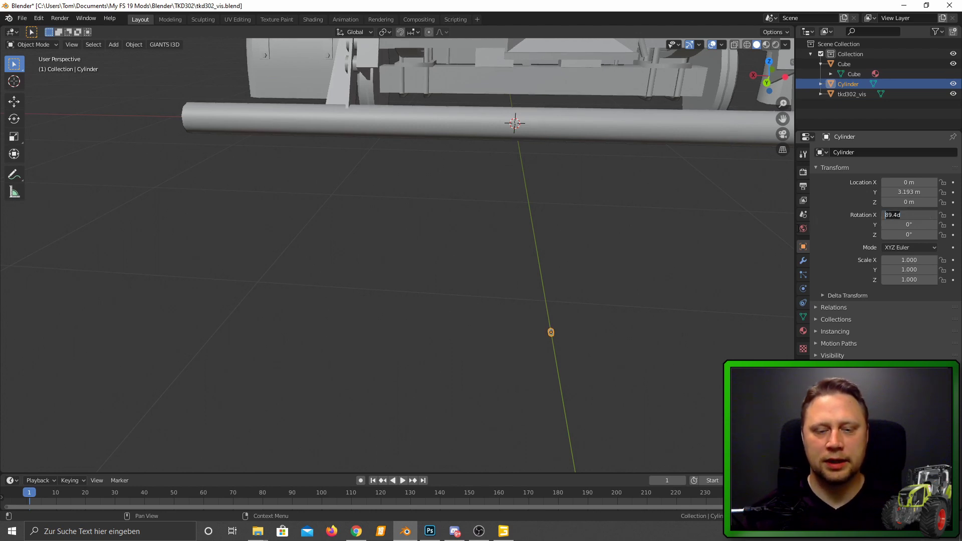
text(90)
key(Return)
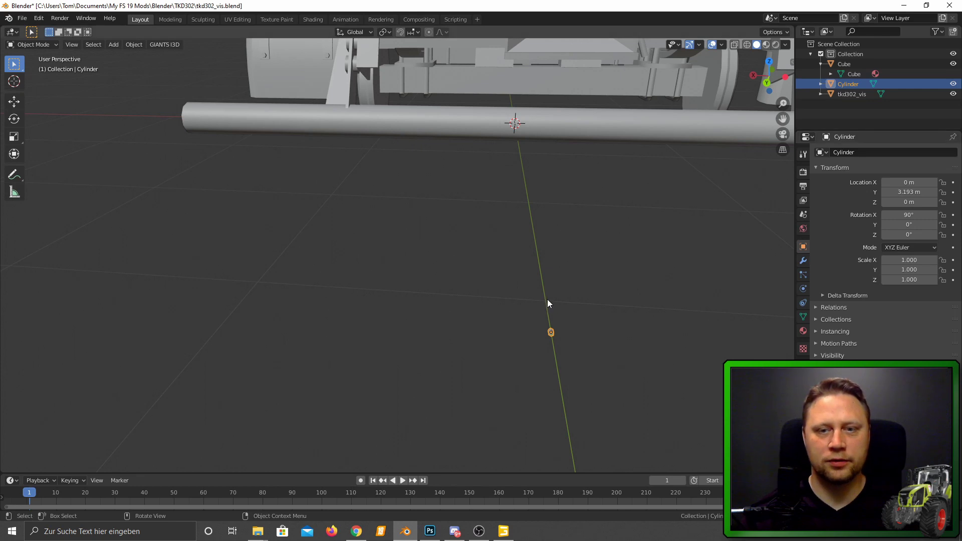
Step: Raise the cylinder 1.07 m along Z and orbit to see the whole trailer rear
text(gz1)
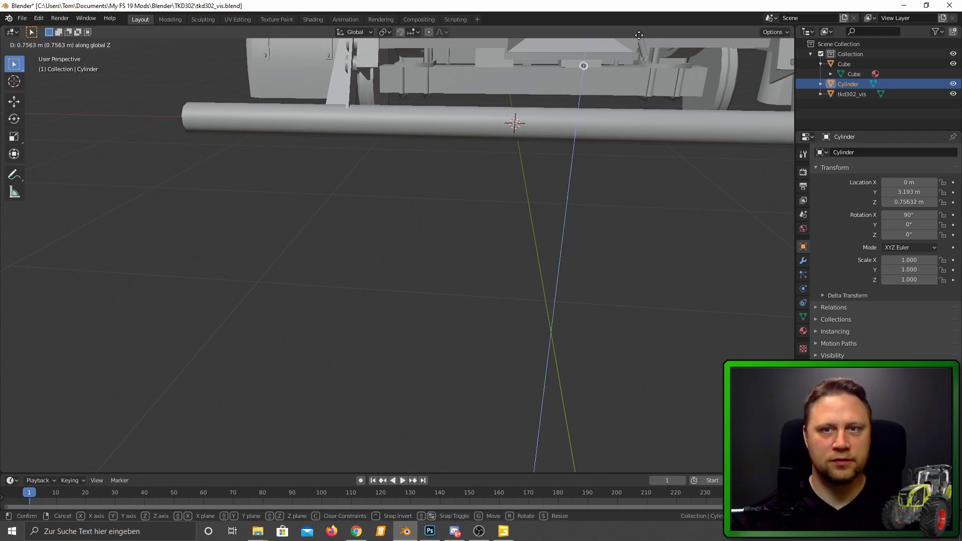
text(.07)
key(Return)
scroll(569, 400, down, 5)
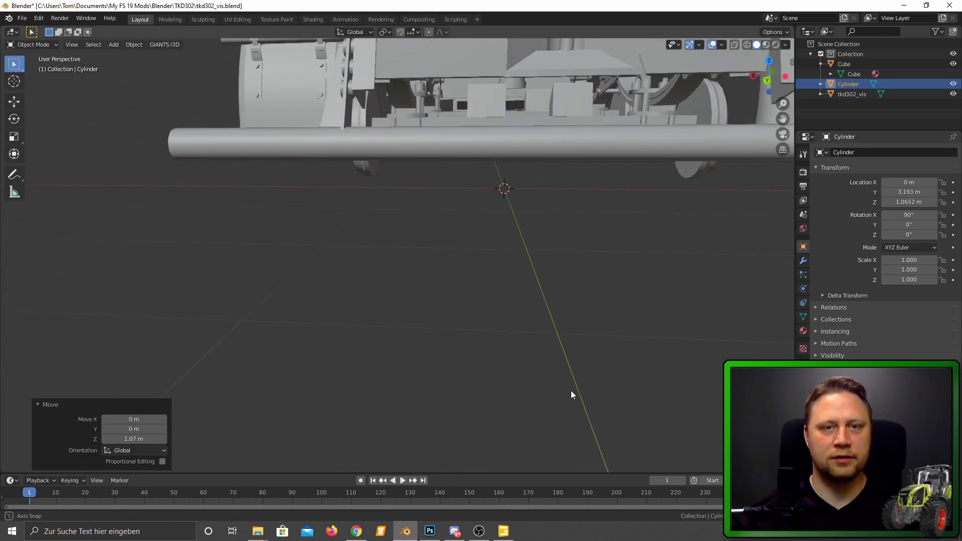
middle_drag(575, 372, 576, 383)
scroll(575, 231, up, 3)
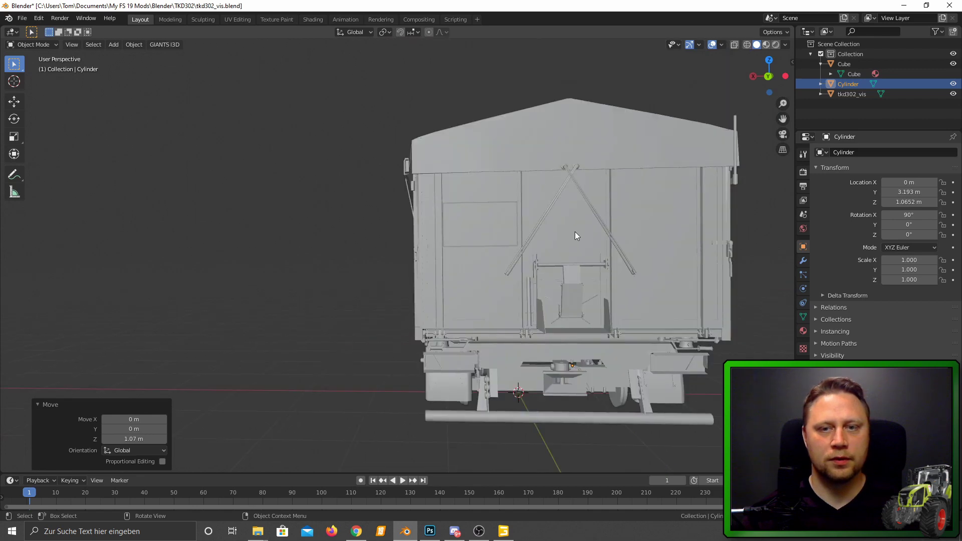
scroll(573, 232, up, 6)
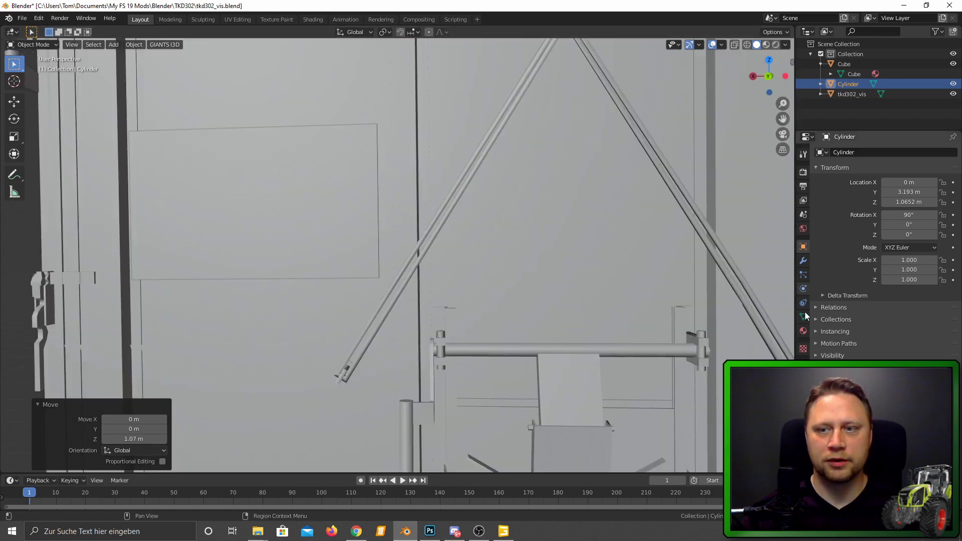
scroll(547, 316, down, 7)
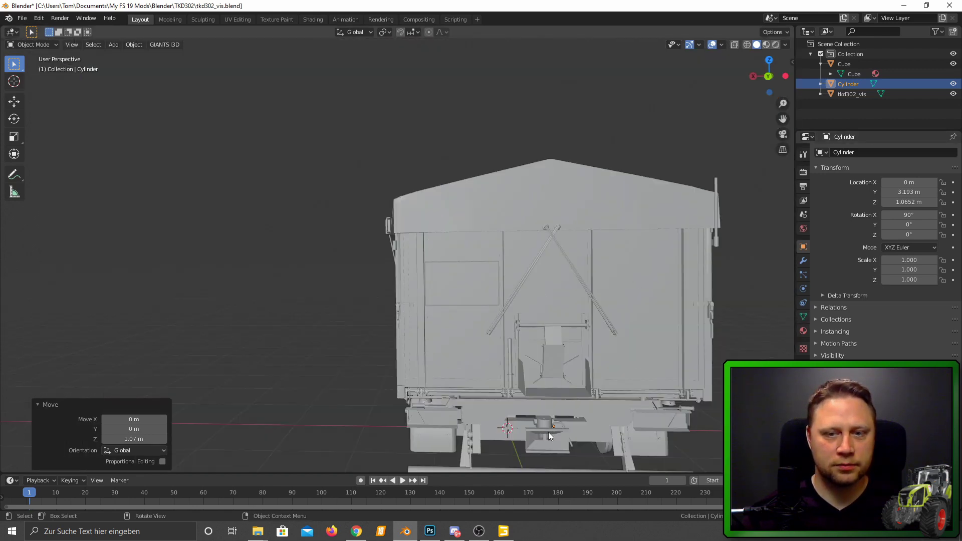
Step: Slide the cylinder to X 1.0233 m and raise it to Z 2.387 m at the plate corner
key(g)
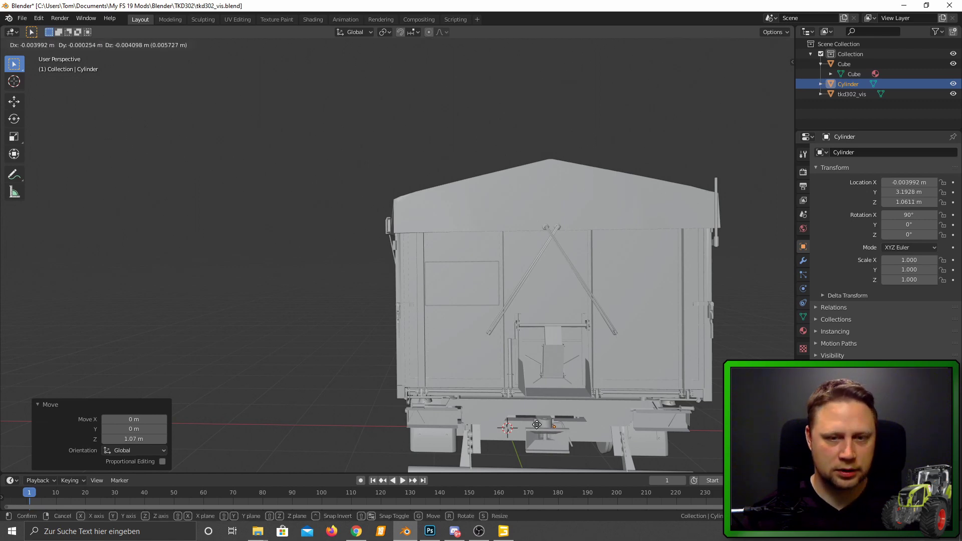
key(x)
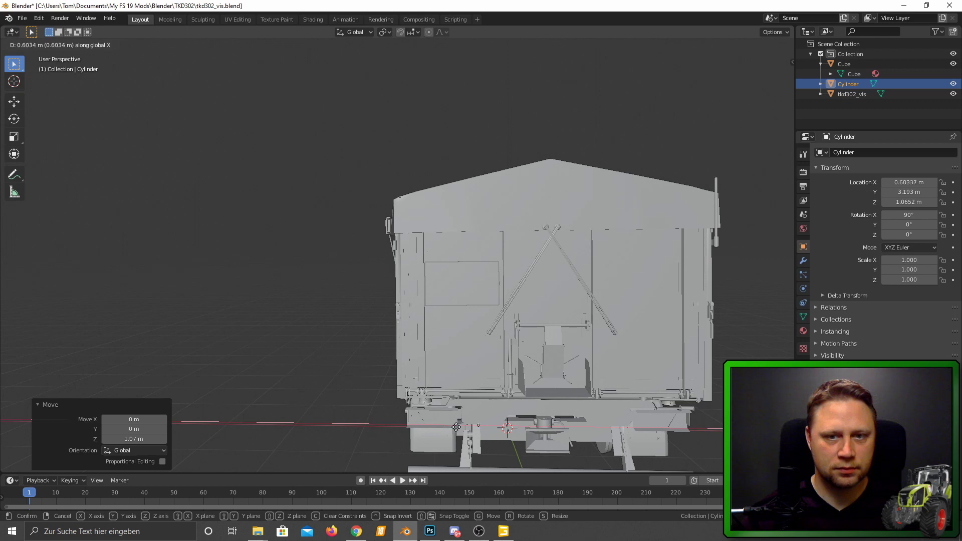
click(409, 419)
key(g)
key(z)
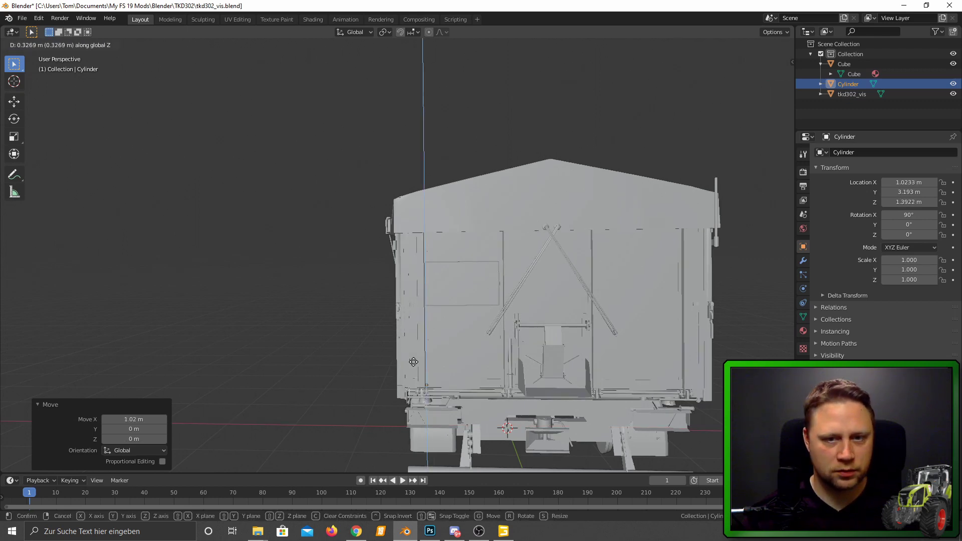
click(428, 260)
scroll(426, 260, up, 6)
middle_drag(426, 260, 518, 309)
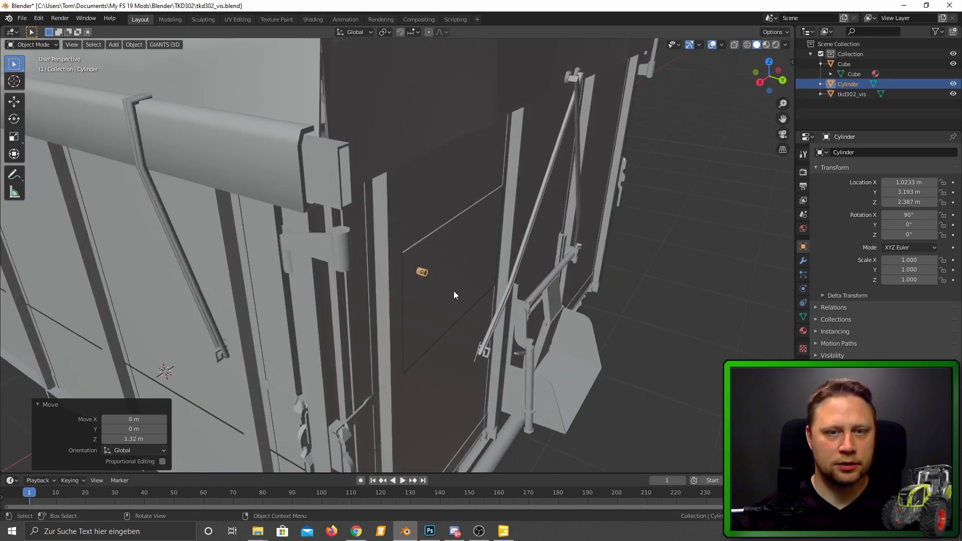
Step: Zoom in on the cylinder and slide it along Y to a new depth
scroll(437, 270, up, 5)
scroll(437, 270, down, 5)
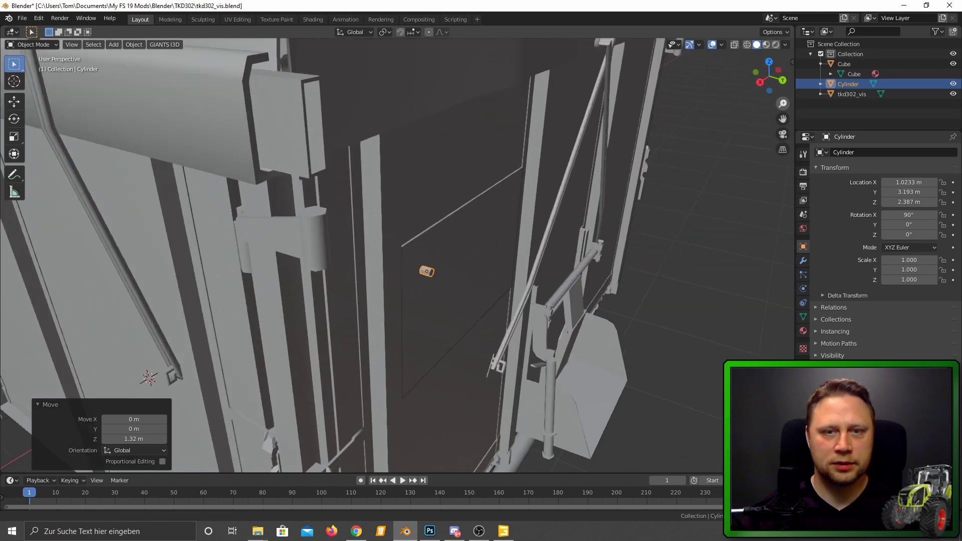
drag(781, 105, 780, 107)
mouse_move(624, 196)
middle_down()
mouse_move(584, 188)
mouse_move(556, 189)
mouse_move(558, 198)
middle_up()
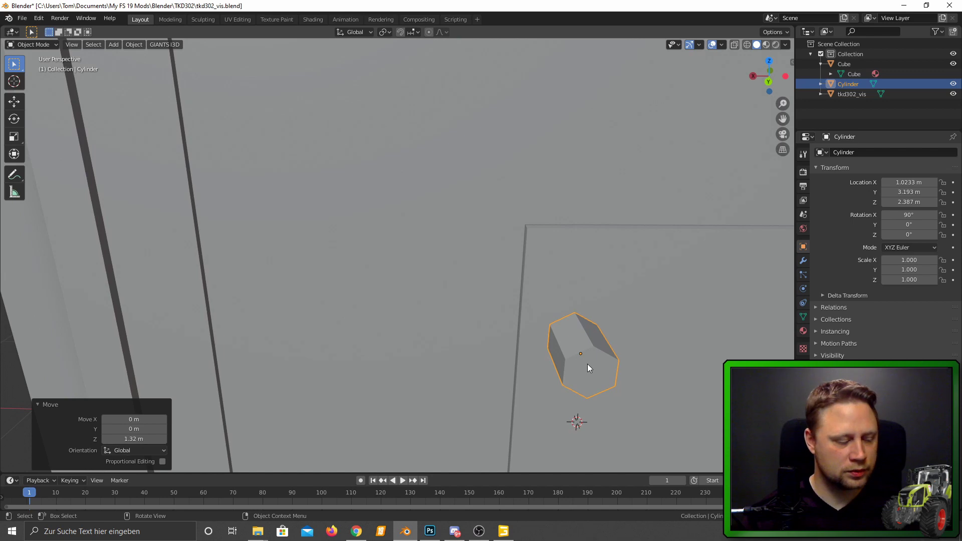
key(g)
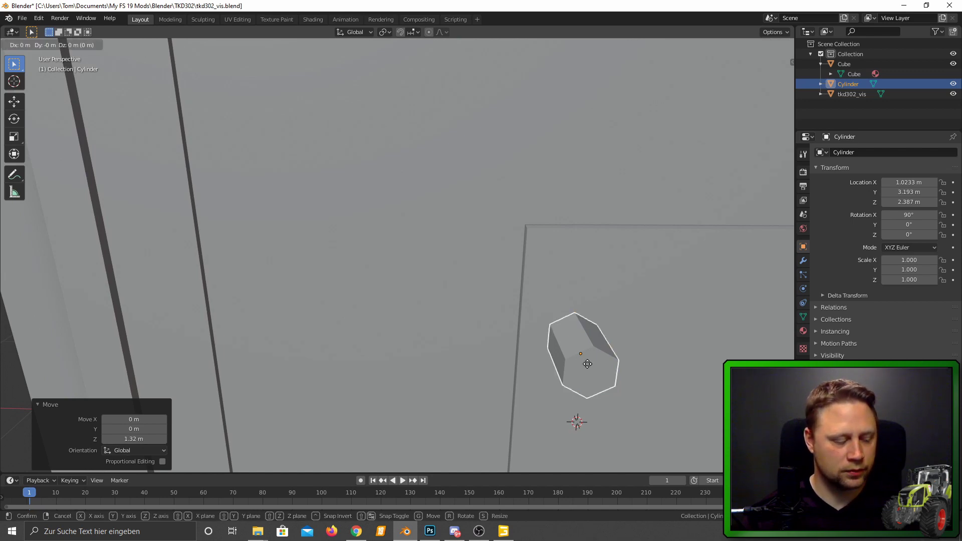
key(y)
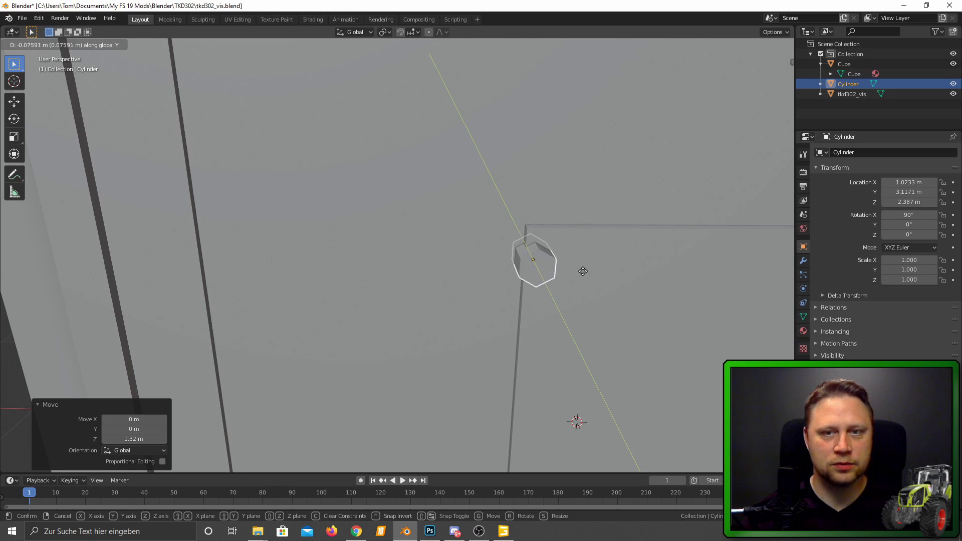
click(583, 271)
mouse_move(582, 276)
middle_down()
mouse_move(595, 320)
mouse_move(544, 352)
mouse_move(455, 343)
mouse_move(462, 331)
middle_up()
Step: Slide the long Cube bar along Y to a new depth
click(526, 378)
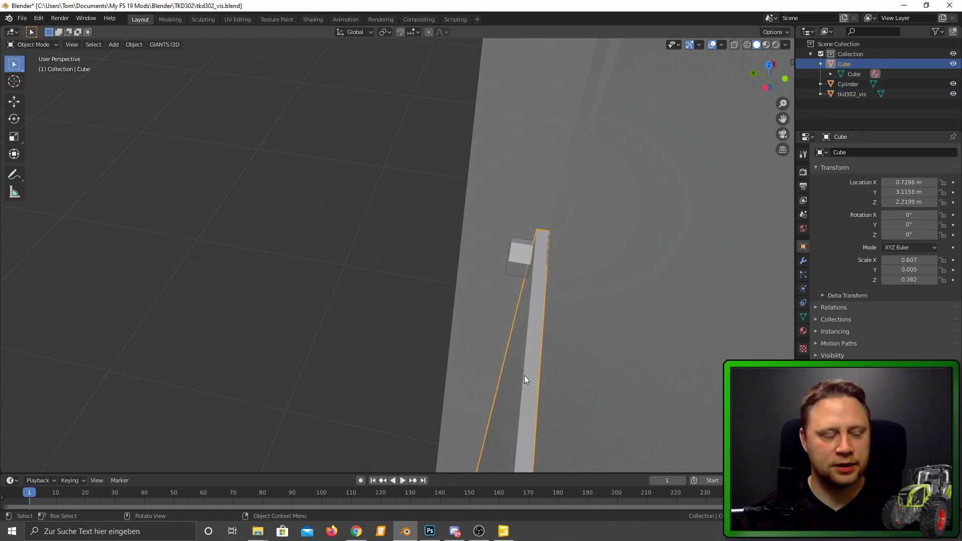
key(g)
key(y)
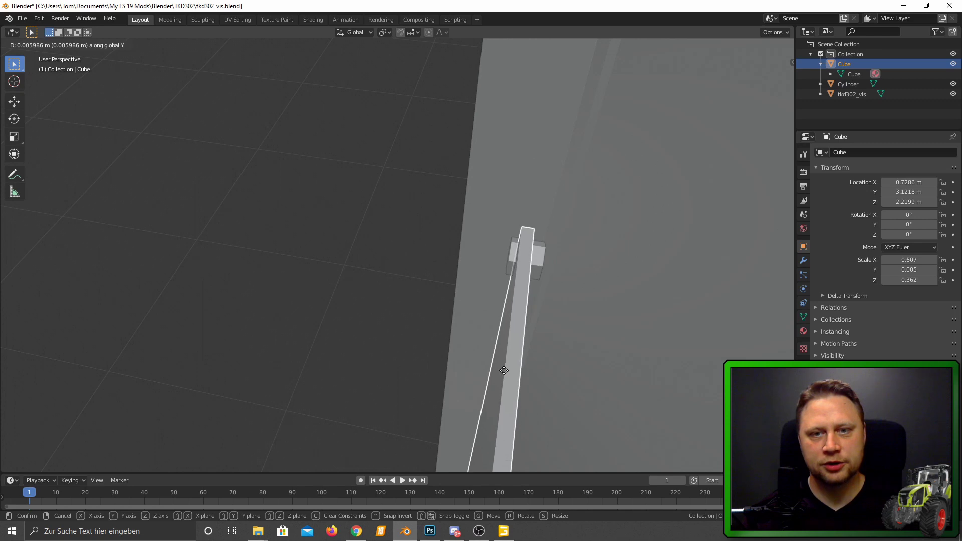
click(504, 370)
Step: Reselect the cylinder and adjust its Y depth against the bar
click(541, 265)
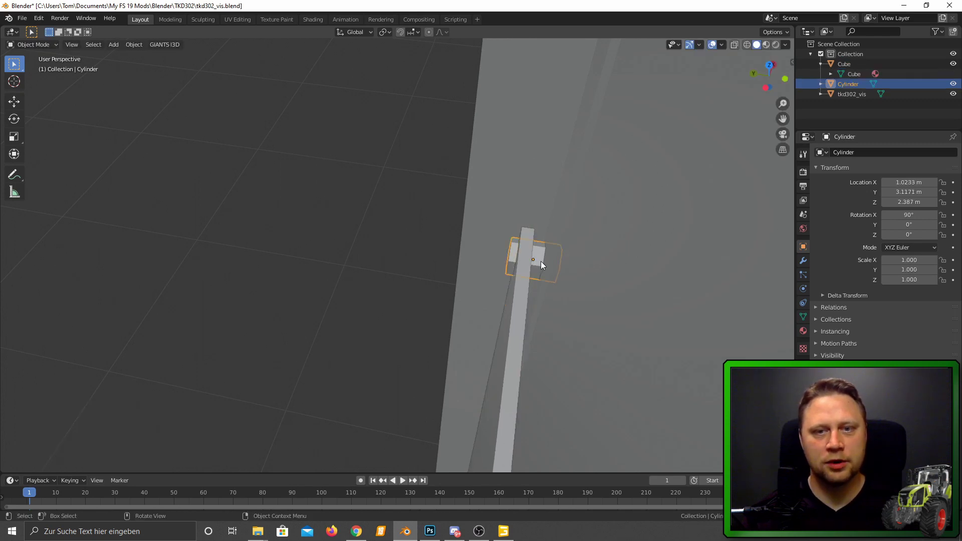
key(g)
key(y)
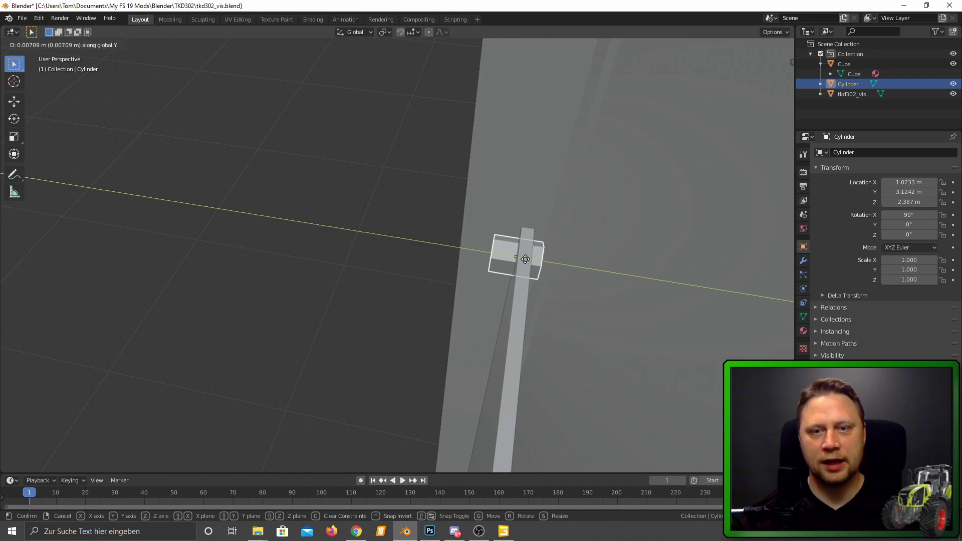
click(529, 260)
middle_drag(573, 271, 566, 266)
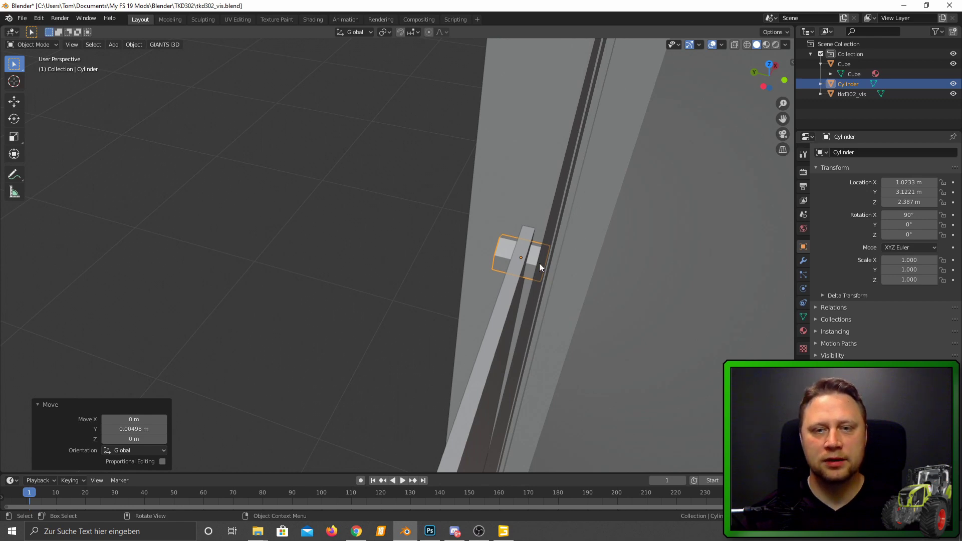
key(g)
key(y)
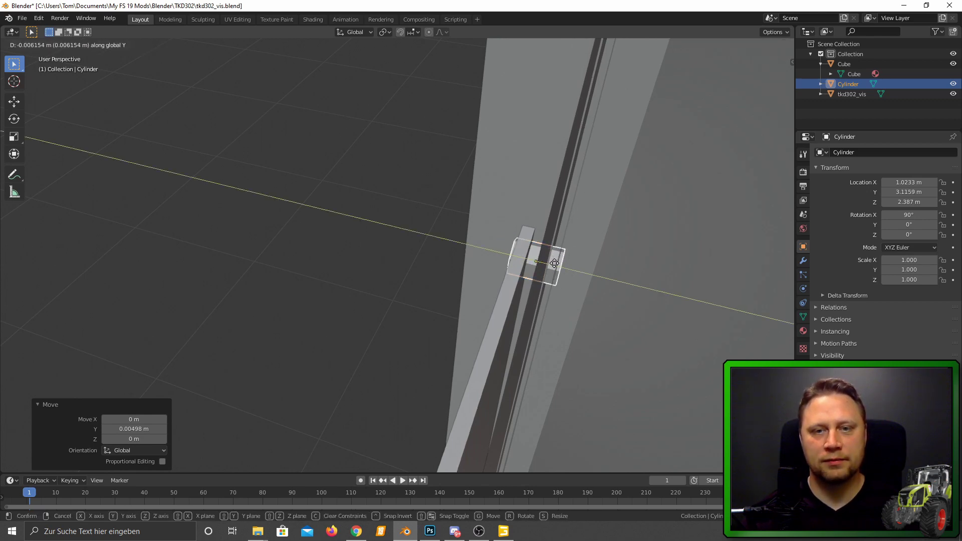
click(558, 264)
Step: Nudge the cylinder to its final Y depth of 3.1187 m
mouse_move(621, 309)
middle_down()
mouse_move(597, 291)
mouse_move(643, 305)
mouse_move(637, 310)
middle_up()
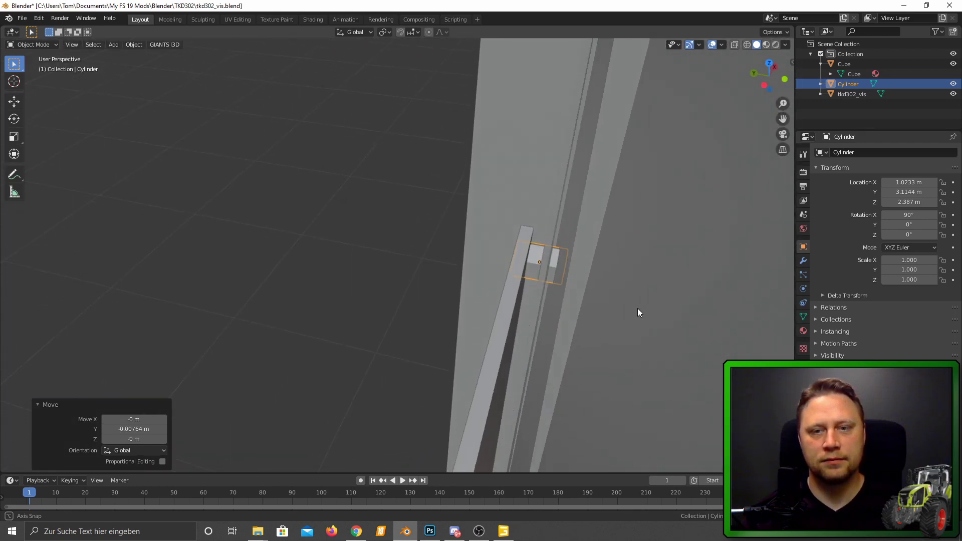
key(g)
key(y)
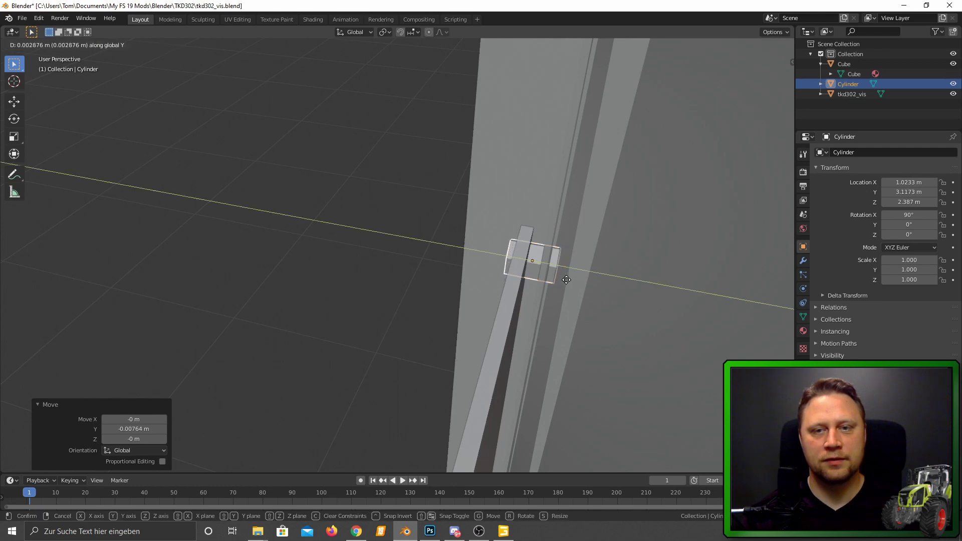
click(563, 280)
mouse_move(564, 280)
middle_down()
mouse_move(591, 296)
mouse_move(575, 295)
middle_up()
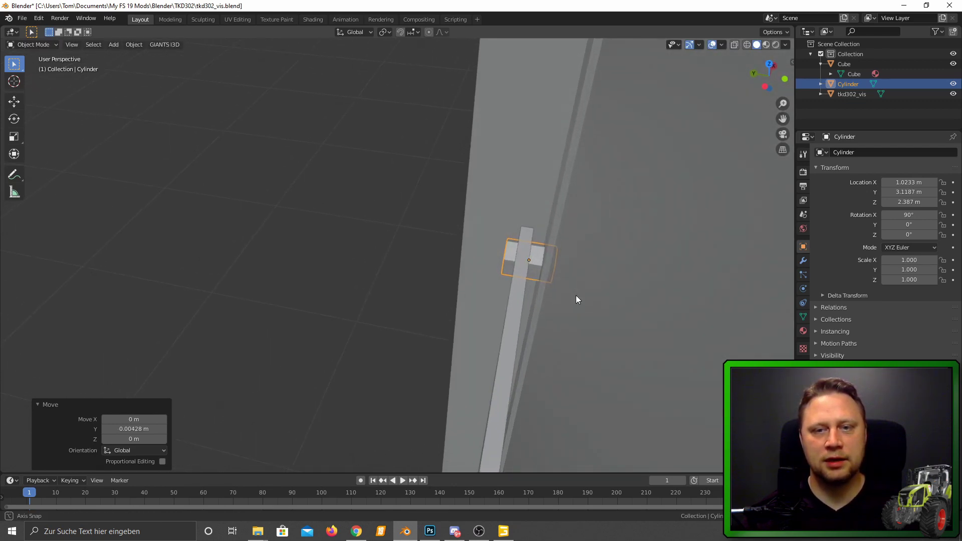
Step: Nudge the cylinder sideways to its final X position of 1.0128 m
mouse_move(578, 258)
middle_down()
mouse_move(600, 287)
mouse_move(682, 305)
mouse_move(700, 270)
middle_up()
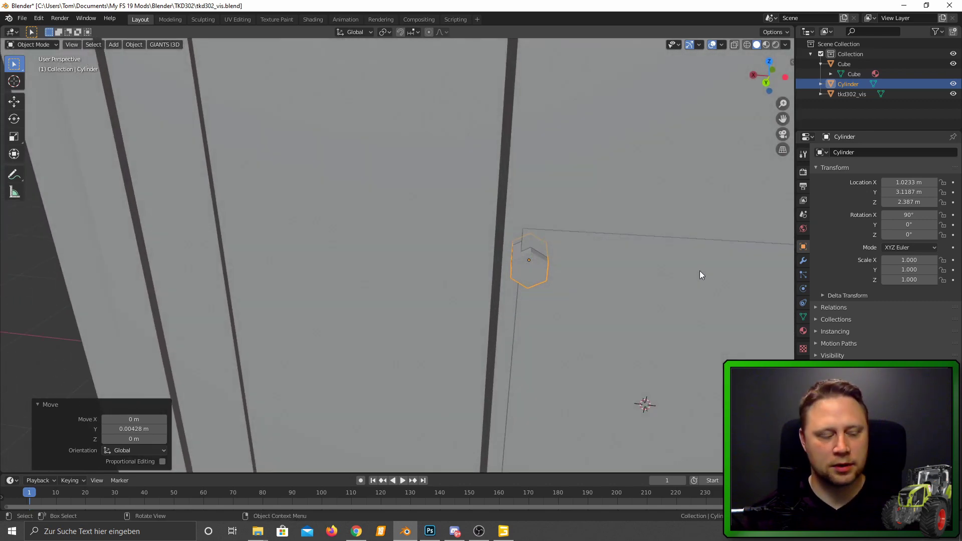
key(g)
key(x)
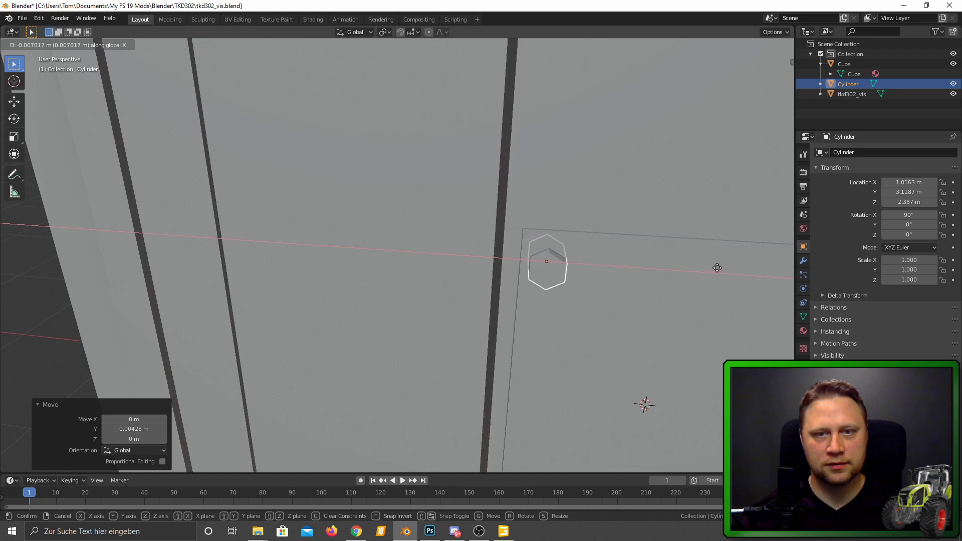
click(720, 269)
middle_drag(710, 305, 704, 277)
key(g)
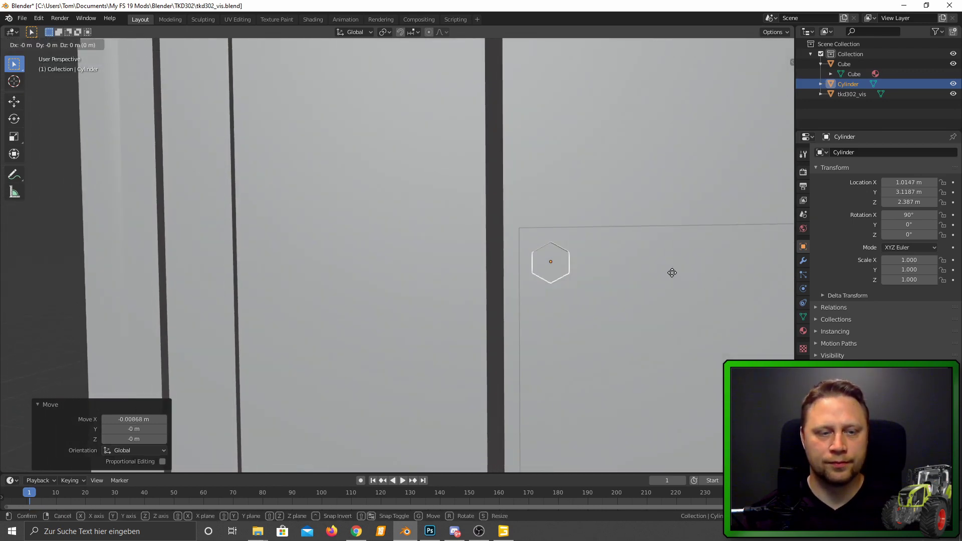
key(x)
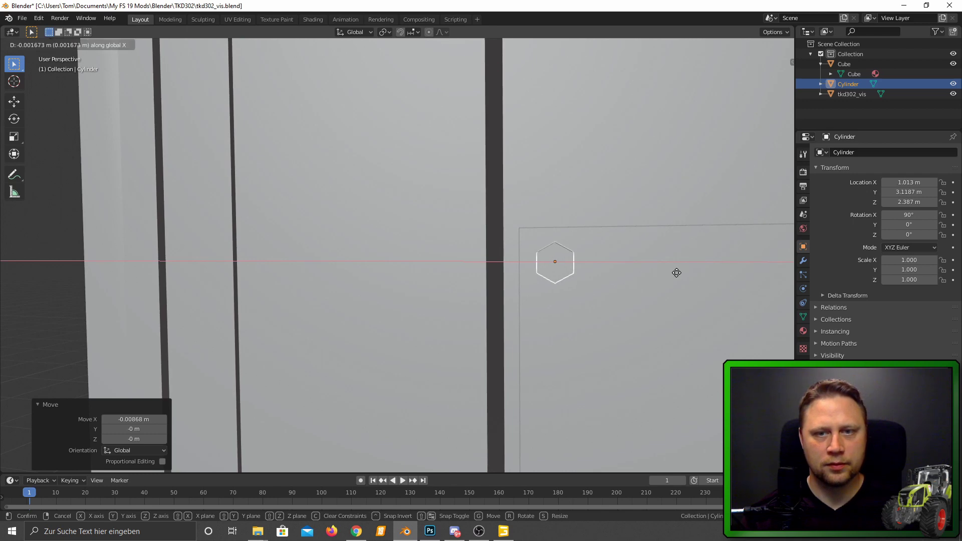
click(676, 277)
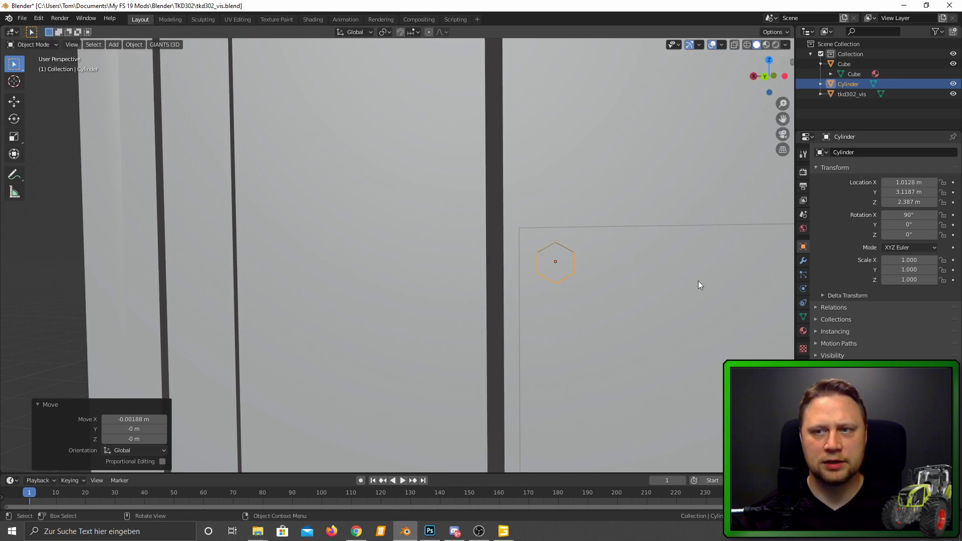
Step: View the trailer's long side, briefly enter UV Editing, then leave it
scroll(684, 273, down, 5)
scroll(756, 280, up, 2)
scroll(756, 278, up, 2)
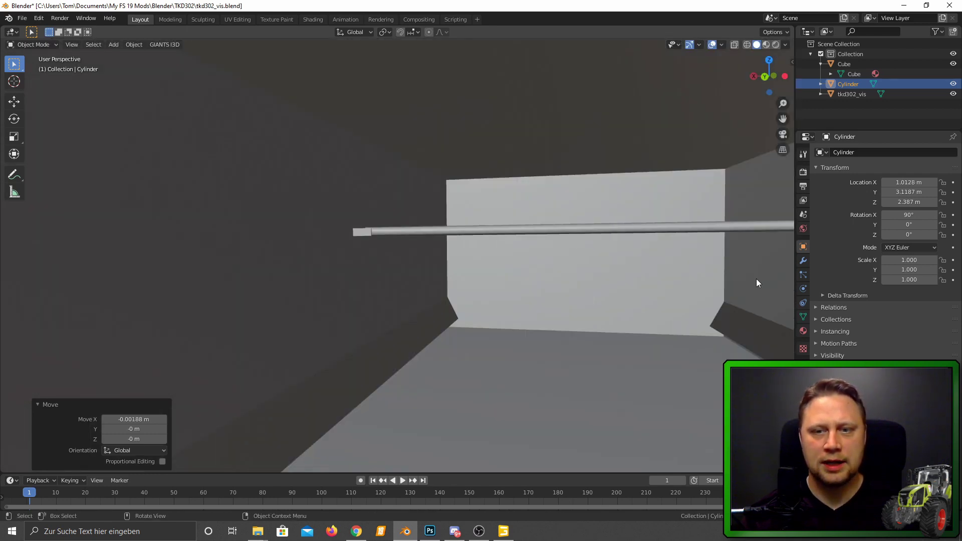
scroll(748, 277, down, 2)
middle_drag(748, 277, 745, 284)
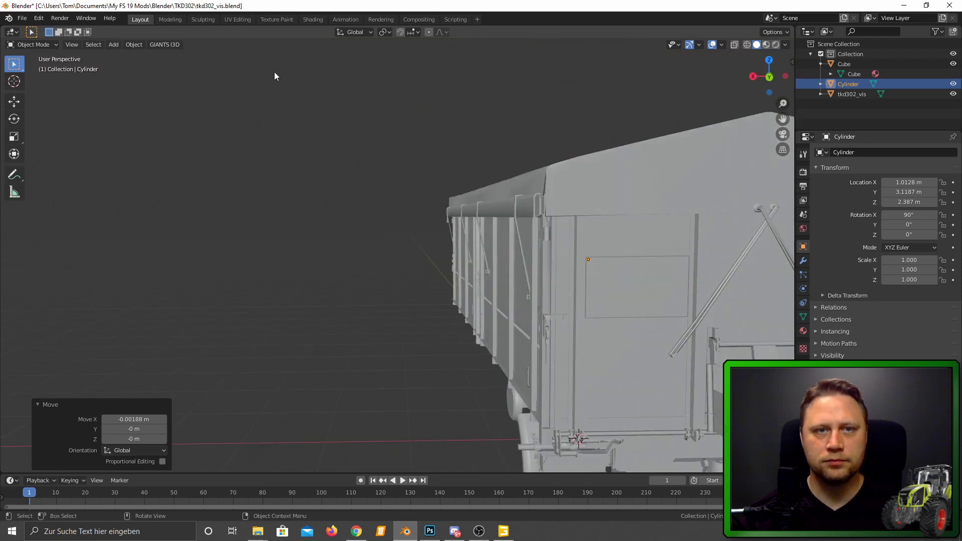
click(237, 19)
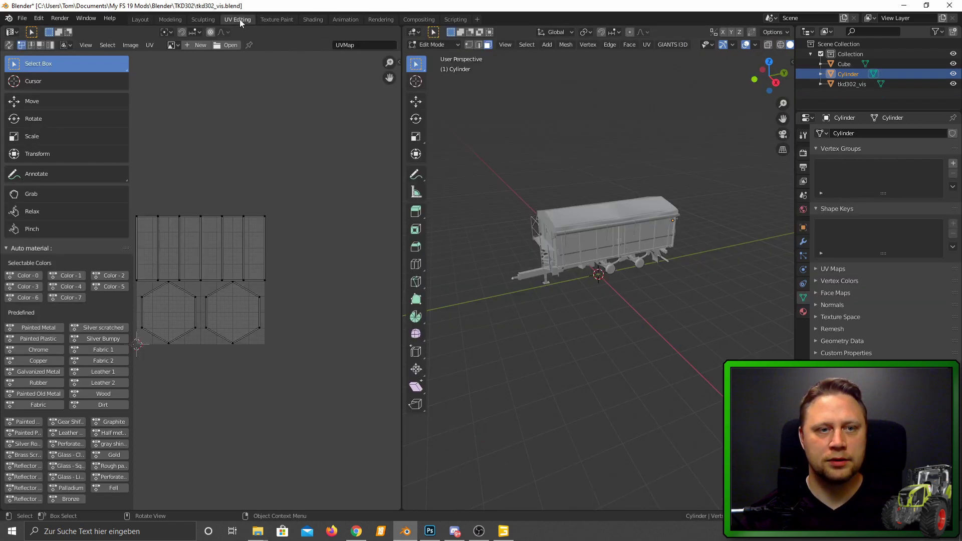
click(28, 371)
Step: Return to the Layout workspace and pan the view along the wagon's side wall
click(138, 19)
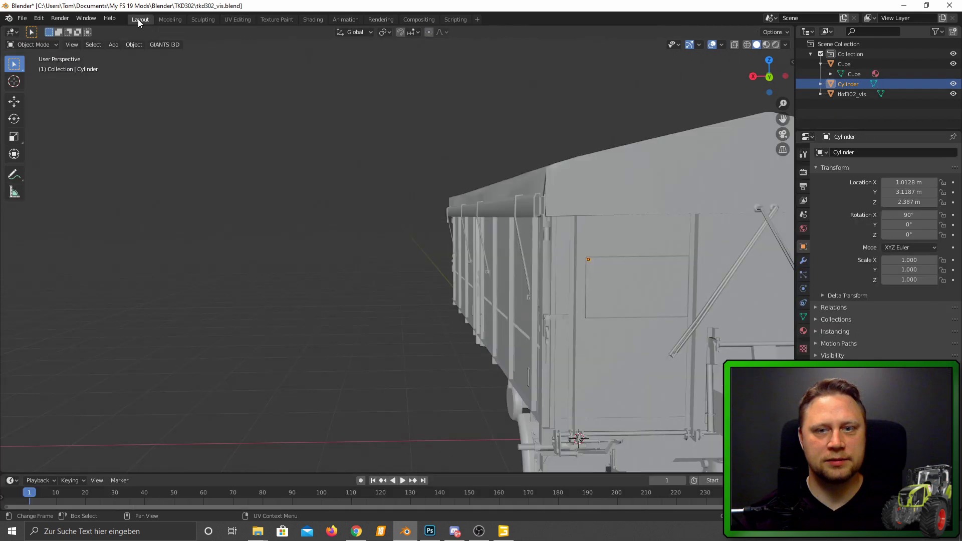
scroll(747, 266, up, 10)
scroll(746, 267, down, 10)
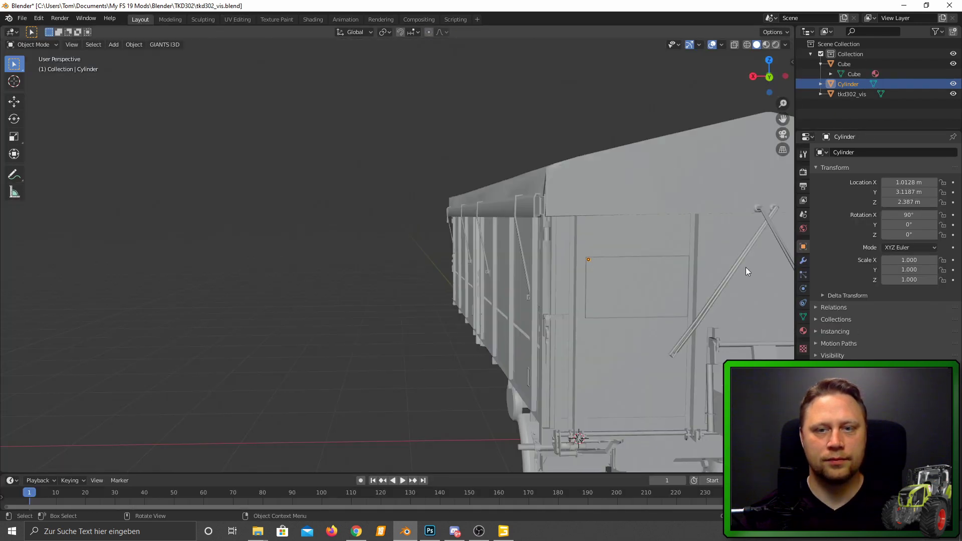
mouse_move(745, 267)
middle_down()
mouse_move(720, 265)
mouse_move(731, 263)
middle_up()
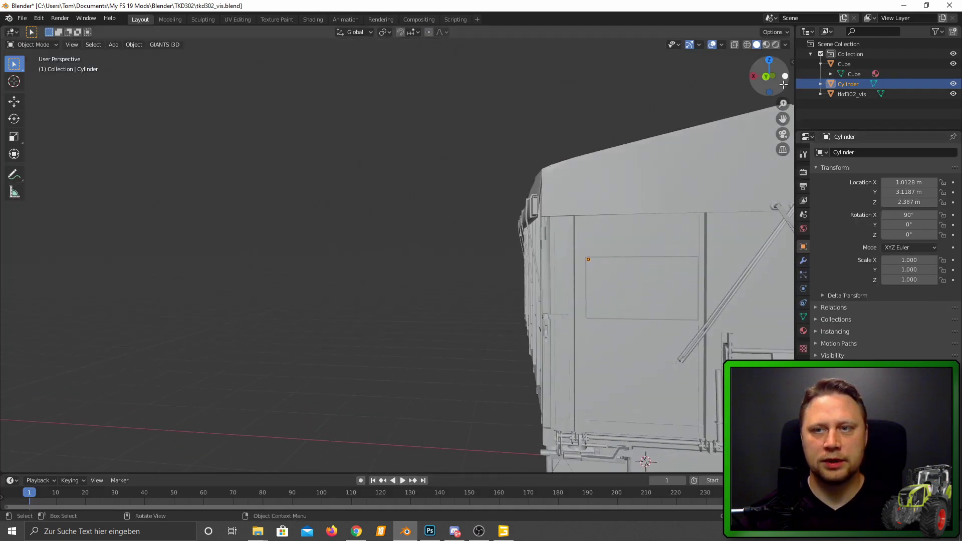
mouse_move(783, 119)
mouse_down()
mouse_move(702, 116)
mouse_move(651, 130)
mouse_up()
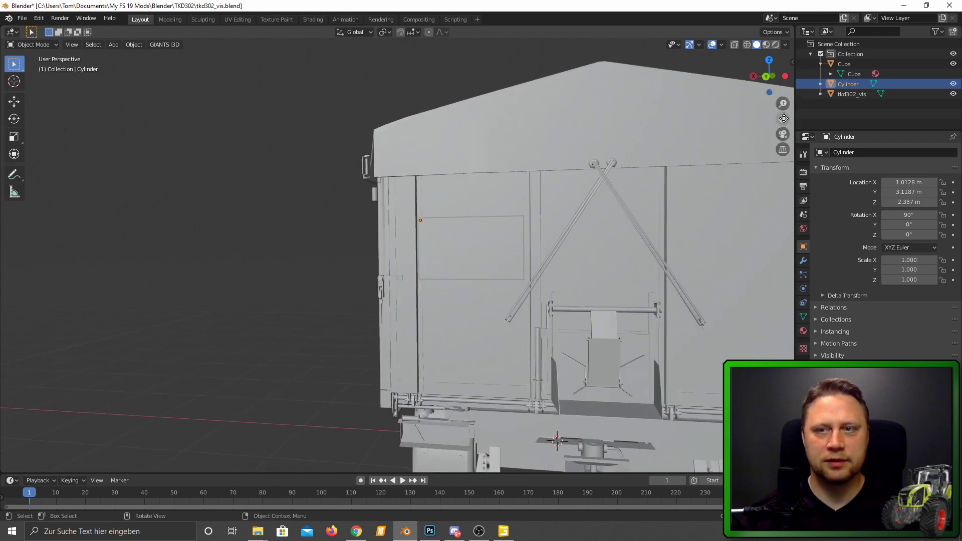
drag(782, 103, 782, 20)
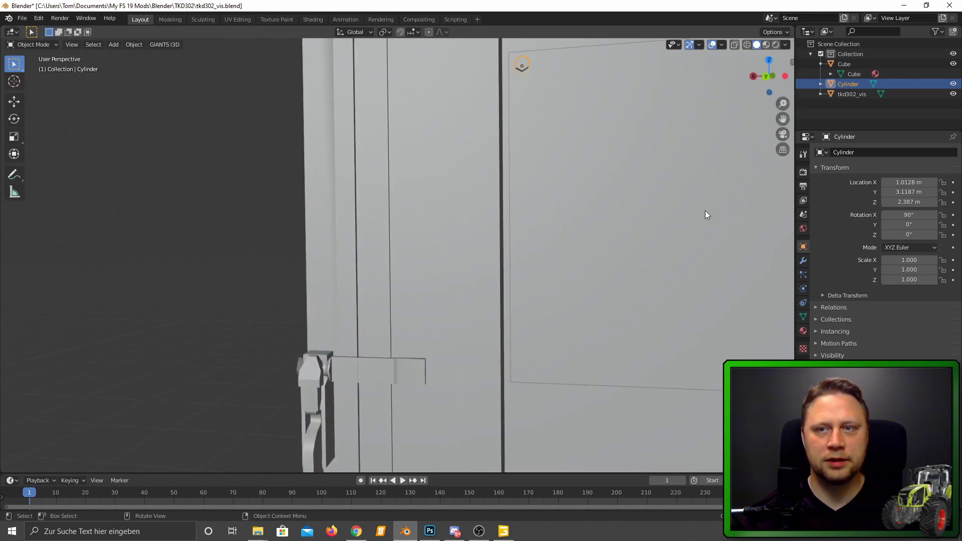
drag(788, 115, 793, 120)
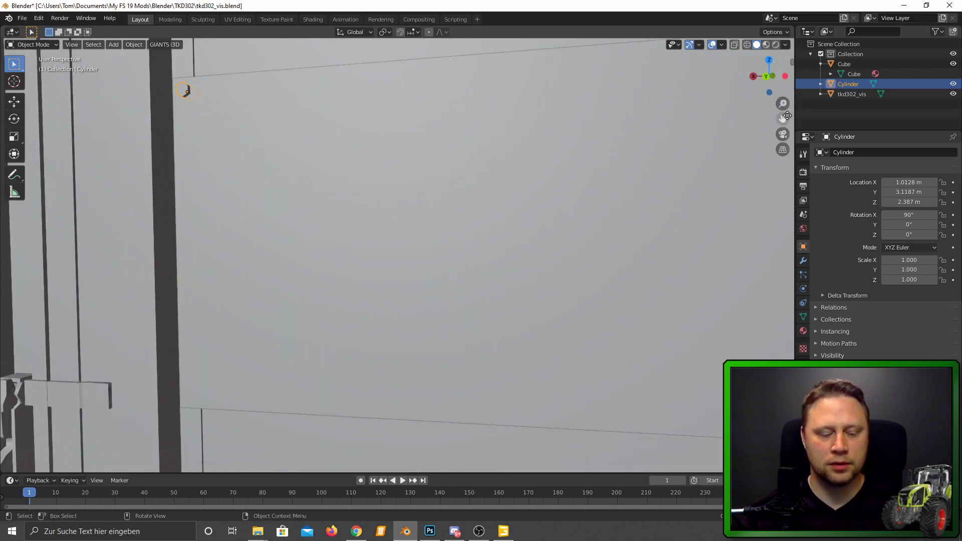
Step: Cycle the numpad views to Back Orthographic and zoom in on the rear plate
key(KP_3)
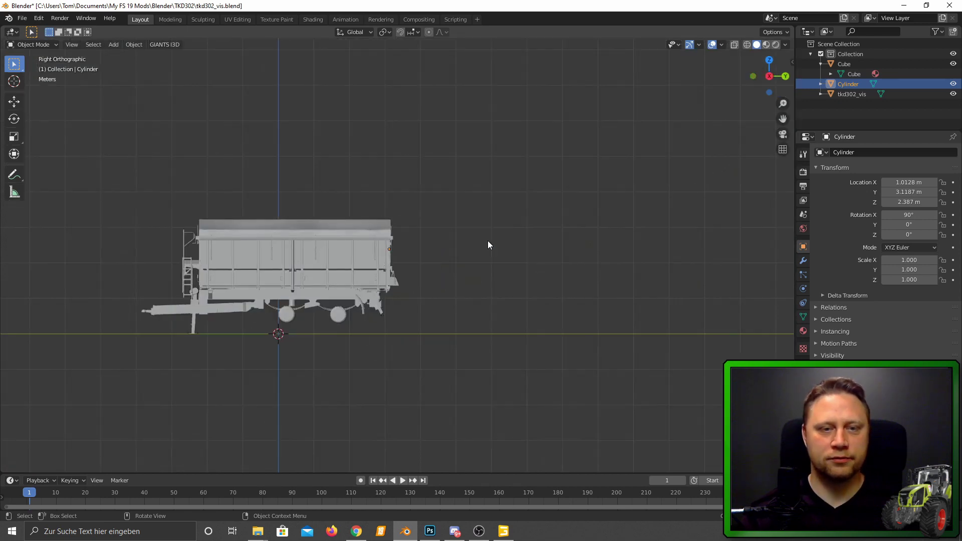
key(KP_1)
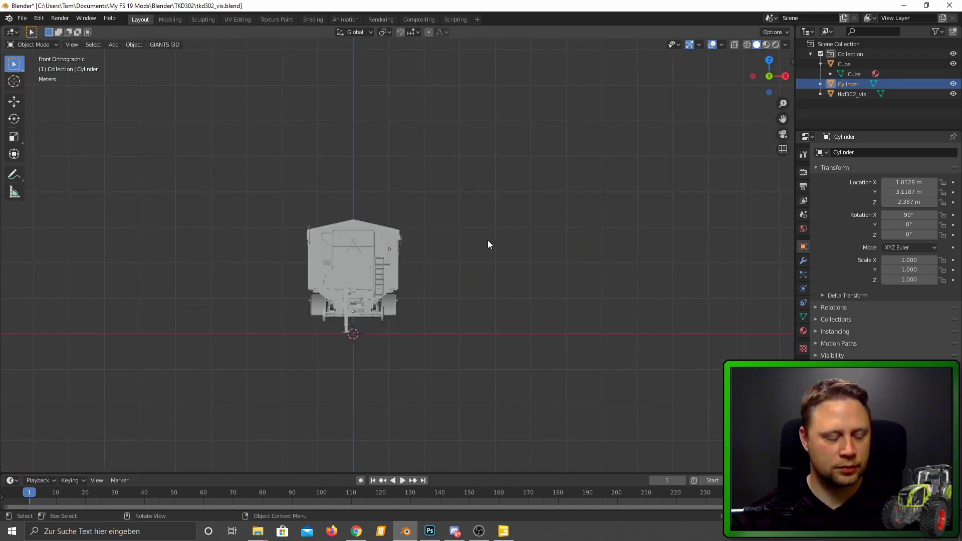
key(ctrl+KP_7)
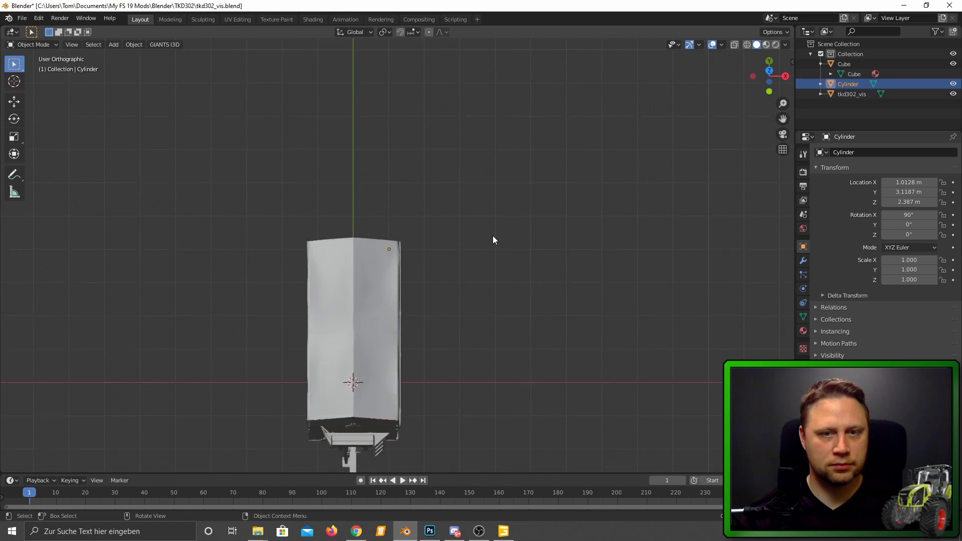
key(KP_1)
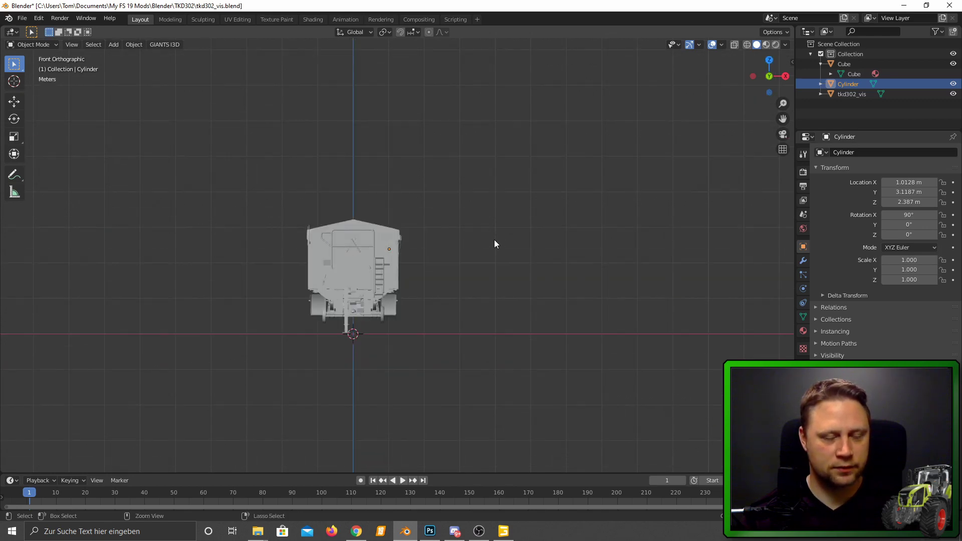
key(ctrl+KP_1)
scroll(442, 240, up, 2)
scroll(399, 242, up, 2)
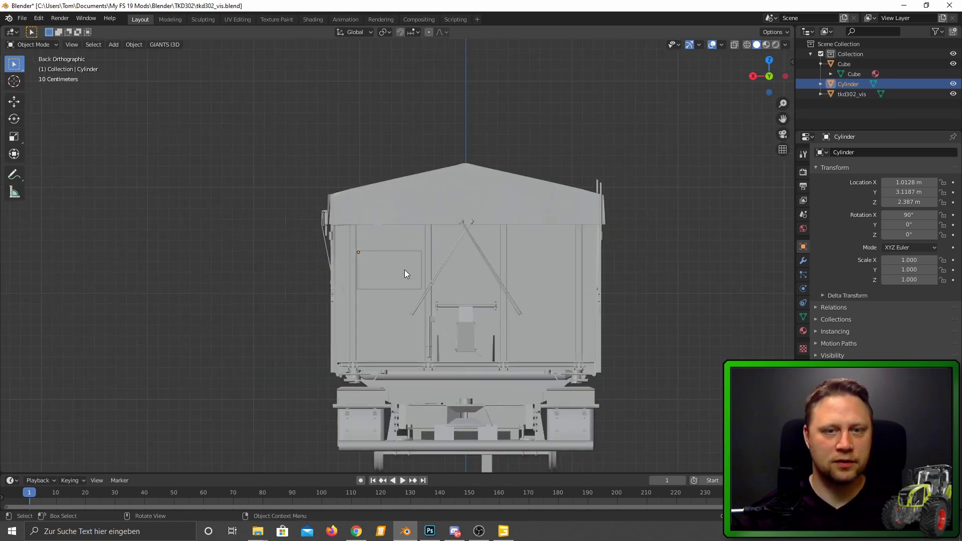
scroll(404, 270, up, 2)
scroll(368, 248, up, 3)
scroll(361, 265, up, 3)
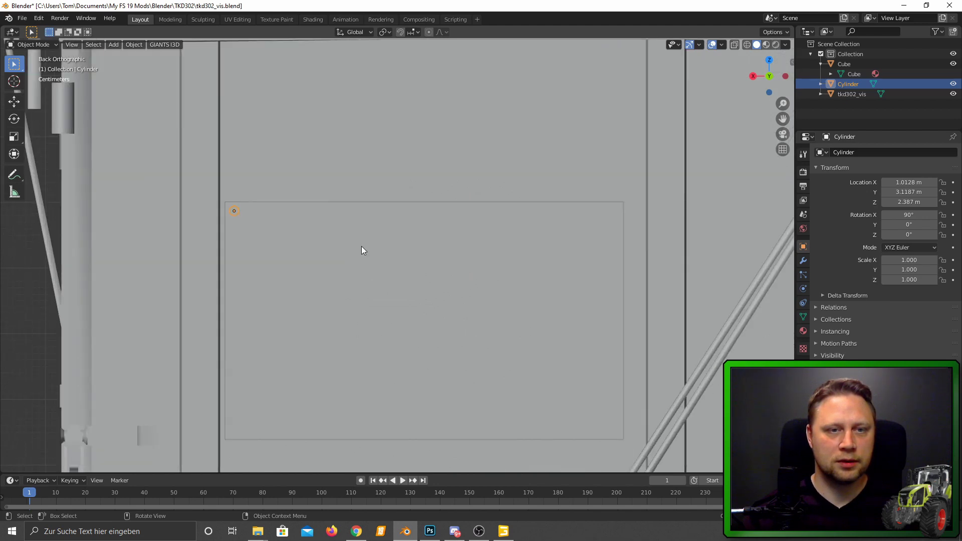
drag(779, 115, 801, 69)
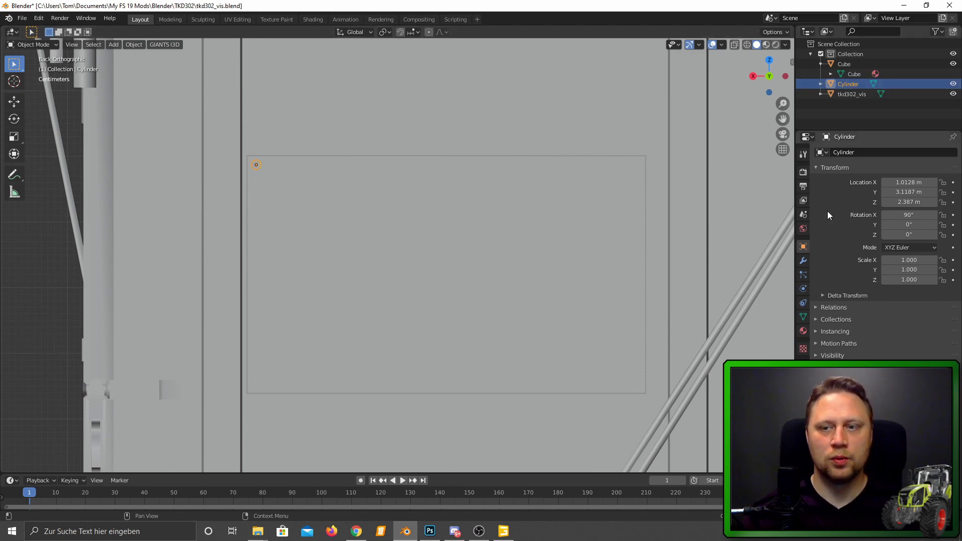
Step: Add a new material to the cylinder and rename it from Material.001 to schraube_mat
click(803, 330)
click(840, 197)
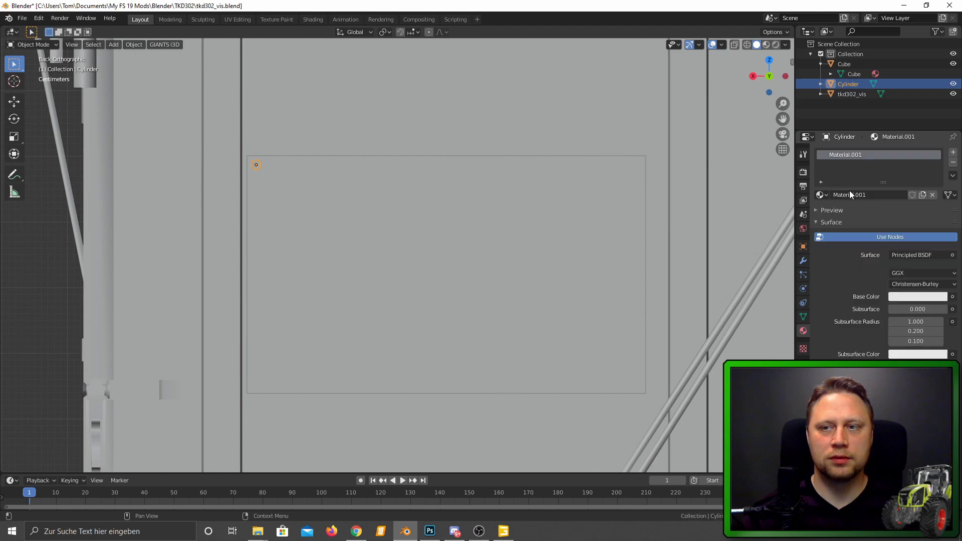
double_click(873, 195)
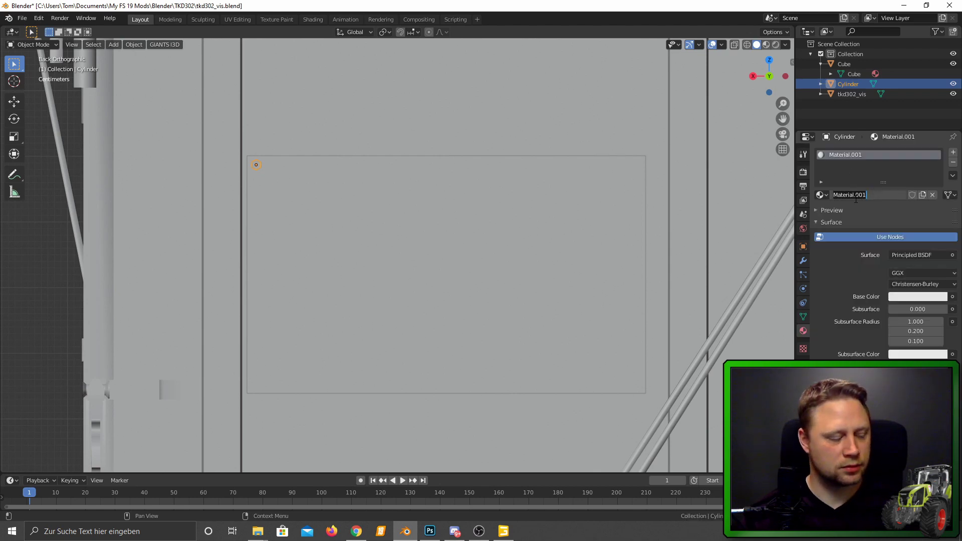
text(schrau)
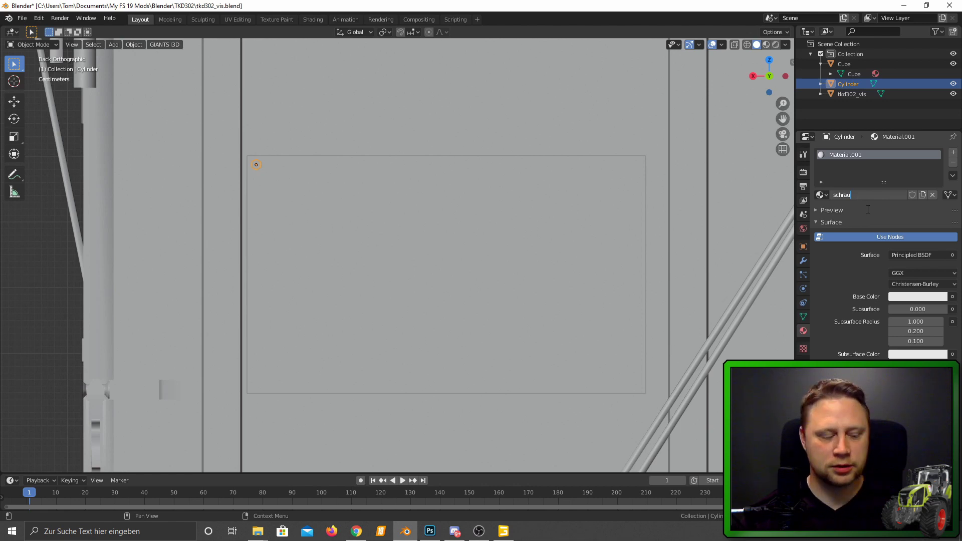
text(be_m)
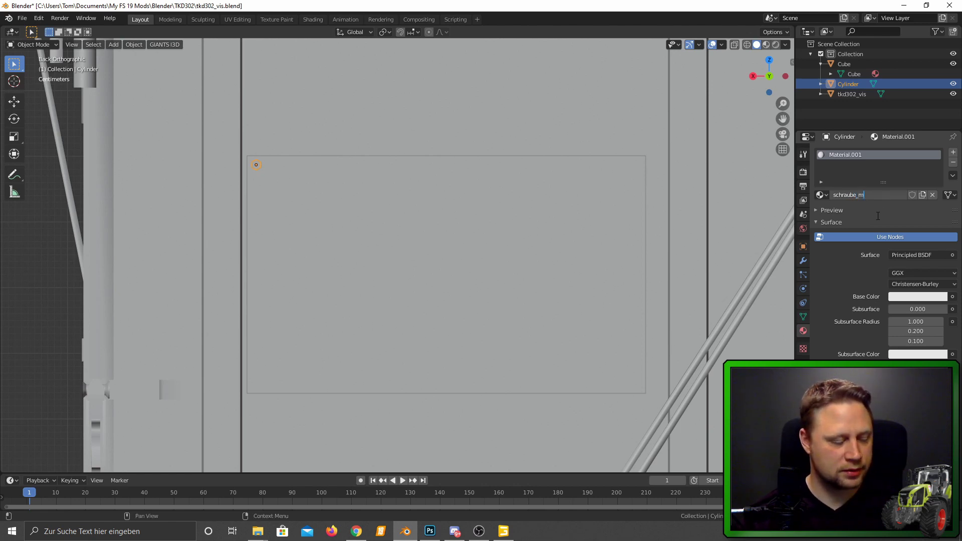
text(at)
key(Return)
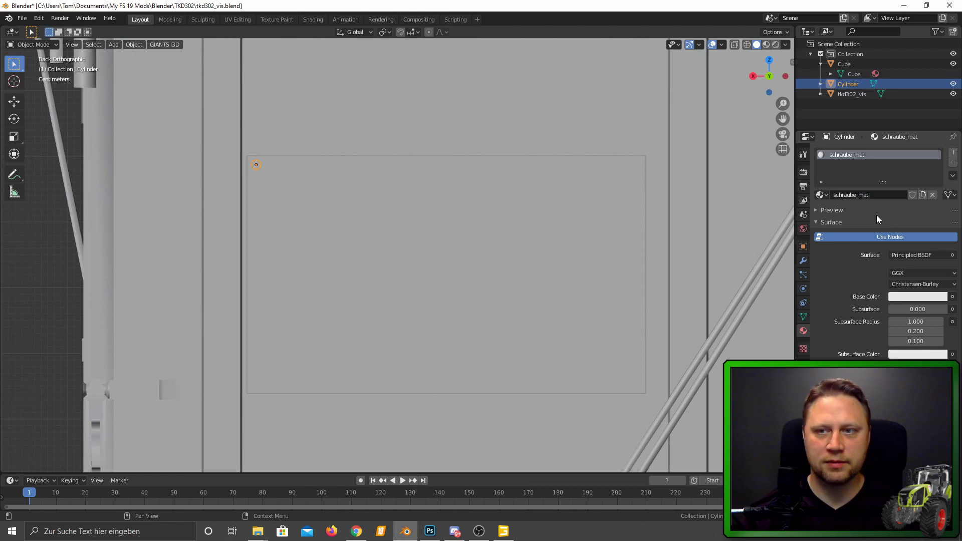
click(844, 64)
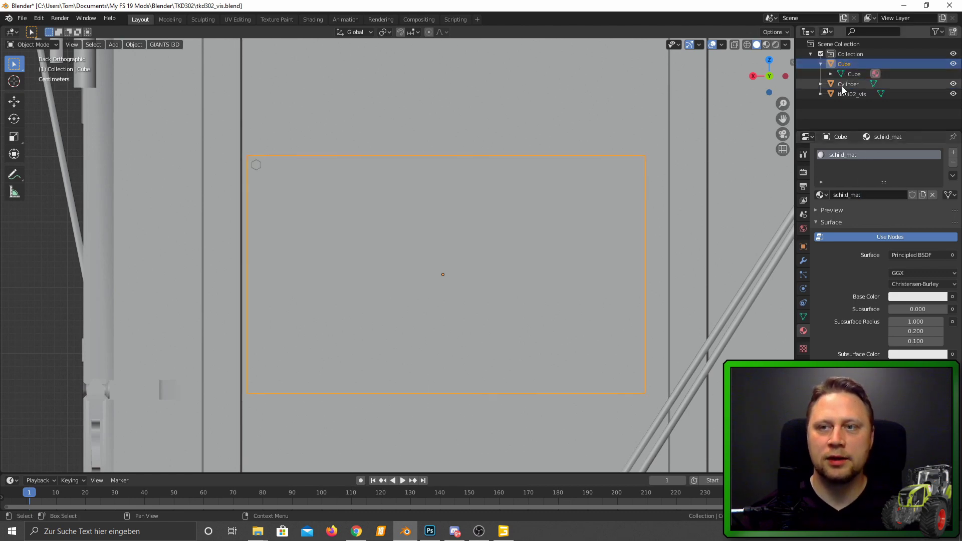
Step: Show the material preview and darken schraube_mat's base colour to grey
click(842, 85)
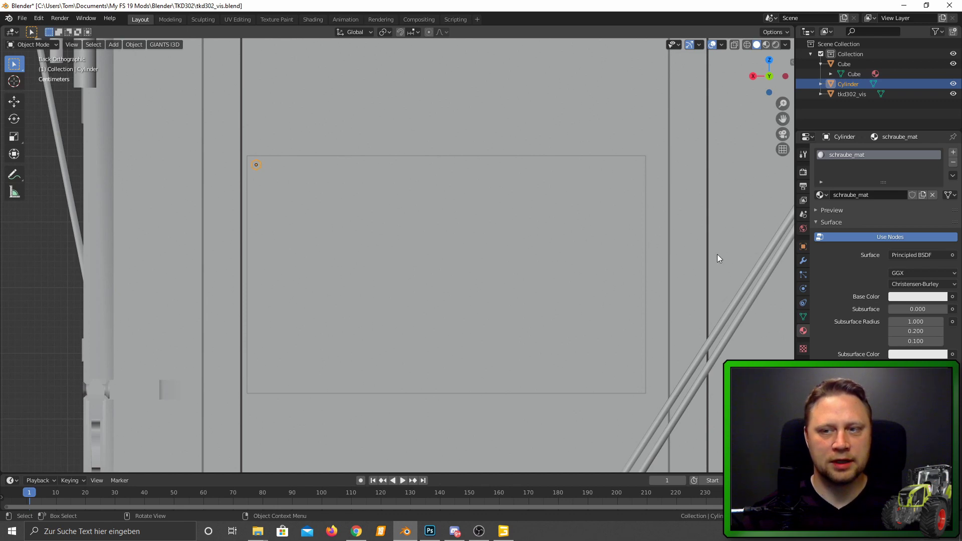
click(815, 209)
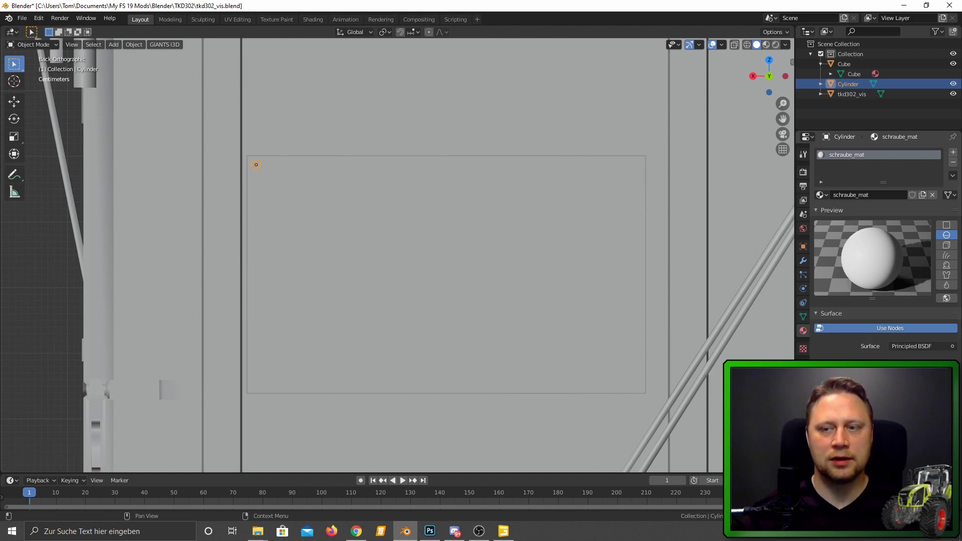
click(902, 386)
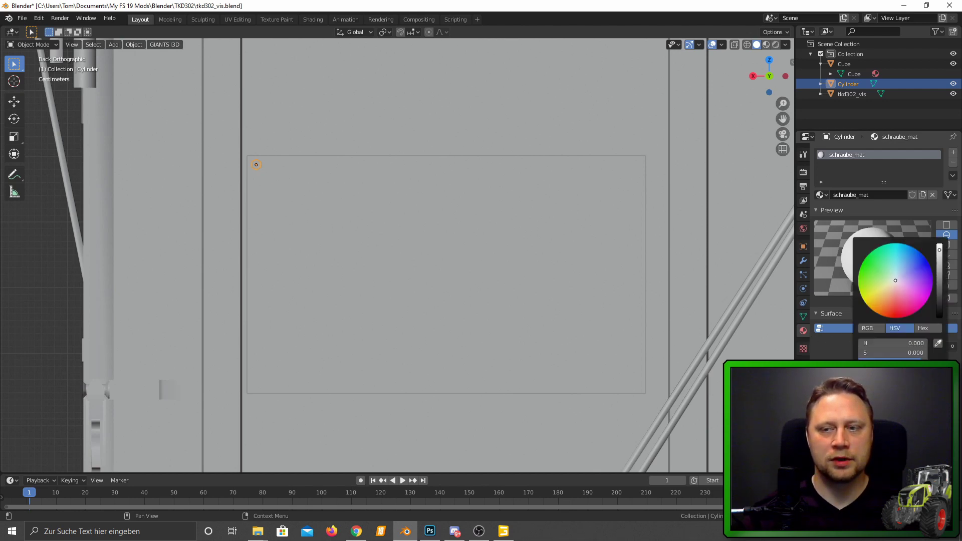
drag(940, 287, 938, 278)
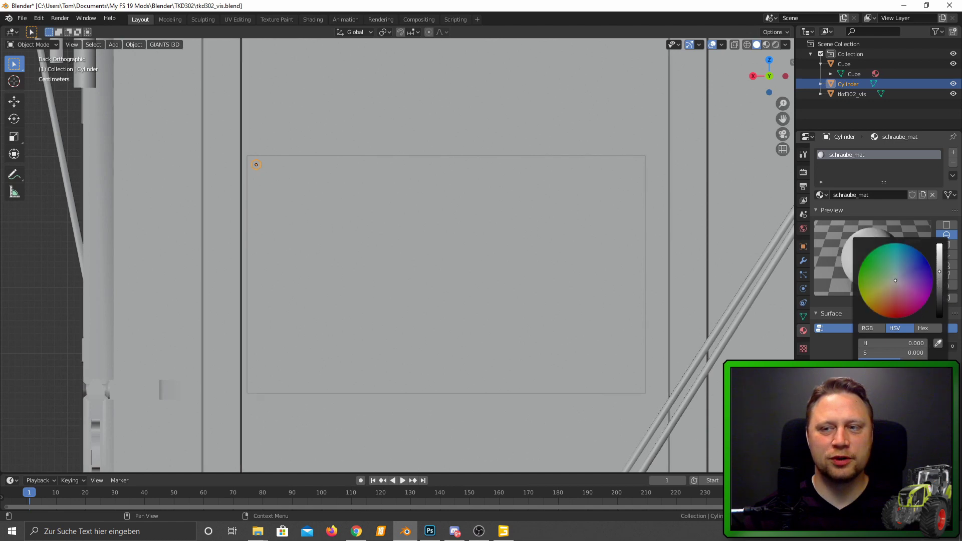
Step: Set the plate's schild_mat base colour nearly black, then reselect the cylinder
click(844, 64)
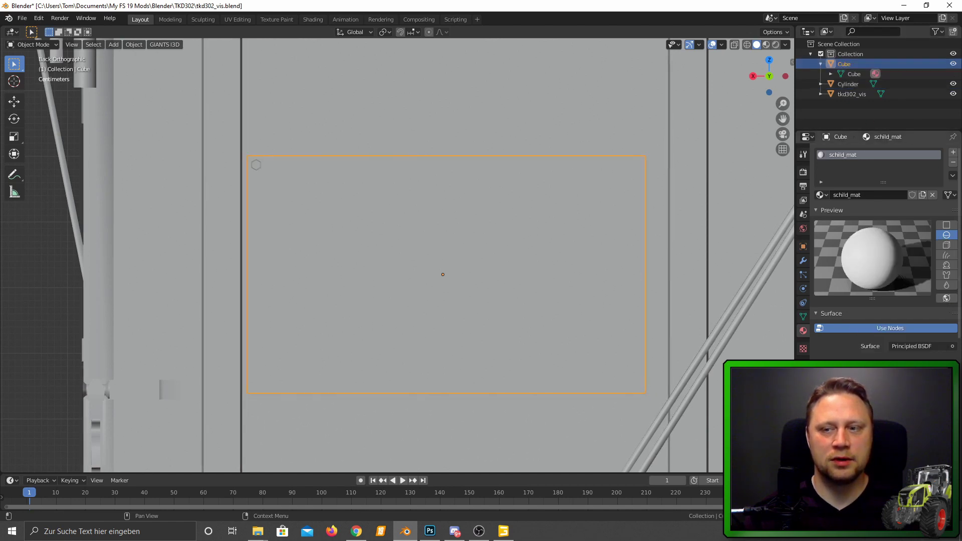
click(901, 385)
drag(940, 251, 940, 310)
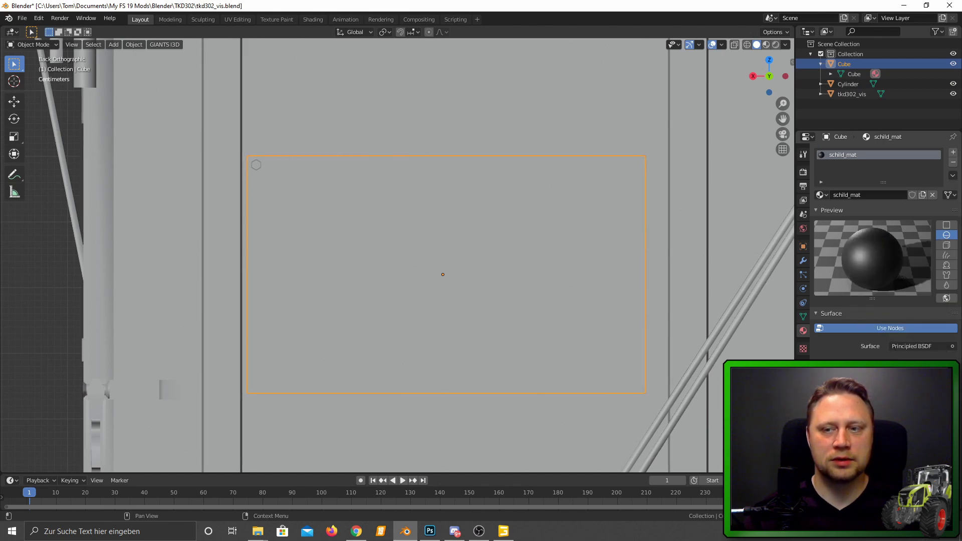
click(257, 164)
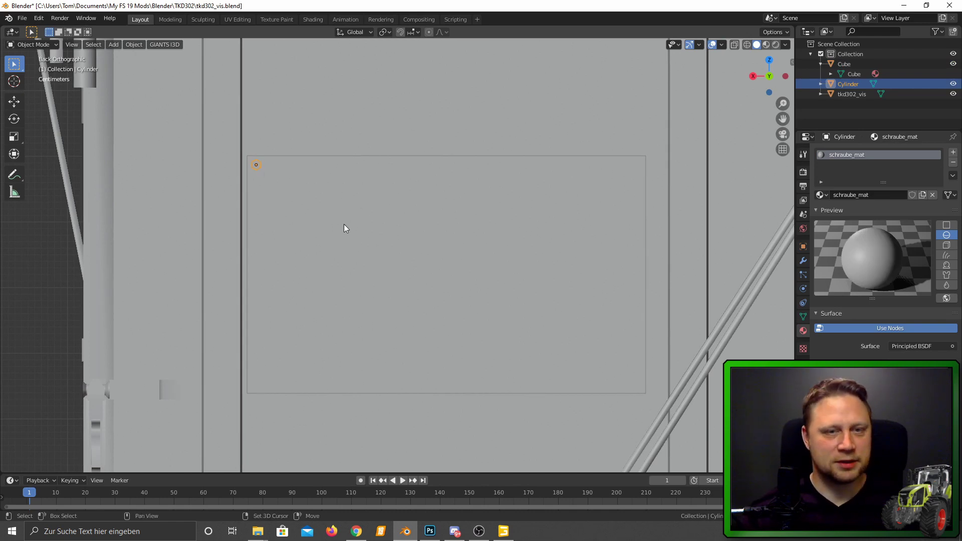
Step: Duplicate the cylinder and move the copy down along Z to the plate's lower-left corner
key(shift+d)
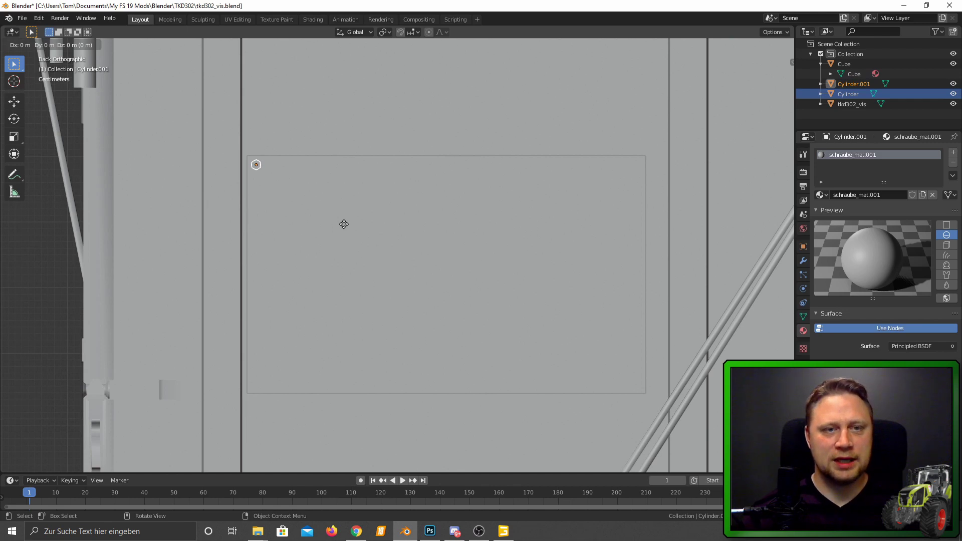
right_click(344, 224)
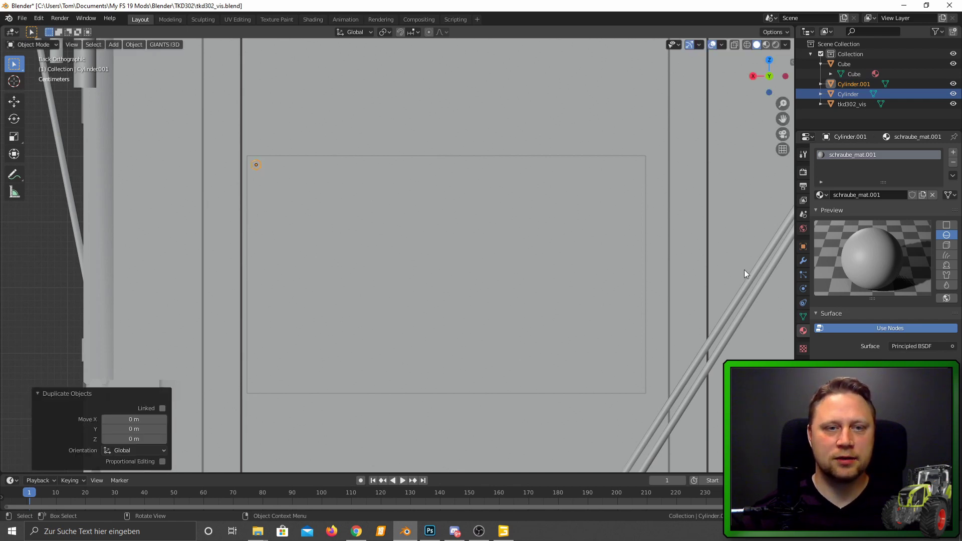
key(g)
key(z)
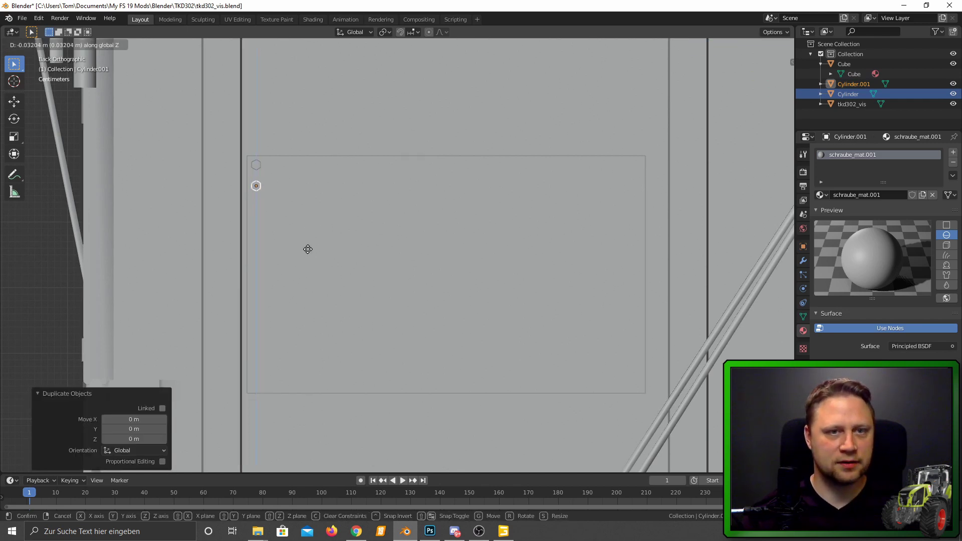
click(309, 442)
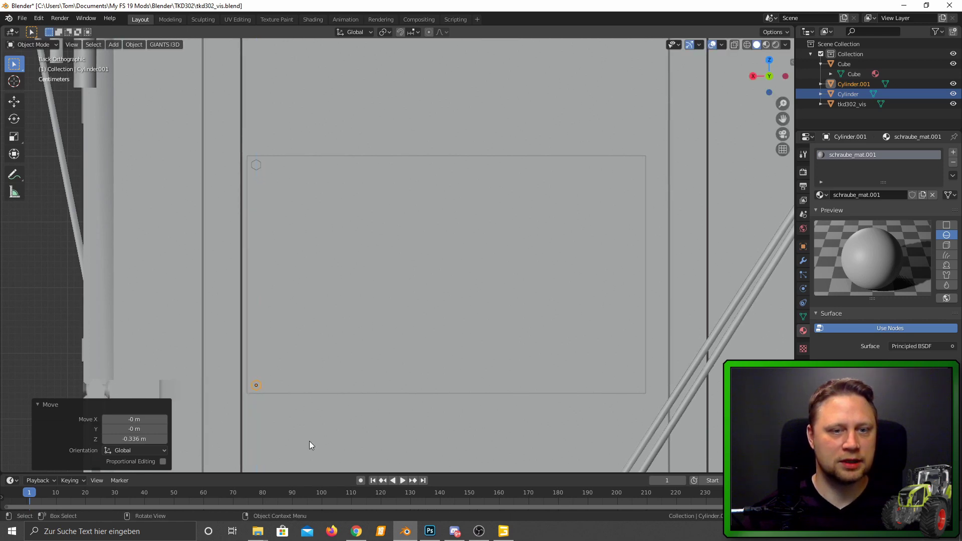
Step: Join both screw cylinders into one Cylinder and make an in-place copy, Cylinder.001
shift+click(256, 164)
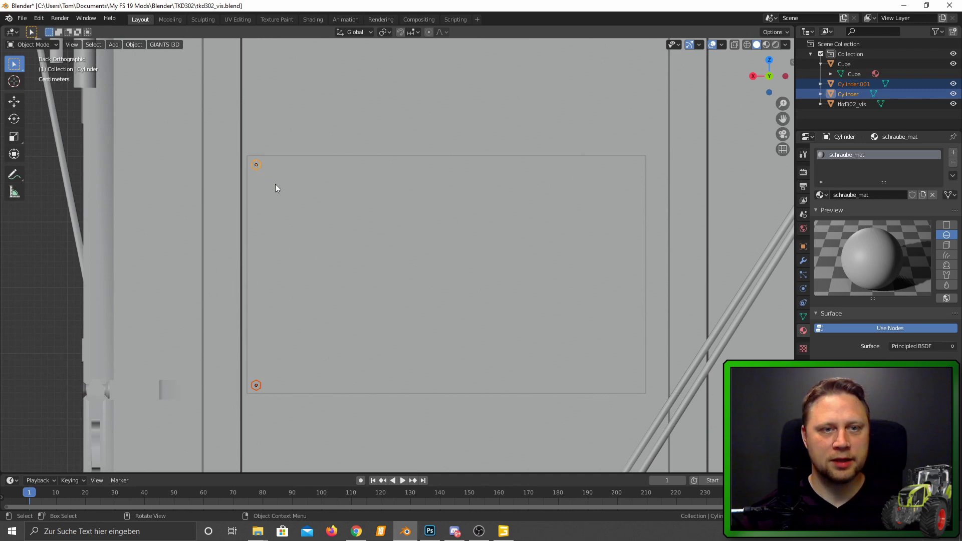
key(ctrl+j)
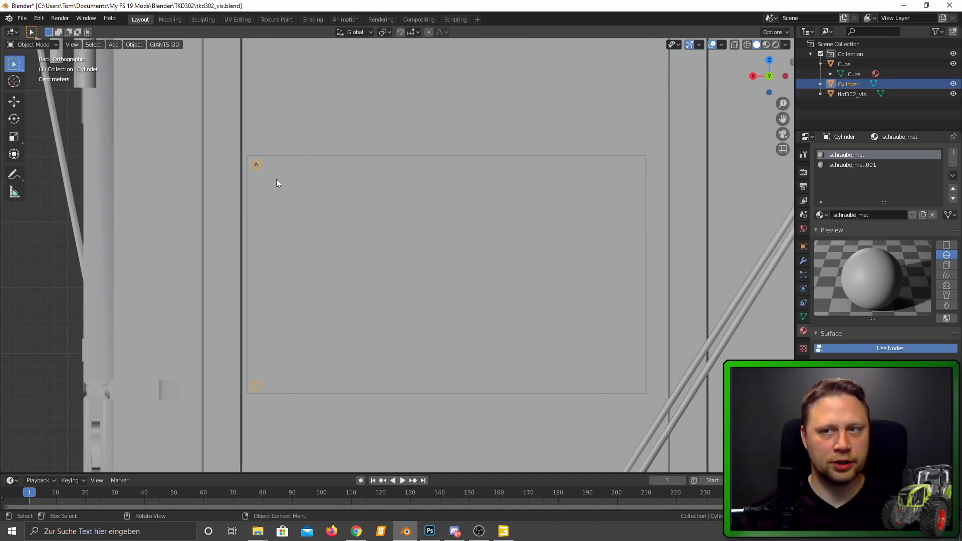
click(820, 84)
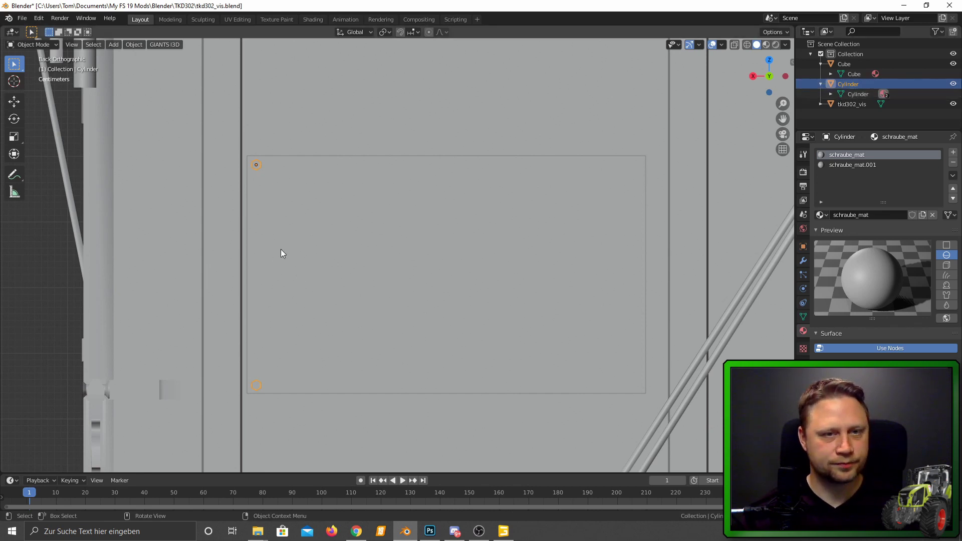
key(shift+d)
key(Escape)
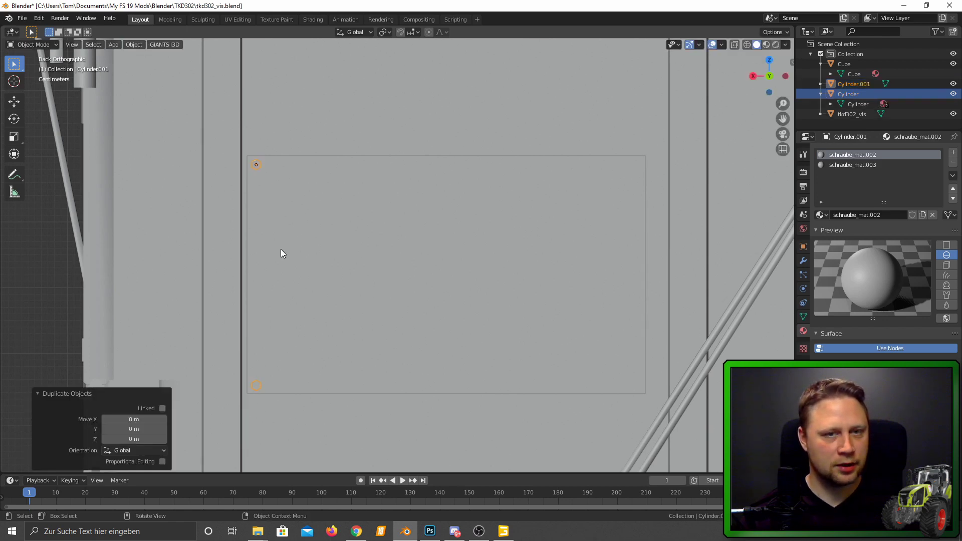
Step: Move Cylinder.001 -0.579 m along X onto the plate's right-hand corners
key(g)
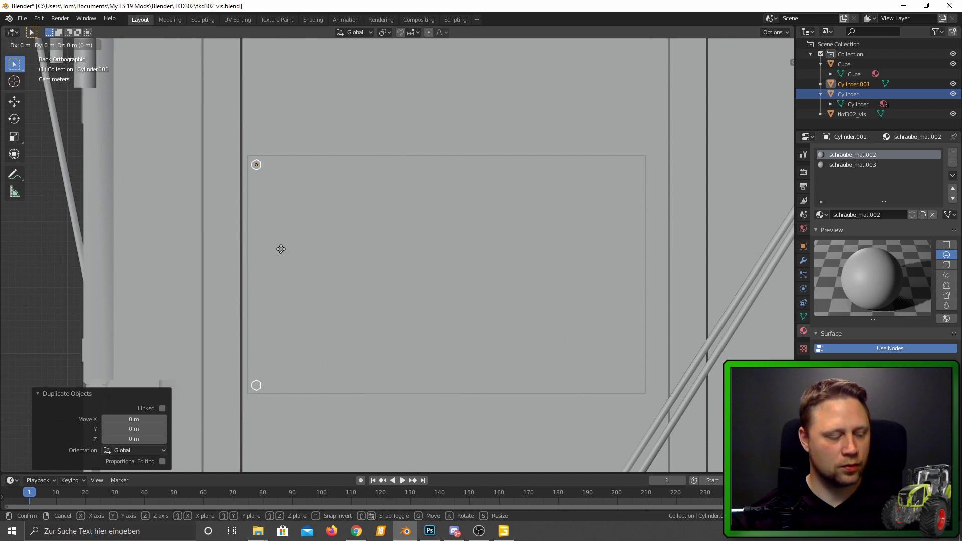
key(x)
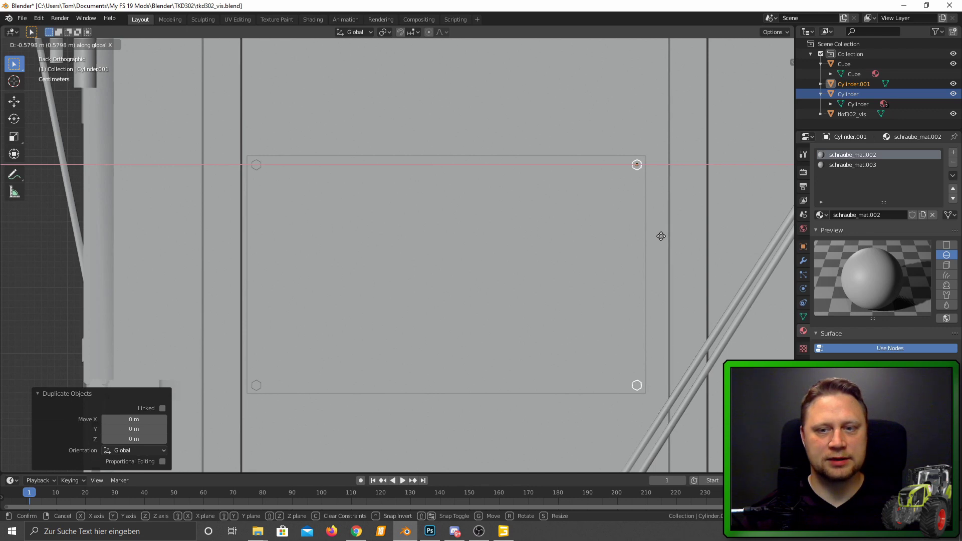
click(661, 237)
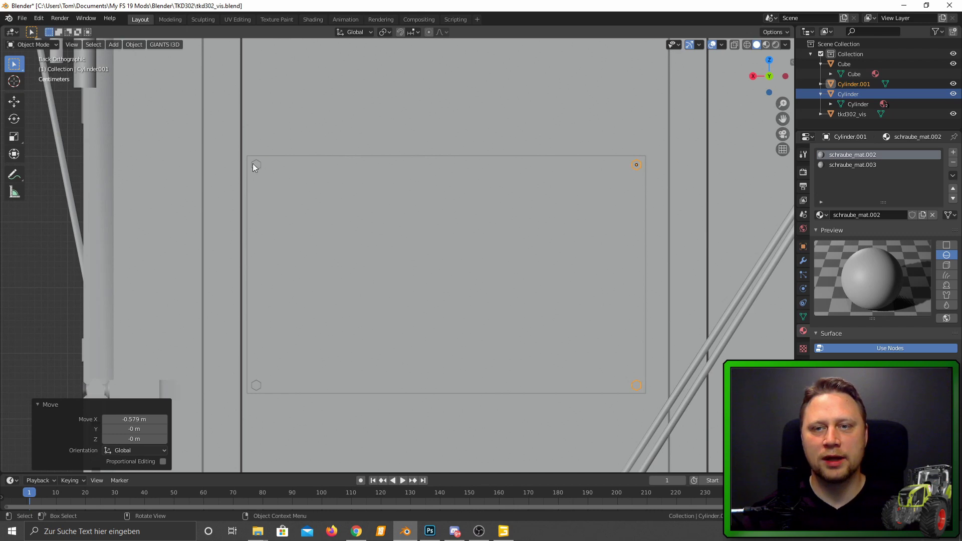
mouse_move(253, 163)
middle_down()
mouse_move(657, 221)
mouse_move(588, 297)
mouse_move(723, 291)
mouse_move(528, 323)
mouse_move(343, 306)
middle_up()
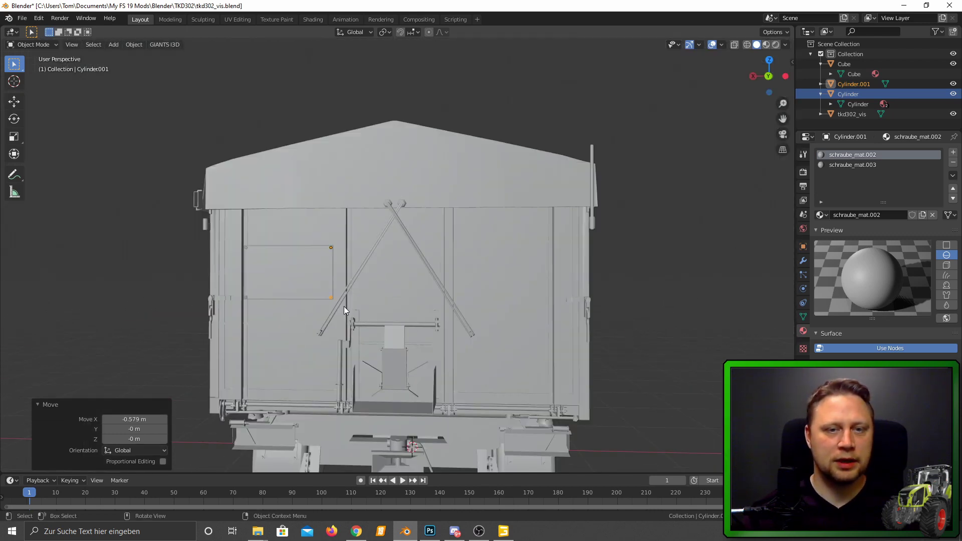
scroll(344, 306, up, 5)
scroll(339, 298, up, 2)
scroll(359, 296, down, 6)
scroll(323, 238, up, 8)
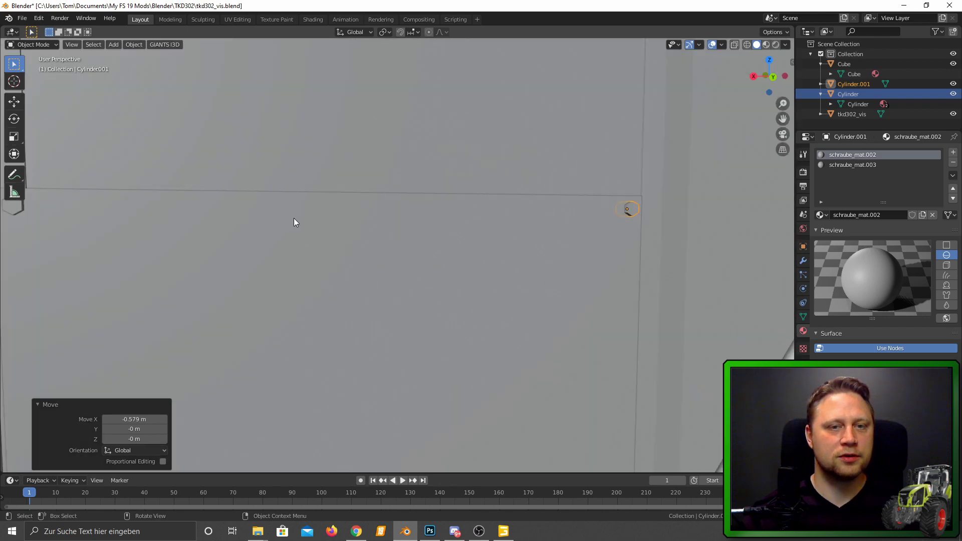
scroll(299, 239, down, 6)
scroll(253, 240, up, 6)
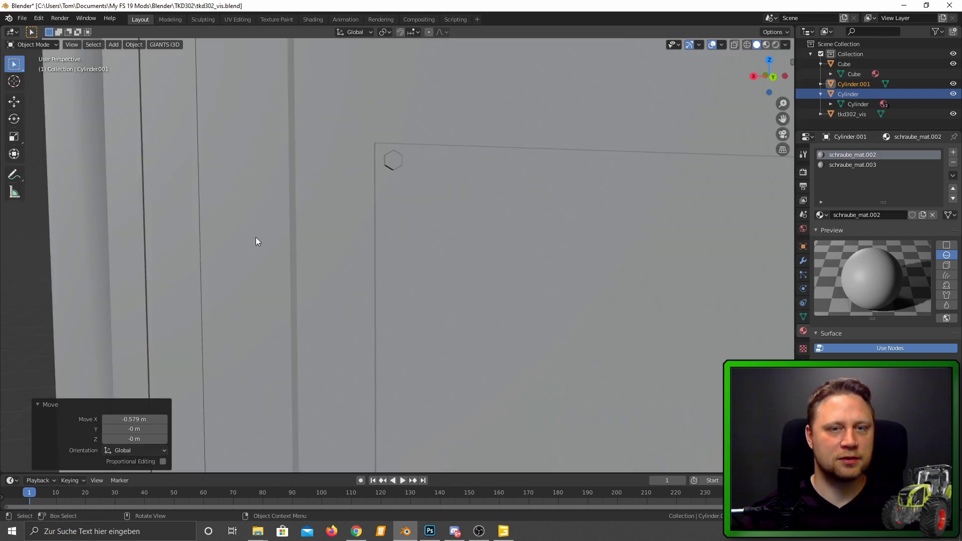
scroll(362, 236, down, 6)
key(KP_1)
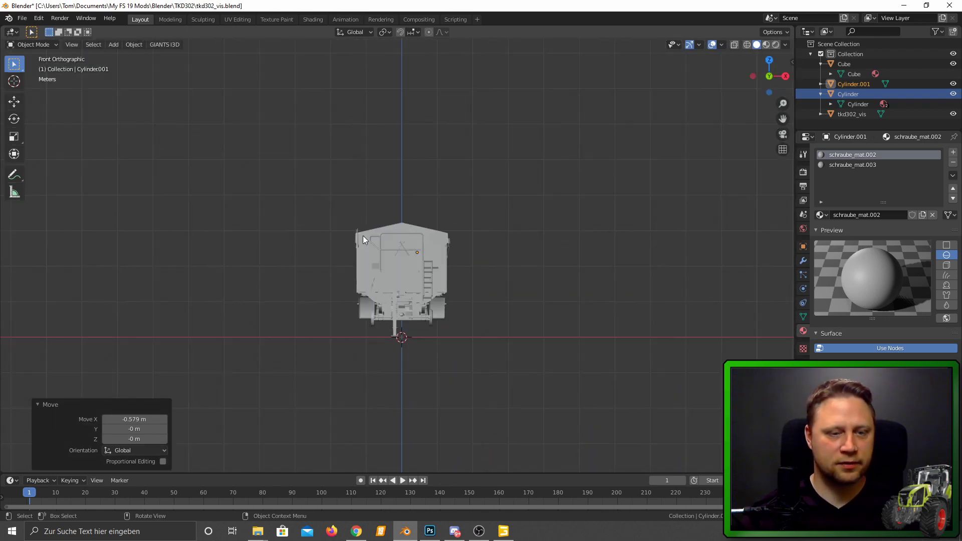
key(ctrl+KP_1)
scroll(422, 229, up, 2)
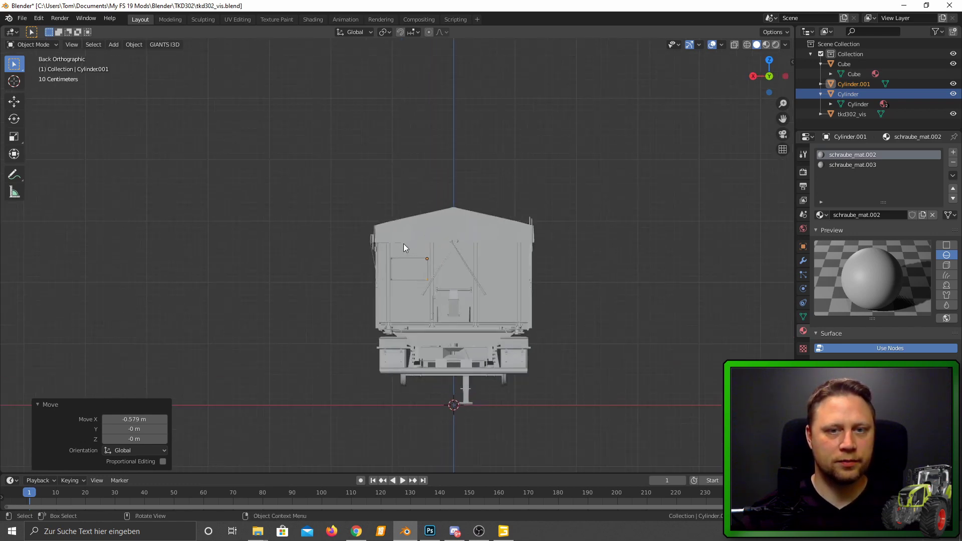
scroll(404, 243, up, 5)
scroll(416, 290, up, 4)
scroll(386, 254, up, 3)
scroll(395, 275, up, 1)
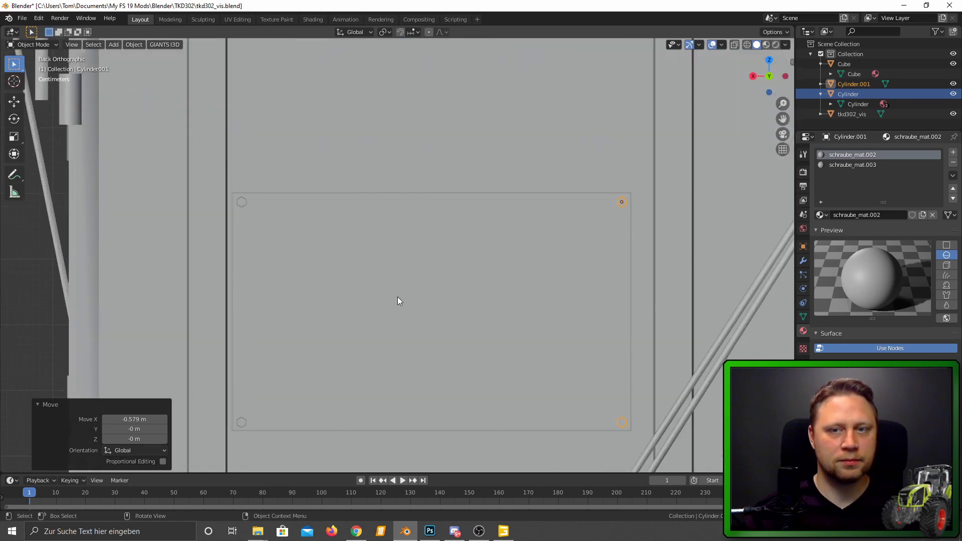
scroll(422, 409, up, 1)
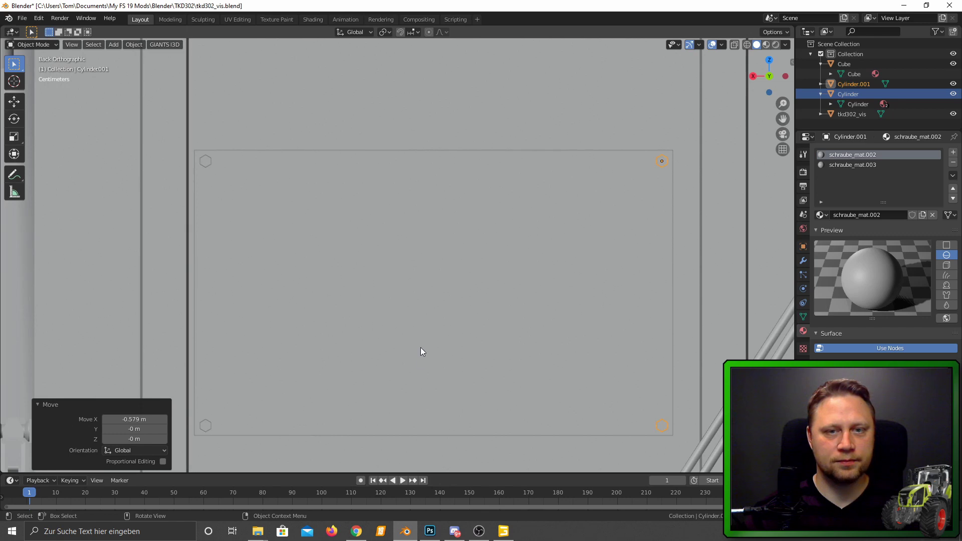
scroll(429, 272, down, 1)
click(437, 288)
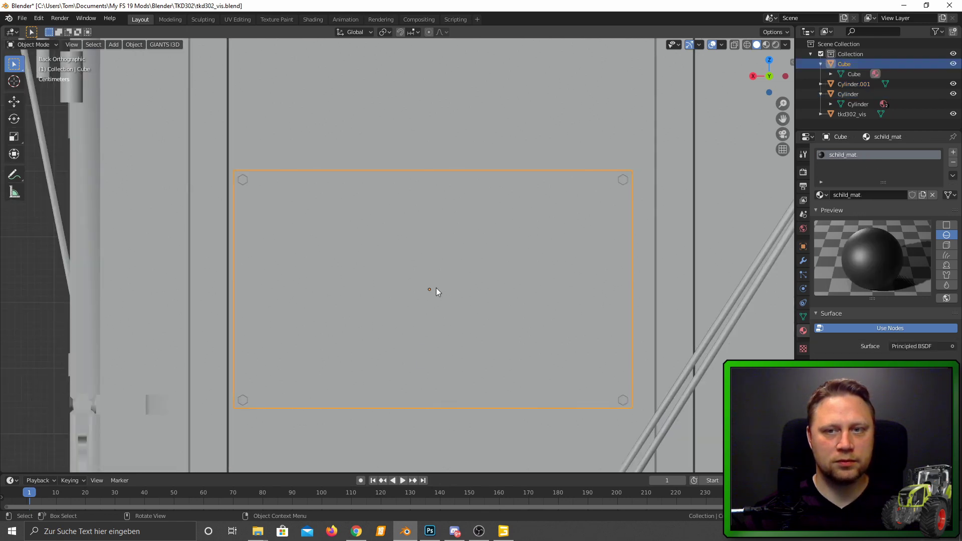
scroll(438, 294, down, 5)
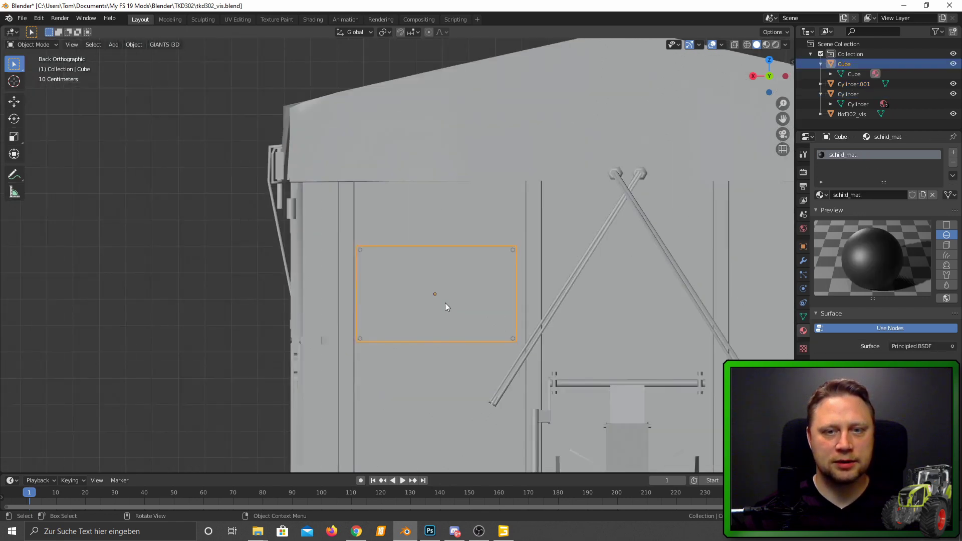
scroll(491, 315, down, 10)
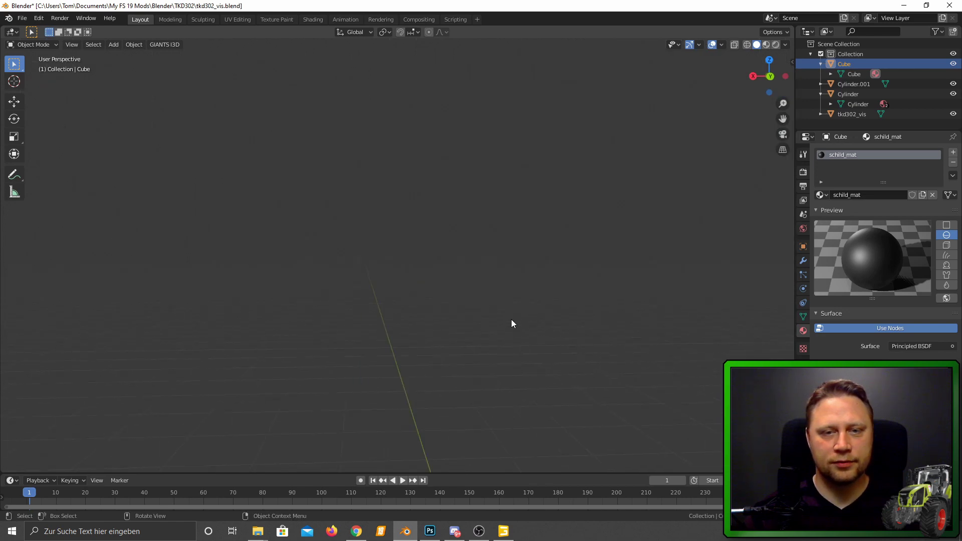
middle_drag(511, 319, 608, 351)
scroll(643, 381, up, 6)
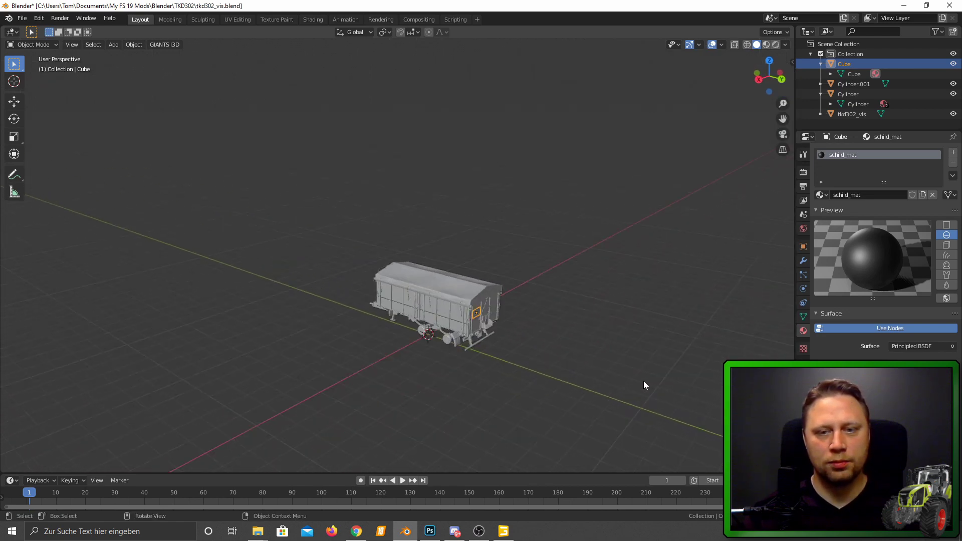
scroll(359, 284, up, 1)
scroll(403, 260, up, 4)
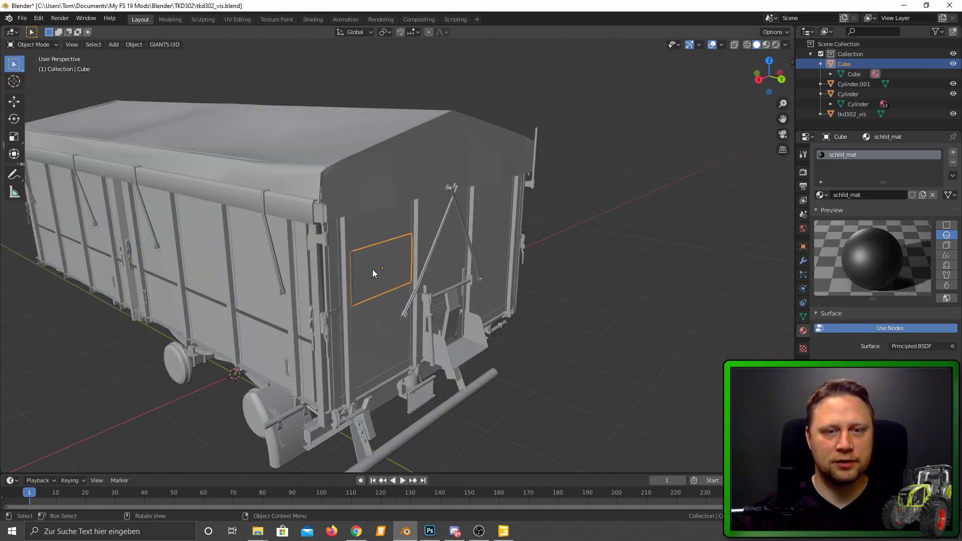
mouse_move(389, 267)
middle_down()
mouse_move(425, 281)
mouse_move(408, 272)
middle_up()
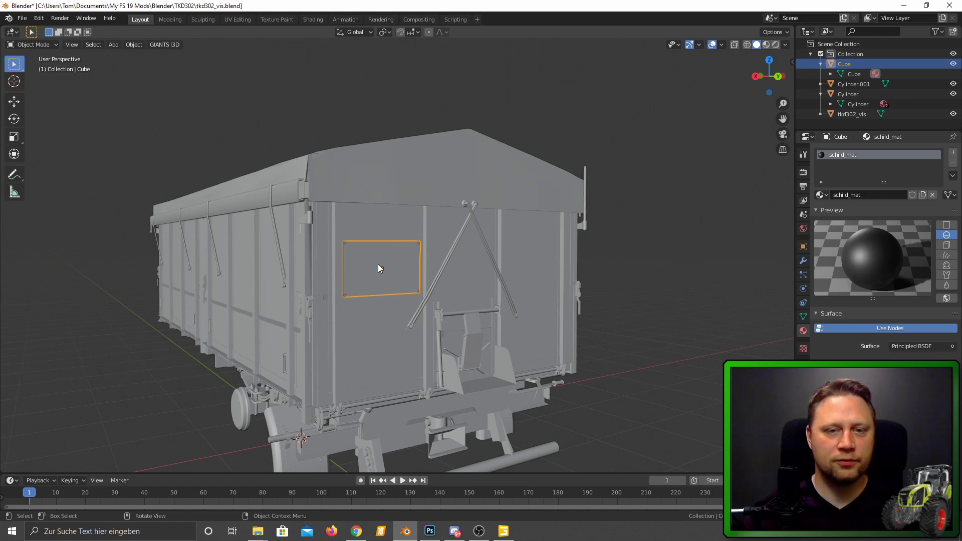
scroll(379, 269, down, 4)
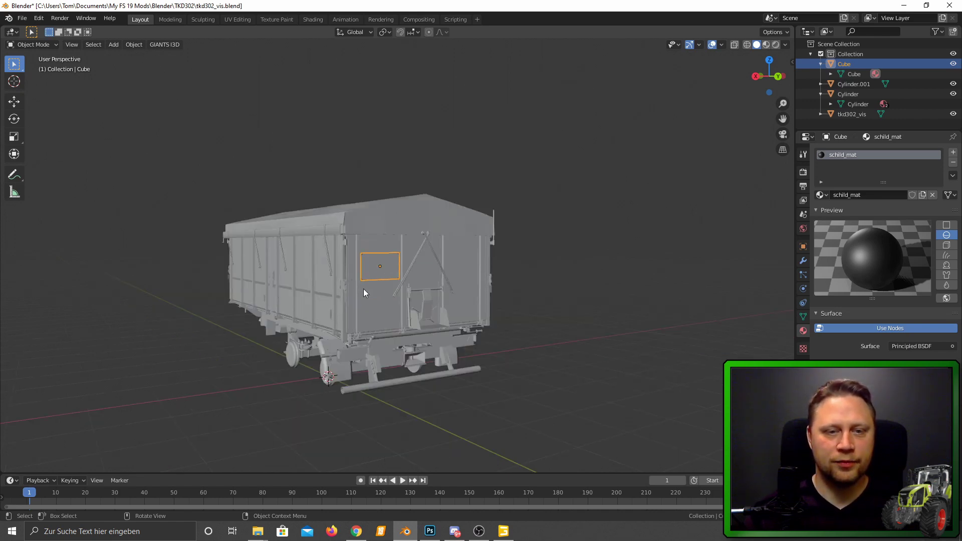
click(264, 384)
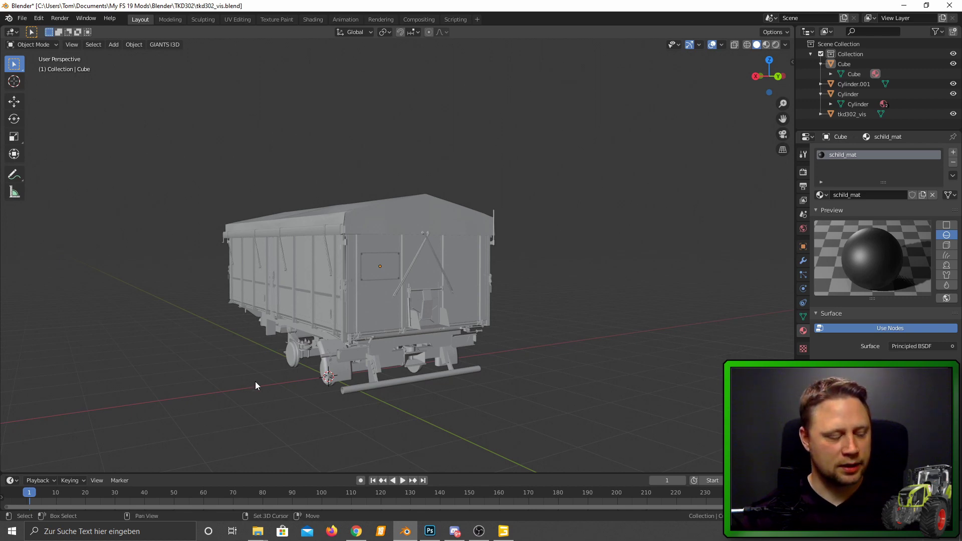
key(shift+a)
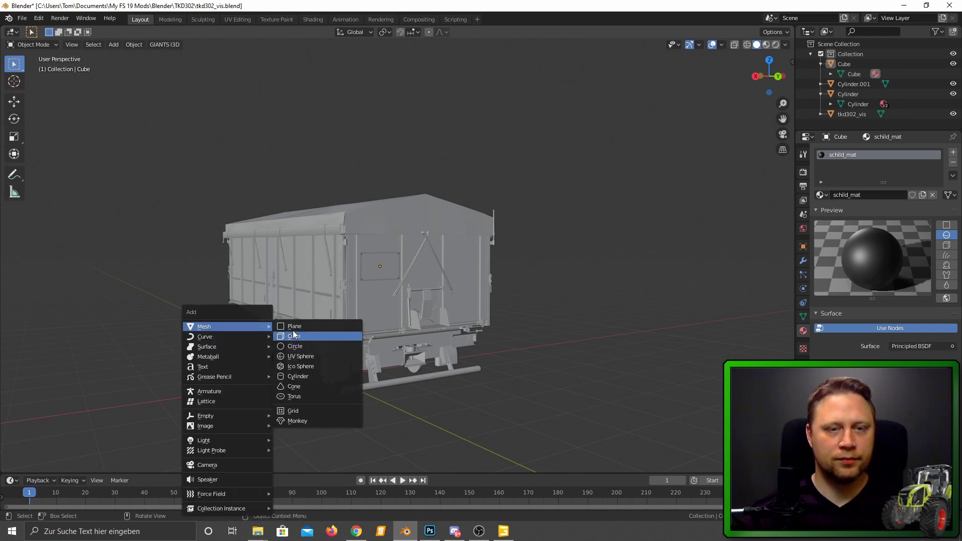
Step: Add a plane mesh at the origin with a size of 1 m
click(292, 328)
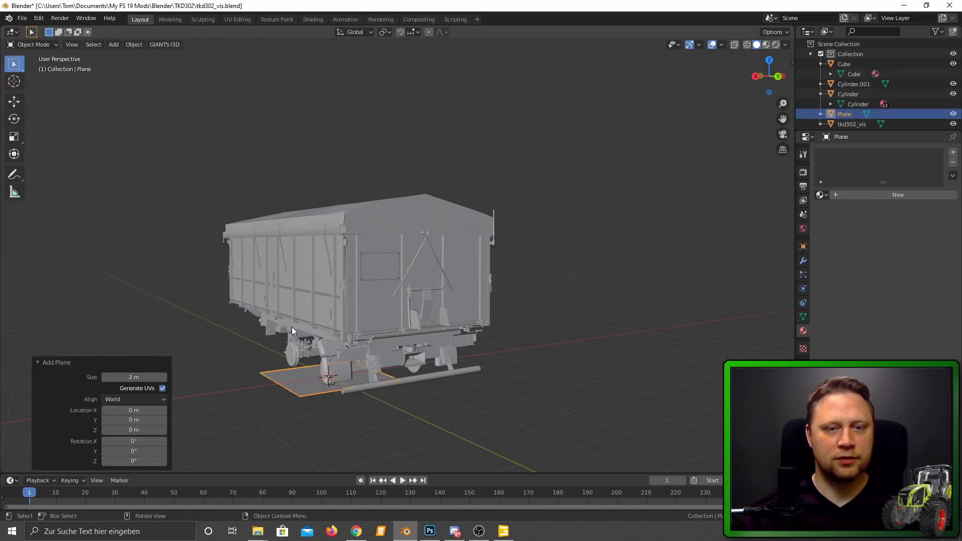
click(144, 378)
text(1)
key(Return)
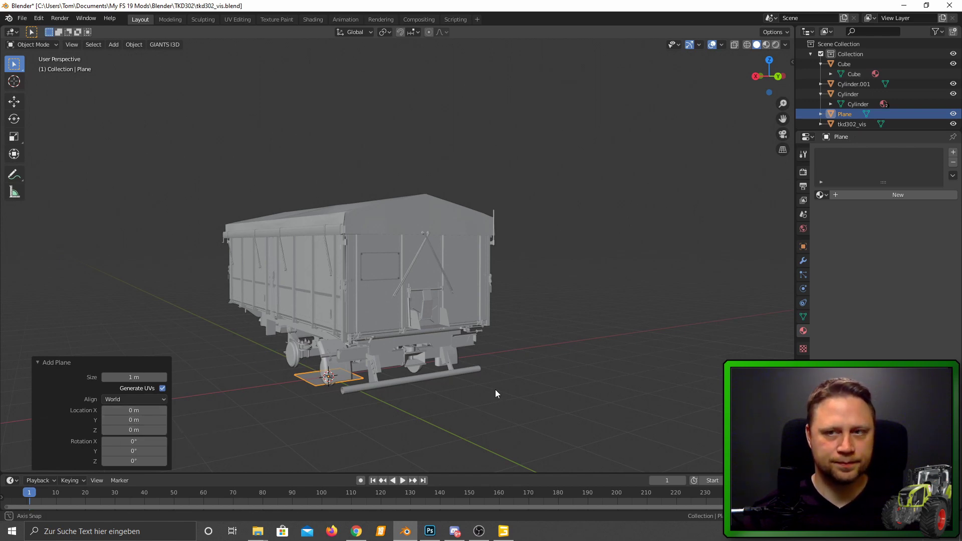
Step: Rotate the plane around X and set its X rotation to -90° so it stands upright
middle_drag(495, 389, 528, 391)
key(r)
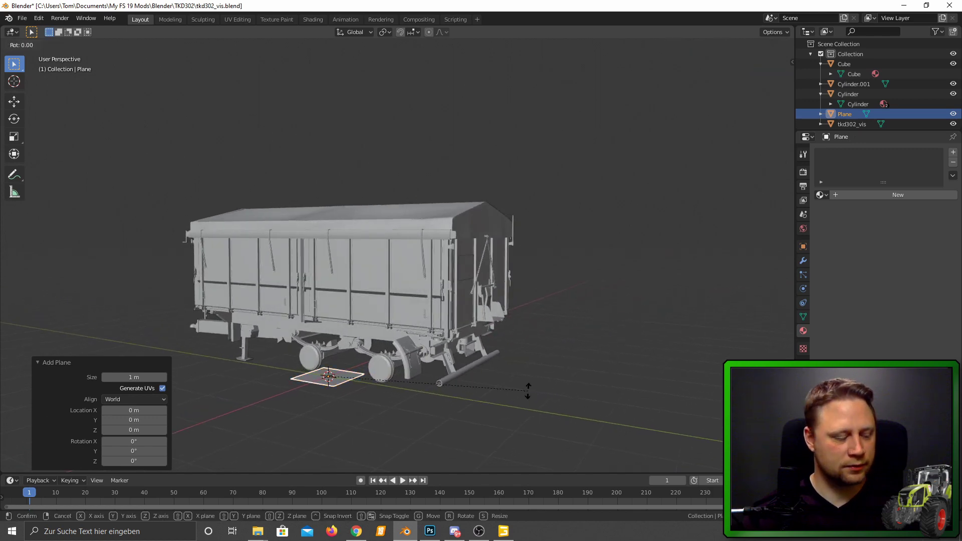
key(x)
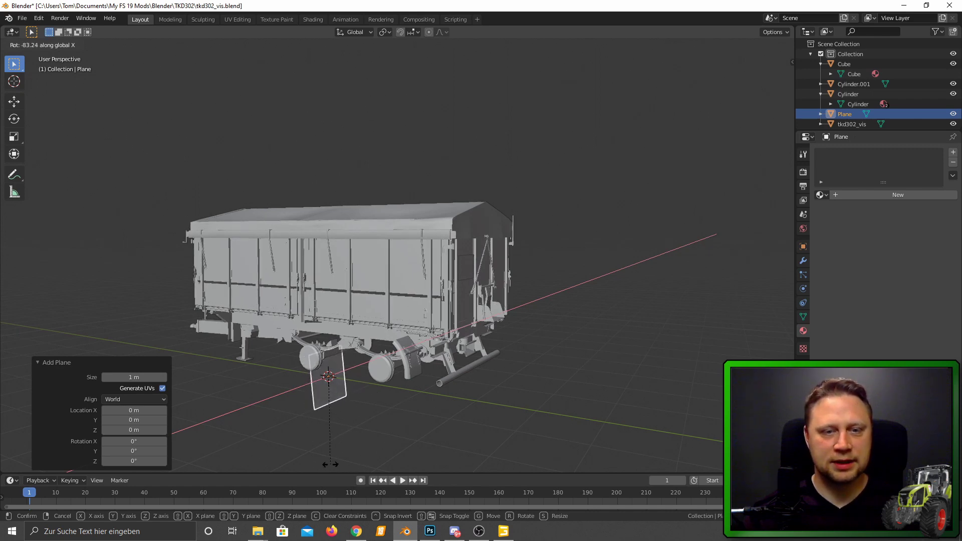
click(376, 444)
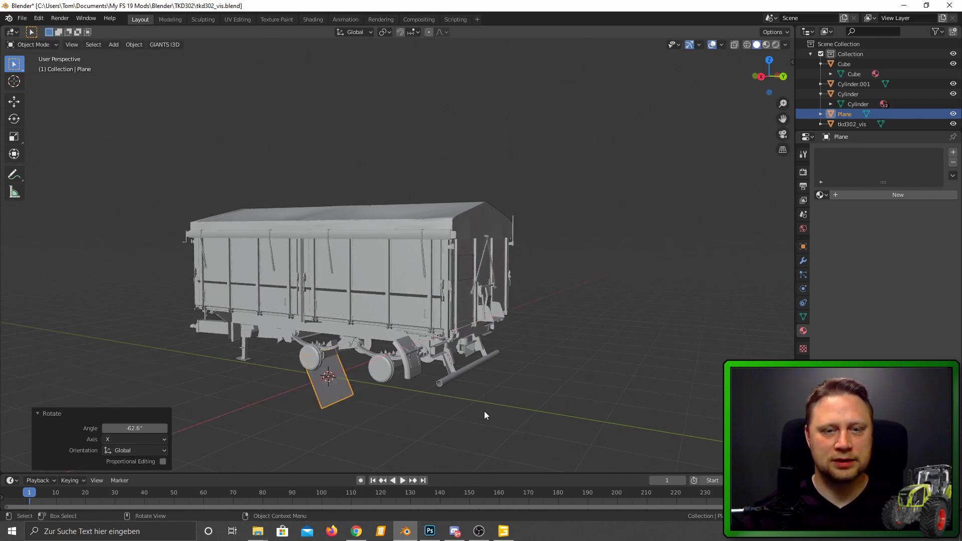
click(803, 246)
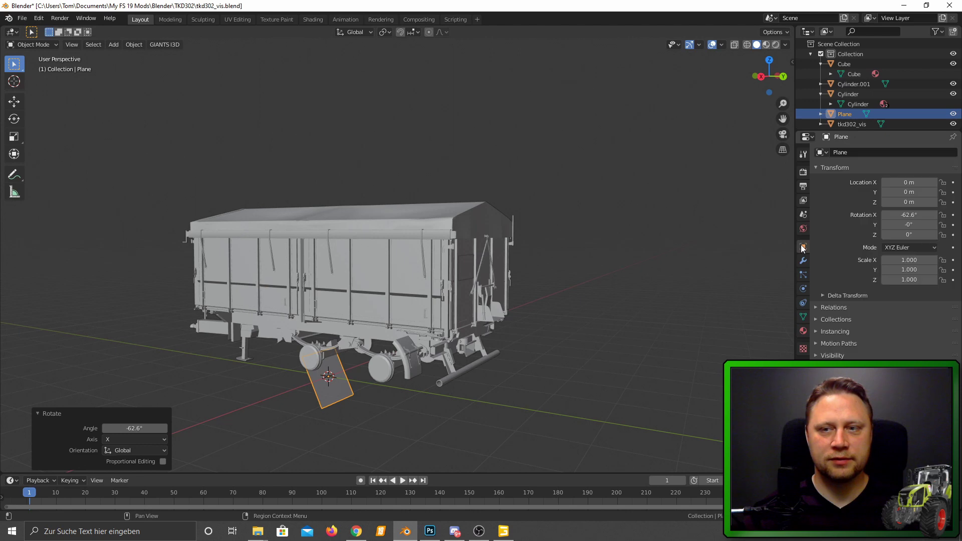
click(908, 214)
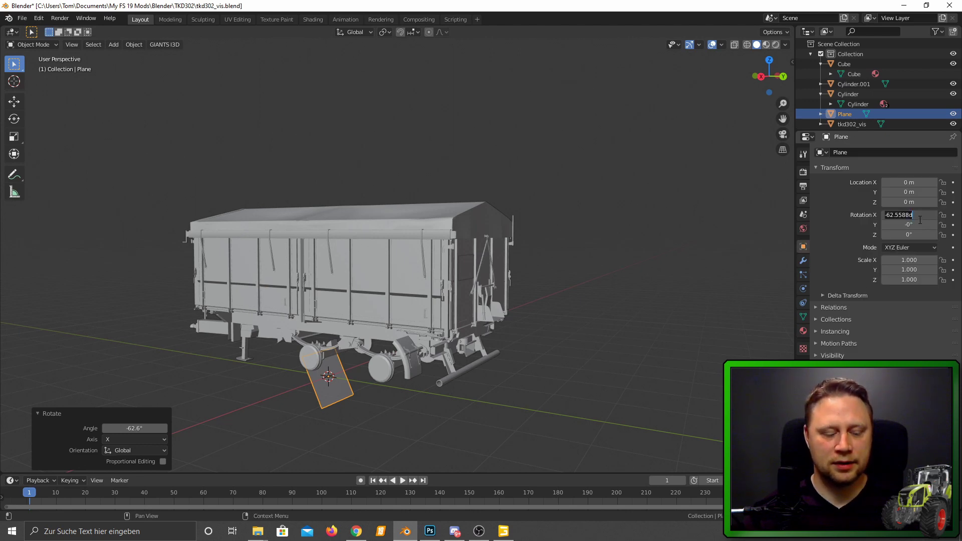
key(BackSpace)
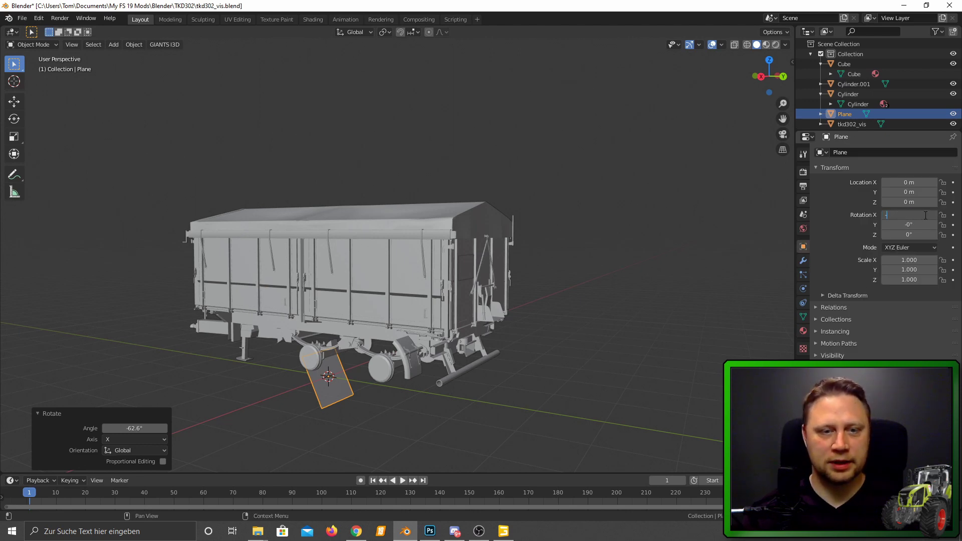
text(-90)
key(Return)
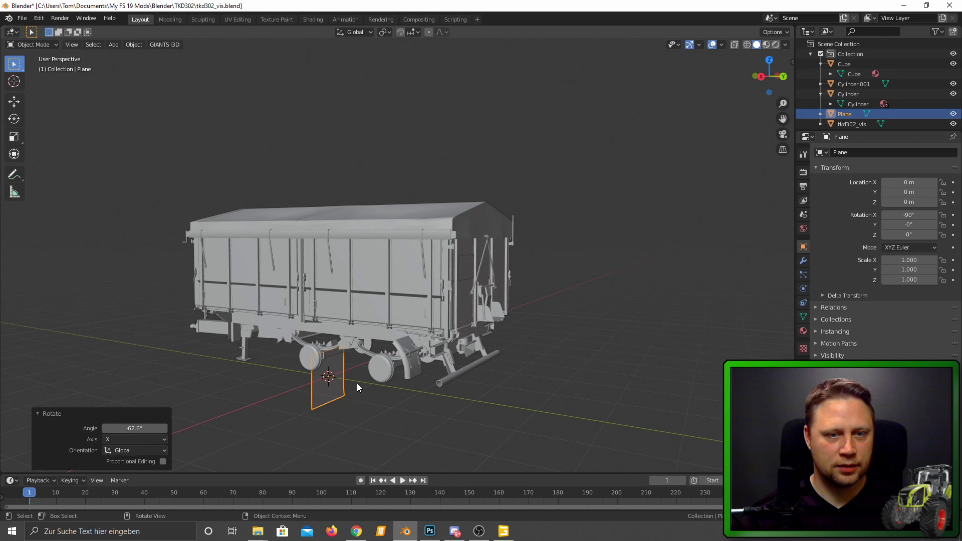
Step: Slide the upright plane along Y toward the wagon's rear
key(g)
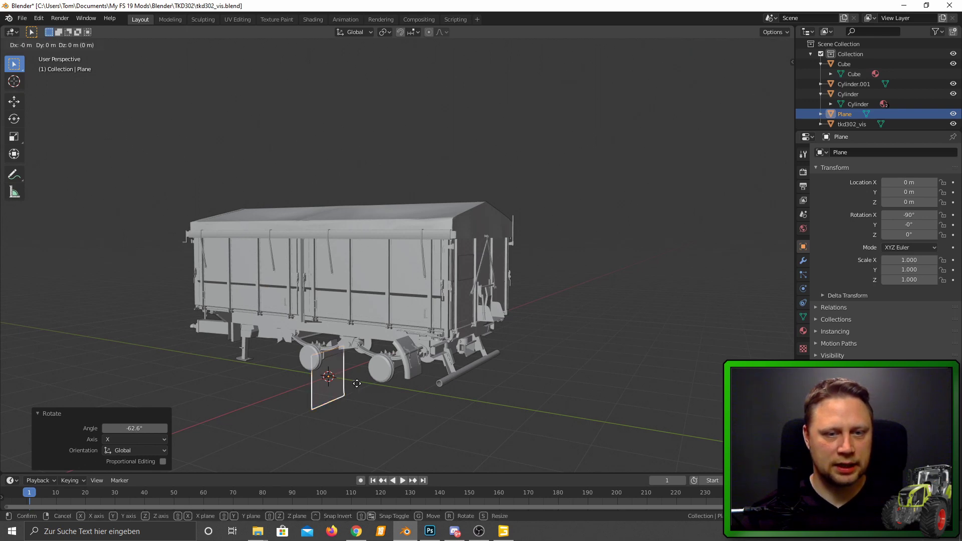
key(y)
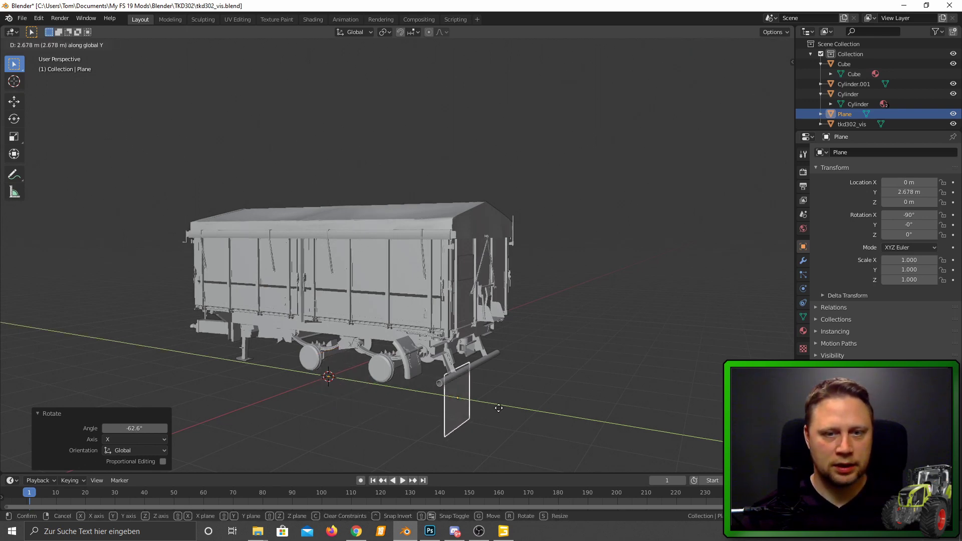
click(519, 409)
right_click(594, 386)
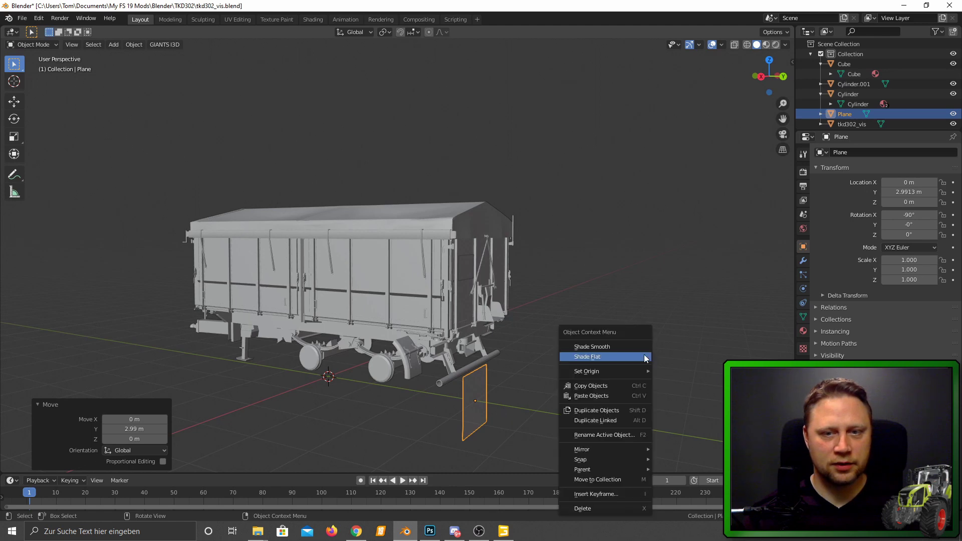
mouse_move(600, 295)
middle_down()
mouse_move(552, 306)
mouse_move(512, 299)
middle_up()
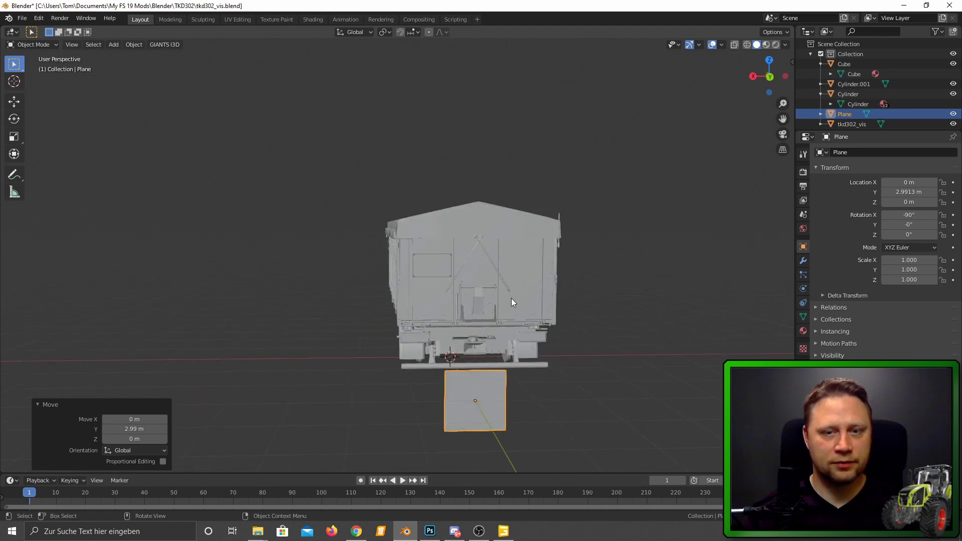
scroll(511, 298, up, 3)
Step: Move the plane sideways to X 0.697 m and raise it to Z 2.19 m
key(g)
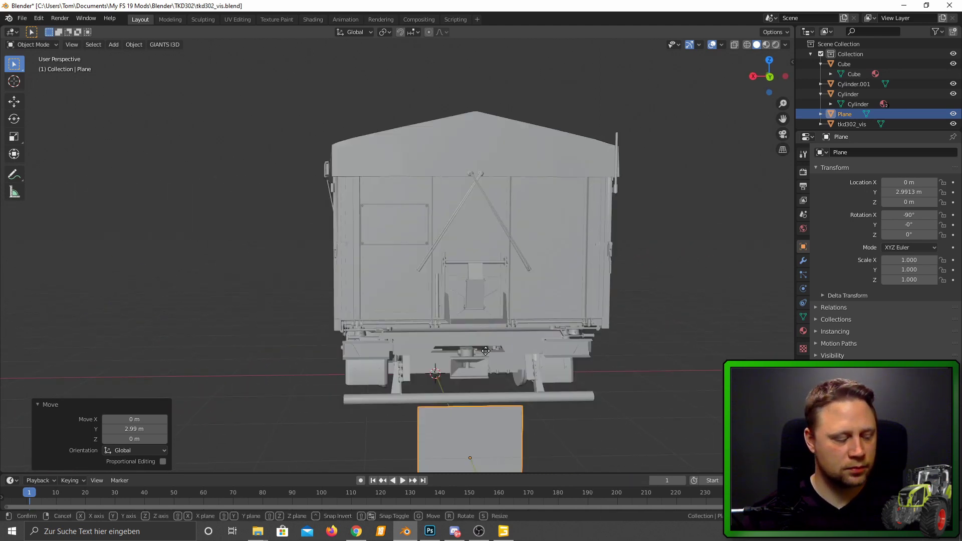
key(x)
click(412, 346)
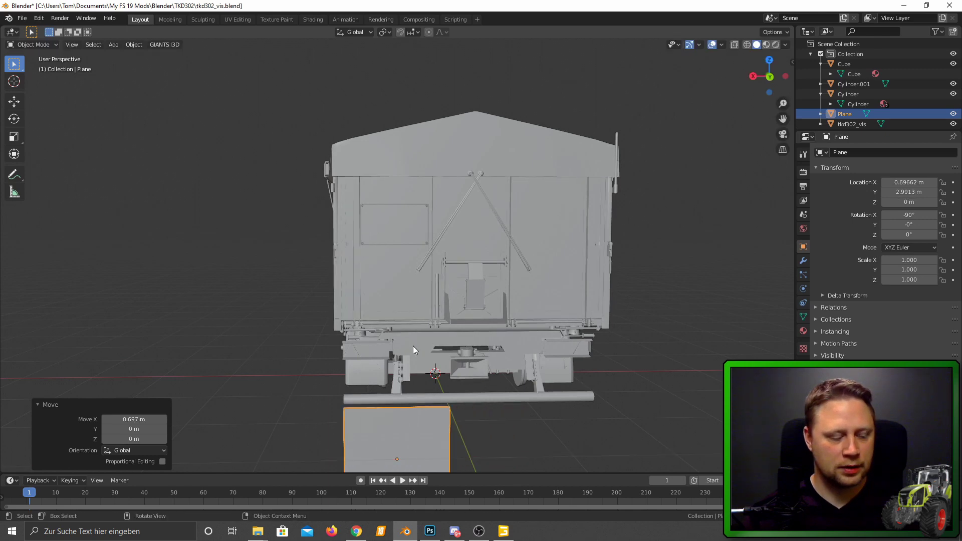
key(g)
key(z)
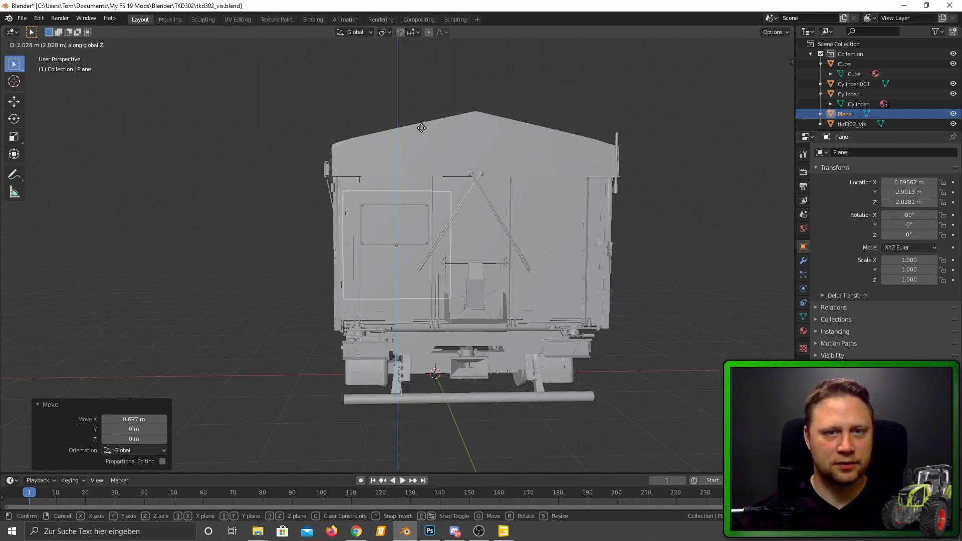
click(420, 115)
scroll(396, 198, up, 5)
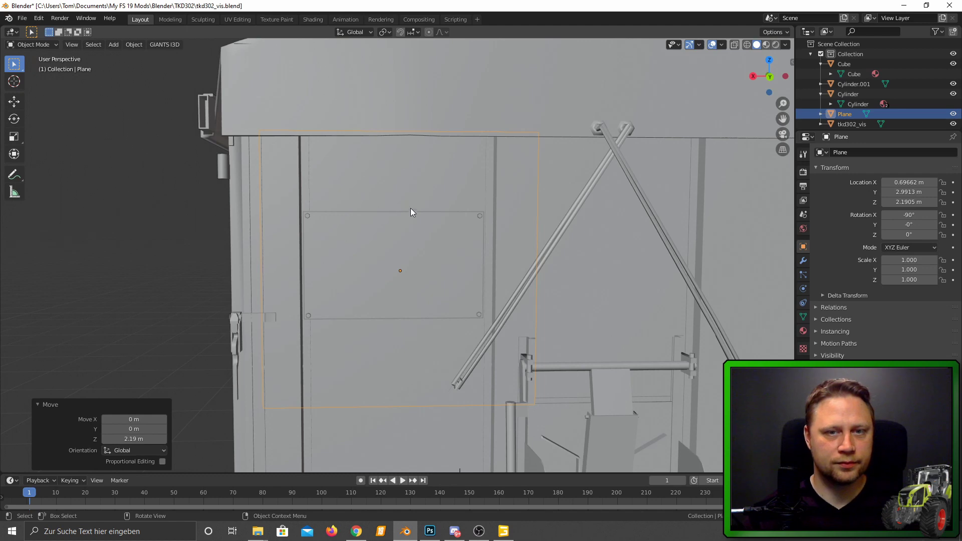
Step: Seat the plane flush on the rear wall at Y 3.1139 m and view it in Back Orthographic
mouse_move(429, 218)
middle_down()
mouse_move(512, 222)
mouse_move(525, 234)
middle_up()
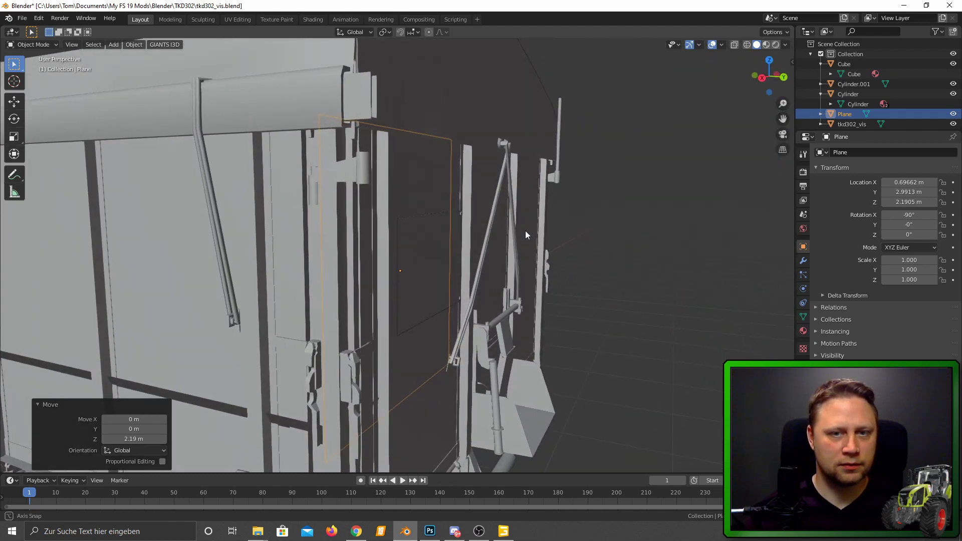
key(g)
key(y)
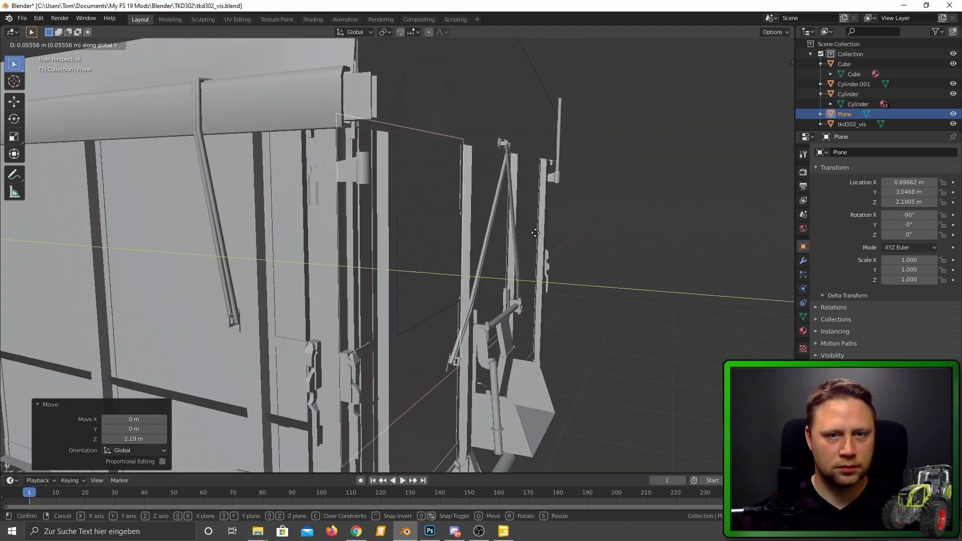
click(588, 249)
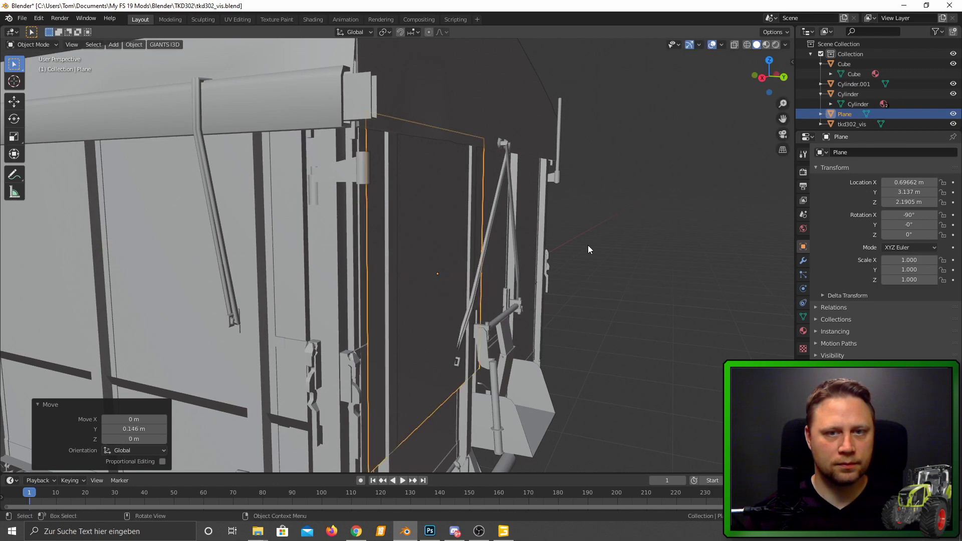
middle_drag(588, 249, 508, 247)
key(g)
key(y)
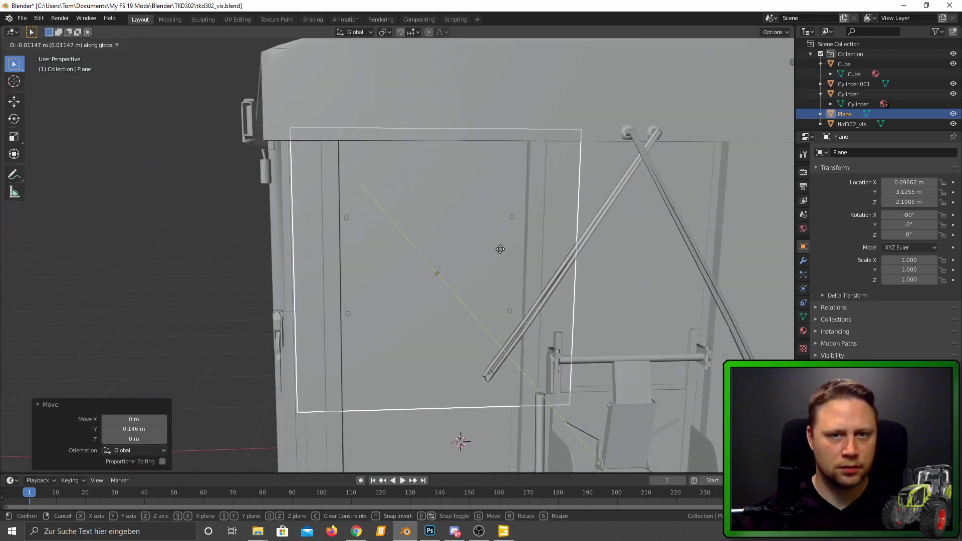
click(500, 248)
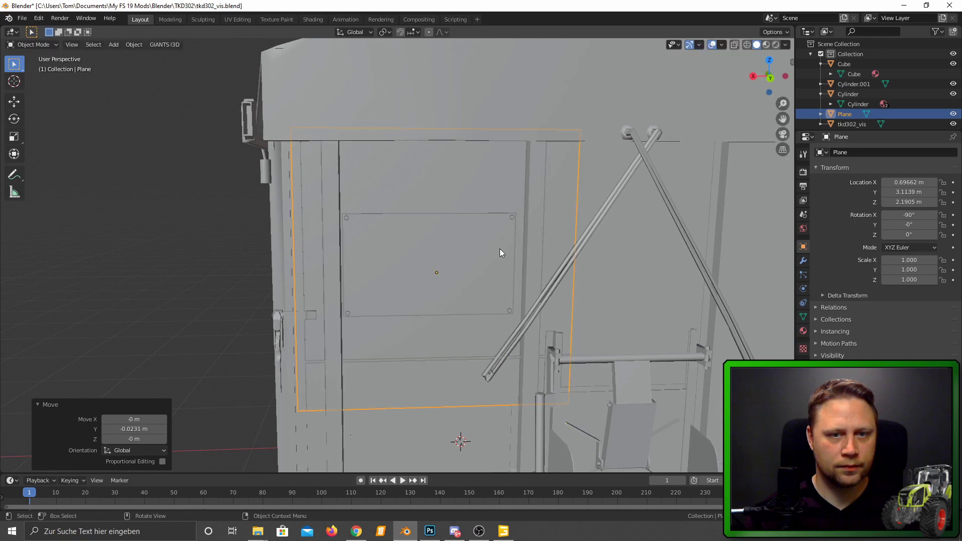
mouse_move(482, 259)
middle_down()
mouse_move(560, 254)
mouse_move(500, 266)
mouse_move(469, 248)
mouse_move(484, 249)
mouse_move(439, 261)
middle_up()
scroll(418, 253, up, 6)
scroll(416, 252, down, 6)
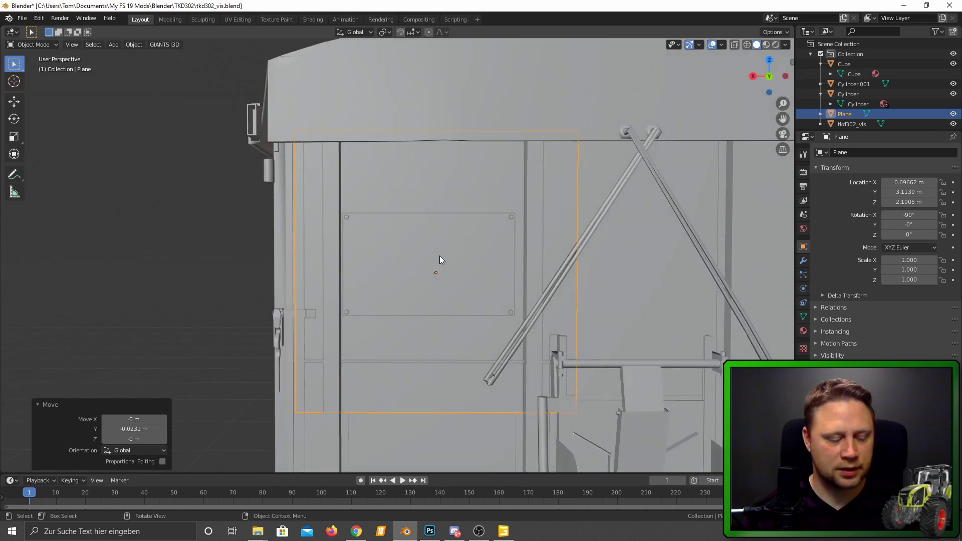
key(ctrl+KP_1)
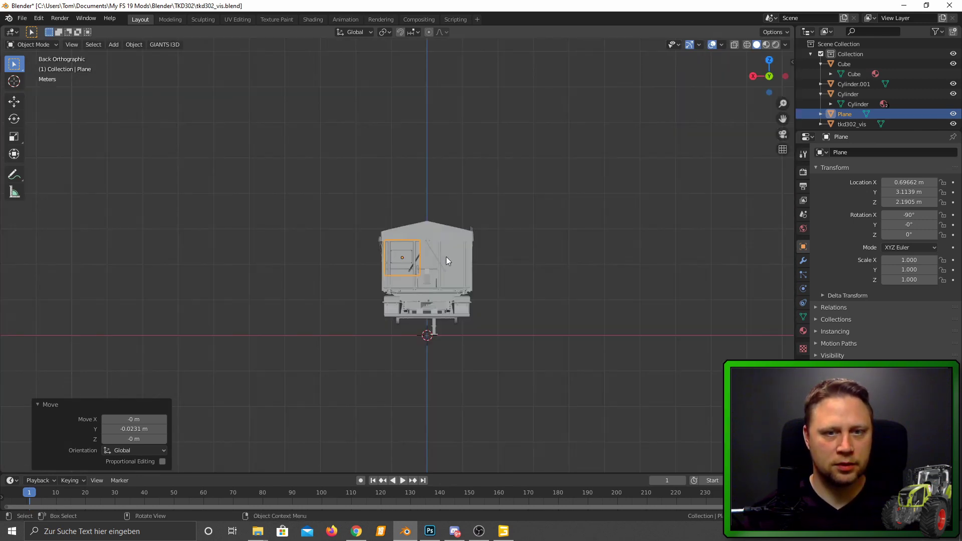
Step: Check the Cube plate's size, then give the plane an X scale of 0.607
scroll(446, 257, up, 3)
scroll(397, 259, up, 3)
scroll(396, 266, up, 2)
scroll(385, 293, up, 1)
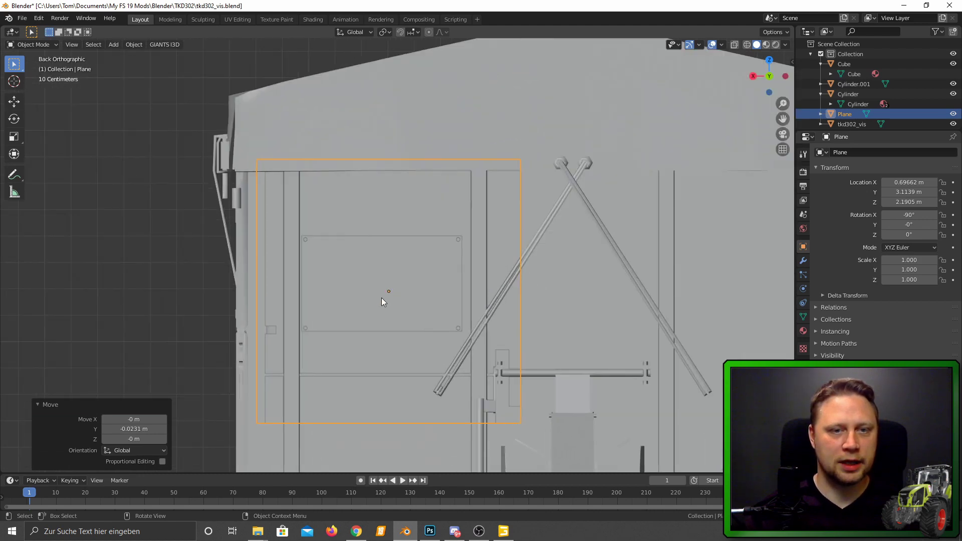
scroll(381, 298, up, 1)
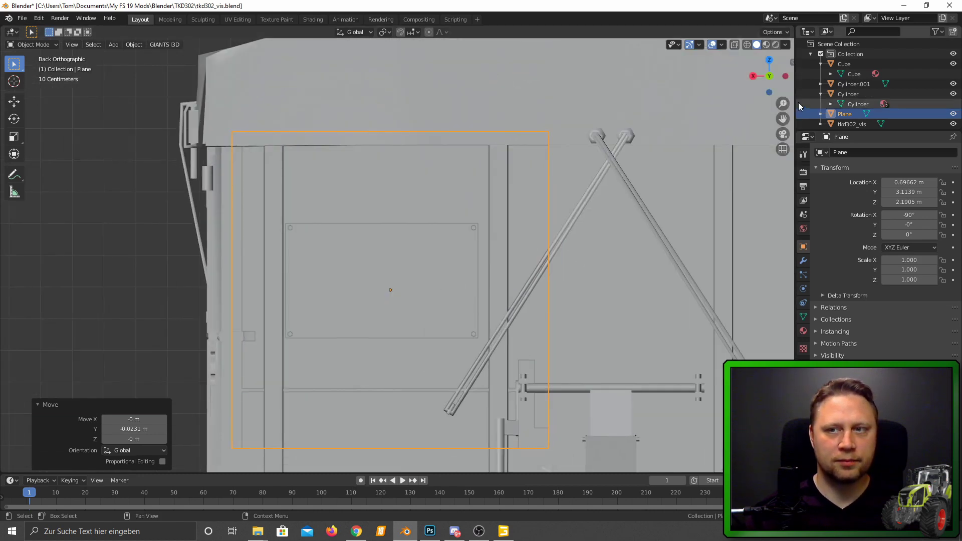
click(845, 65)
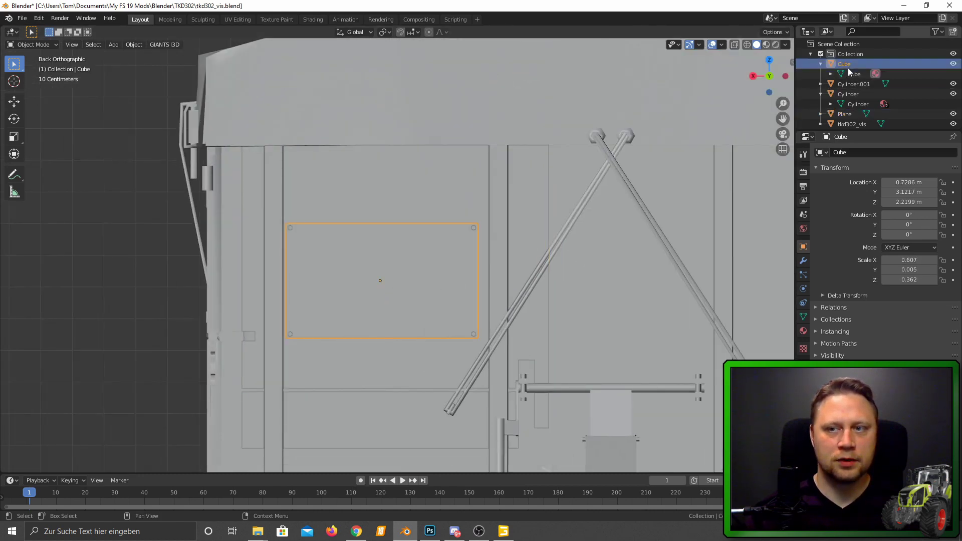
click(845, 117)
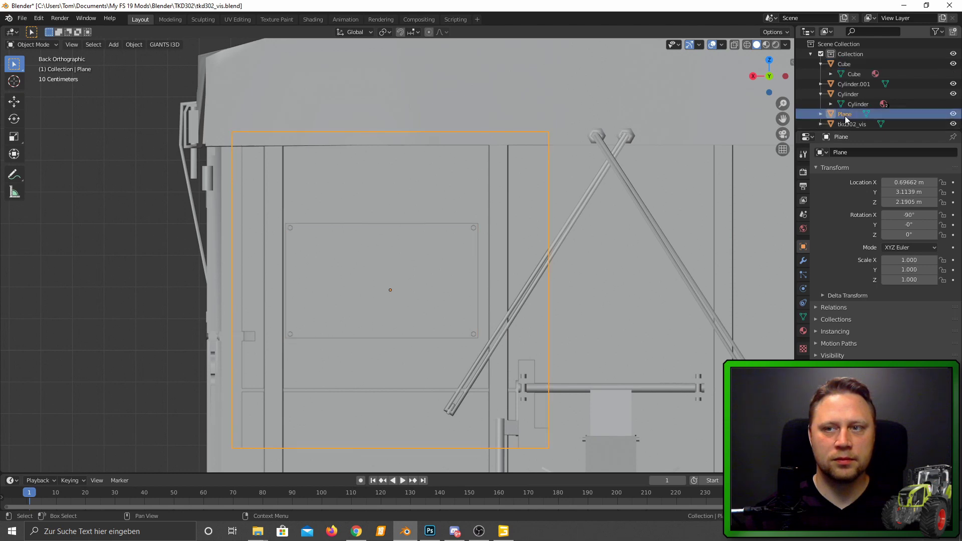
click(907, 260)
text(1.00.607)
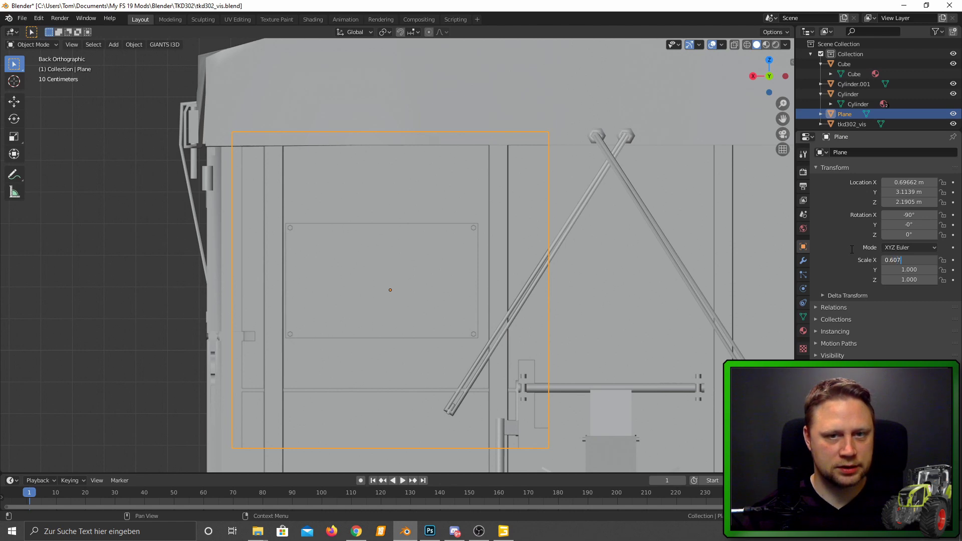
key(Return)
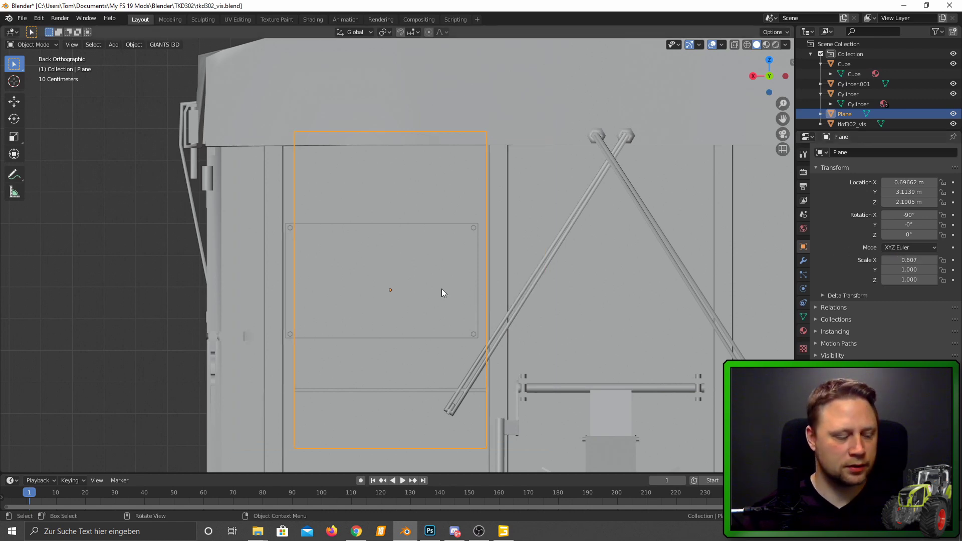
Step: Slide the plane along X to X 0.72193 m, centring it over the plate
key(g)
key(y)
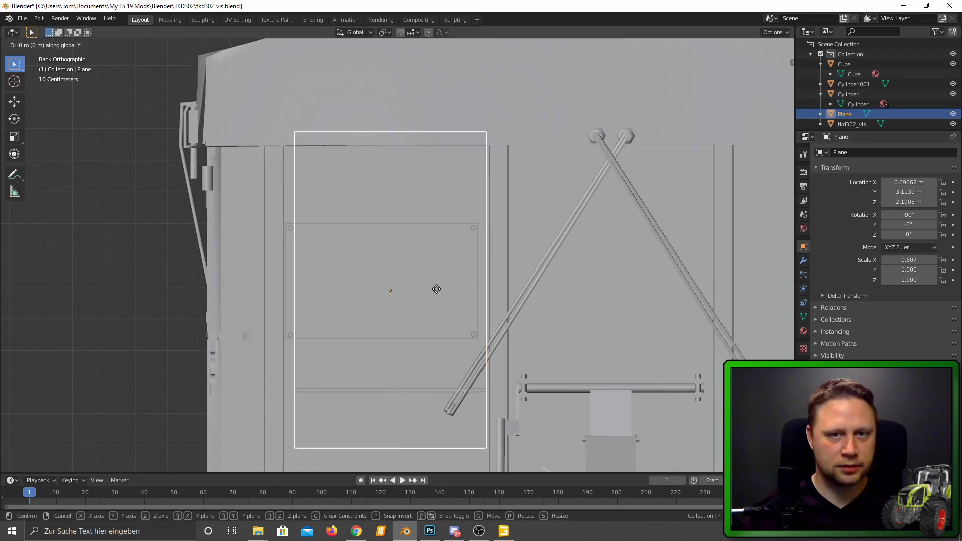
key(Escape)
key(g)
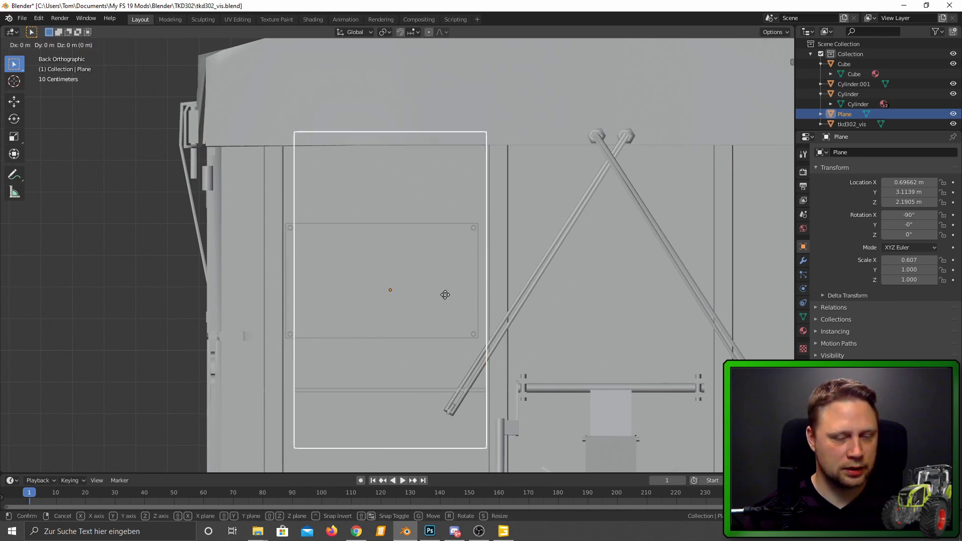
key(x)
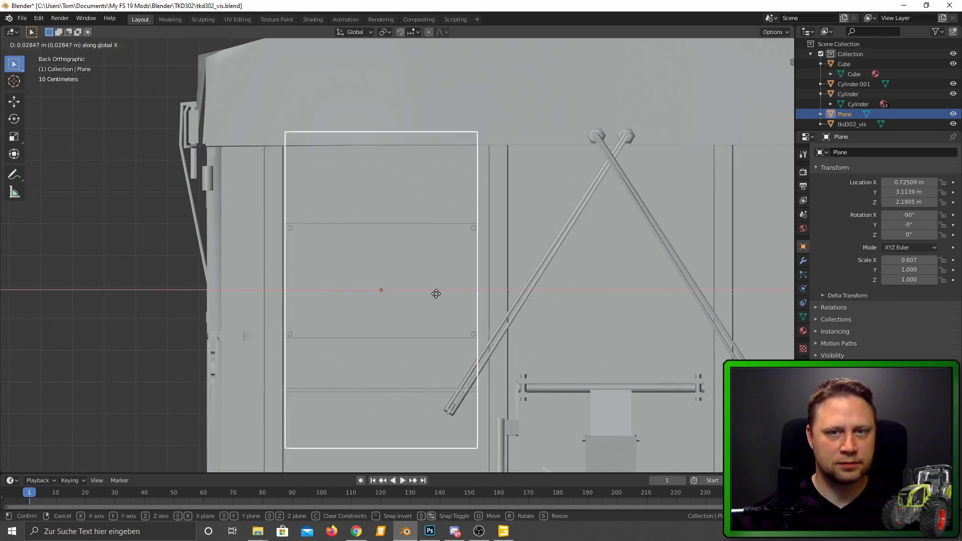
click(437, 294)
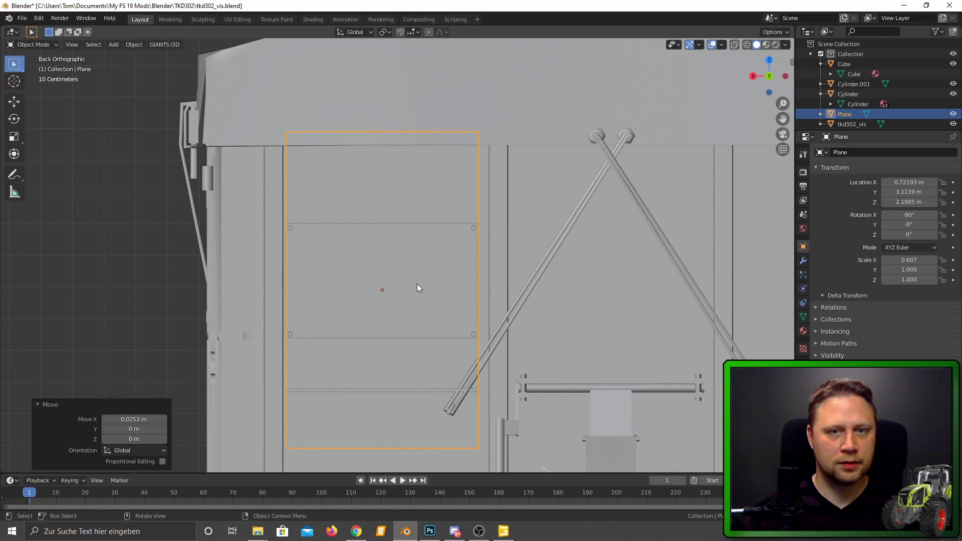
Step: Compare with the Cube plate and set the plane's Z scale to 0.362
scroll(416, 283, up, 1)
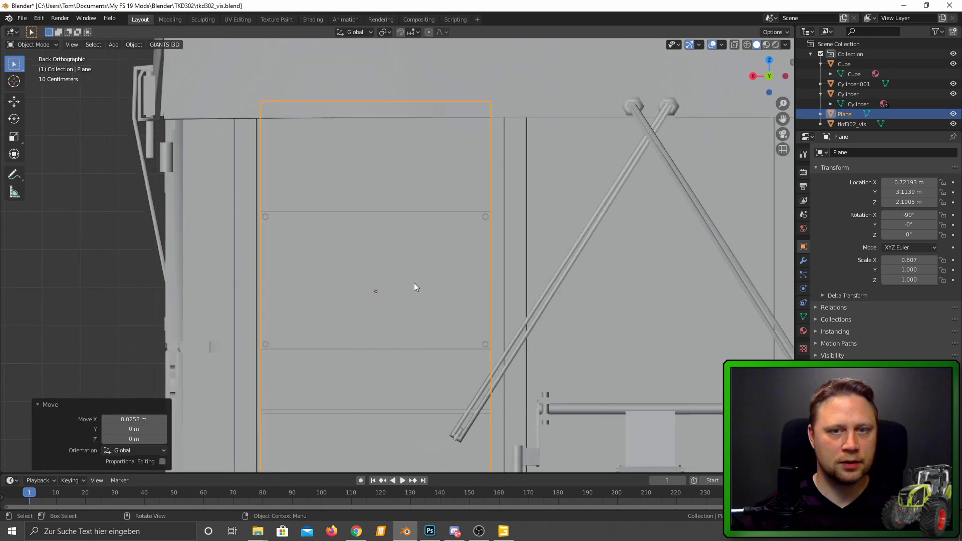
click(848, 66)
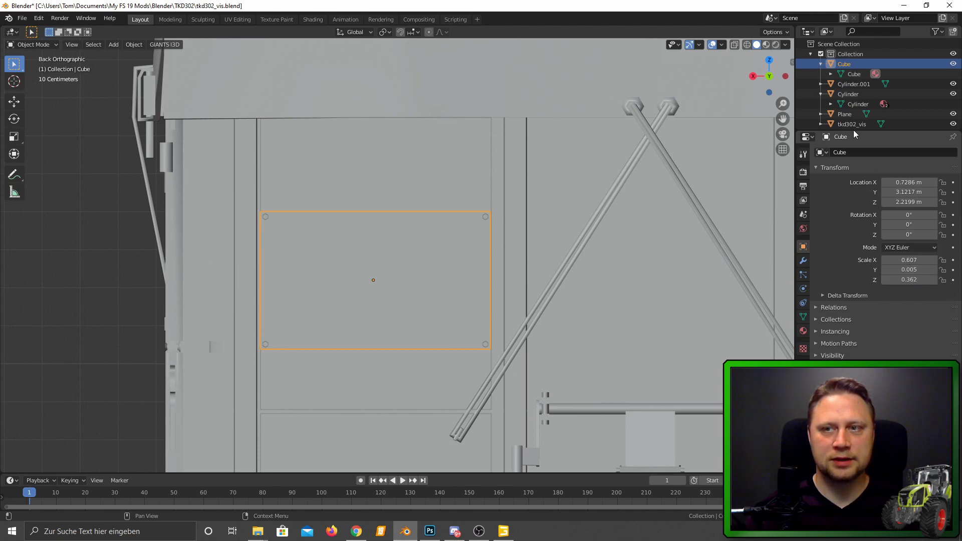
click(843, 114)
click(918, 278)
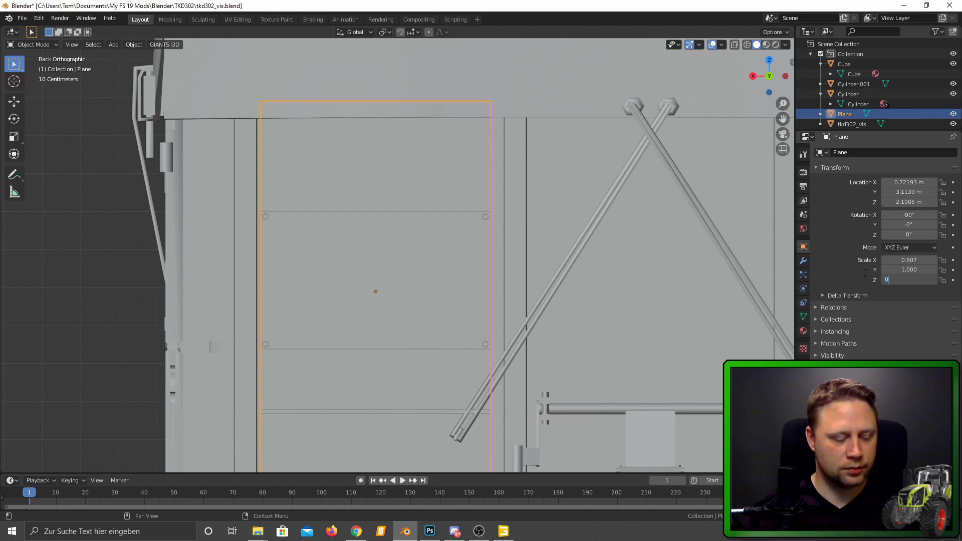
text(.362)
key(Return)
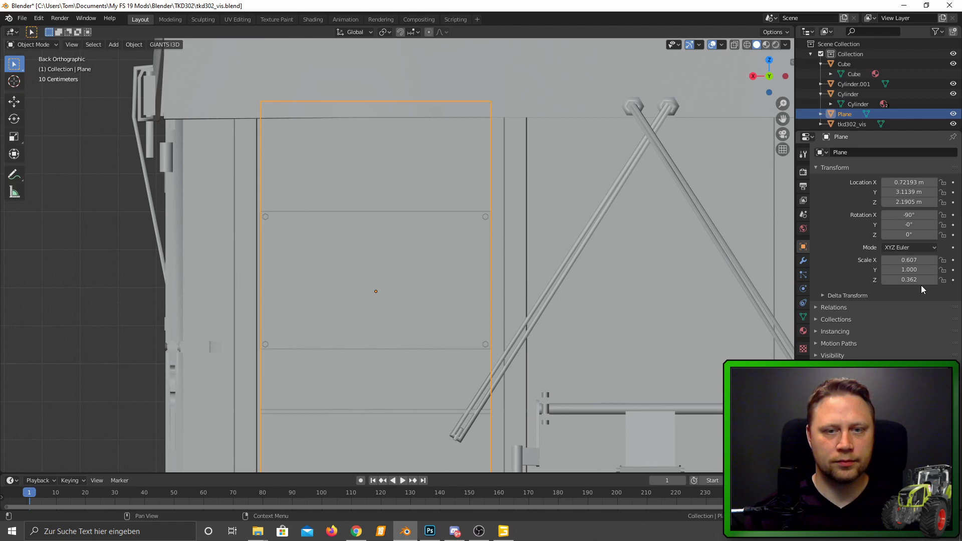
Step: Compare outlines with the plate again and change the plane's Z scale to 0.142
scroll(526, 326, down, 1)
scroll(532, 331, down, 2)
scroll(541, 335, up, 1)
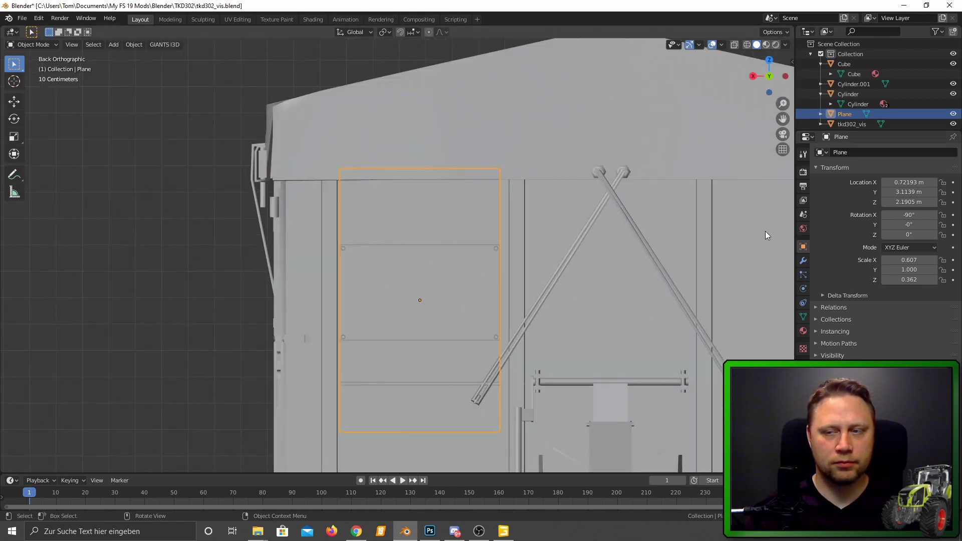
scroll(492, 305, up, 1)
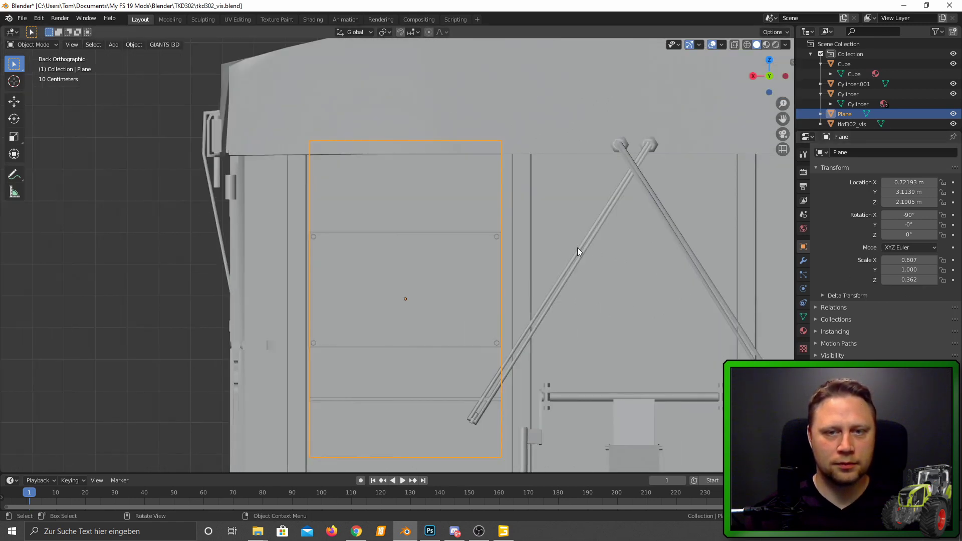
click(461, 272)
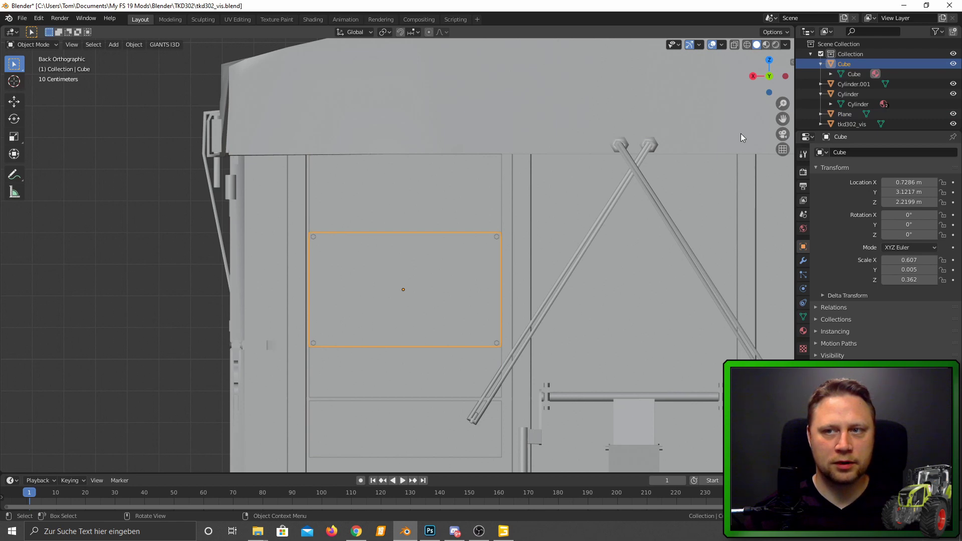
click(847, 118)
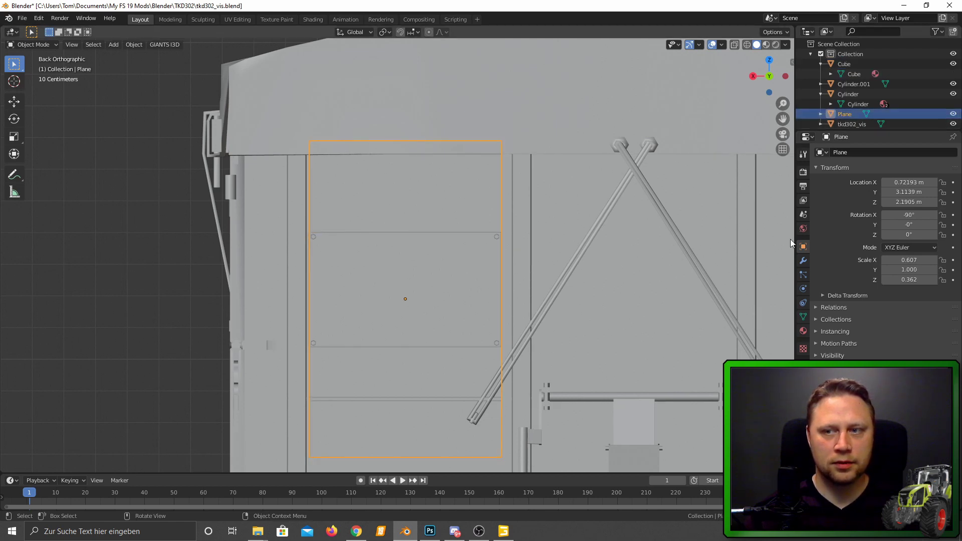
click(906, 280)
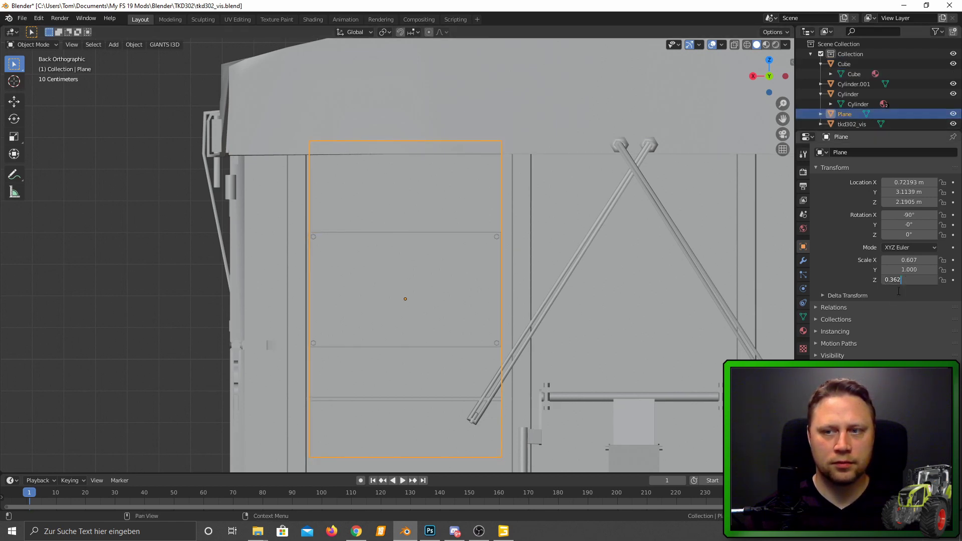
text(0.142)
key(Return)
mouse_move(908, 279)
mouse_down()
mouse_move(882, 279)
mouse_move(932, 279)
mouse_move(922, 280)
mouse_up()
middle_drag(501, 310, 560, 341)
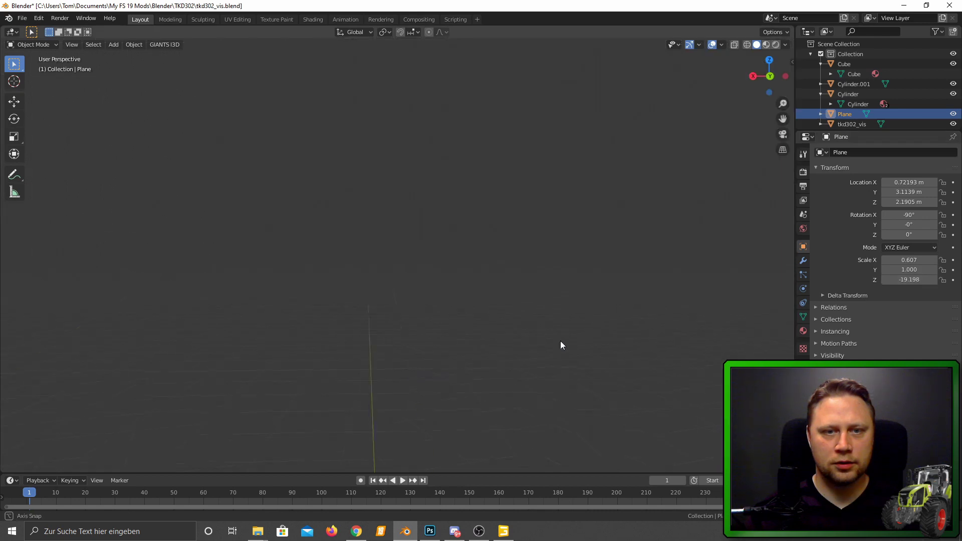
scroll(567, 339, down, 5)
scroll(588, 350, down, 3)
scroll(601, 350, down, 3)
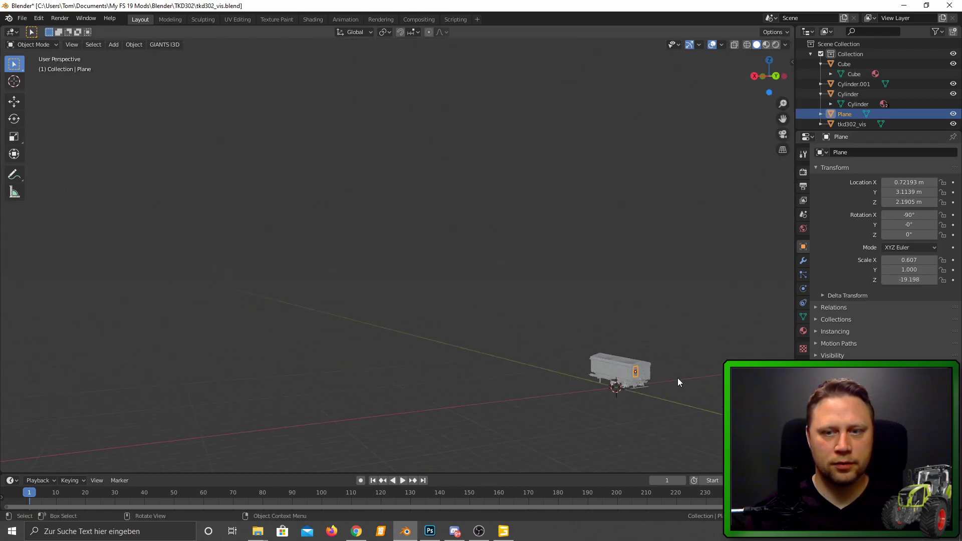
scroll(625, 384, up, 4)
scroll(578, 376, up, 5)
scroll(361, 284, down, 3)
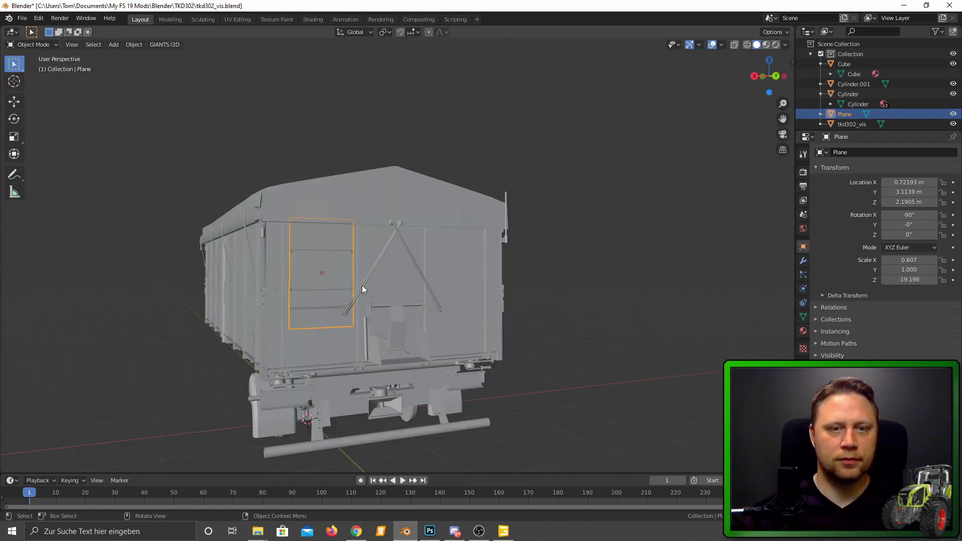
scroll(327, 261, up, 3)
middle_drag(327, 261, 410, 310)
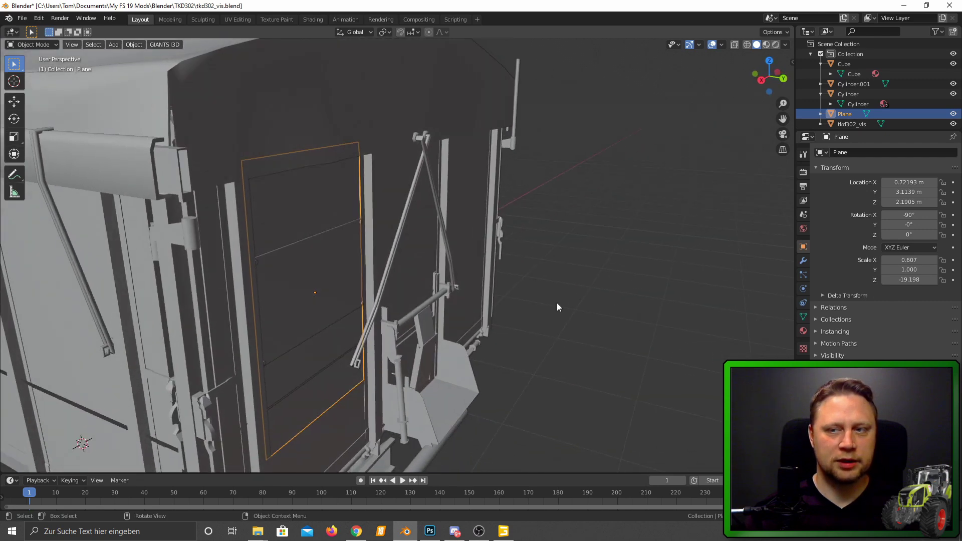
double_click(909, 280)
text(0.1)
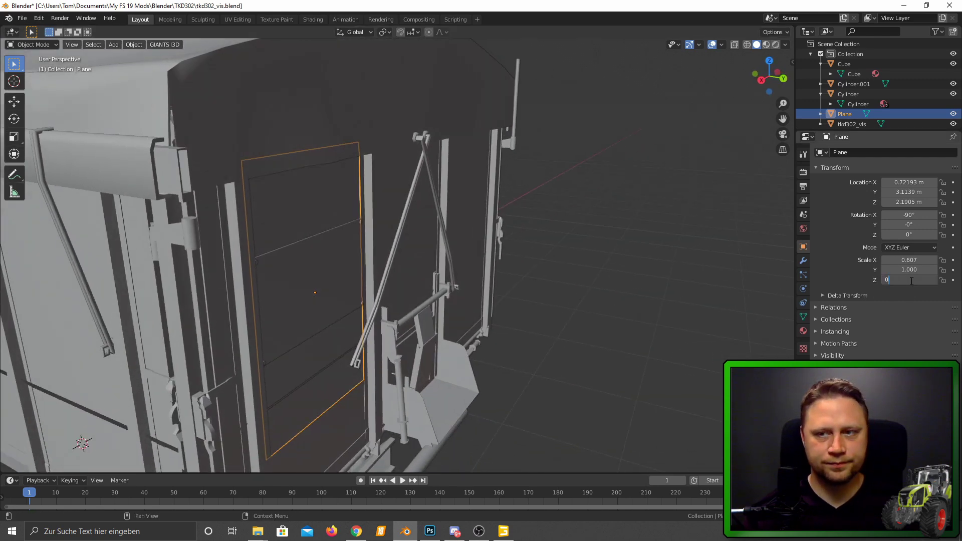
key(Return)
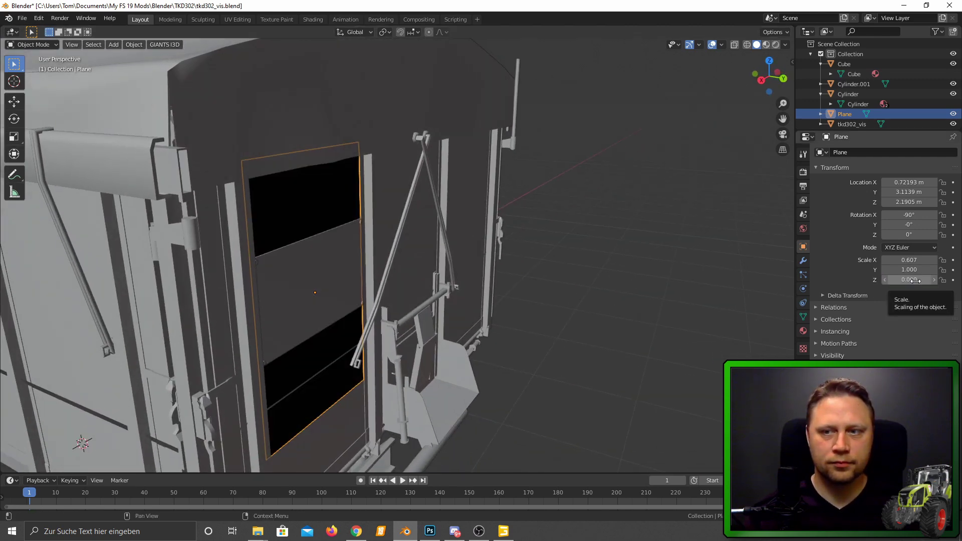
middle_drag(429, 329, 375, 311)
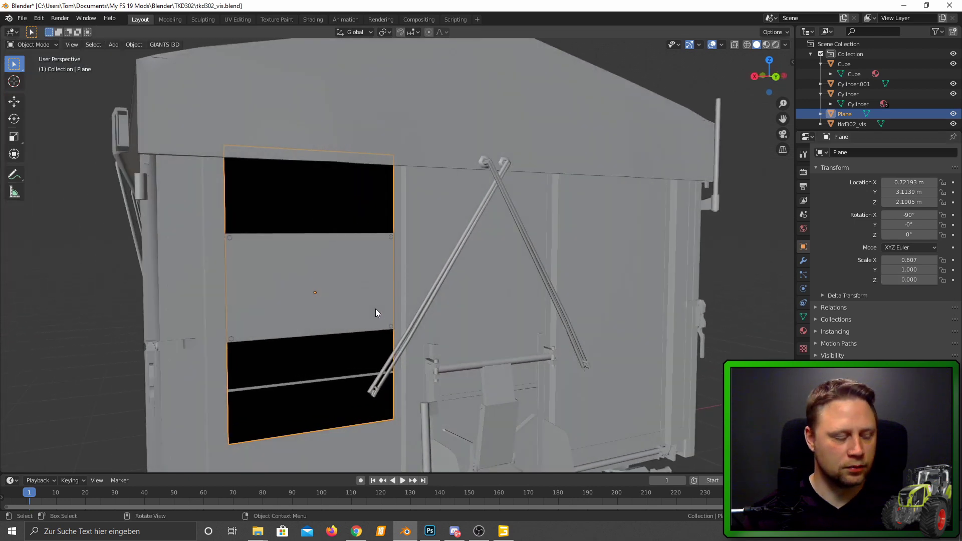
key(ctrl+z)
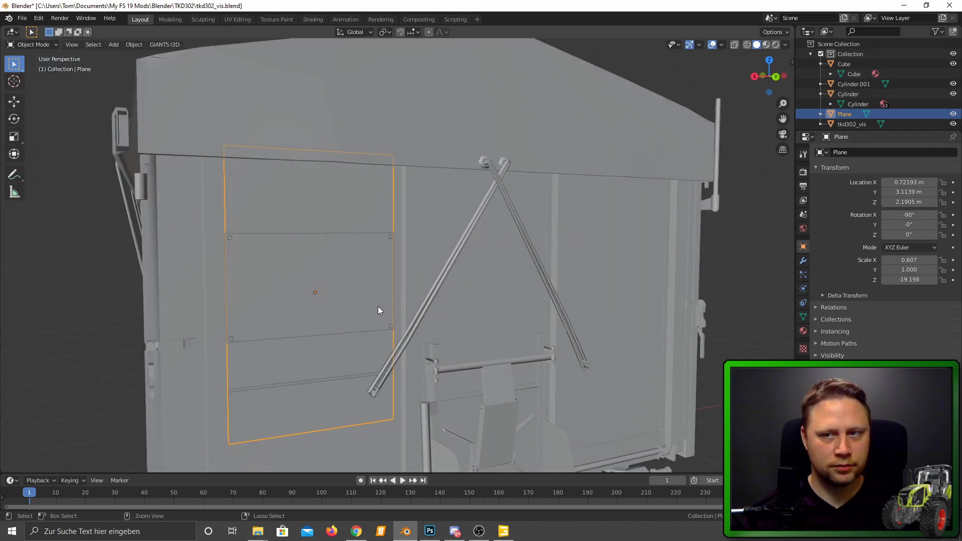
click(378, 306)
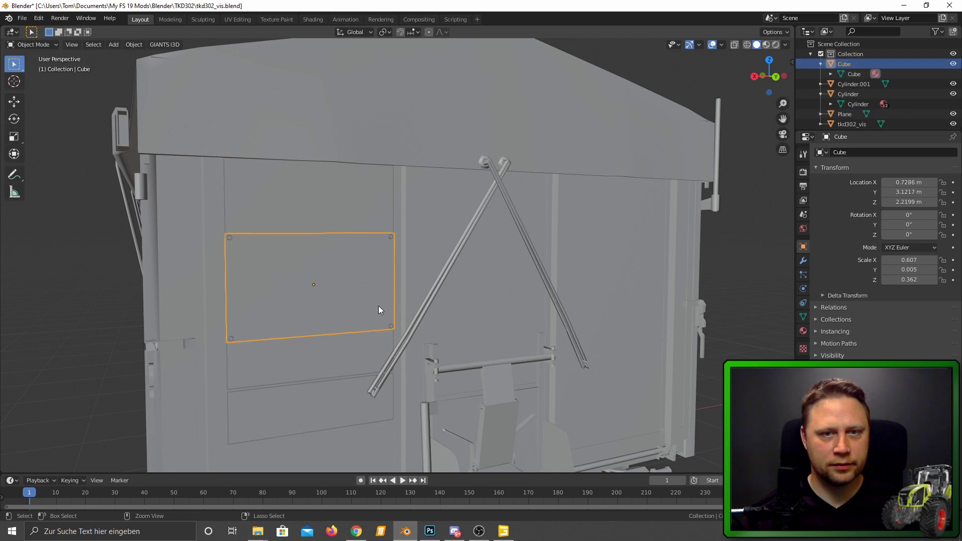
click(844, 114)
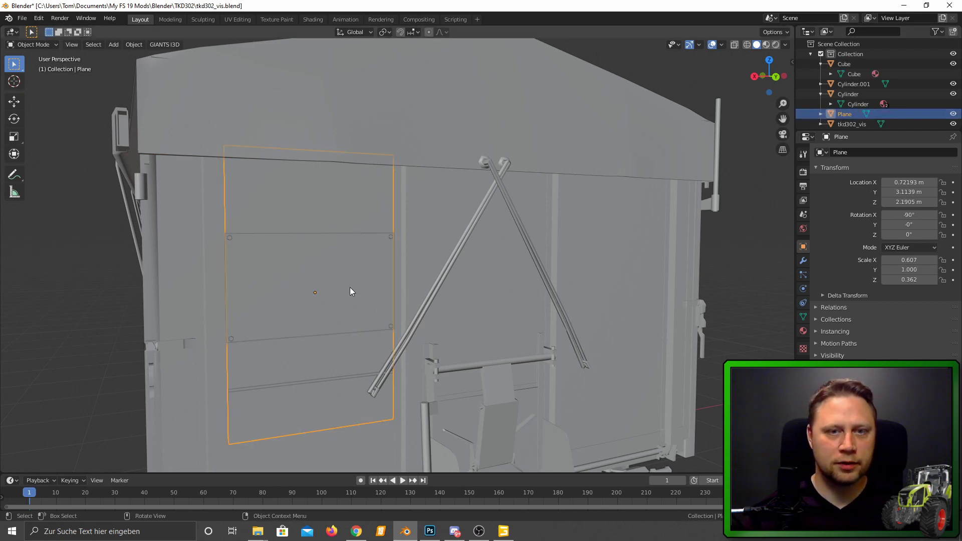
scroll(349, 287, down, 5)
scroll(312, 299, up, 6)
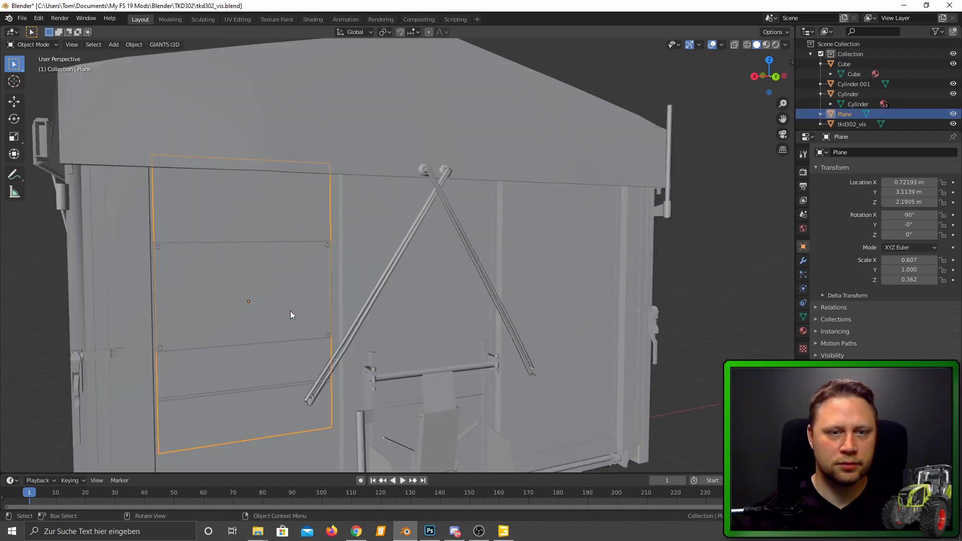
Step: Move the plane 0.323 m along Y to Y 3.4367 m, clear of the rear wall
key(g)
key(y)
click(271, 340)
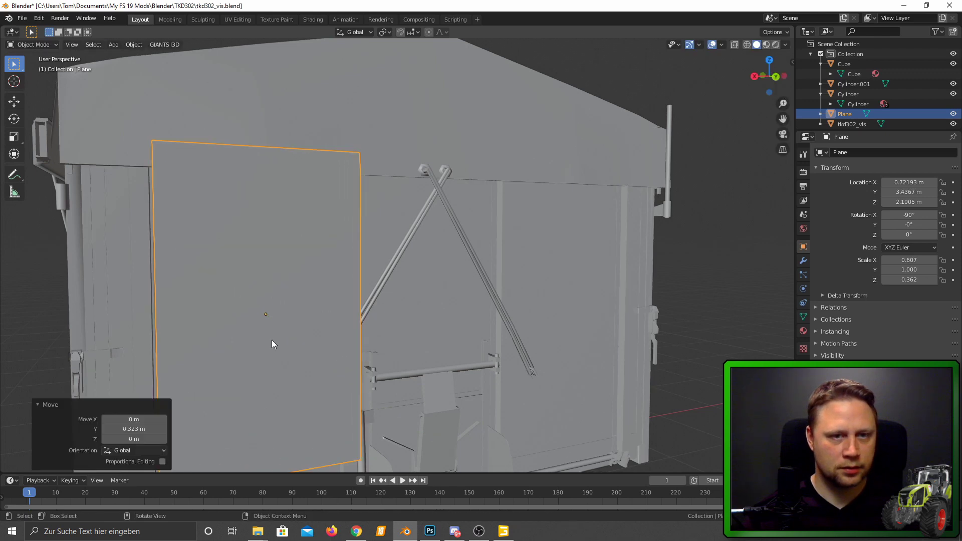
mouse_move(271, 339)
middle_down()
mouse_move(371, 334)
mouse_move(274, 340)
mouse_move(259, 353)
middle_up()
scroll(277, 342, down, 5)
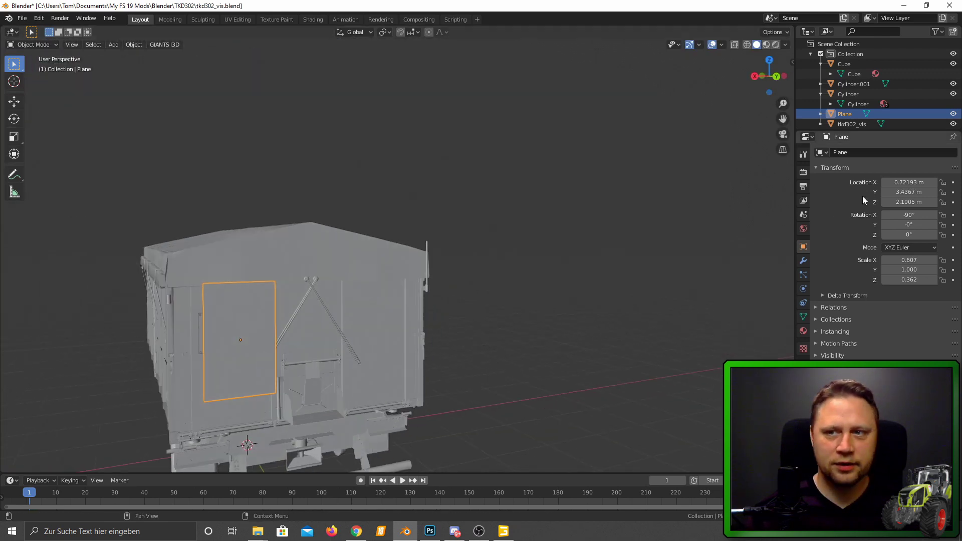
Step: Abandon the Z scale field edit and switch the plane into Edit Mode
click(913, 280)
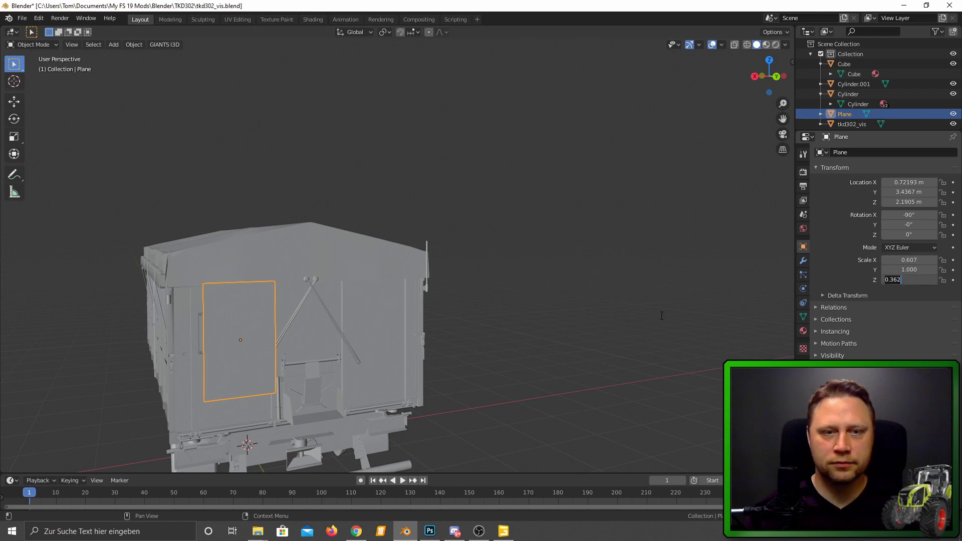
text(52)
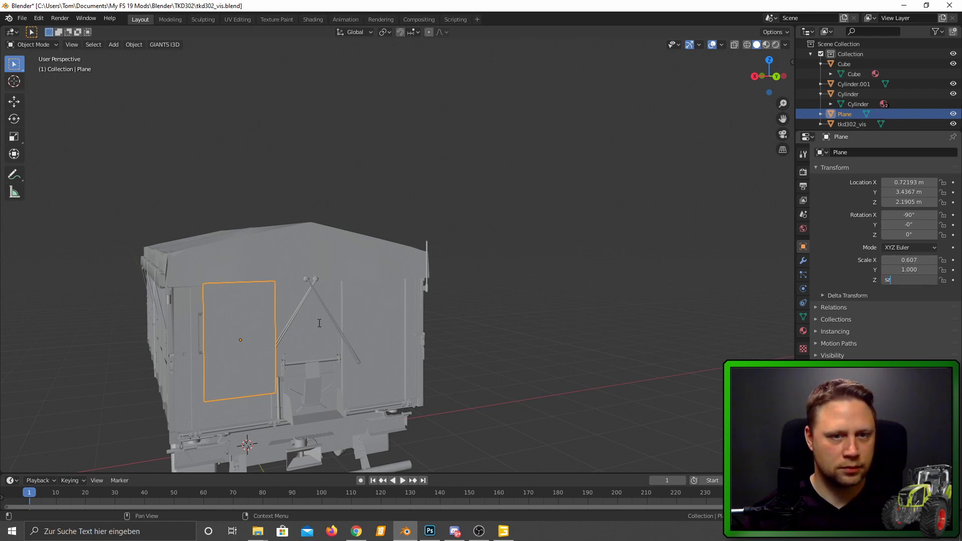
key(Escape)
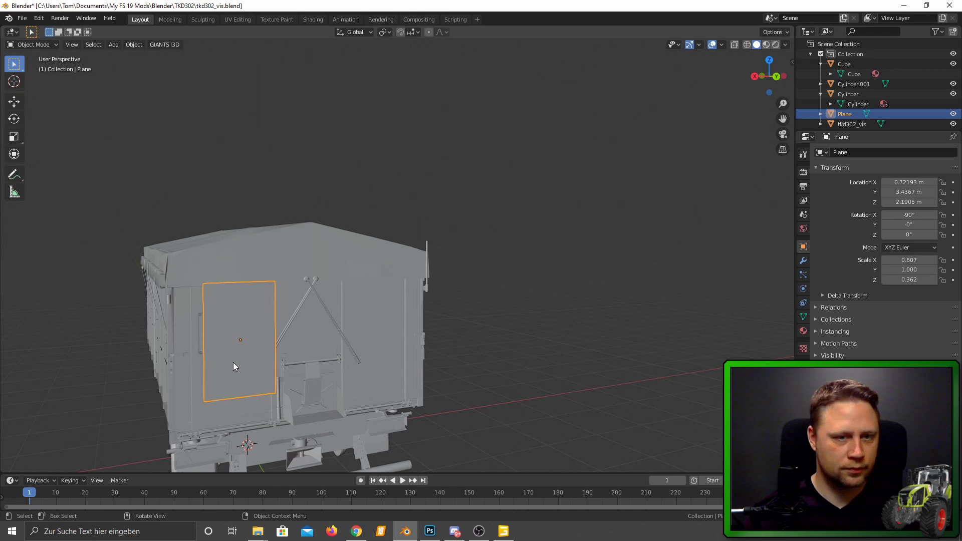
key(Tab)
Step: Scale the plane's face to 0.399 along global Z
key(s)
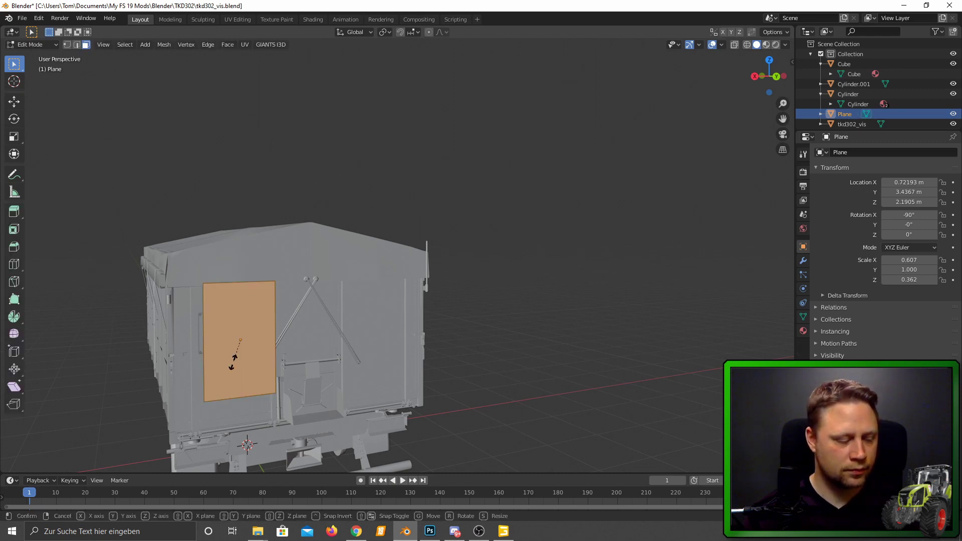
key(z)
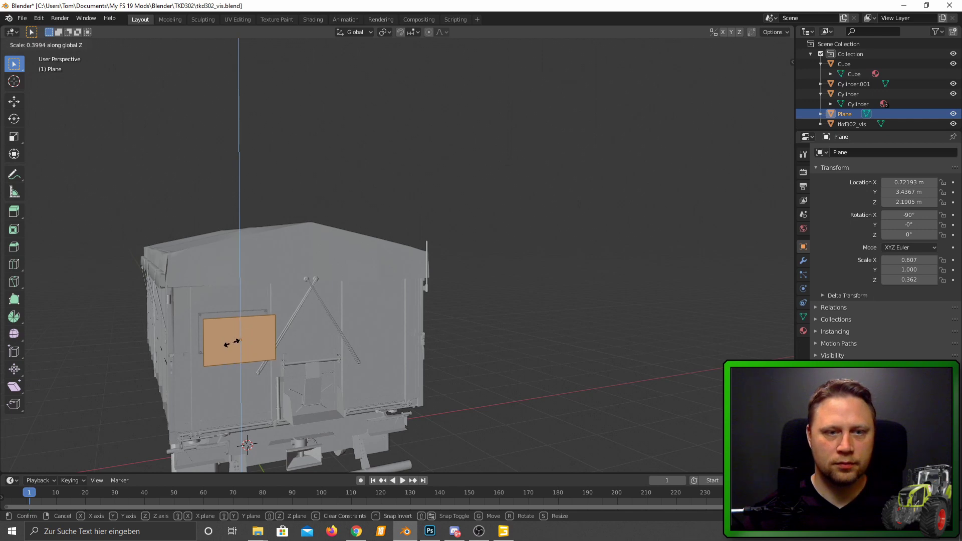
click(233, 346)
middle_drag(244, 379, 236, 351)
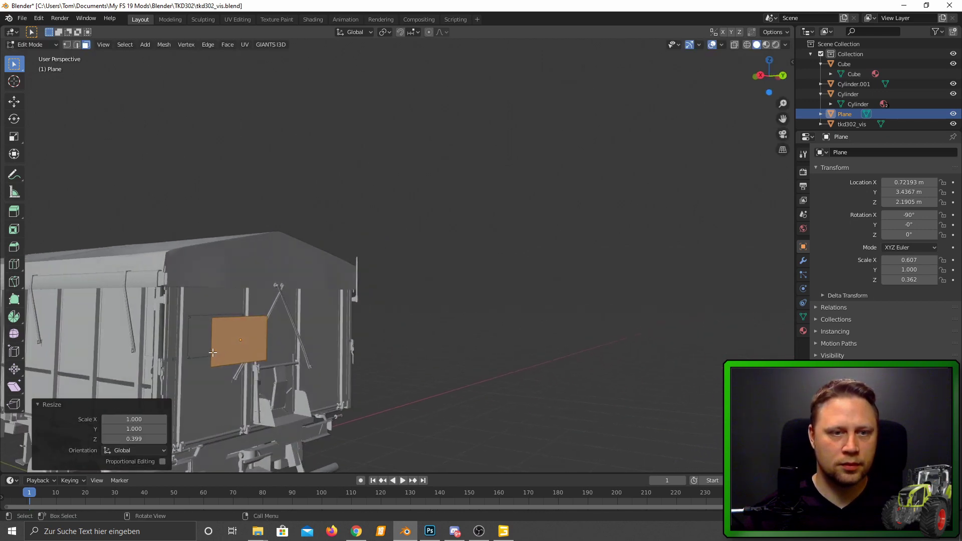
scroll(232, 348, up, 4)
scroll(232, 348, down, 2)
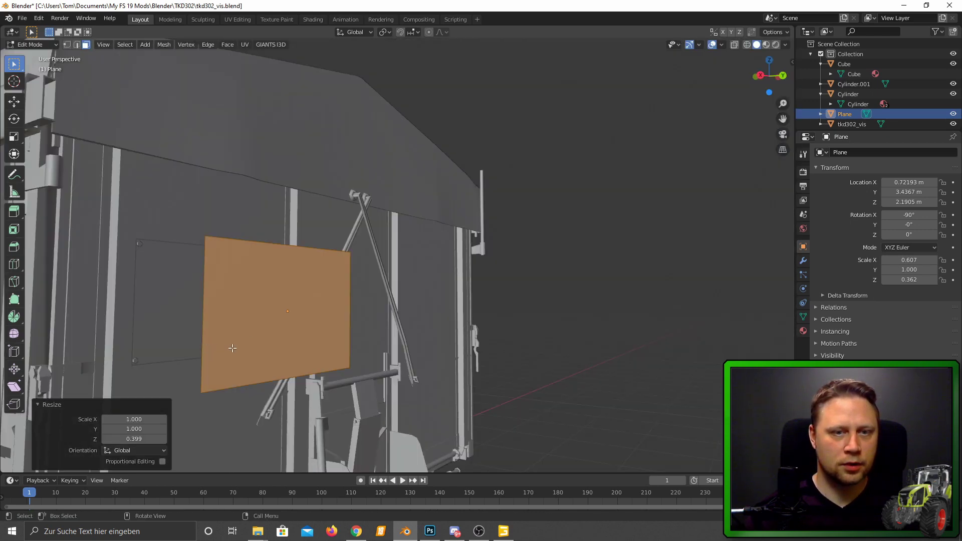
Step: Select the plane's face and view the wagon straight from the back
click(335, 344)
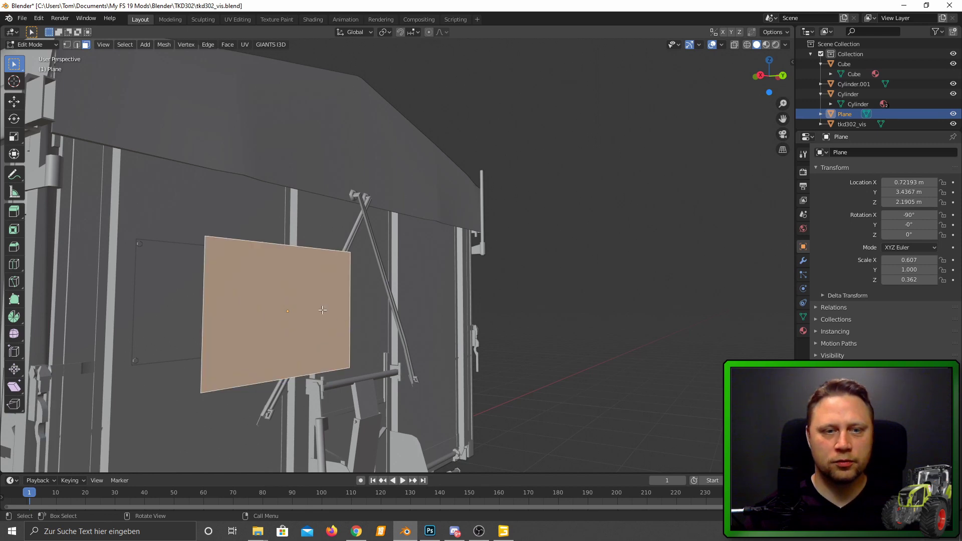
middle_drag(307, 322, 287, 328)
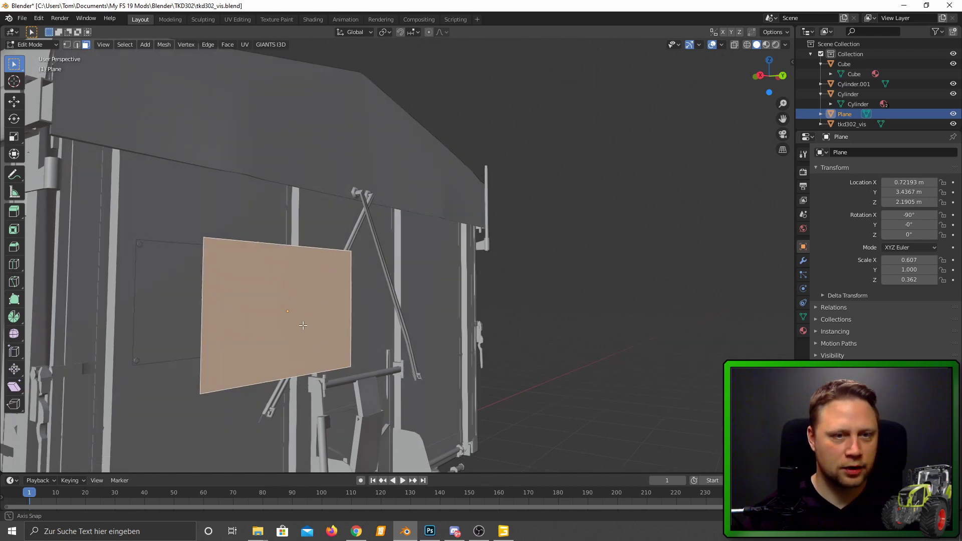
key(ctrl+KP_1)
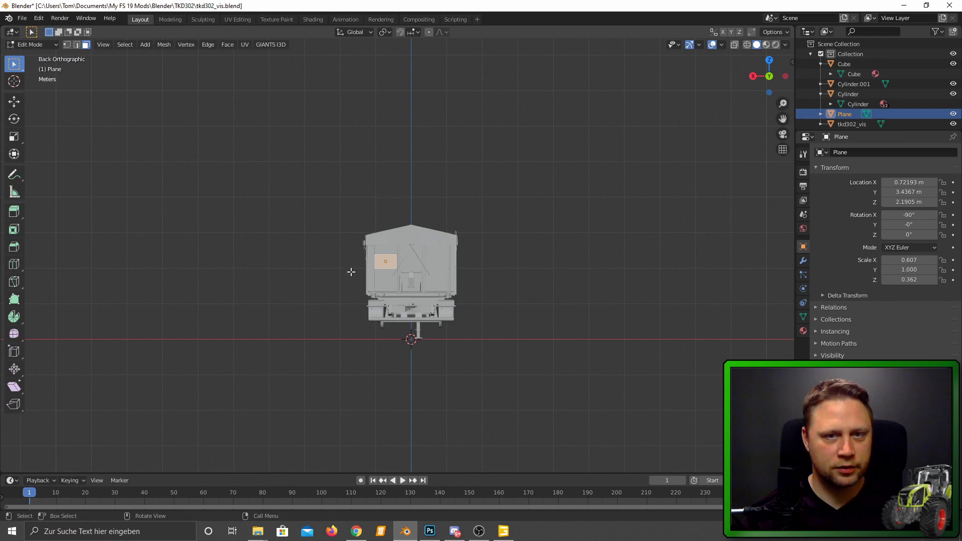
Step: Zoom in and lift the plane's face 0.0247 m along Z over the rear-wall plate
scroll(352, 270, up, 2)
scroll(418, 248, up, 3)
scroll(418, 248, up, 3)
scroll(418, 257, up, 2)
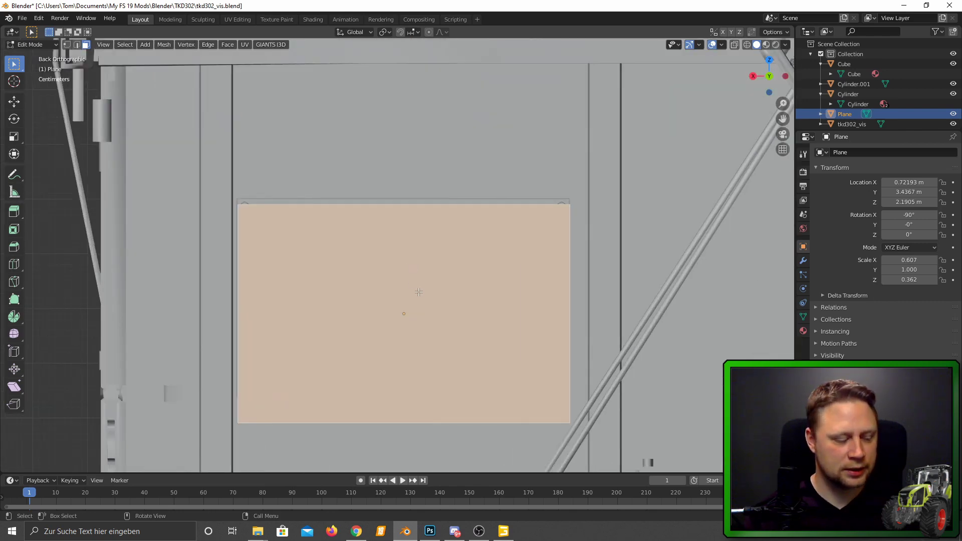
key(g)
key(z)
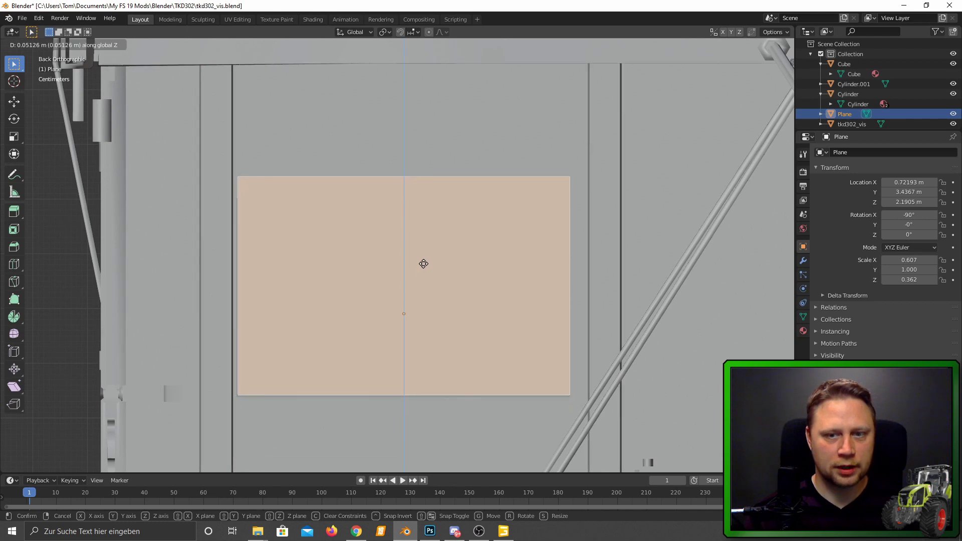
click(421, 275)
key(g)
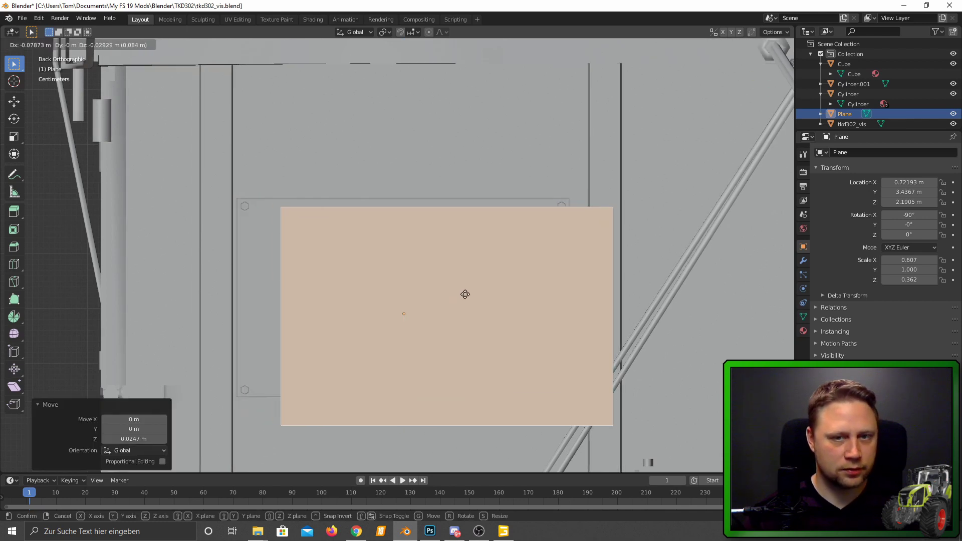
right_click(430, 292)
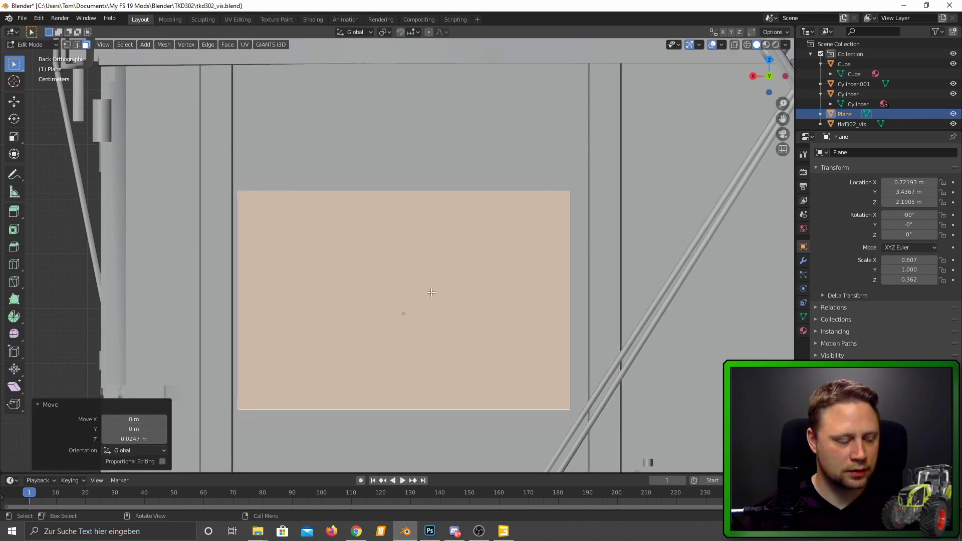
key(g)
key(y)
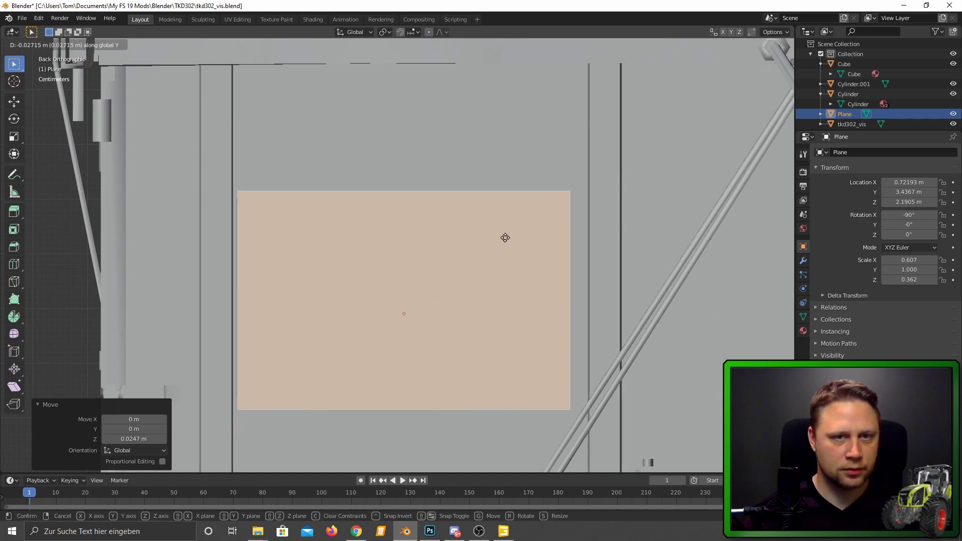
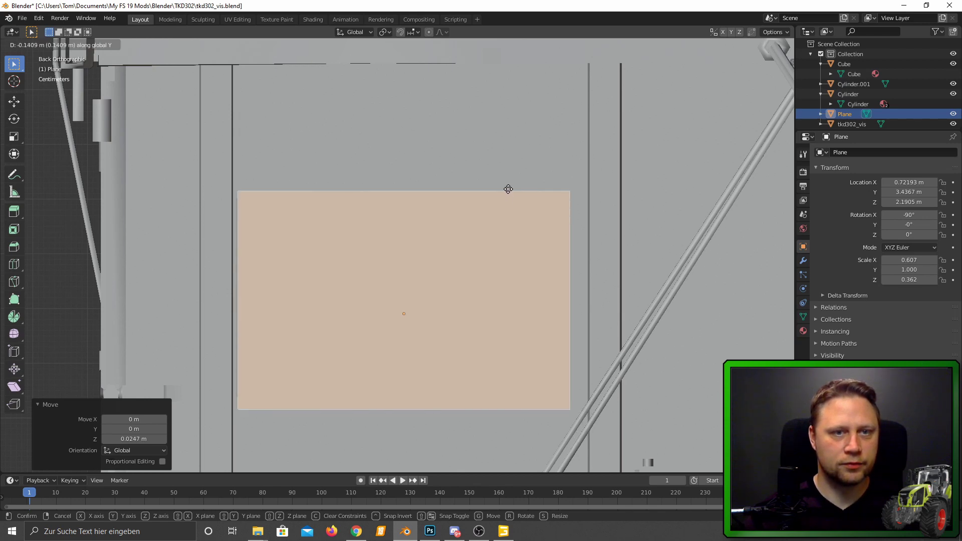
Step: Move the sign plane back along Y against the trailer's rear wall
click(524, 139)
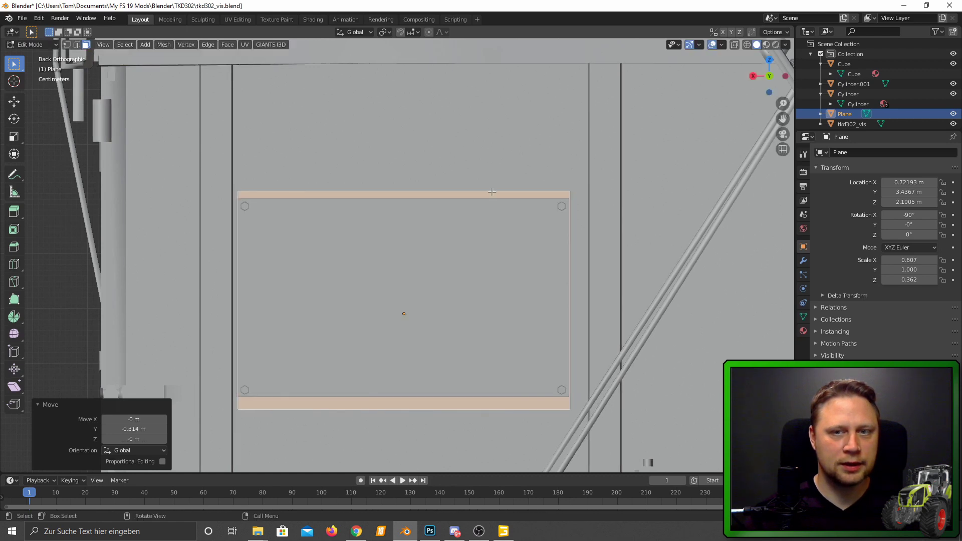
scroll(415, 285, up, 1)
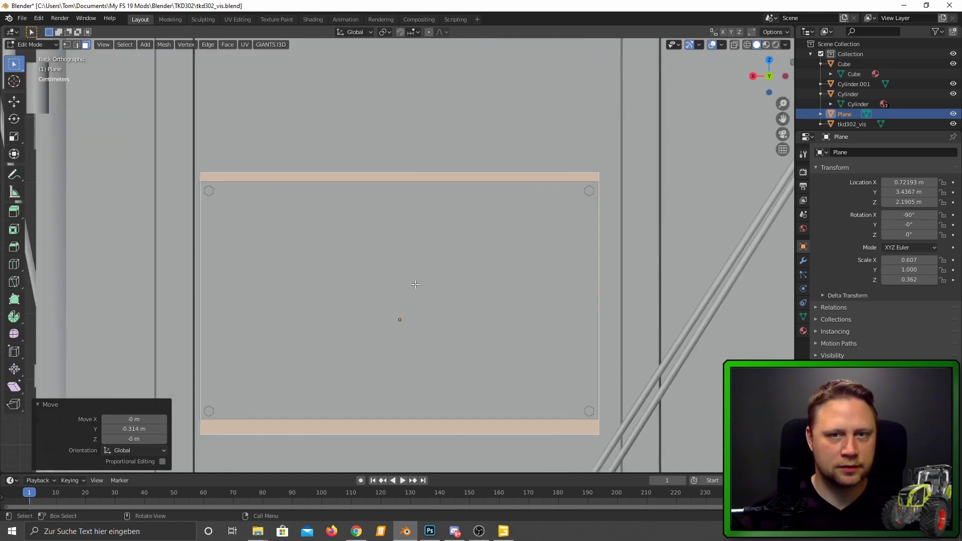
scroll(415, 285, up, 1)
scroll(416, 283, up, 1)
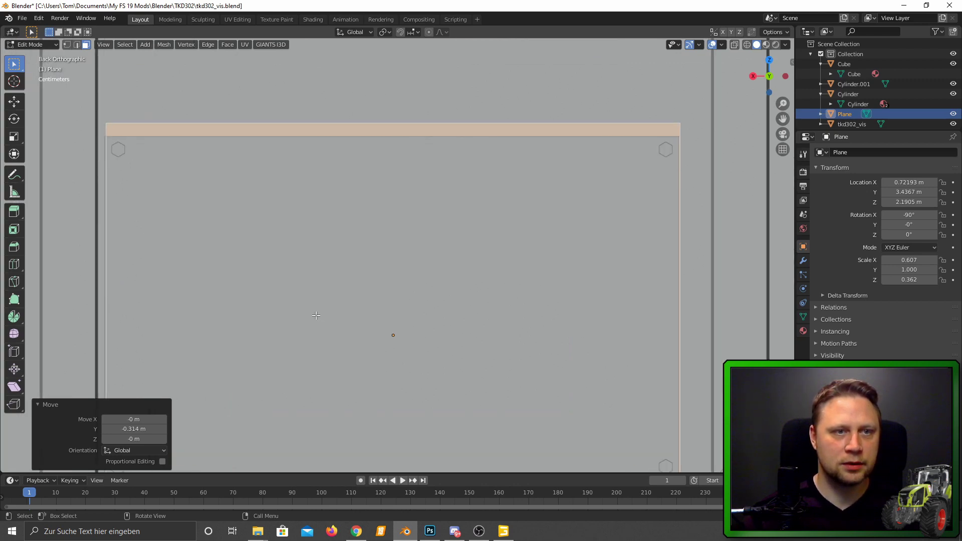
middle_drag(315, 315, 363, 331)
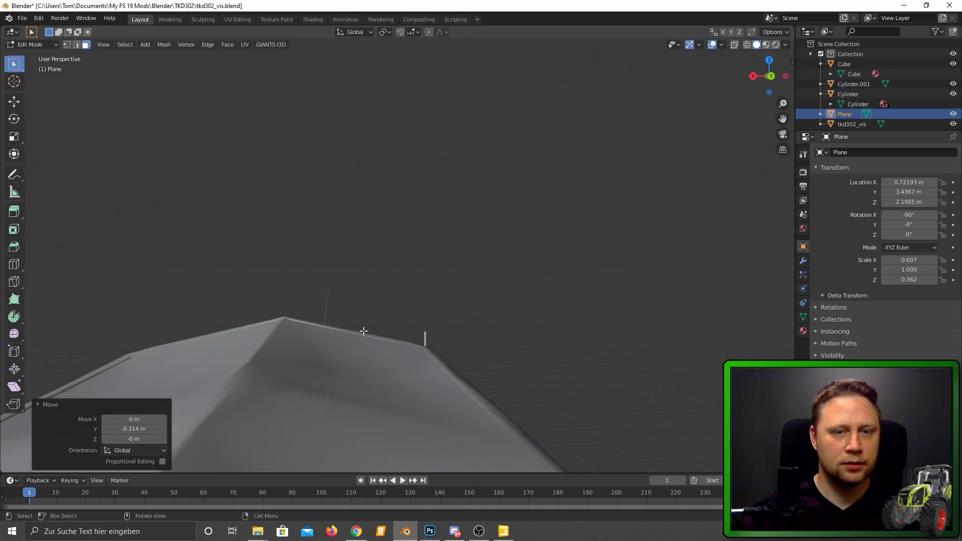
scroll(364, 331, down, 10)
scroll(325, 391, up, 5)
scroll(326, 382, up, 8)
scroll(415, 262, up, 3)
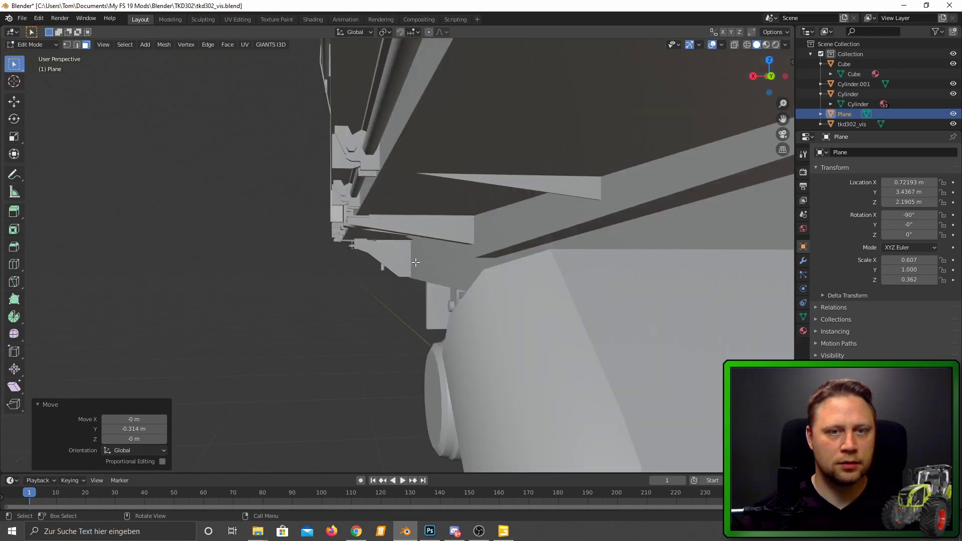
scroll(415, 262, down, 5)
scroll(419, 270, down, 3)
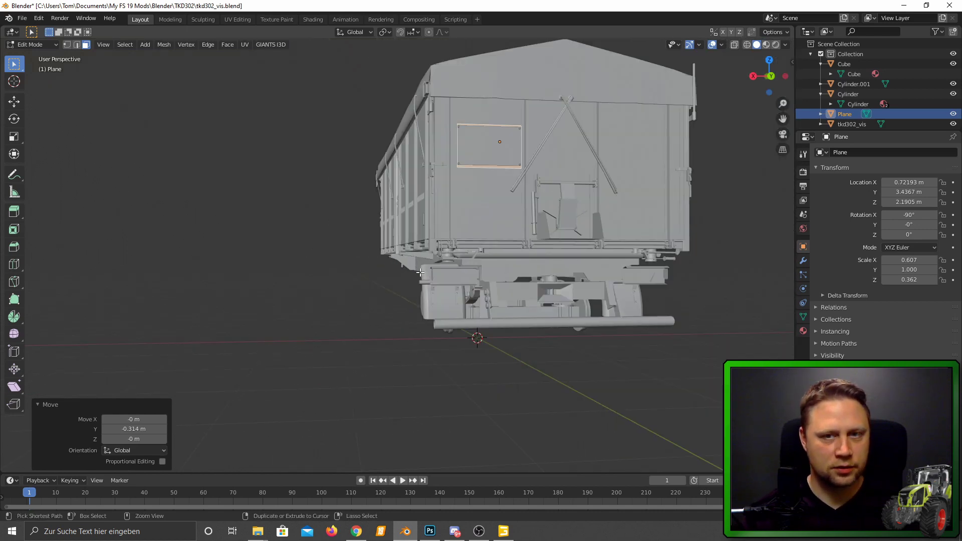
key(ctrl+KP_1)
scroll(422, 218, up, 3)
scroll(414, 231, up, 5)
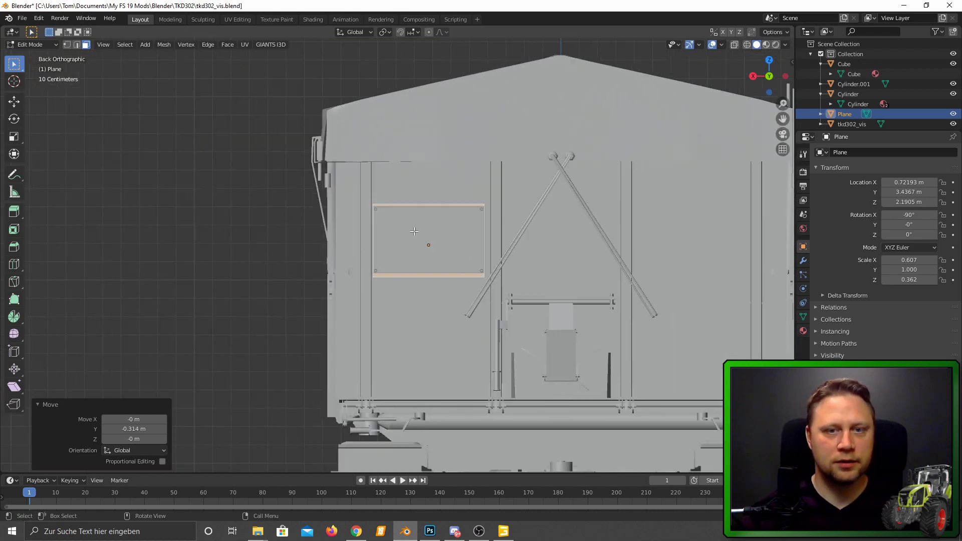
scroll(413, 231, up, 4)
scroll(428, 217, up, 4)
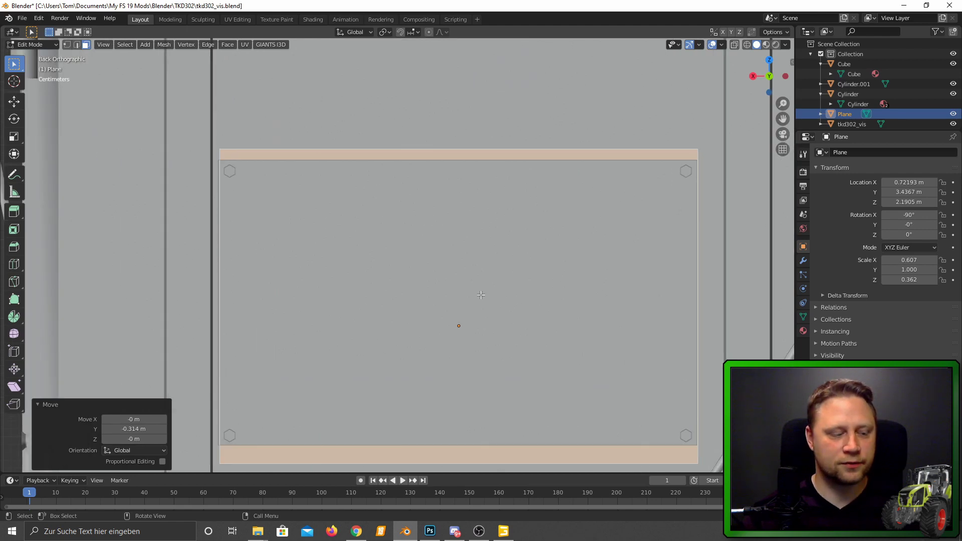
Step: Nudge the sign plane slightly sideways along X
key(g)
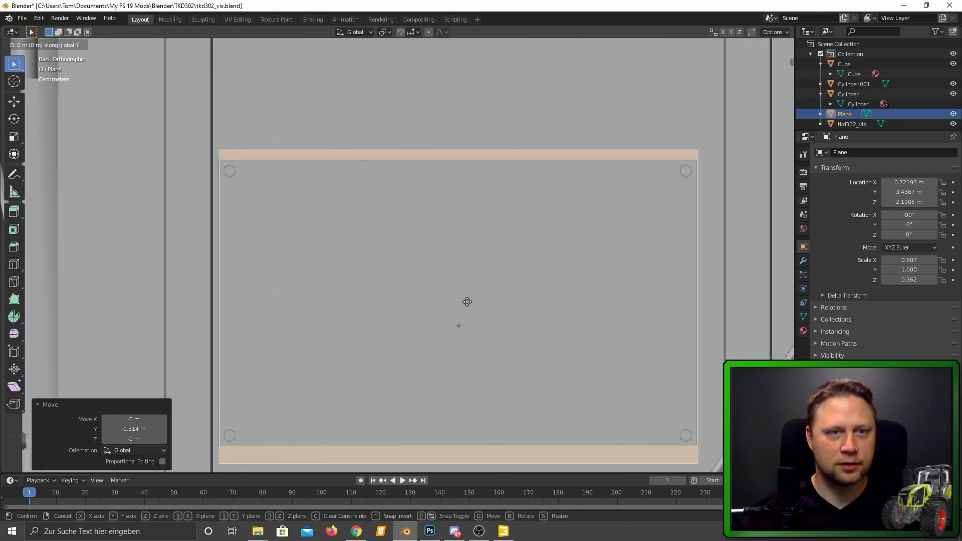
key(y)
key(Escape)
key(Tab)
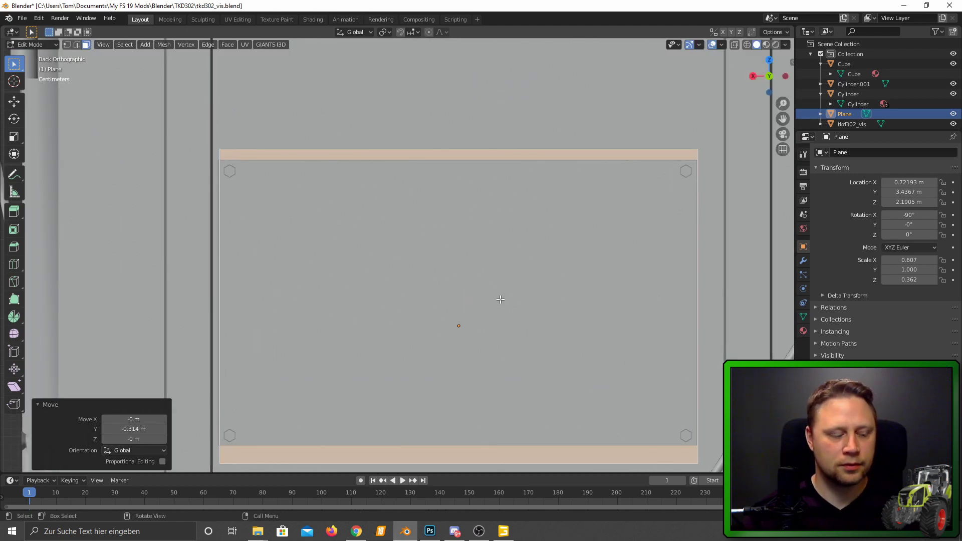
key(g)
key(x)
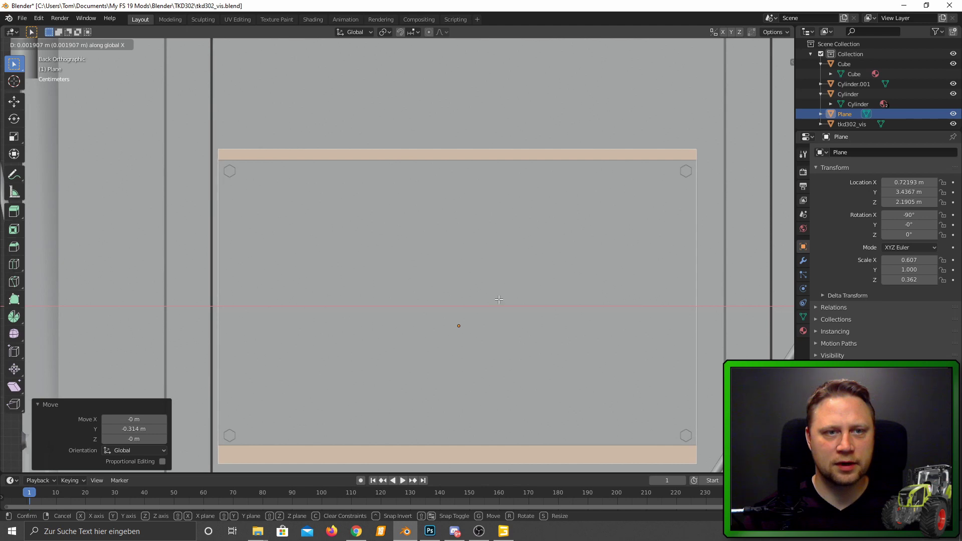
click(498, 299)
Step: Scale the sign's height to 0.910 on Z and raise it 0.00445 m
key(s)
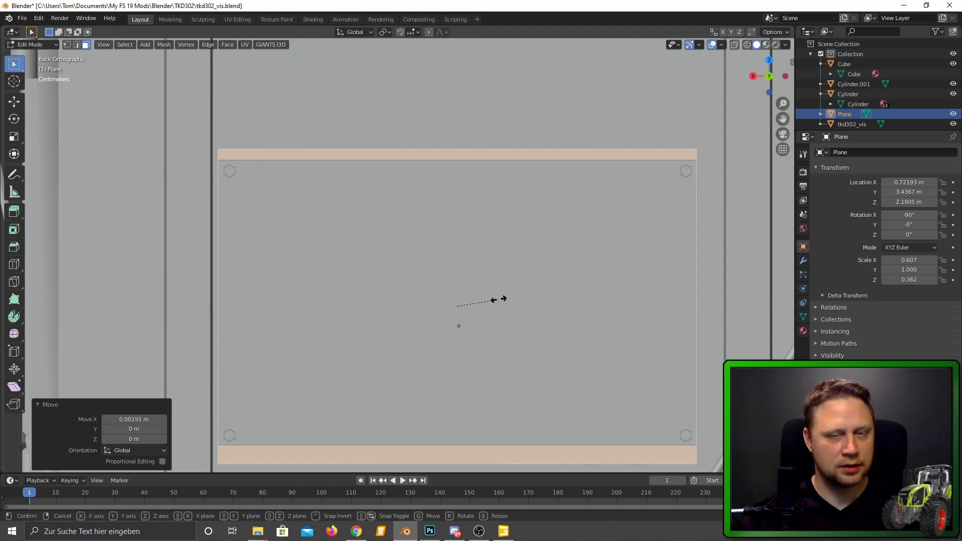
key(z)
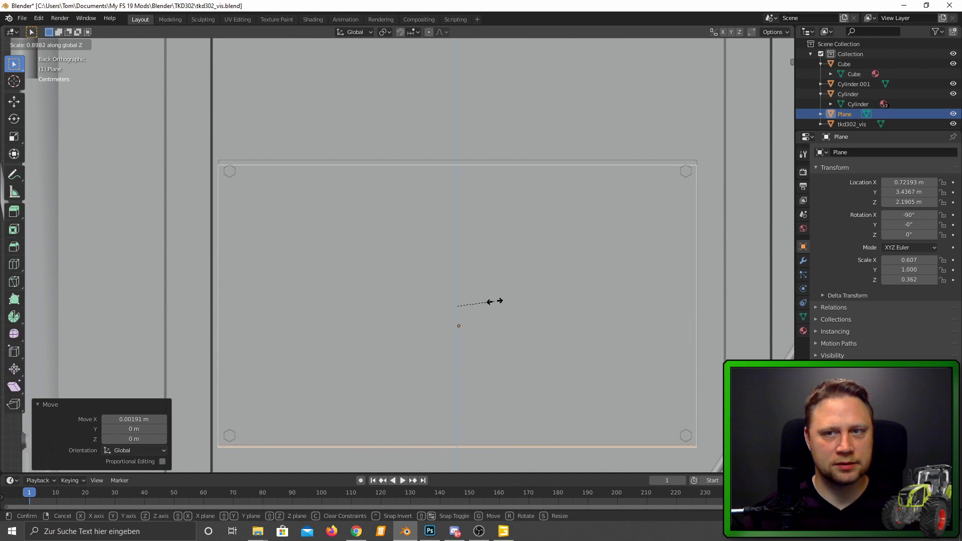
click(495, 301)
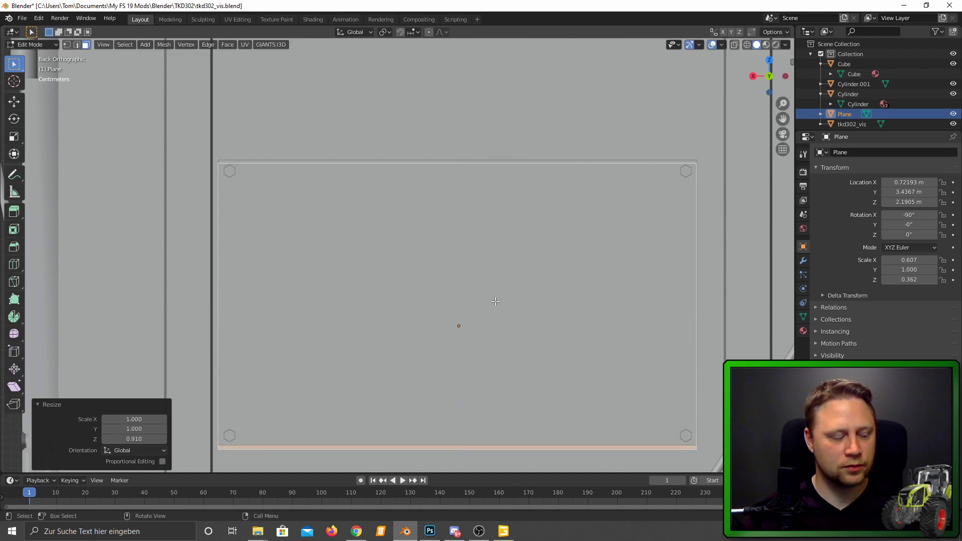
key(g)
key(z)
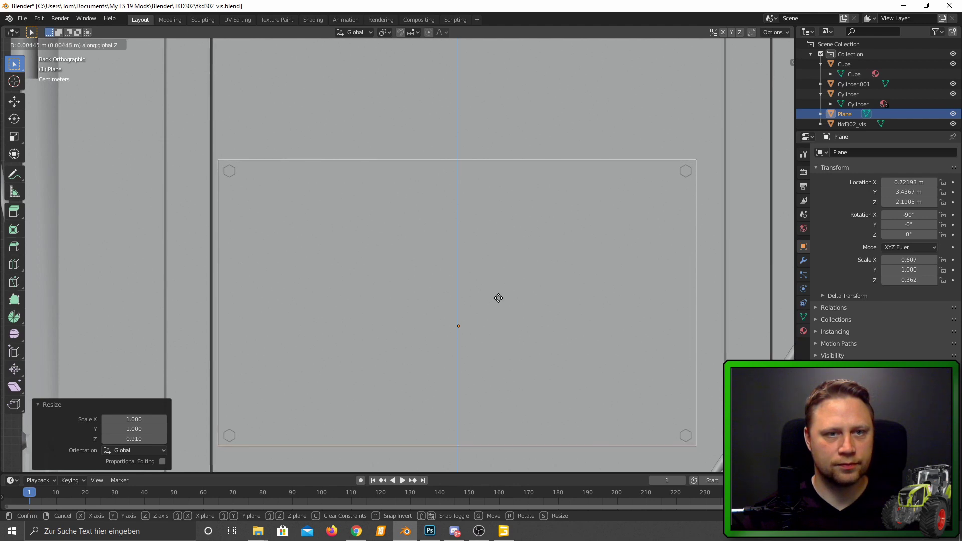
click(499, 298)
mouse_move(457, 322)
middle_down()
mouse_move(451, 343)
mouse_move(505, 357)
mouse_move(543, 393)
mouse_move(537, 398)
mouse_move(537, 249)
mouse_move(524, 240)
middle_up()
Step: Move the sign plane forward 0.00525 m along Y
scroll(456, 203, up, 8)
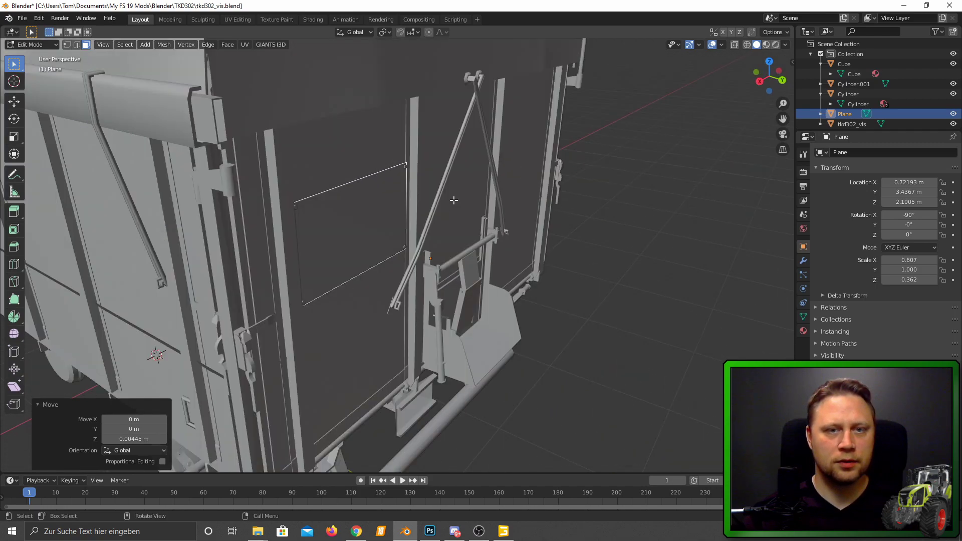
mouse_move(388, 209)
middle_down()
mouse_move(351, 204)
mouse_move(401, 207)
mouse_move(366, 224)
middle_up()
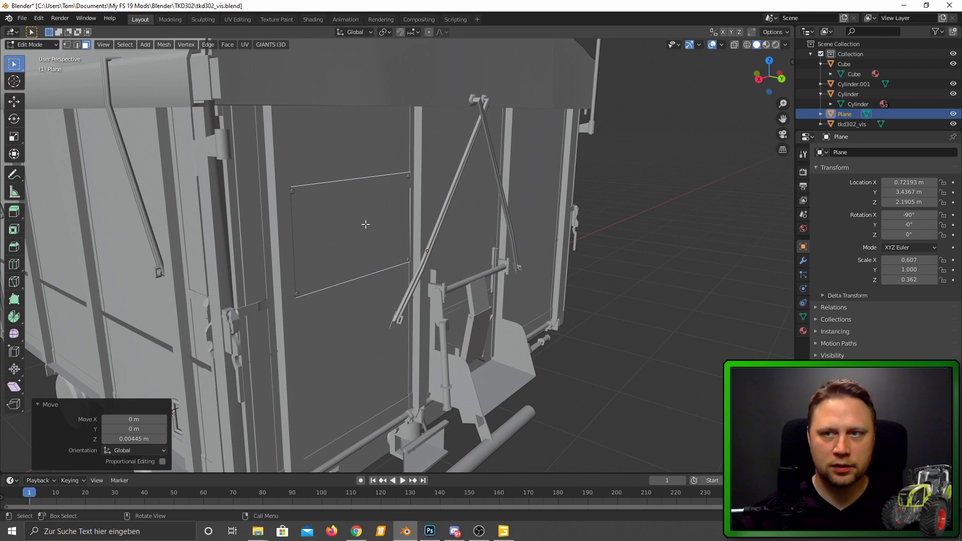
key(g)
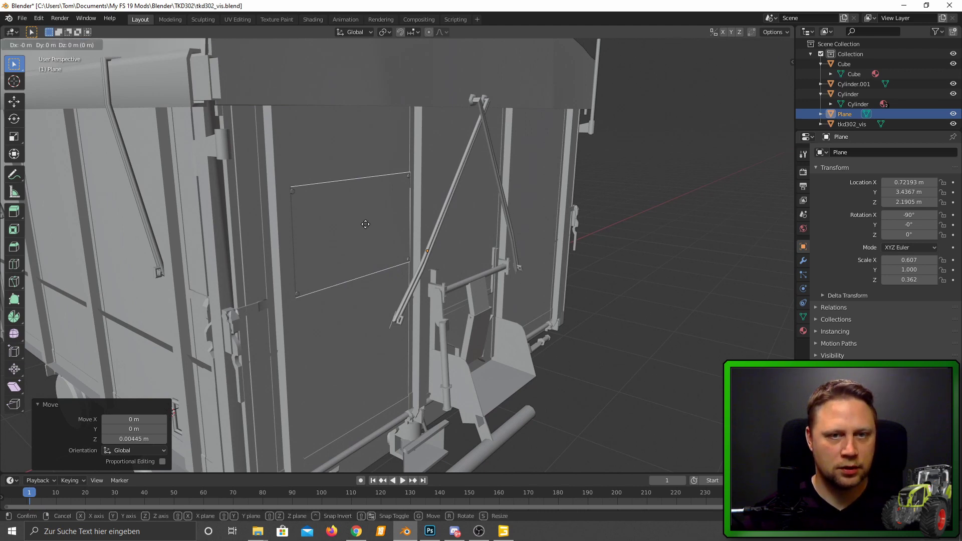
key(y)
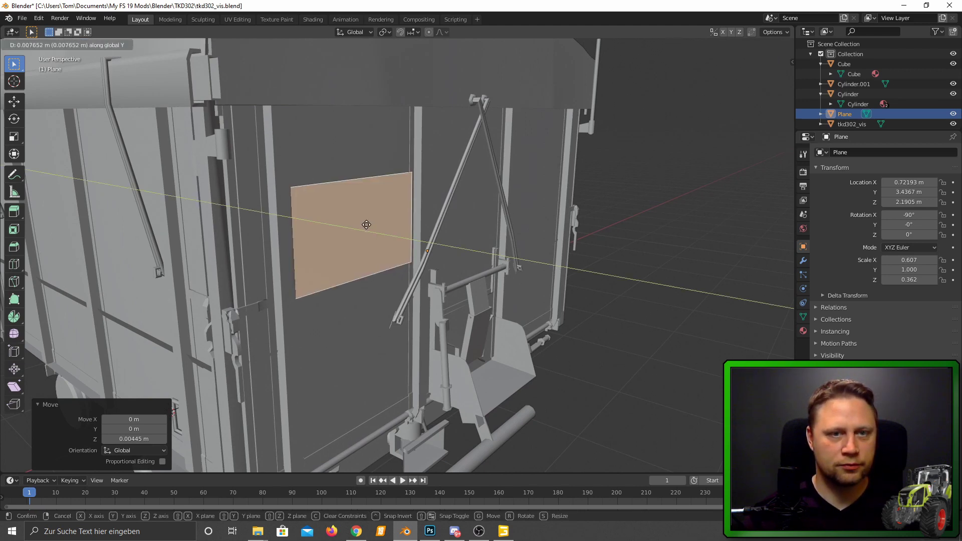
click(366, 223)
scroll(348, 196, up, 6)
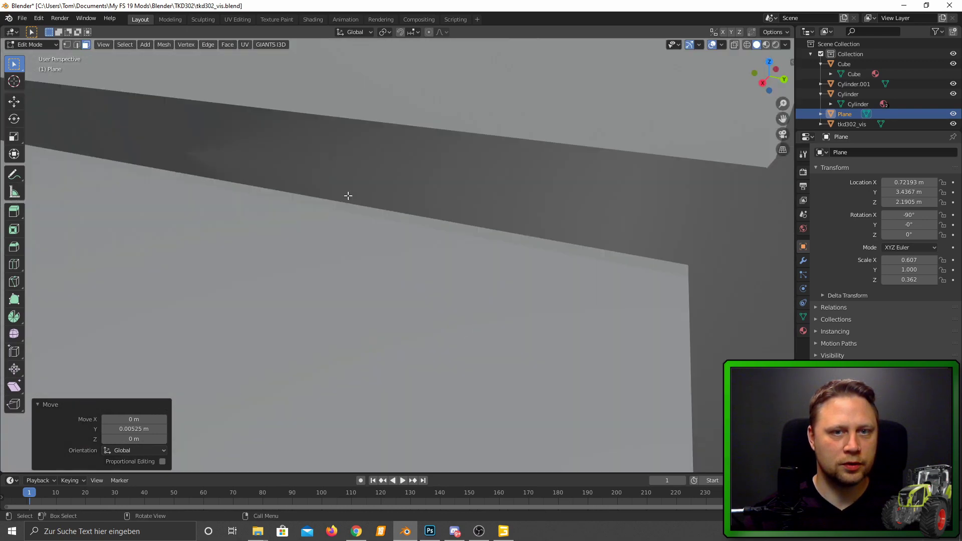
key(KP_Decimal)
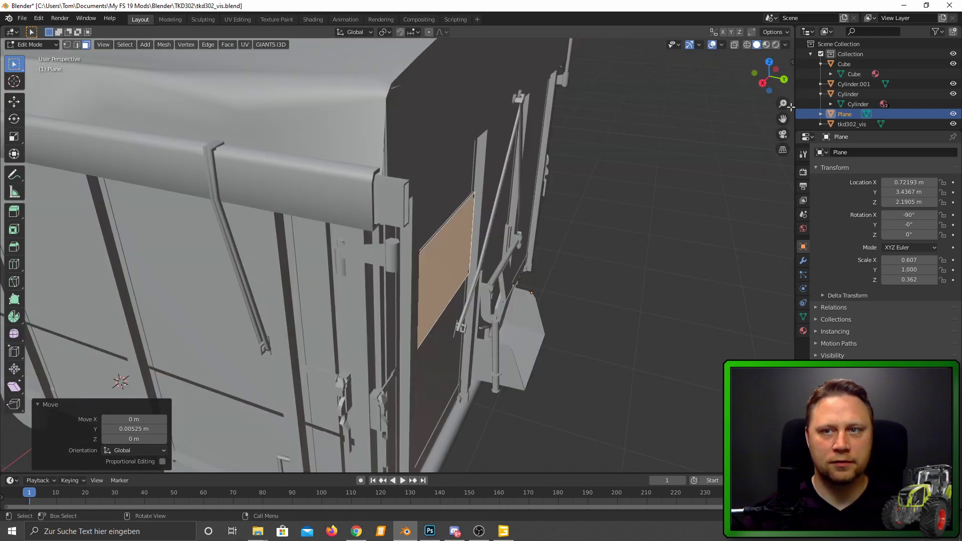
scroll(655, 165, up, 3)
scroll(656, 165, up, 2)
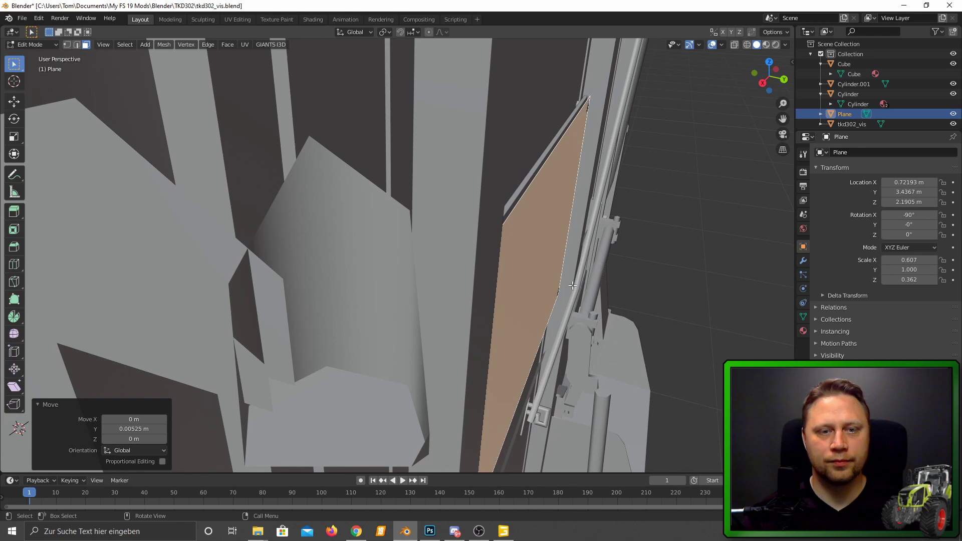
Step: Fine-tune the sign's Y offset by -0.00286 m and check it from the rear view
key(g)
key(y)
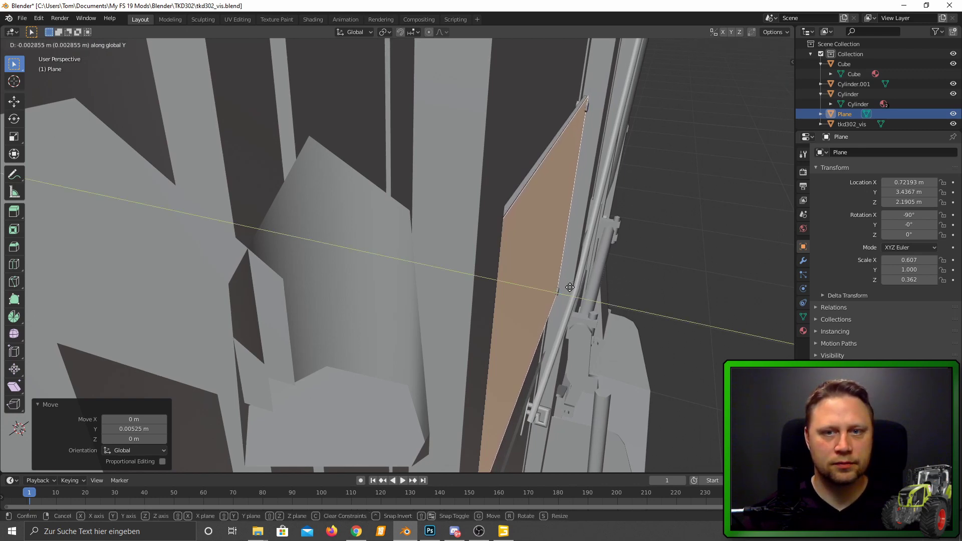
click(569, 287)
middle_drag(592, 277, 539, 238)
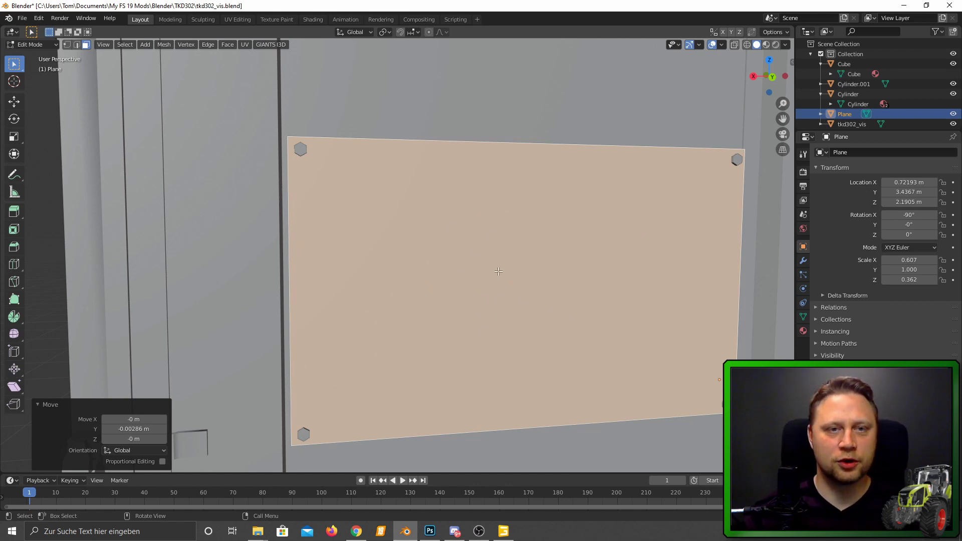
middle_drag(498, 273, 493, 289)
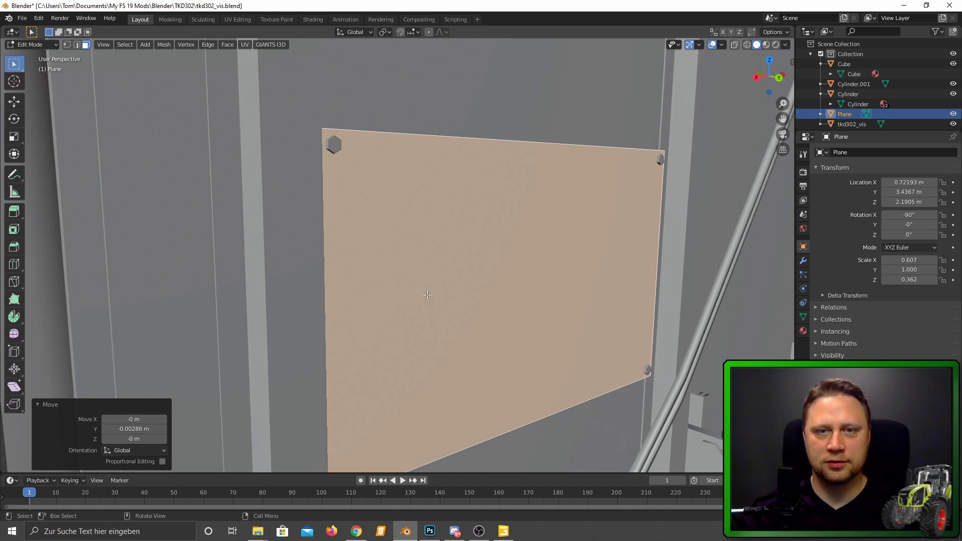
key(Home)
key(KP_Decimal)
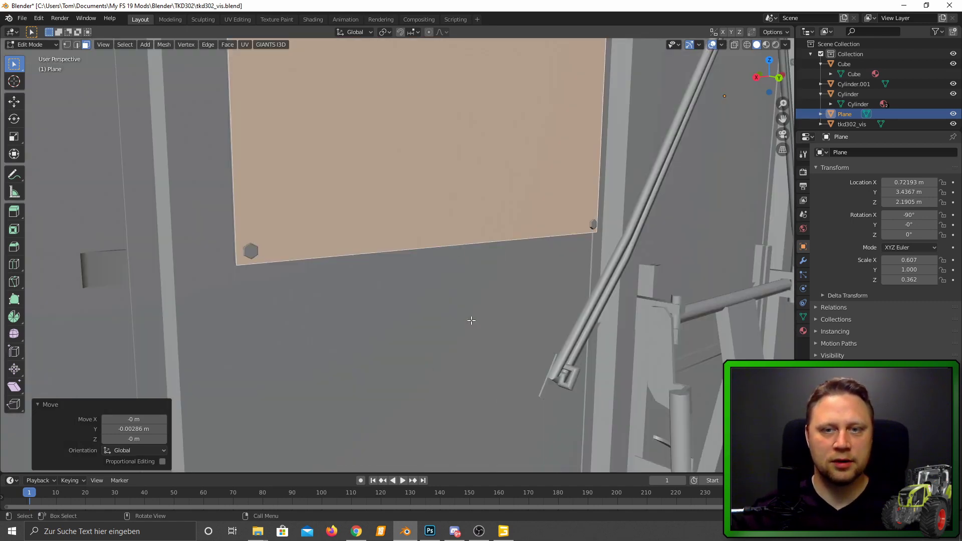
key(Home)
key(KP_Decimal)
middle_drag(459, 257, 444, 269)
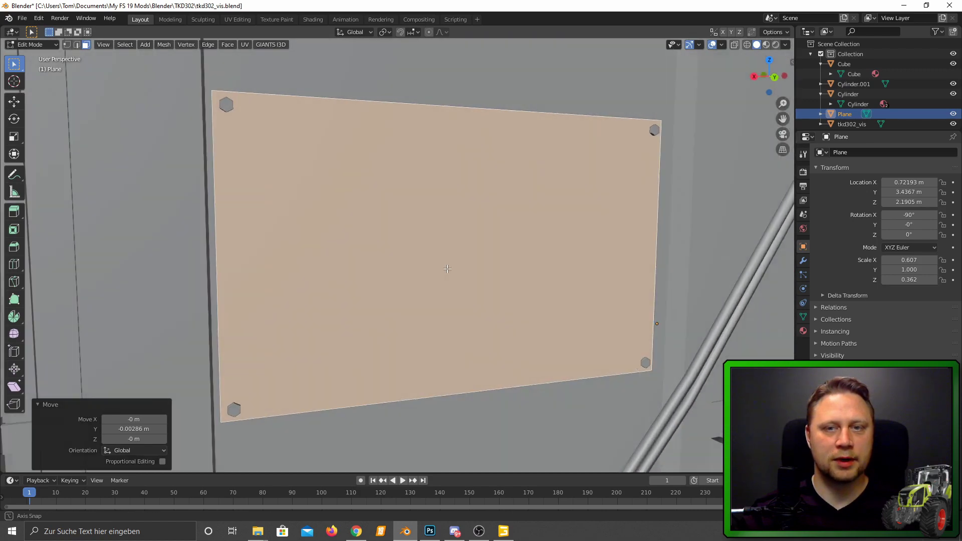
key(ctrl+KP_1)
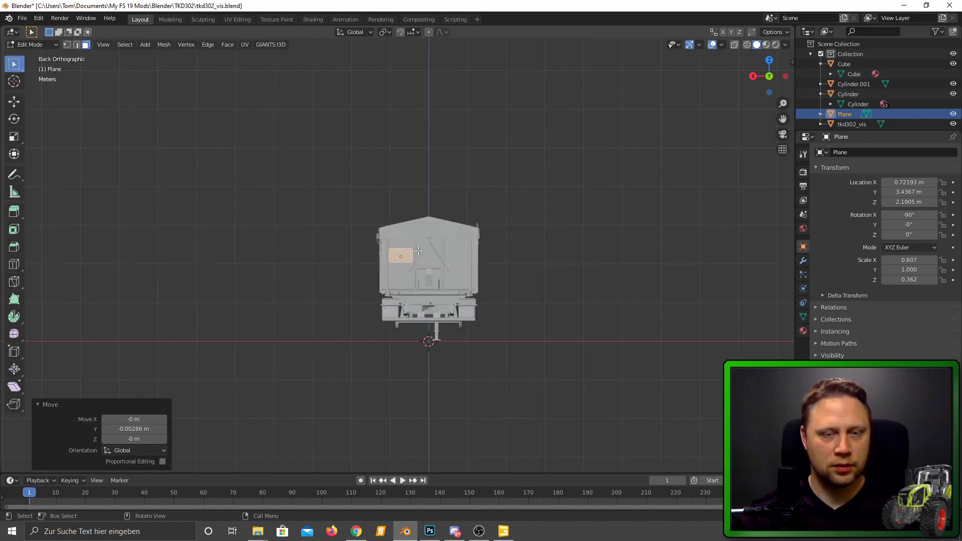
scroll(396, 297, up, 1)
scroll(395, 297, up, 3)
scroll(396, 298, up, 3)
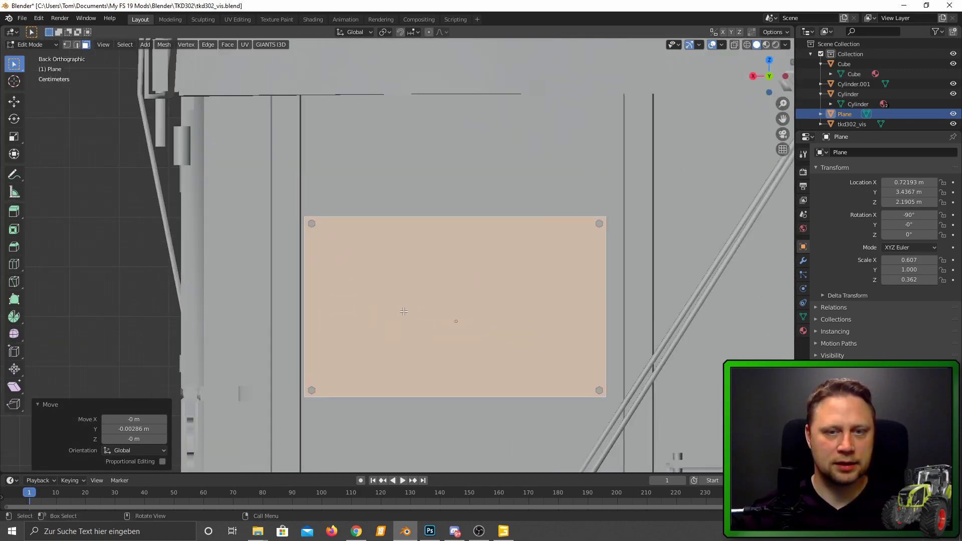
Step: Rename the plane's UV map from UVMap to 'diffuse'
scroll(395, 297, up, 3)
scroll(395, 297, up, 2)
click(803, 318)
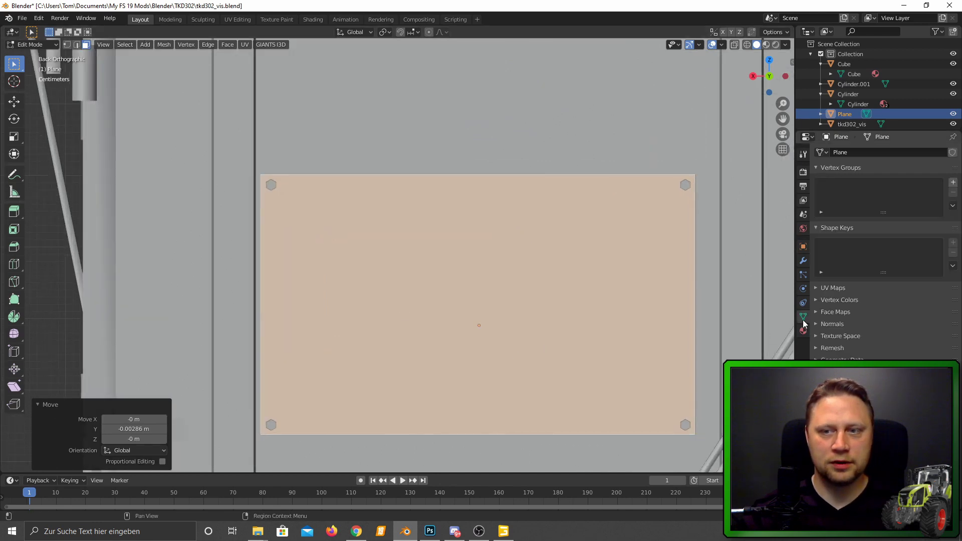
click(834, 288)
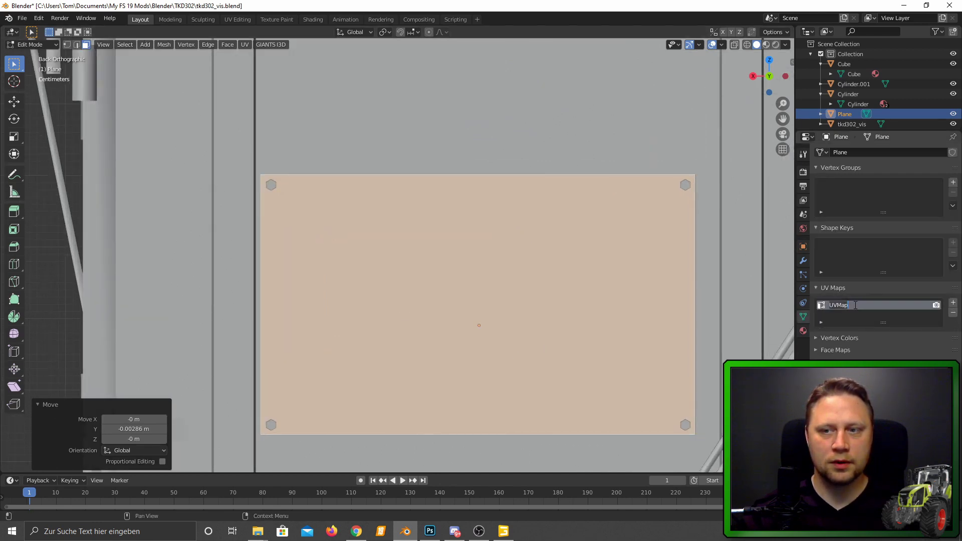
text(diffuse)
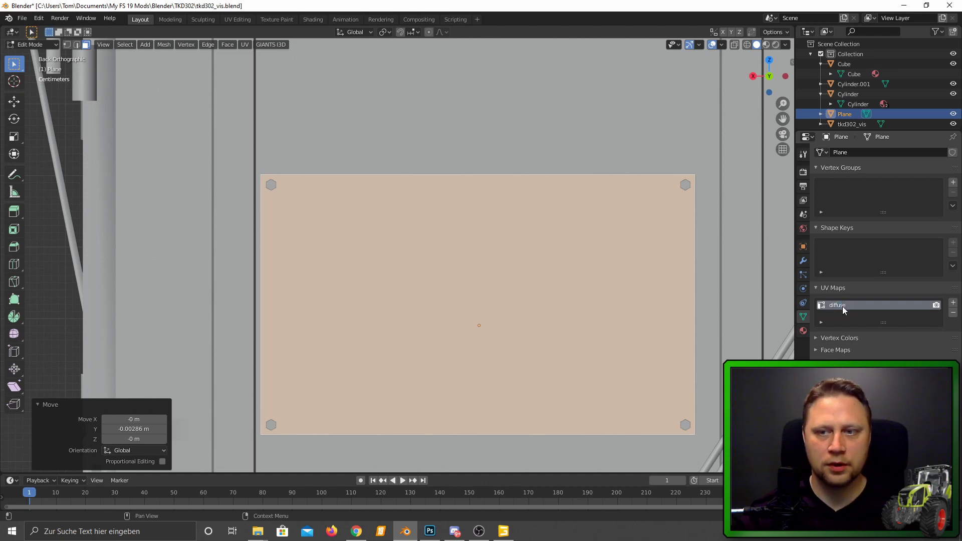
key(Return)
Step: Show the sign face framed from the rear orthographic view in the UV Editing workspace
click(236, 18)
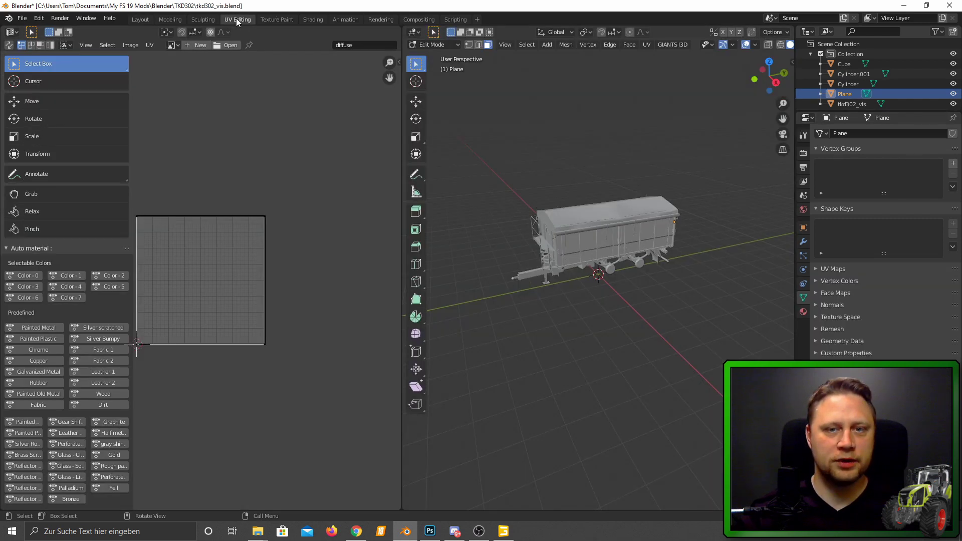
middle_drag(668, 249, 528, 226)
key(ctrl+KP_1)
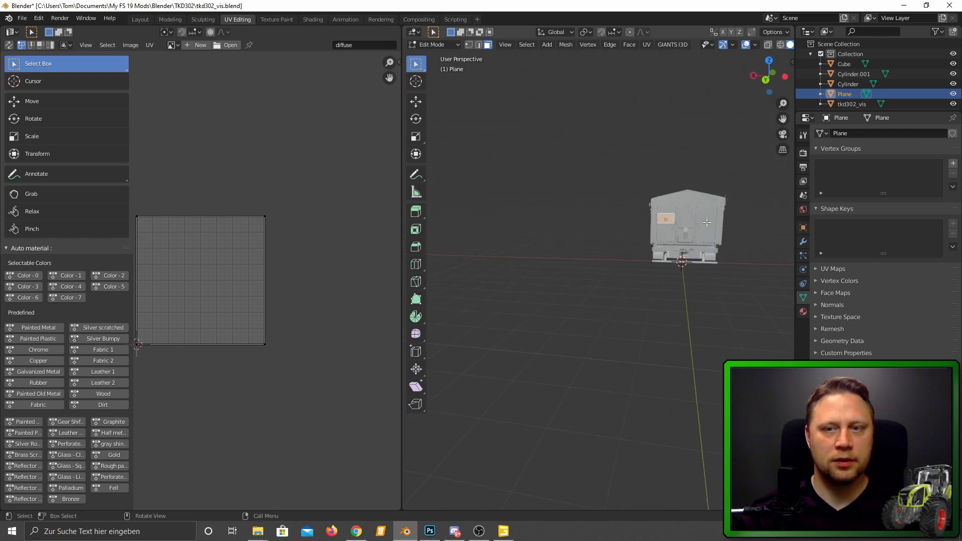
key(KP_Decimal)
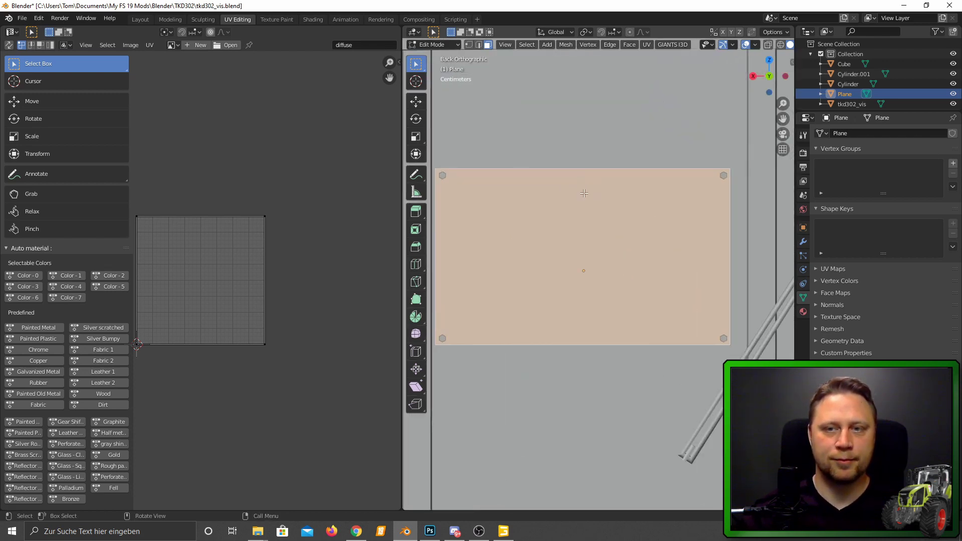
Step: Try cylinder and cube projections, then project the sign's UVs from the back view
key(u)
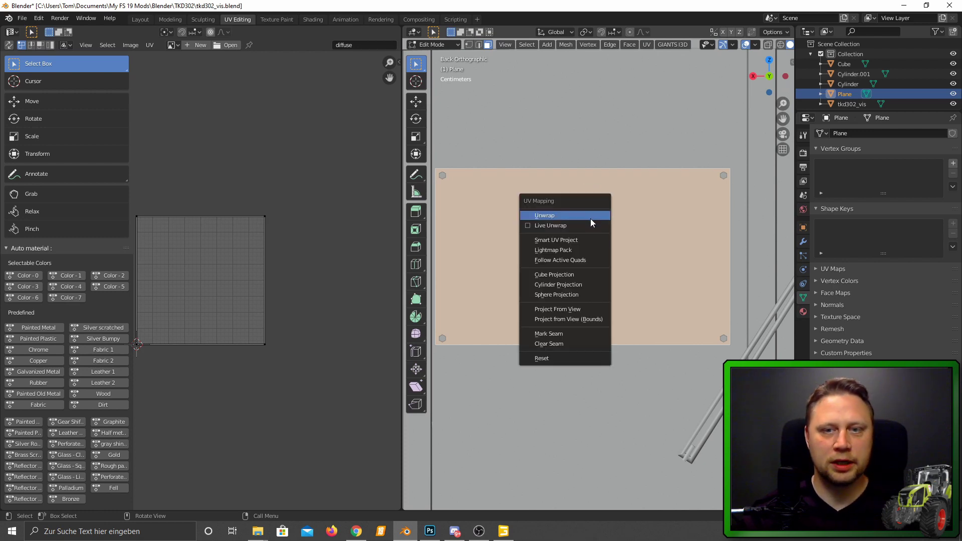
click(565, 284)
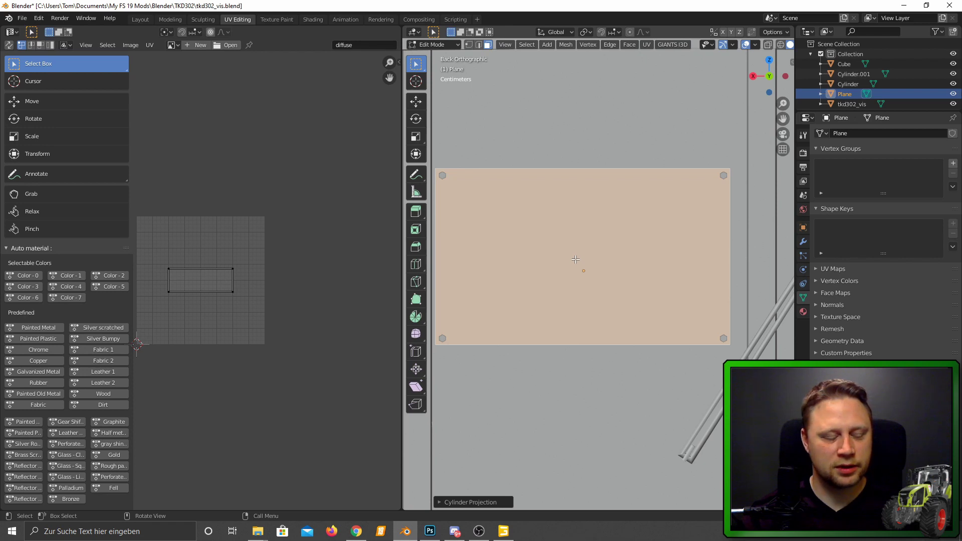
key(u)
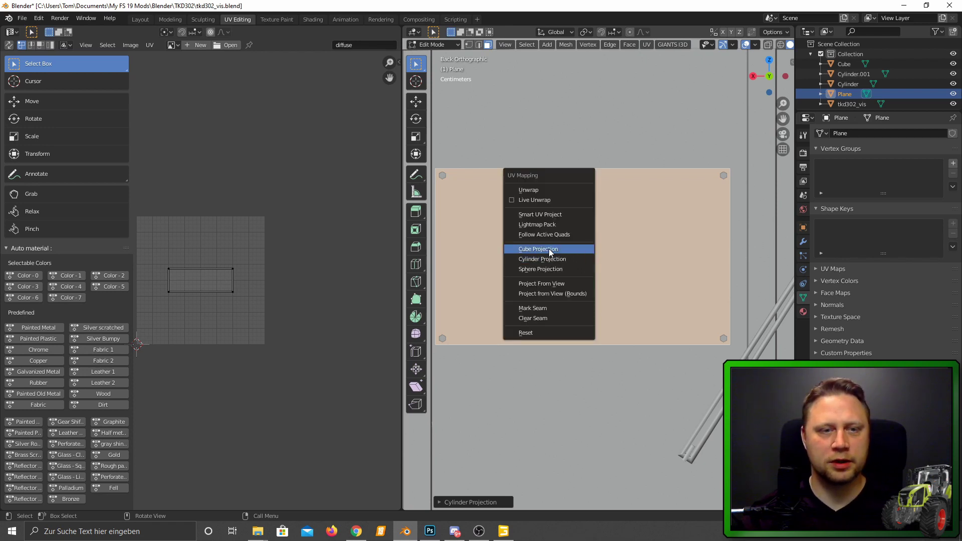
click(548, 248)
key(u)
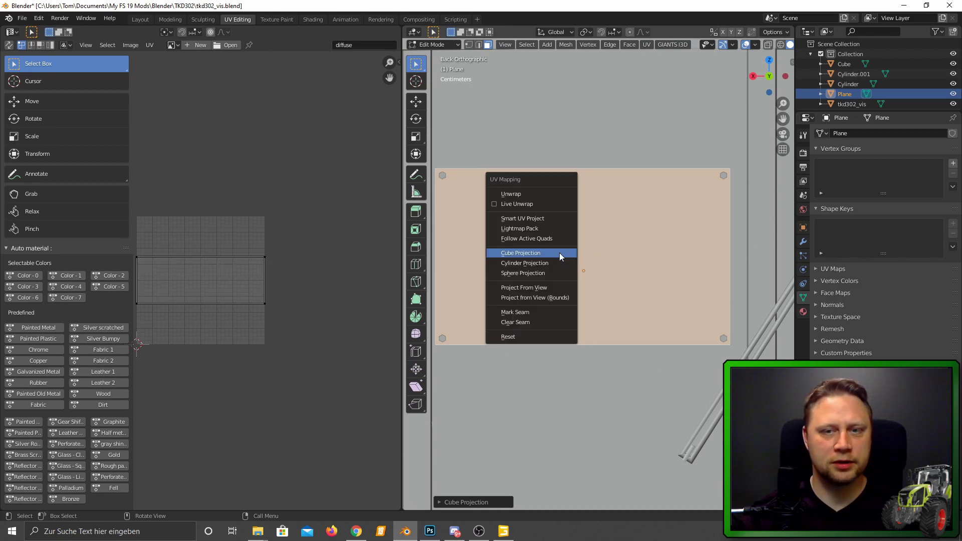
click(543, 285)
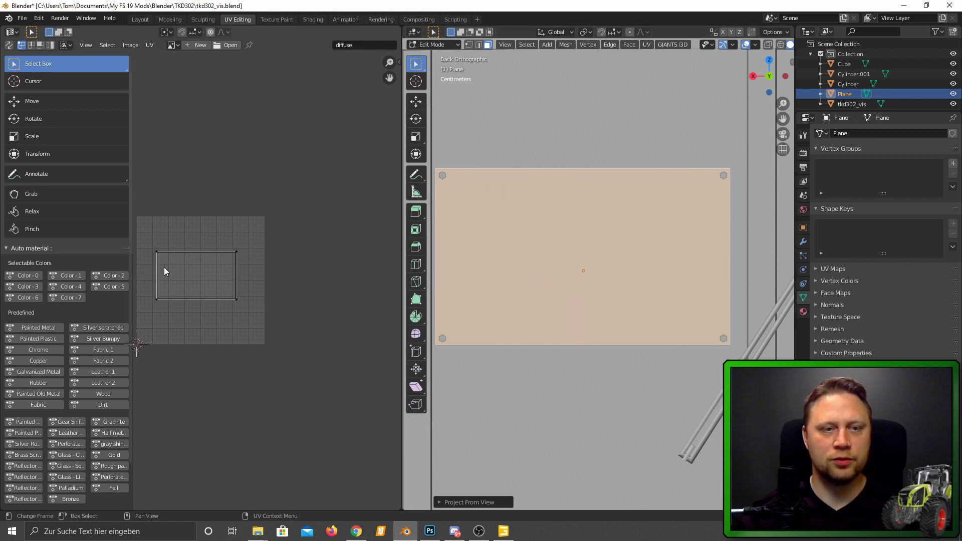
key(u)
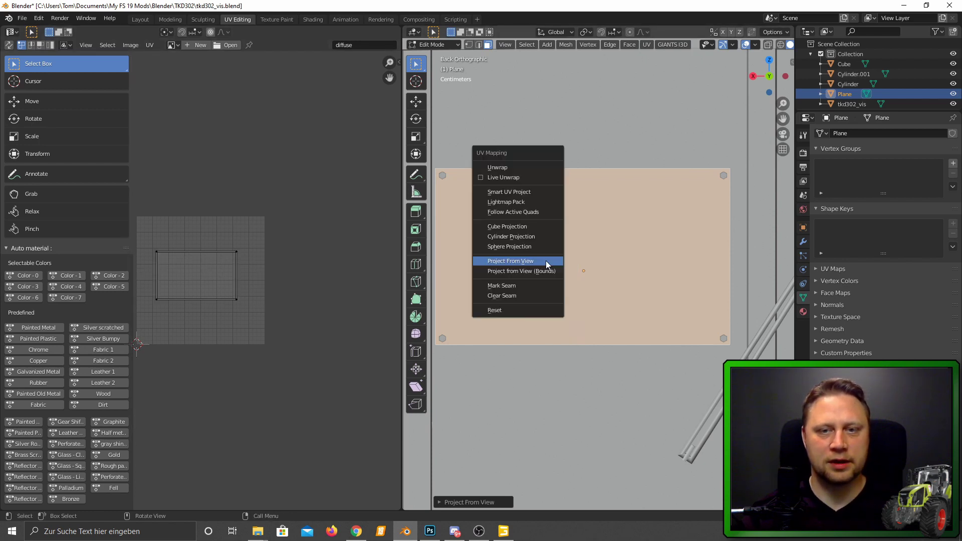
click(500, 260)
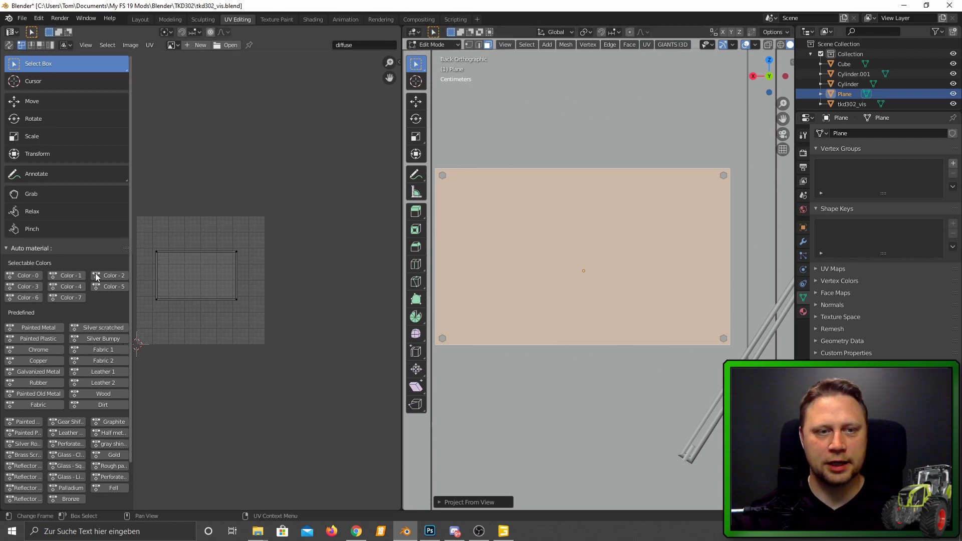
scroll(135, 257, up, 1)
Step: Scale the sign's UV rectangle up about 1.23 and shift it on the grid
key(b)
drag(225, 317, 294, 338)
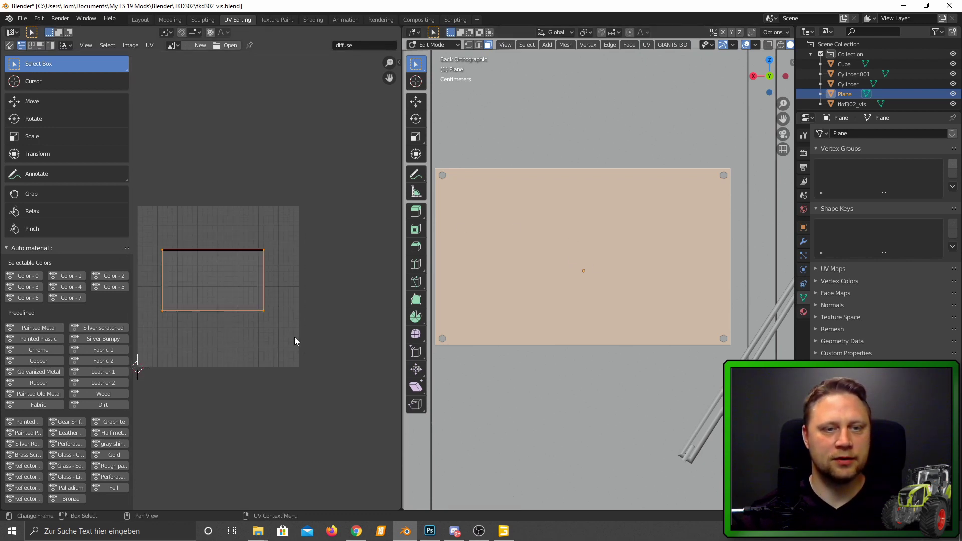
key(s)
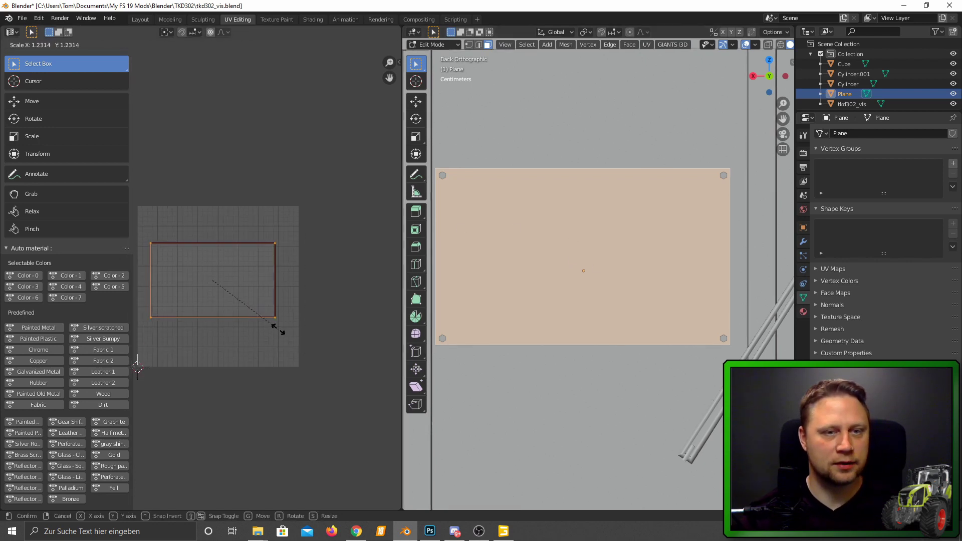
click(288, 335)
key(g)
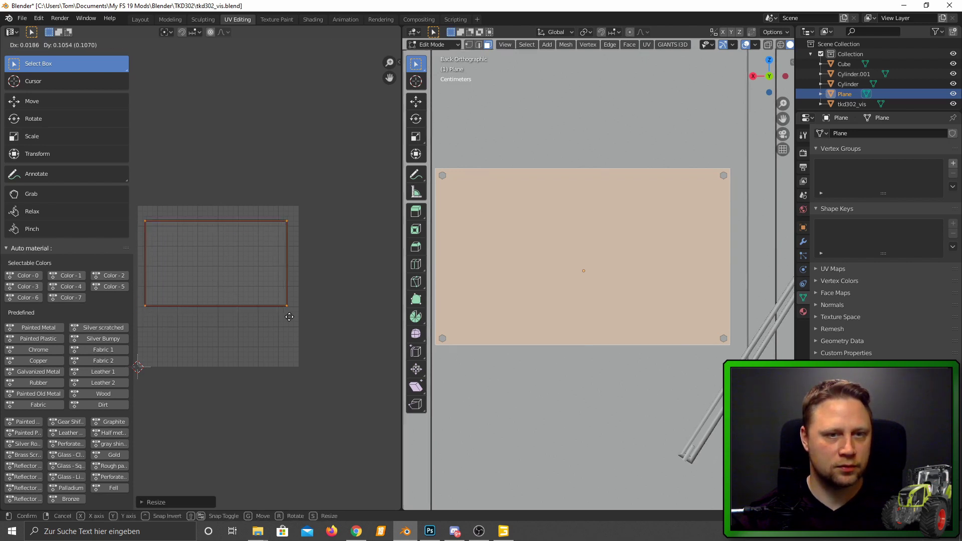
click(290, 318)
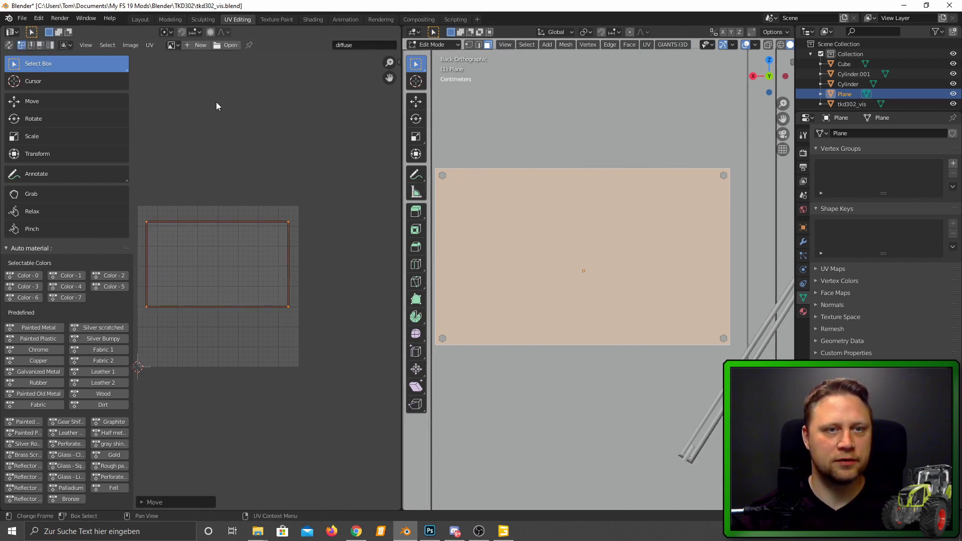
click(149, 46)
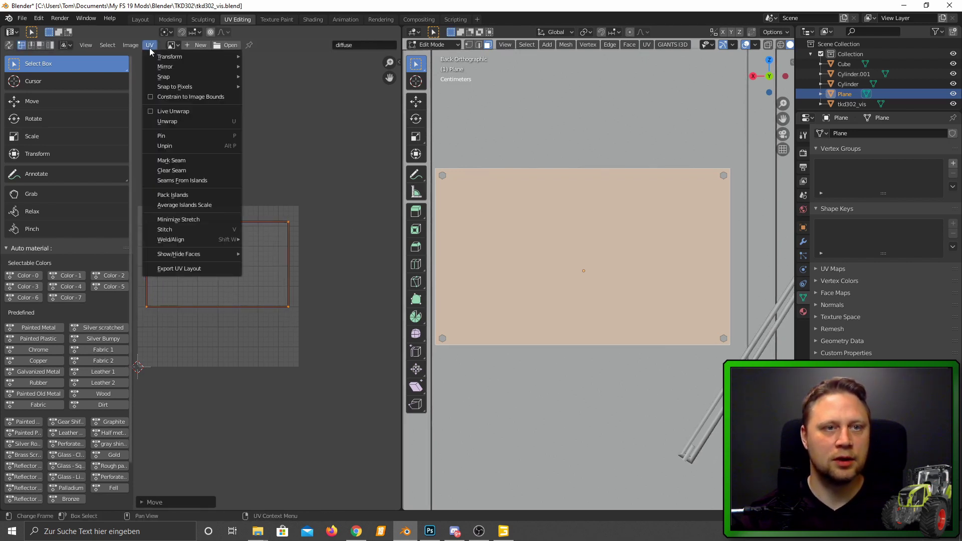
Step: Export the UV layout as a 1024 PNG, hide tkd302_vis, and switch to Photoshop
click(207, 269)
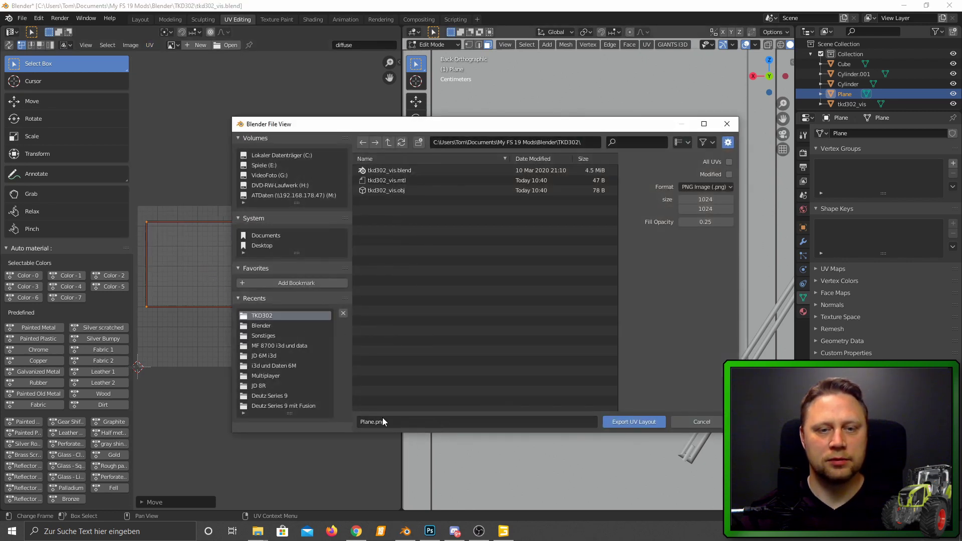
click(634, 421)
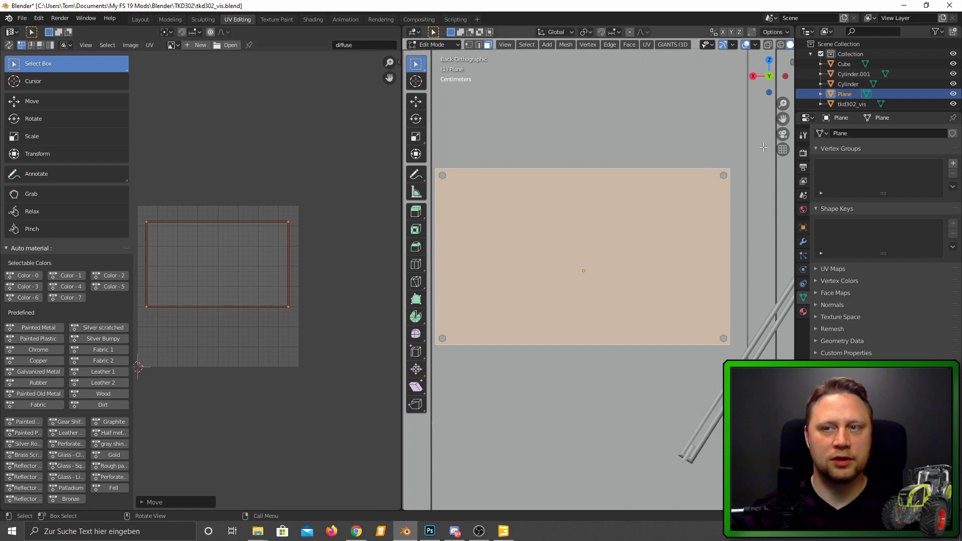
click(953, 104)
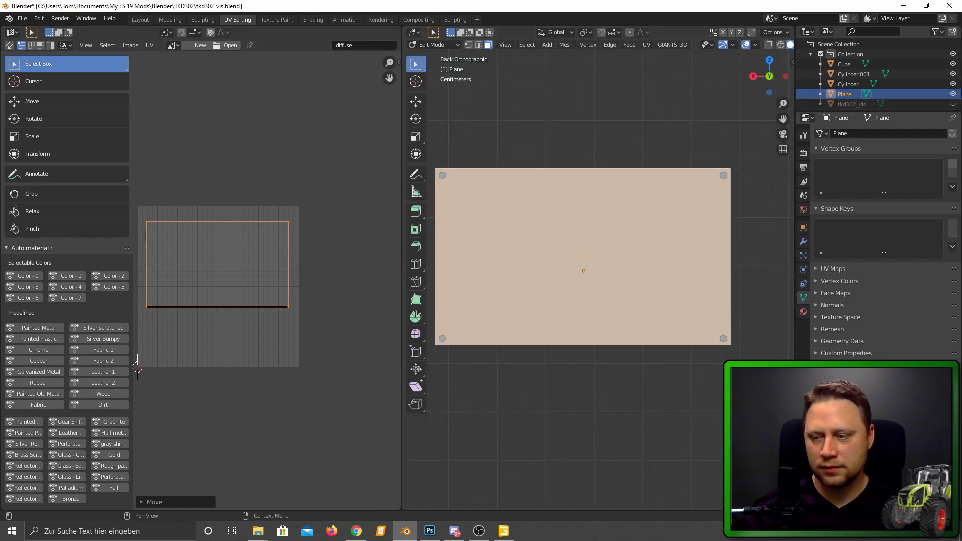
key(alt+Tab)
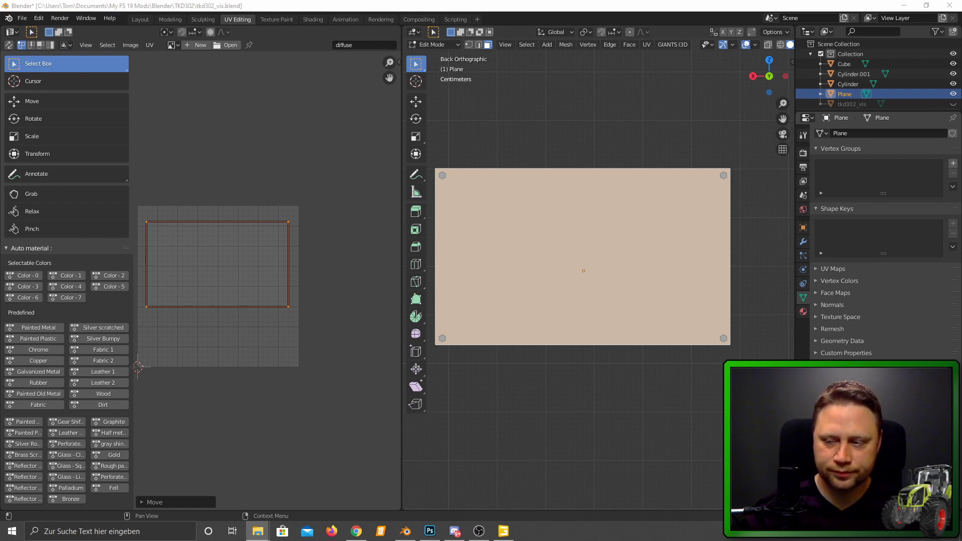
key(alt+Tab)
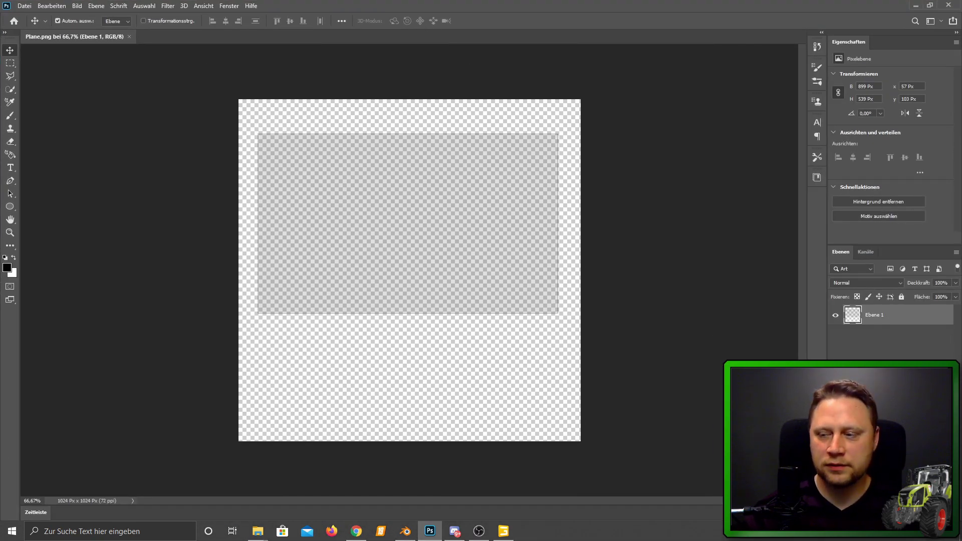
Step: Place the TOGAVIDO logo small near the top of the UV rectangle
key(alt+Tab)
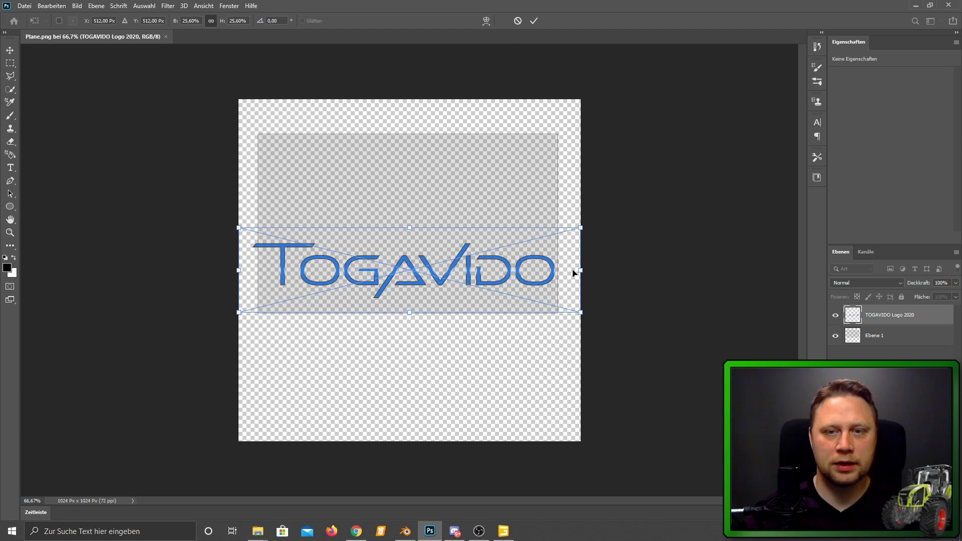
drag(580, 310, 469, 289)
drag(405, 275, 445, 188)
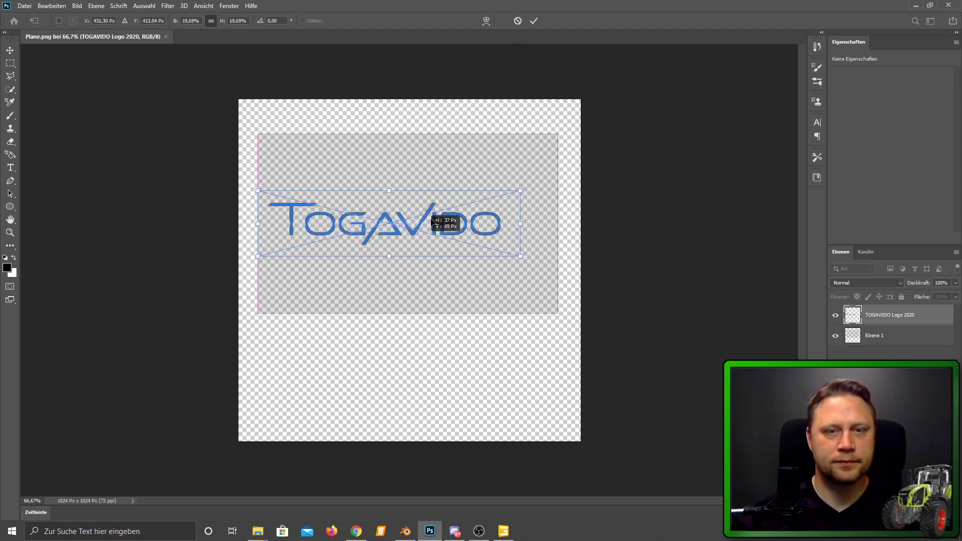
click(533, 21)
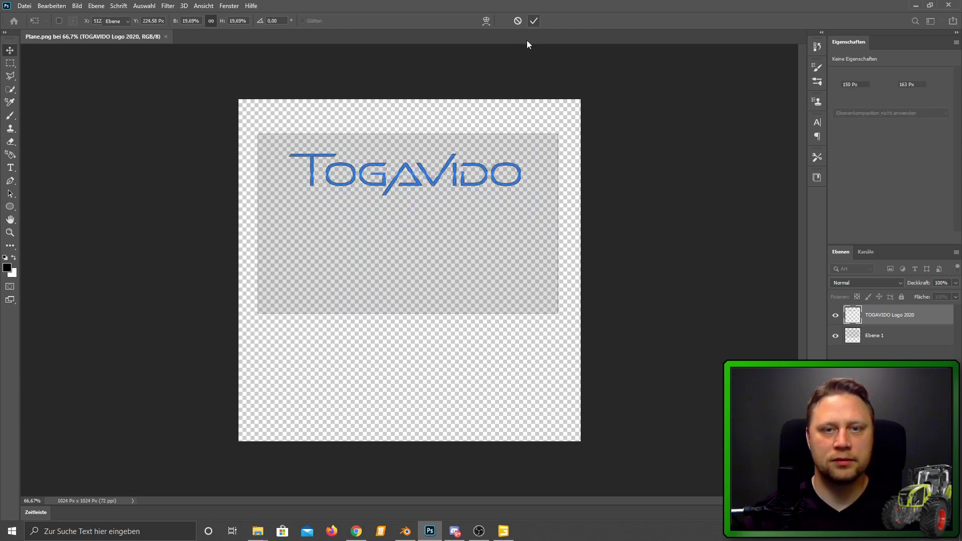
Step: Give the logo layer a Schlagschatten (drop shadow) style
double_click(923, 319)
click(459, 465)
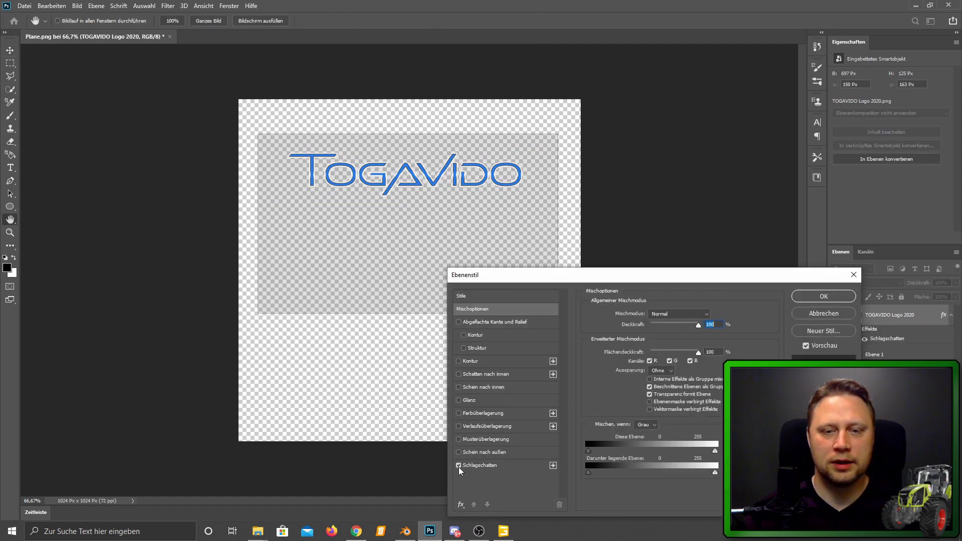
click(810, 299)
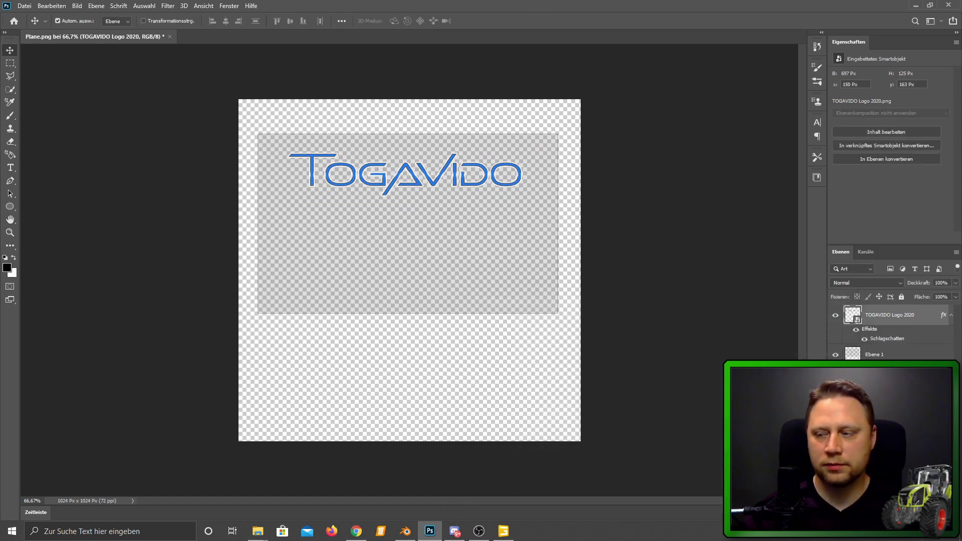
click(258, 531)
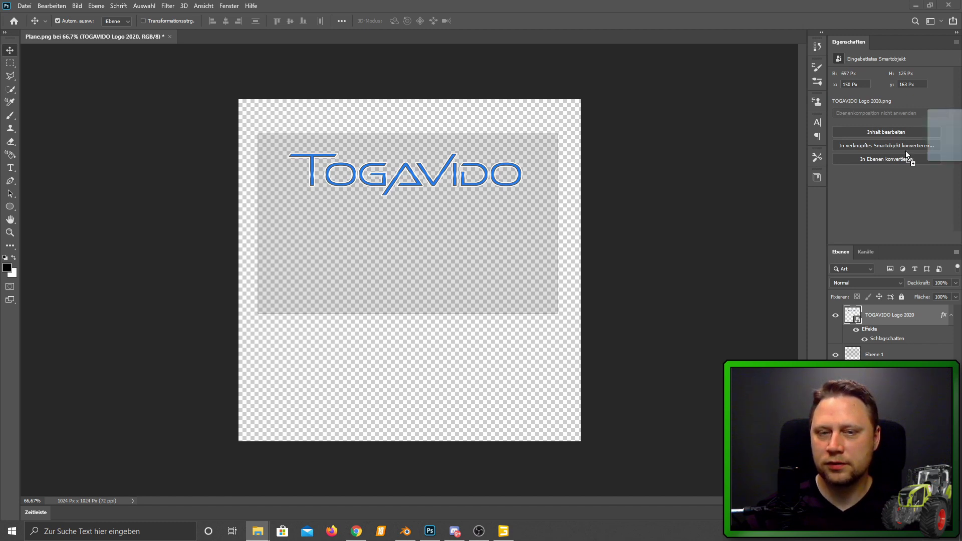
Step: Place the tractor screenshot behind the logo, hiding Ebene 1 and keeping the logo on top
drag(432, 221, 470, 215)
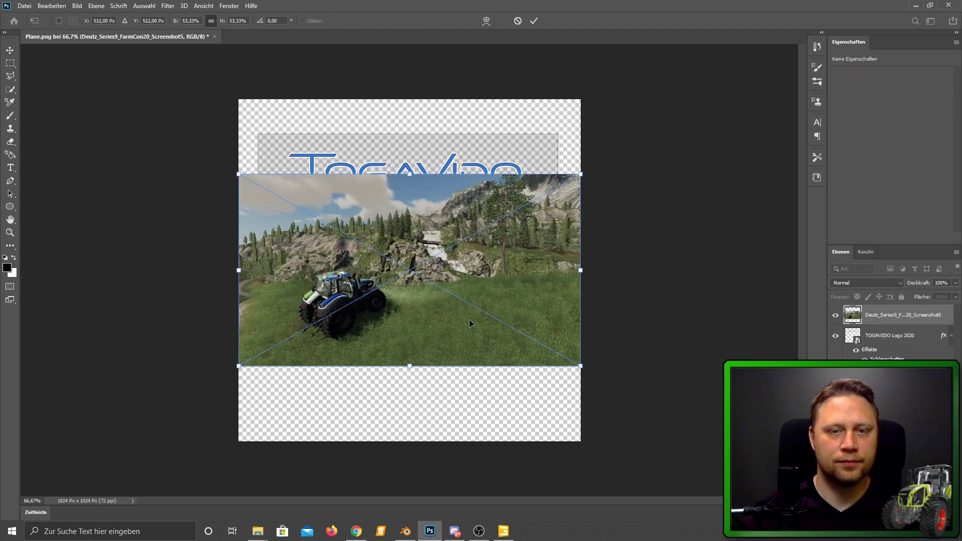
drag(469, 319, 472, 258)
key(Return)
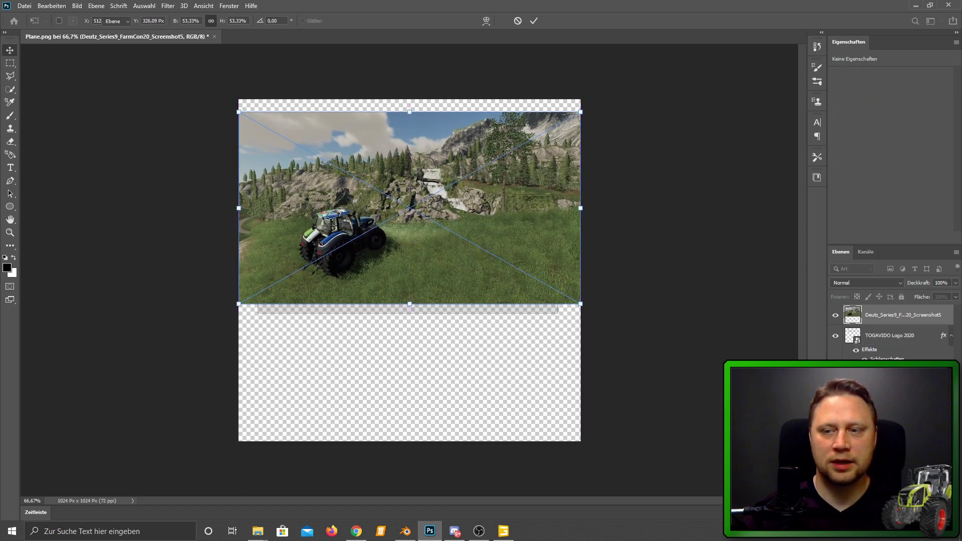
drag(898, 244, 882, 158)
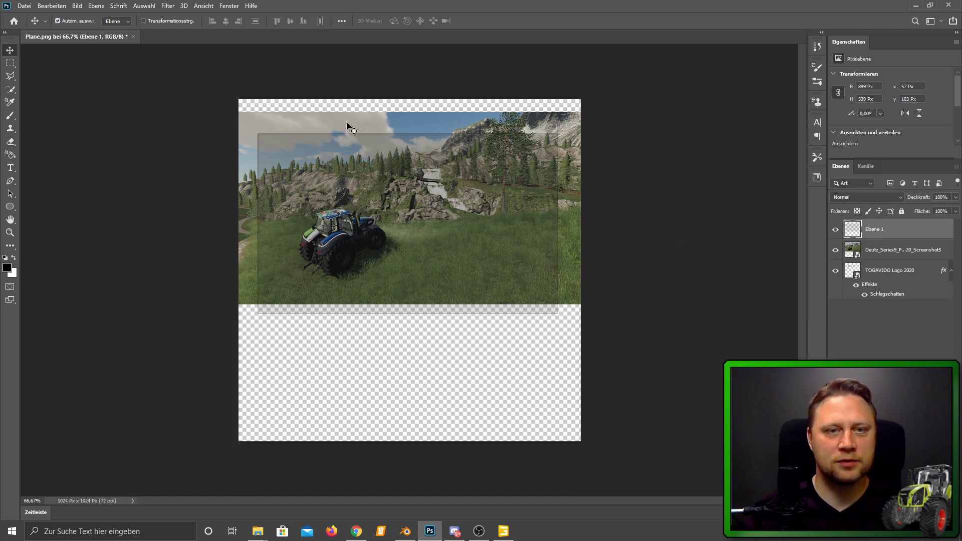
mouse_move(349, 128)
mouse_down()
mouse_move(357, 136)
mouse_move(340, 135)
mouse_up()
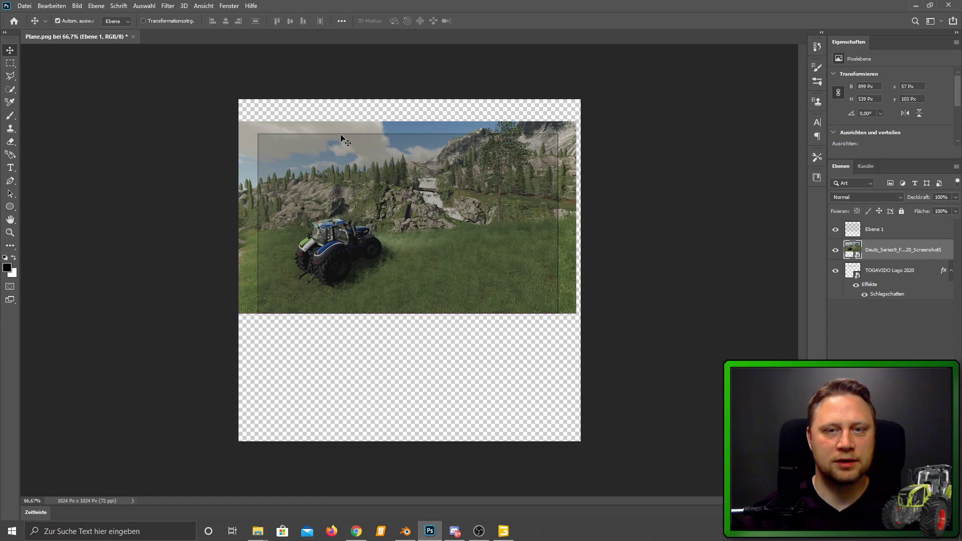
click(836, 230)
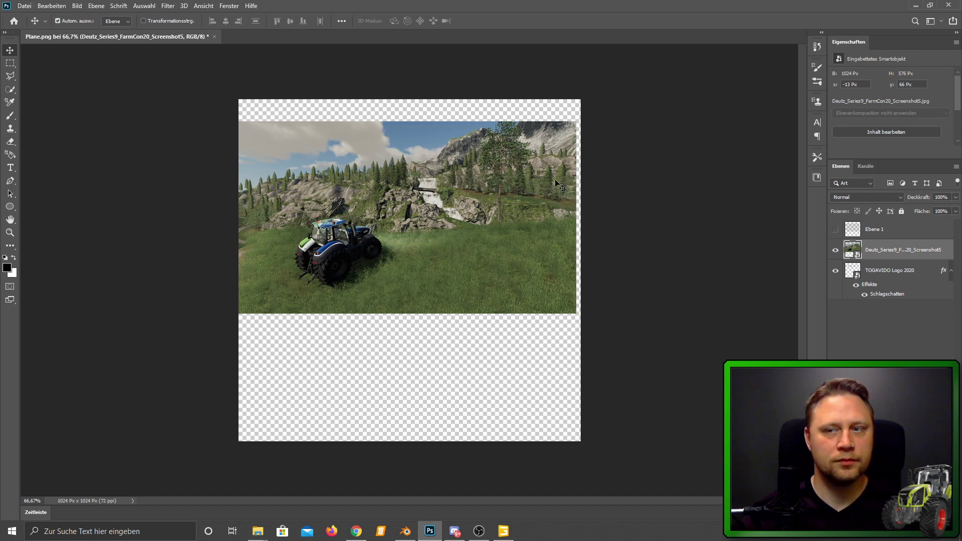
drag(899, 272, 892, 241)
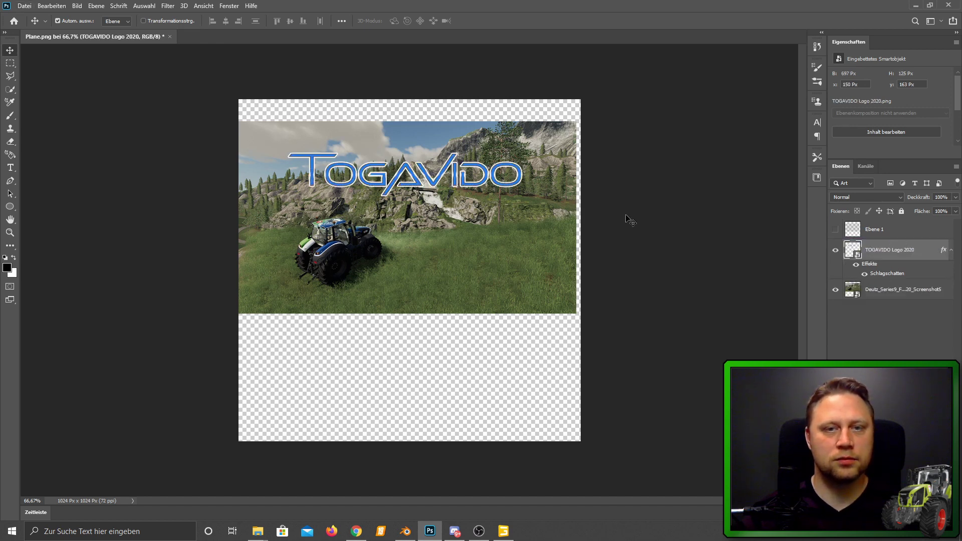
Step: Save the image as Plane.dds in DDS format and return to Blender
click(25, 6)
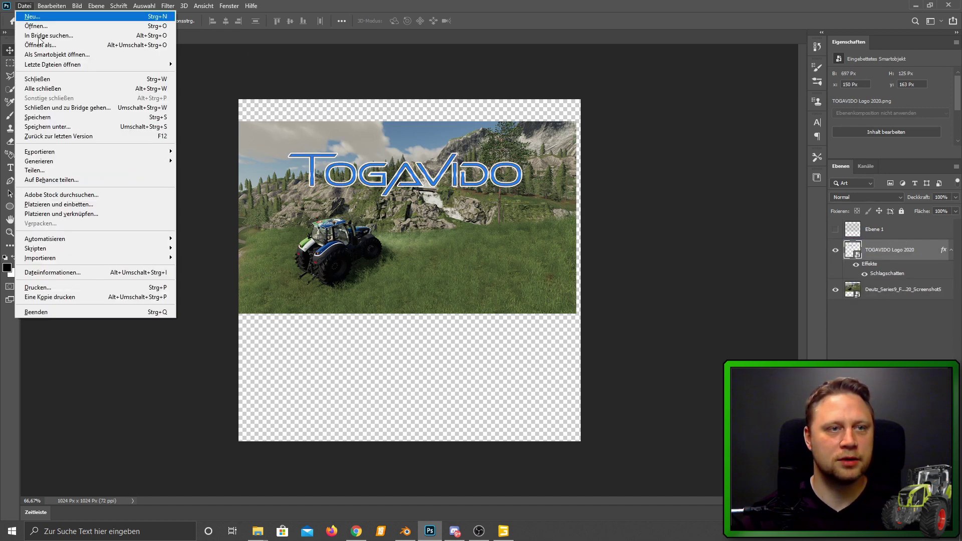
click(65, 127)
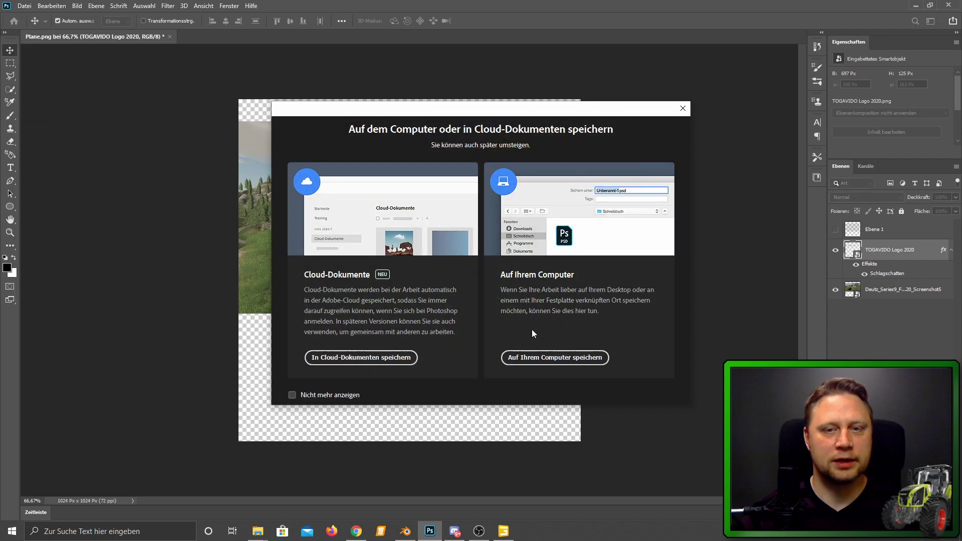
click(551, 357)
click(191, 273)
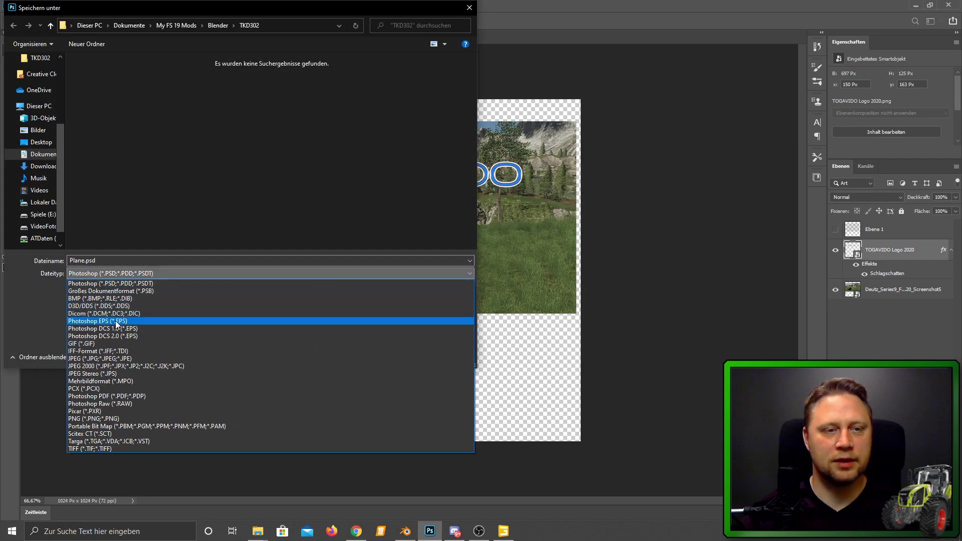
click(88, 307)
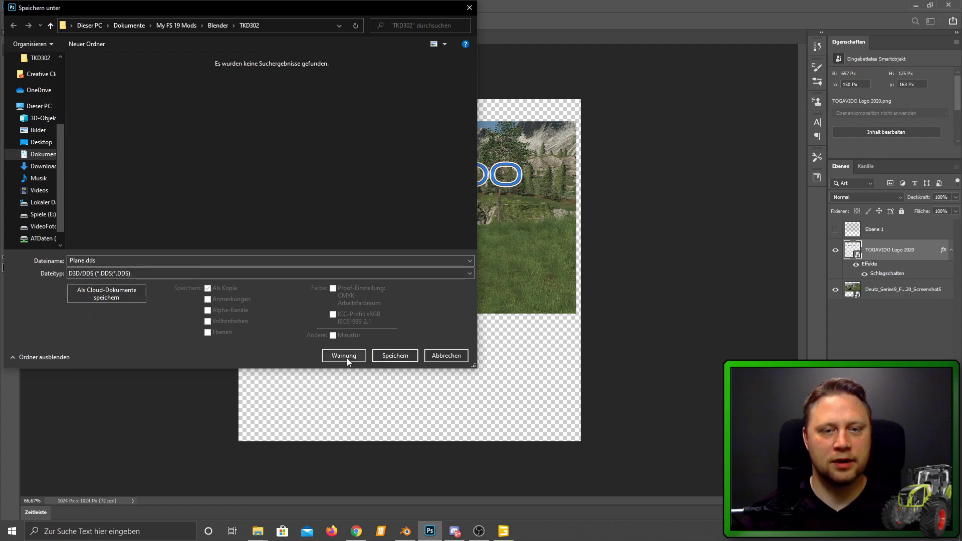
click(384, 357)
key(Return)
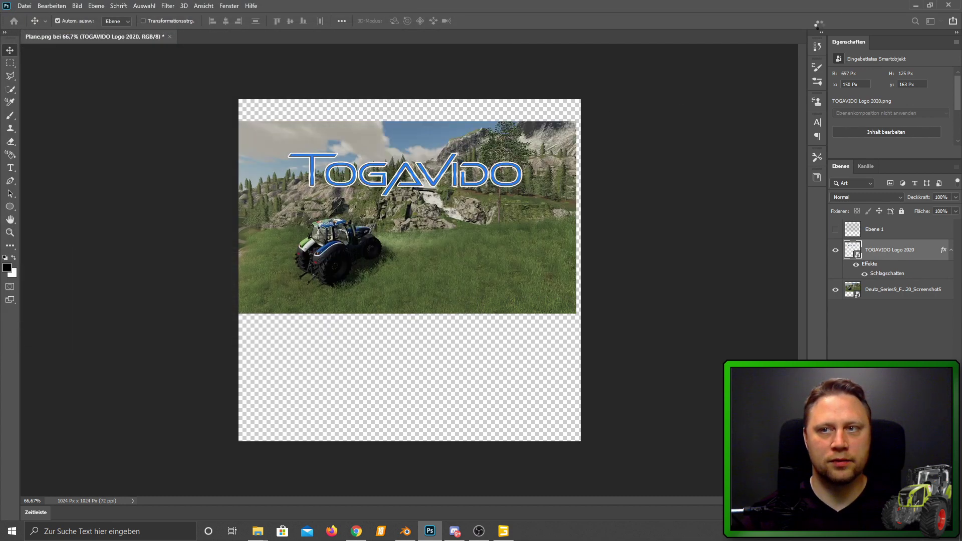
click(915, 6)
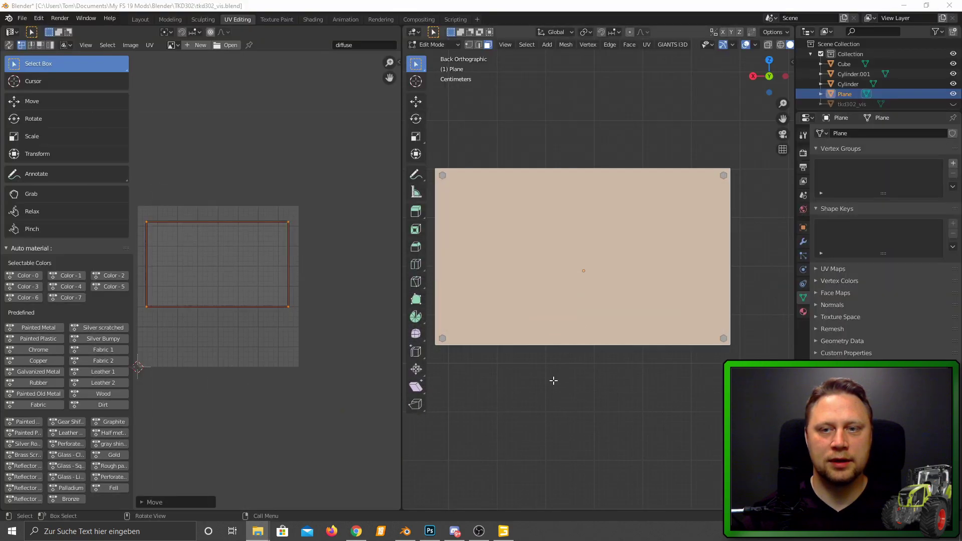
Step: Save the Blender scene as luschild.blend
click(22, 18)
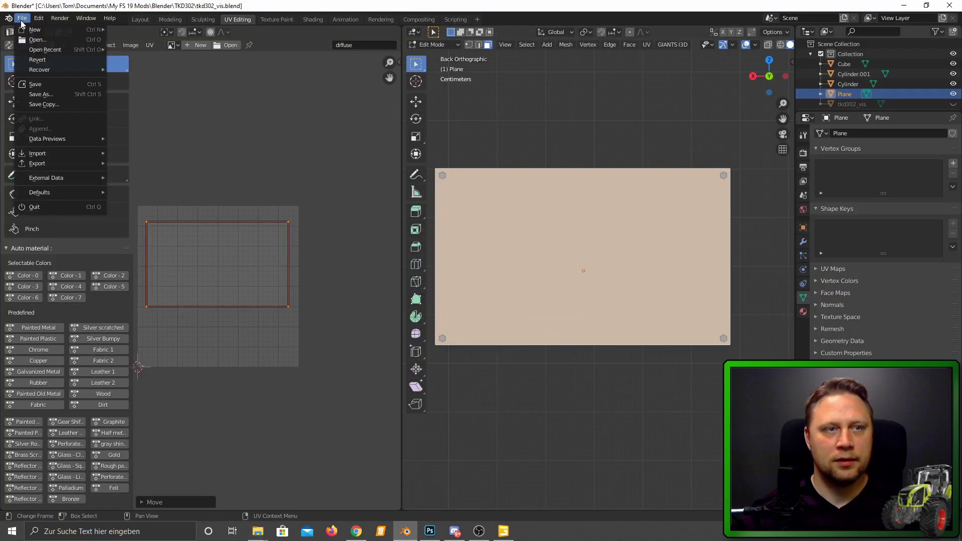
click(40, 94)
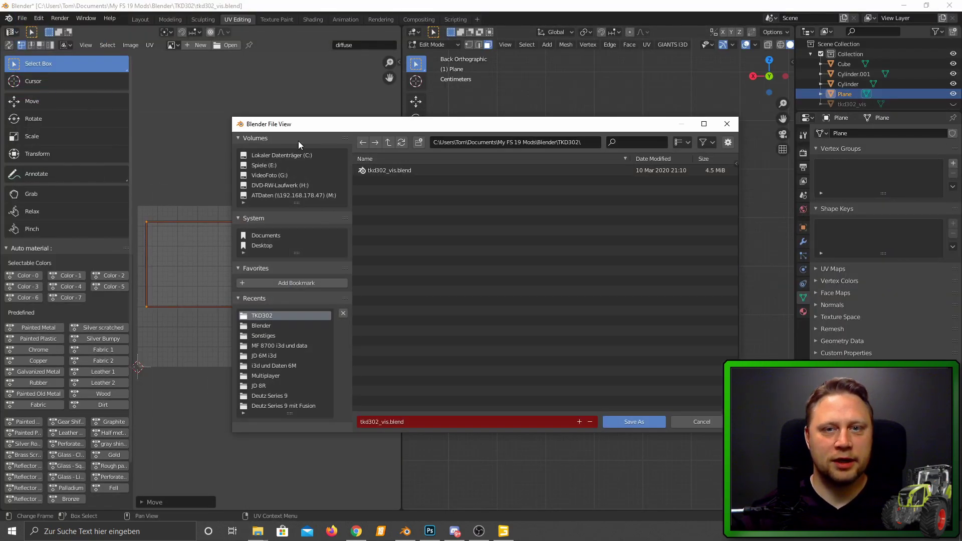
click(396, 421)
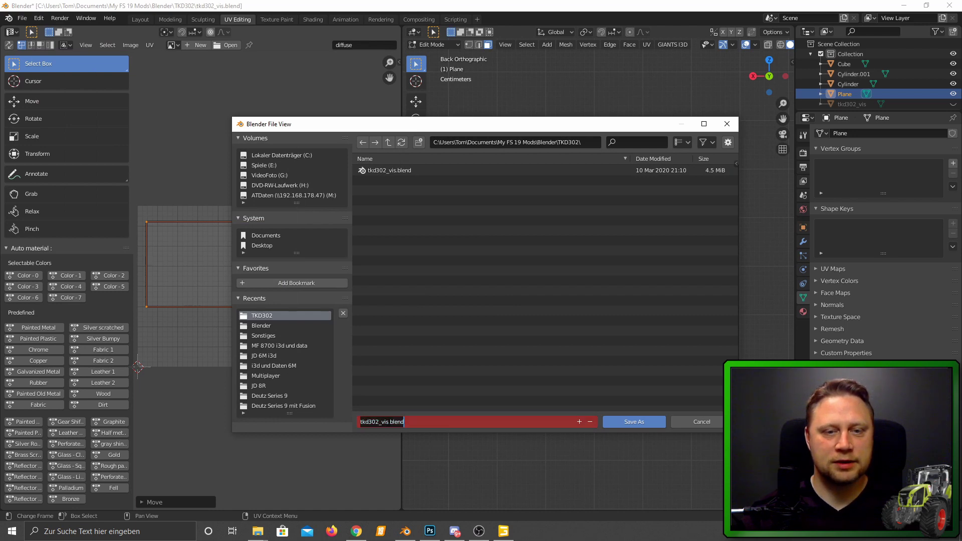
drag(388, 421, 313, 424)
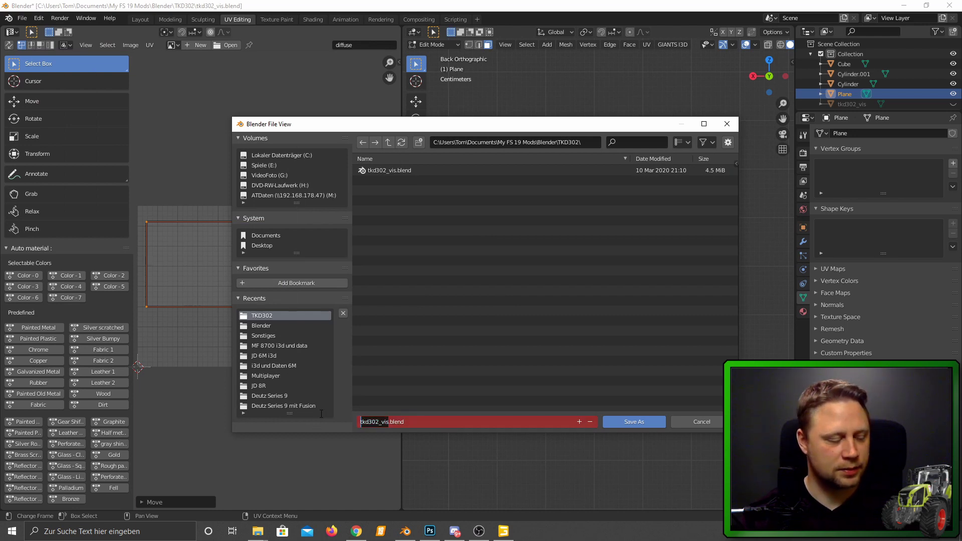
text(luschild)
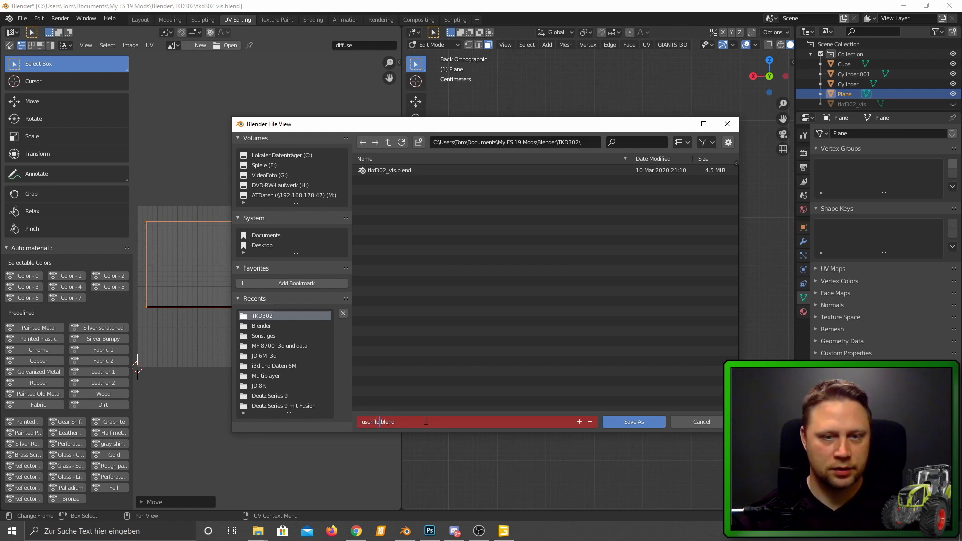
click(638, 425)
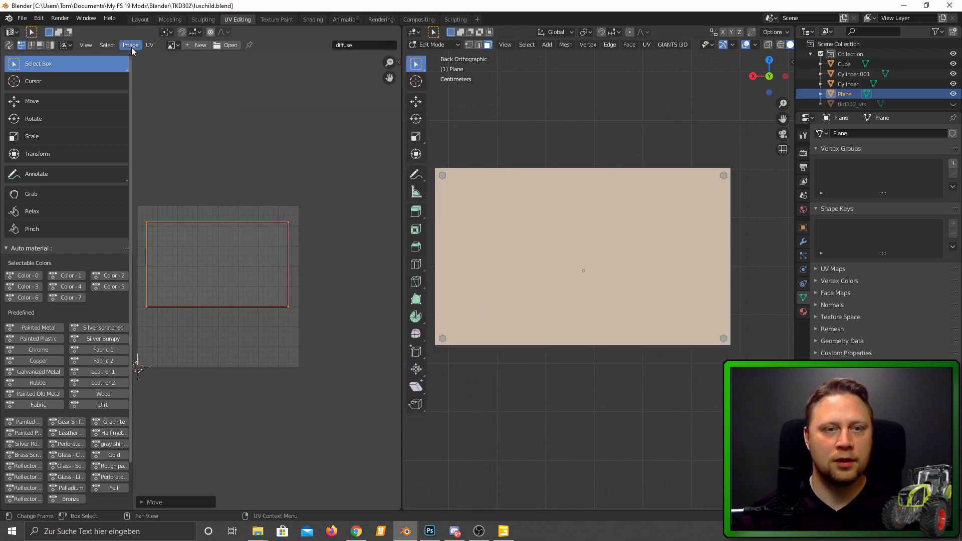
Step: Delete the tkd302_vis object from the scene
click(850, 104)
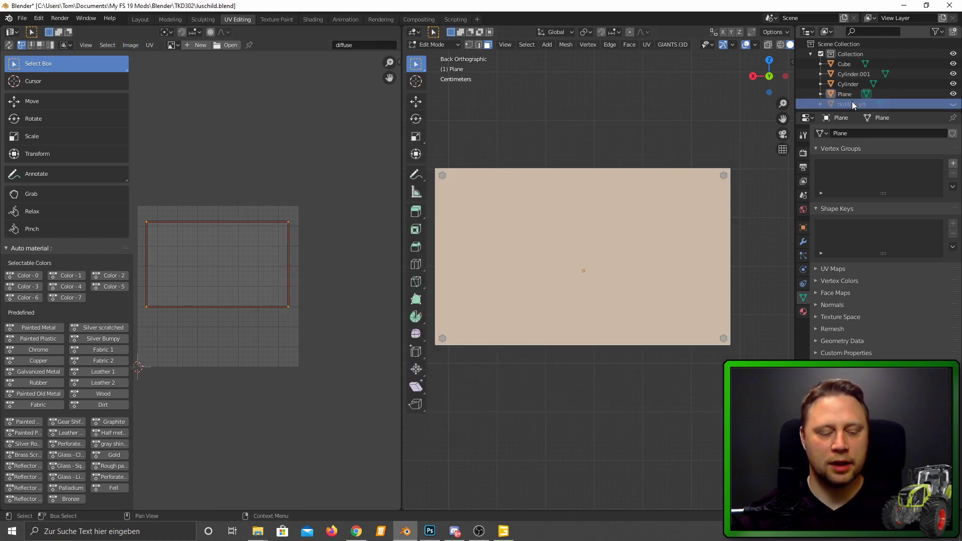
right_click(852, 102)
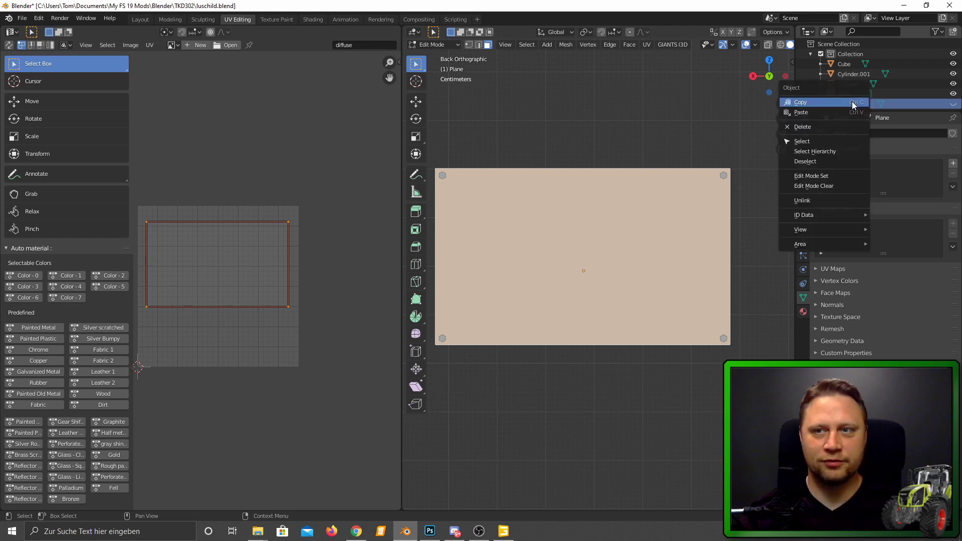
click(832, 127)
mouse_move(561, 179)
middle_down()
mouse_move(597, 406)
mouse_move(591, 366)
mouse_move(643, 154)
mouse_move(569, 144)
middle_up()
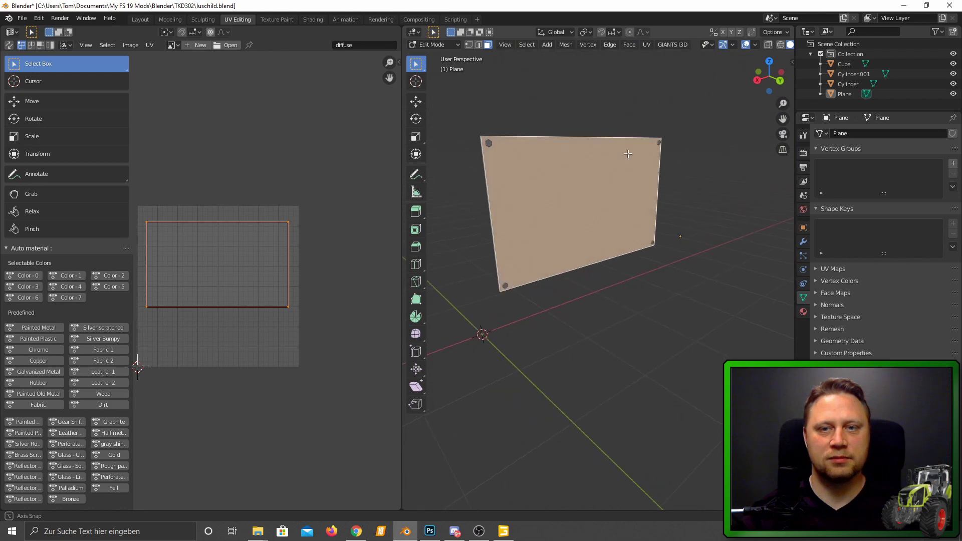
Step: Save luschild and export it to luschild.i3d, which fails with a 'default' material KeyError
click(22, 18)
click(34, 84)
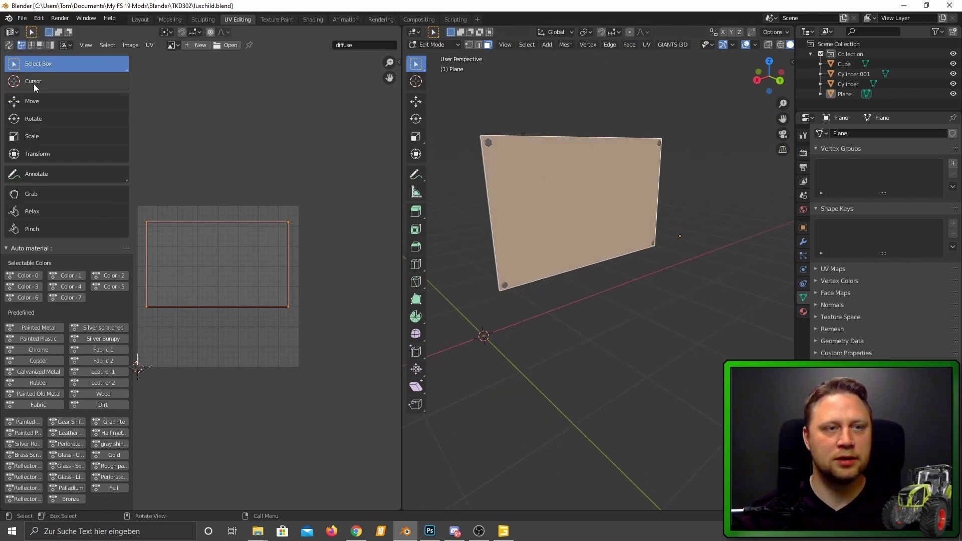
click(22, 18)
mouse_move(37, 163)
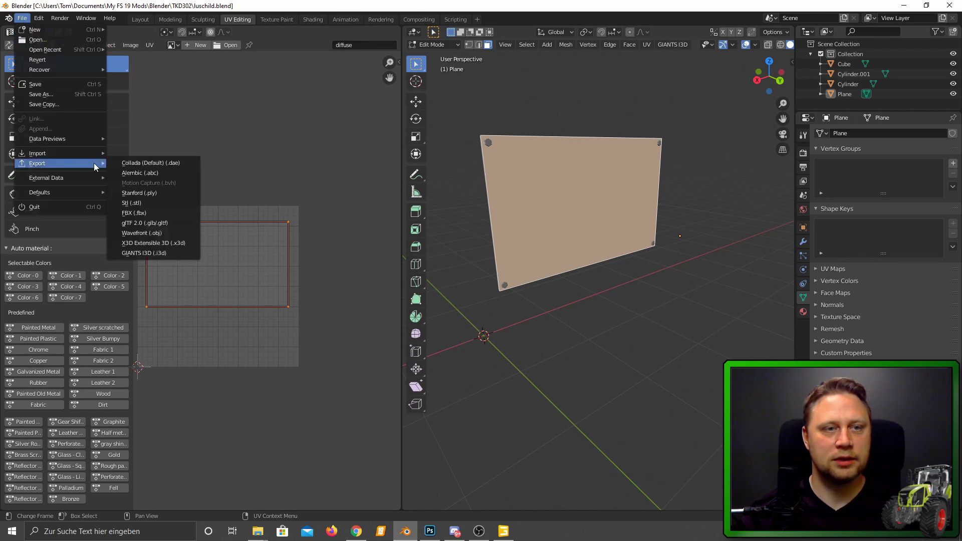
click(143, 254)
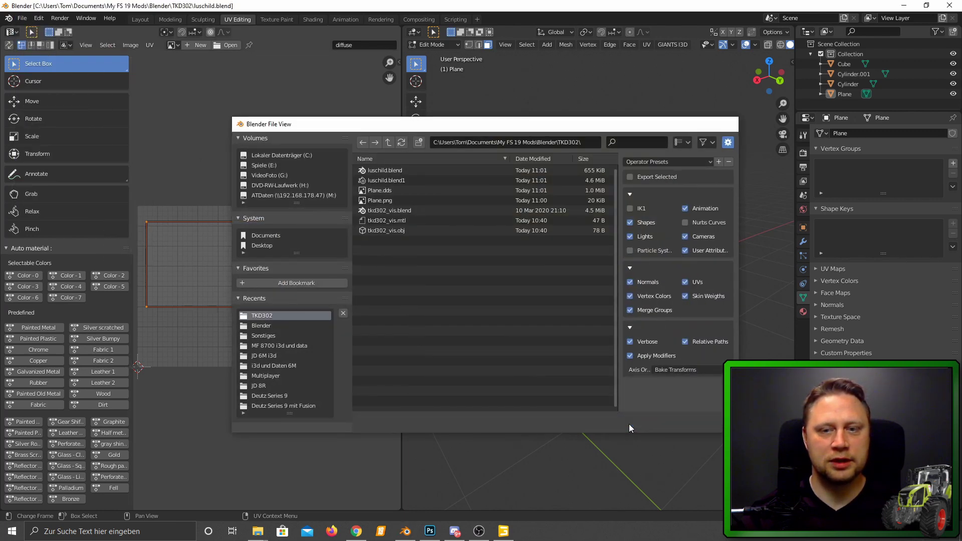
click(629, 424)
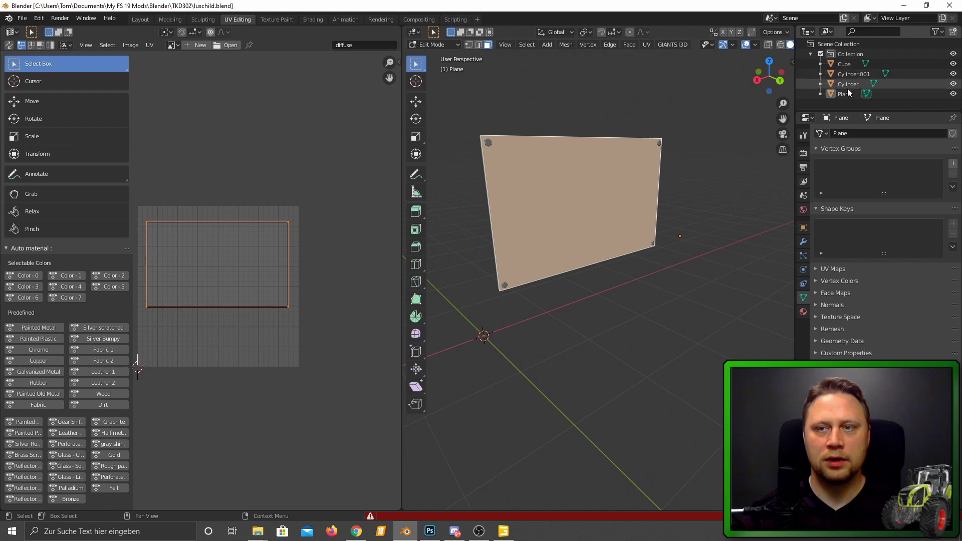
Step: Rename the sign plane's material from Material.001 to decal_mat
click(821, 94)
click(841, 95)
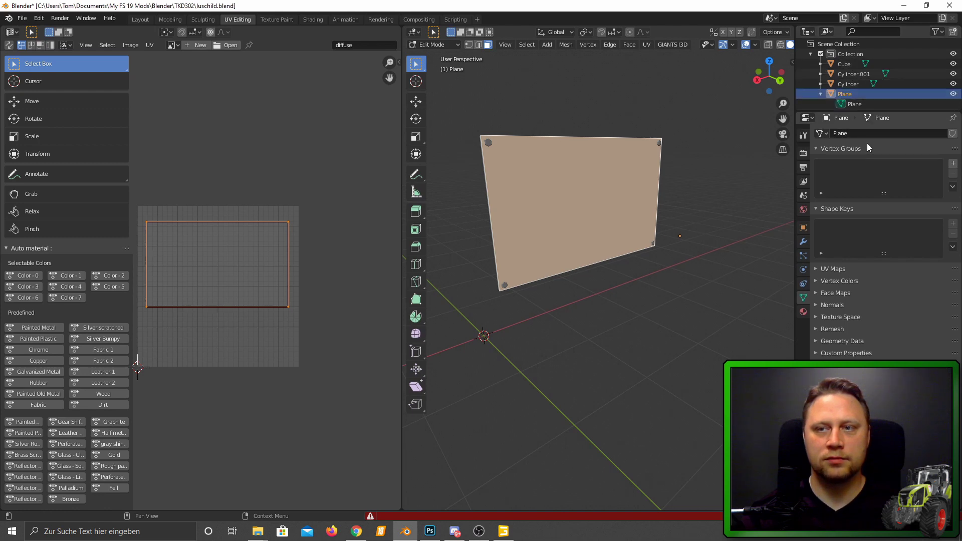
click(803, 310)
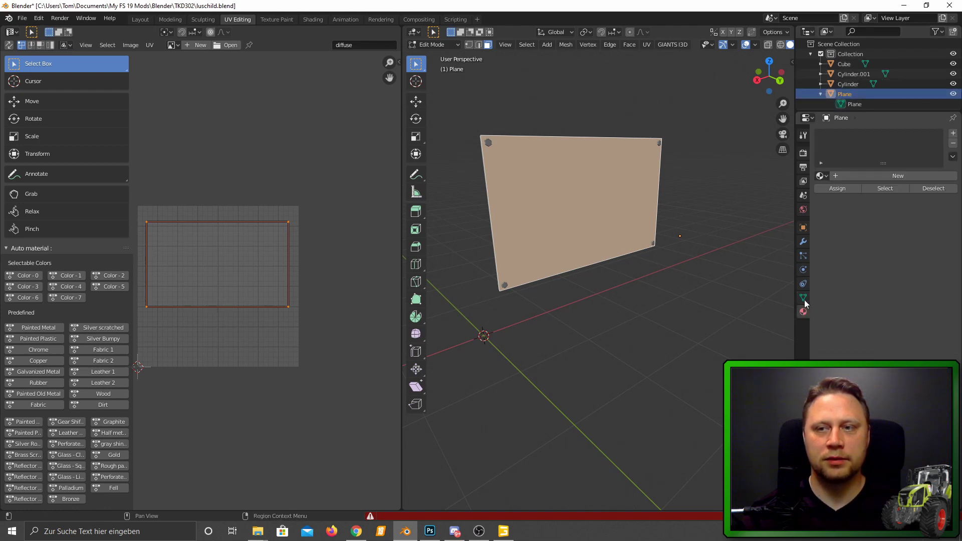
click(866, 176)
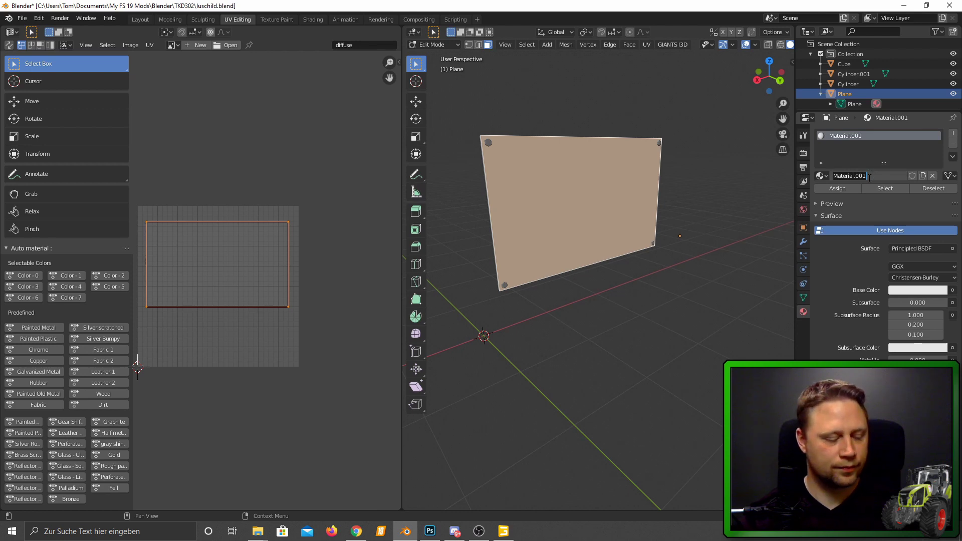
text(plane)
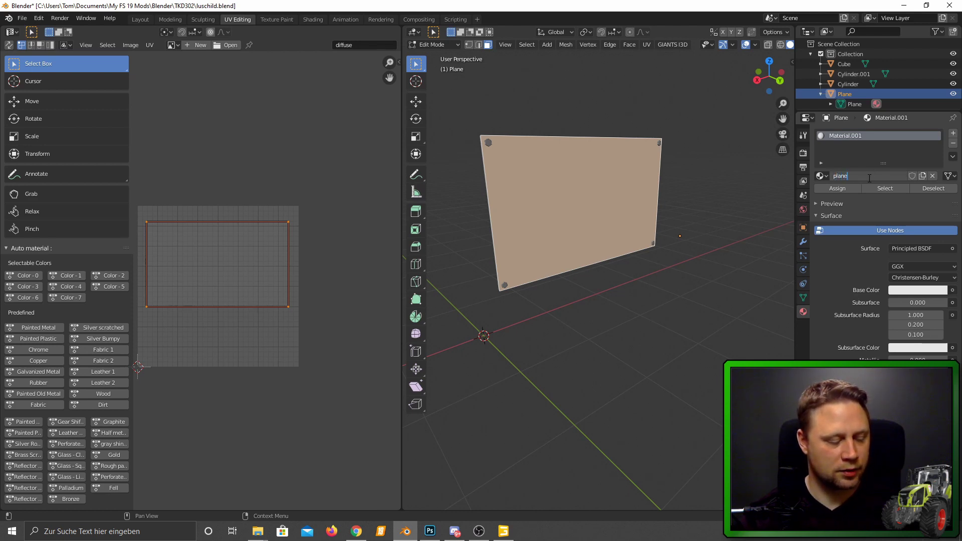
key(BackSpace)
key(BackSpace)
key(BackSpace)
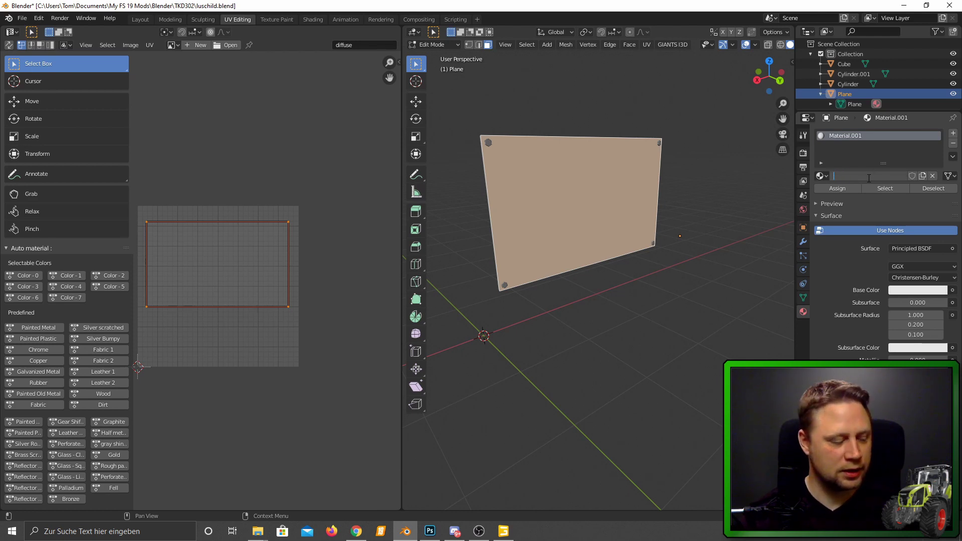
text(decal)
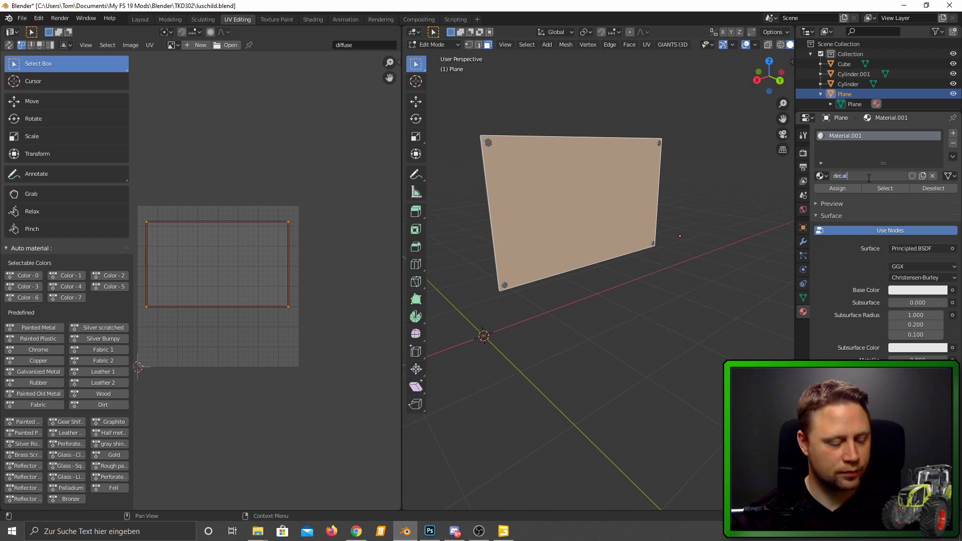
text(_m)
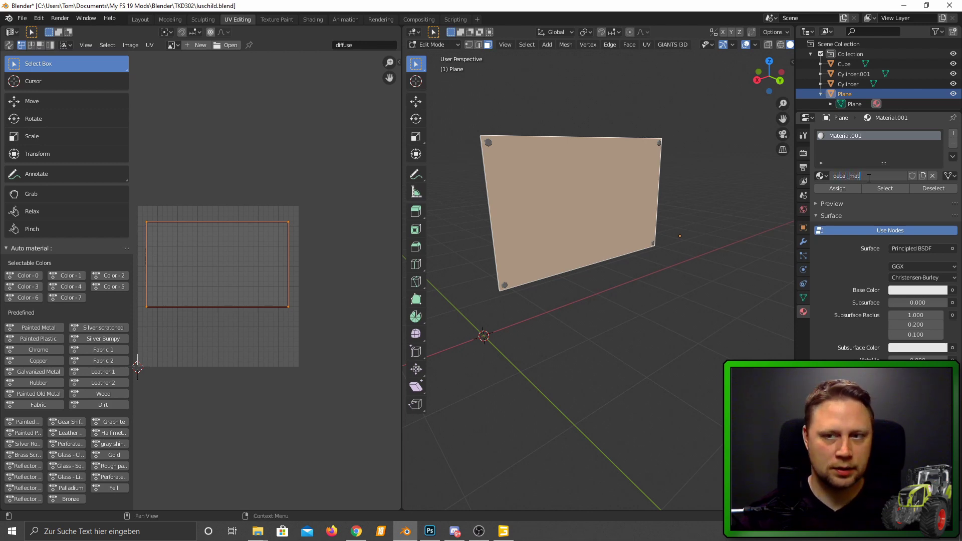
text(at)
key(Return)
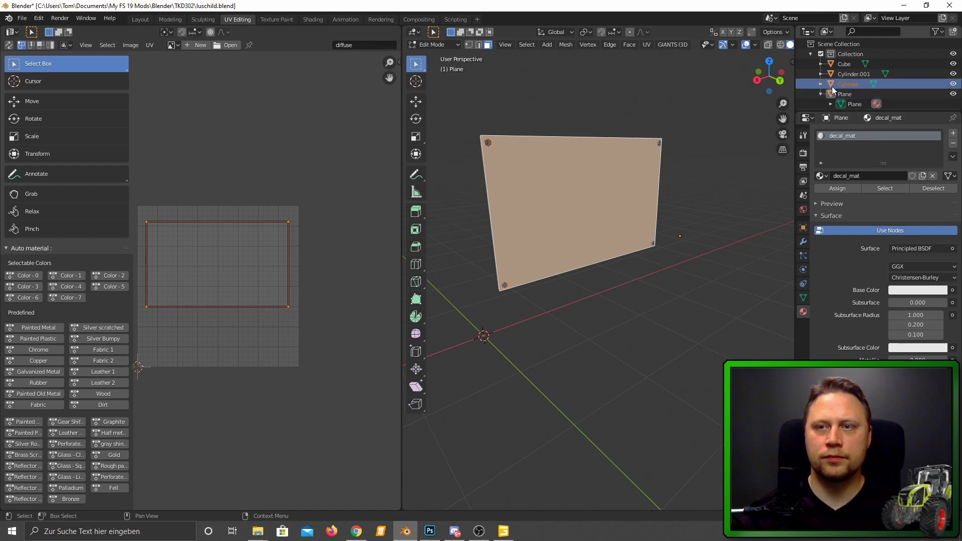
Step: Inspect the schraube_mat materials on Cylinder and Cylinder.001
click(845, 85)
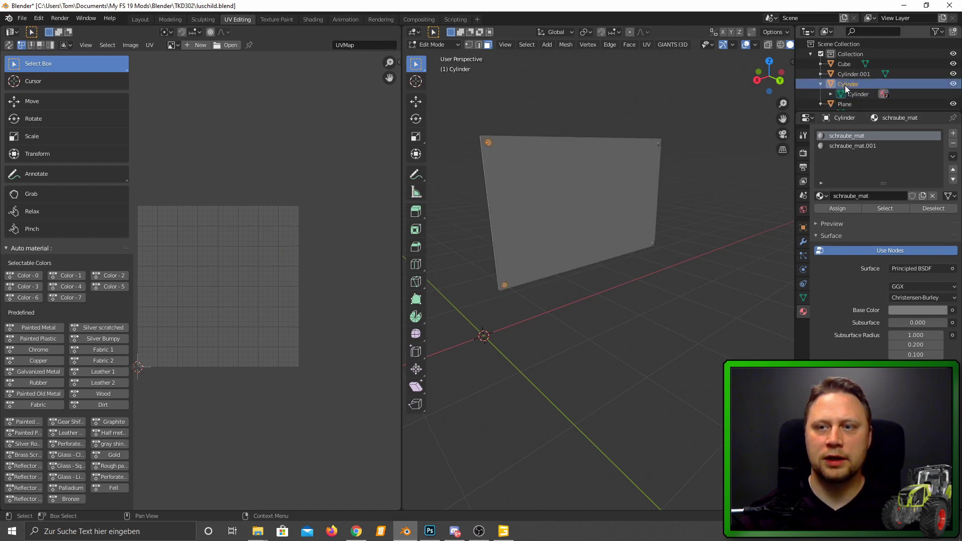
click(851, 94)
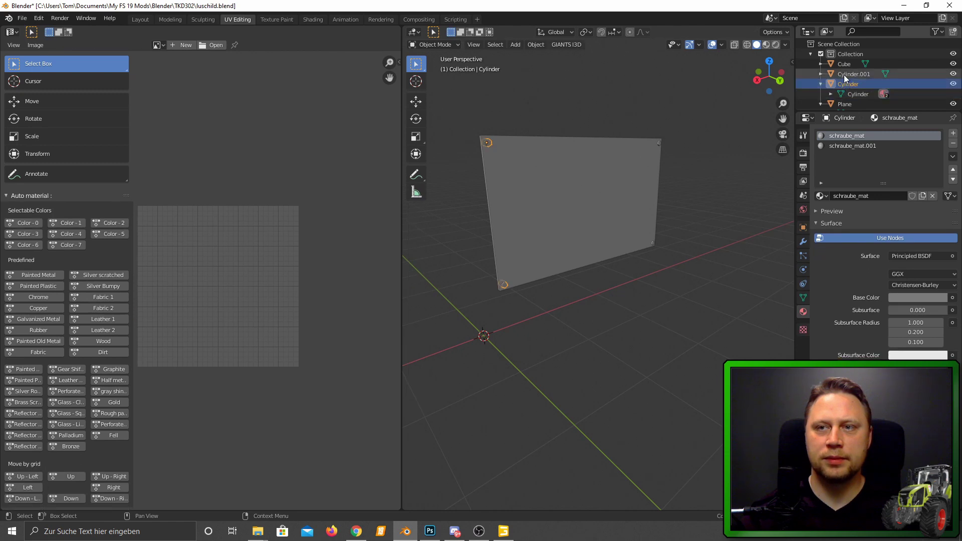
click(843, 74)
Step: Identify the screws by selecting Cylinder.001 and Cylinder and hiding each in the Outliner
click(821, 73)
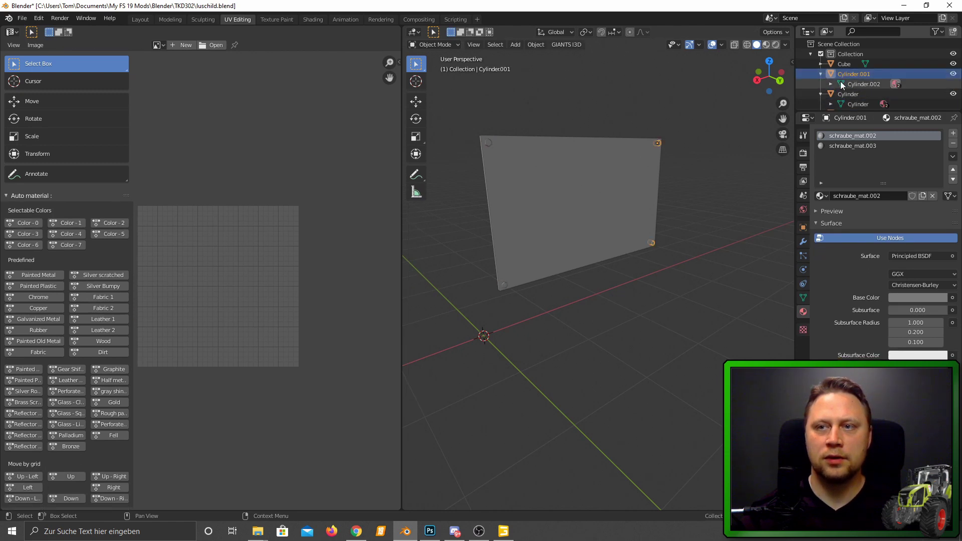
click(851, 83)
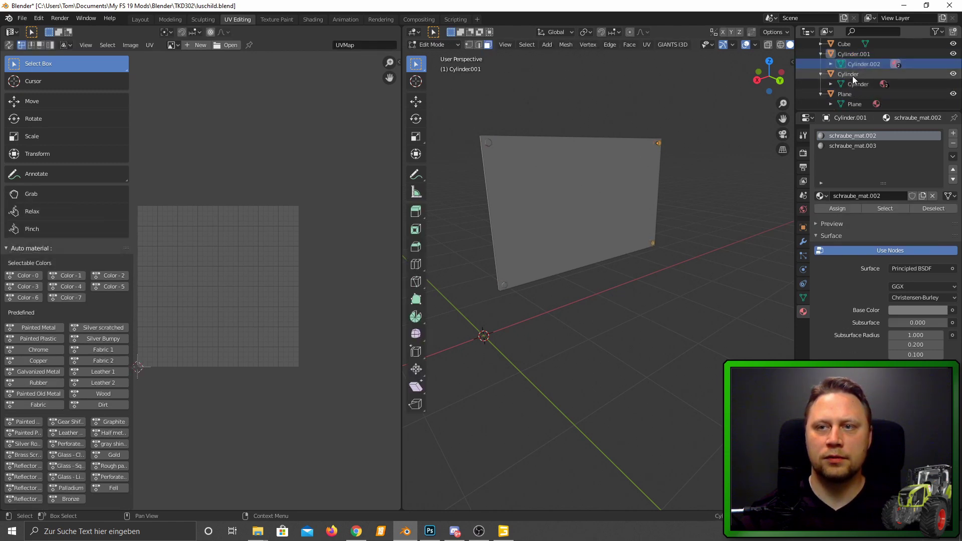
scroll(852, 77, down, 1)
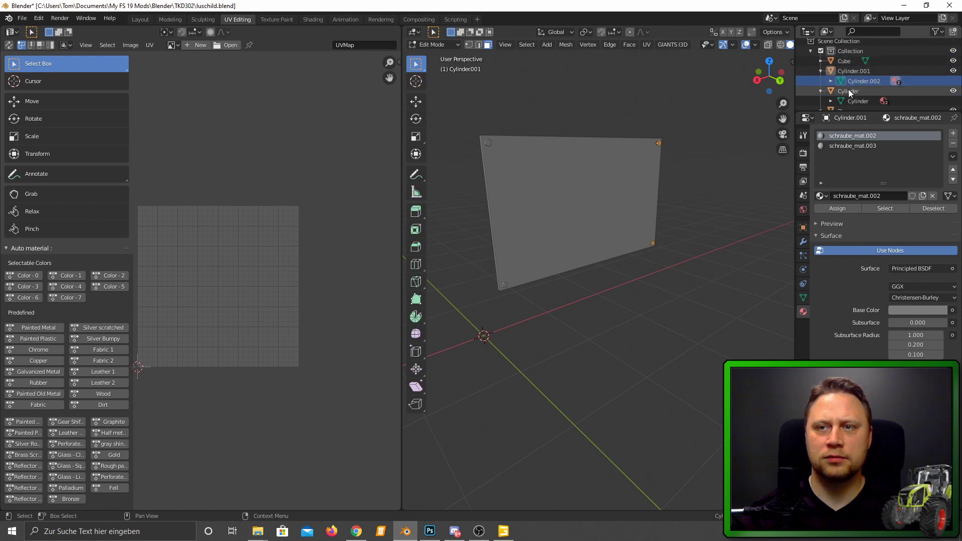
click(848, 90)
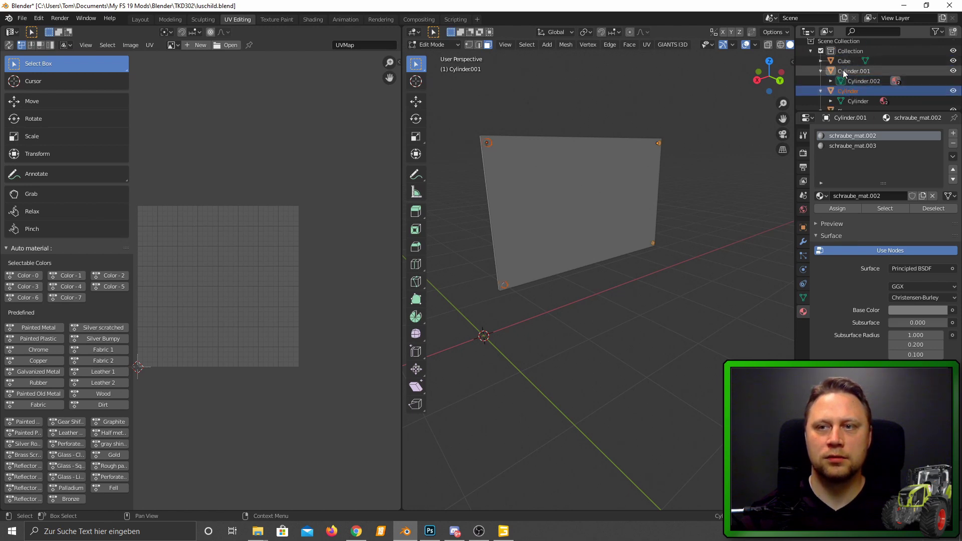
click(843, 73)
click(846, 91)
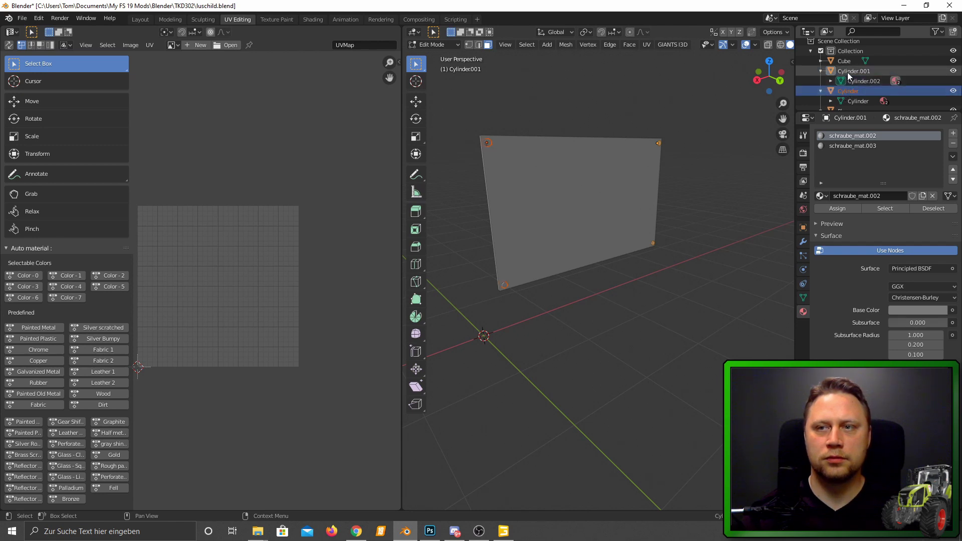
click(951, 72)
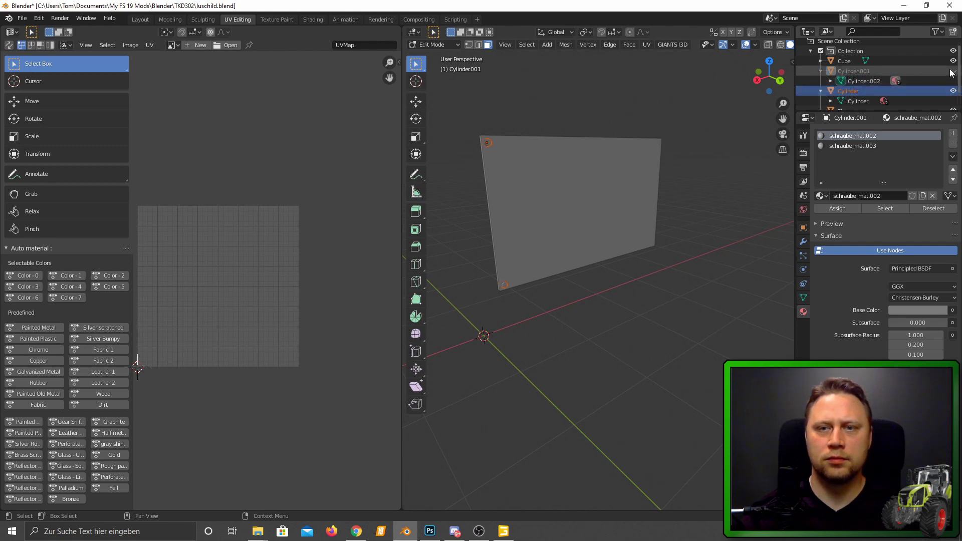
click(953, 92)
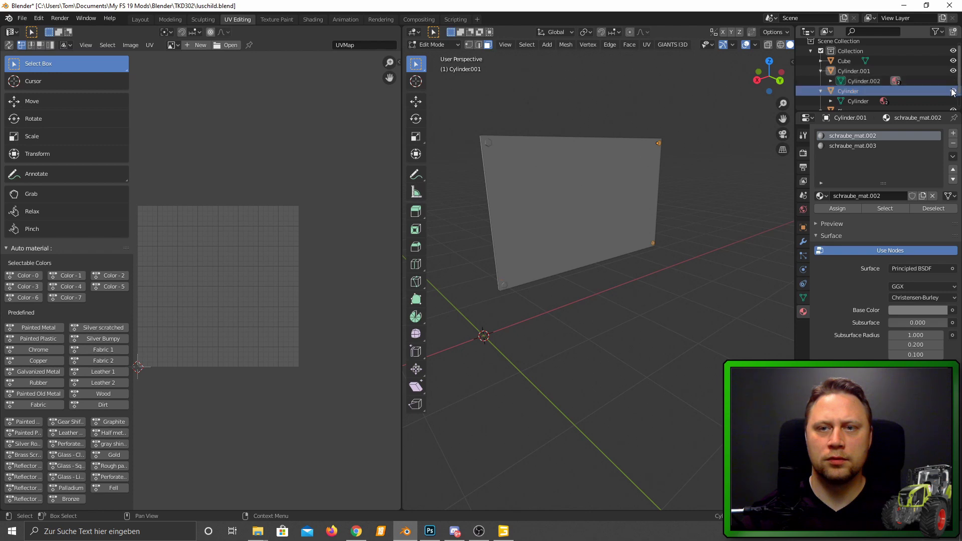
Step: Select Cylinder and Cylinder.001 together and return to the Layout workspace
ctrl+click(847, 73)
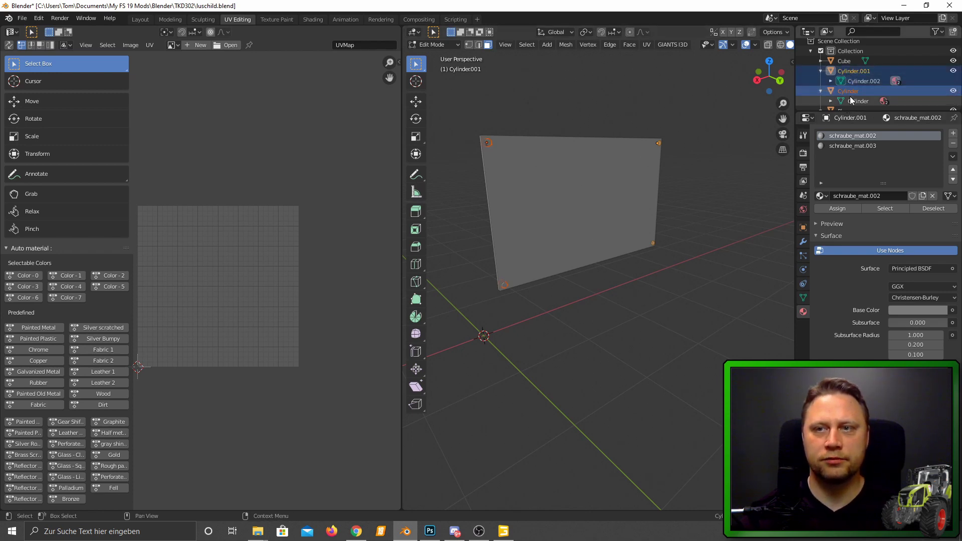
ctrl+click(846, 72)
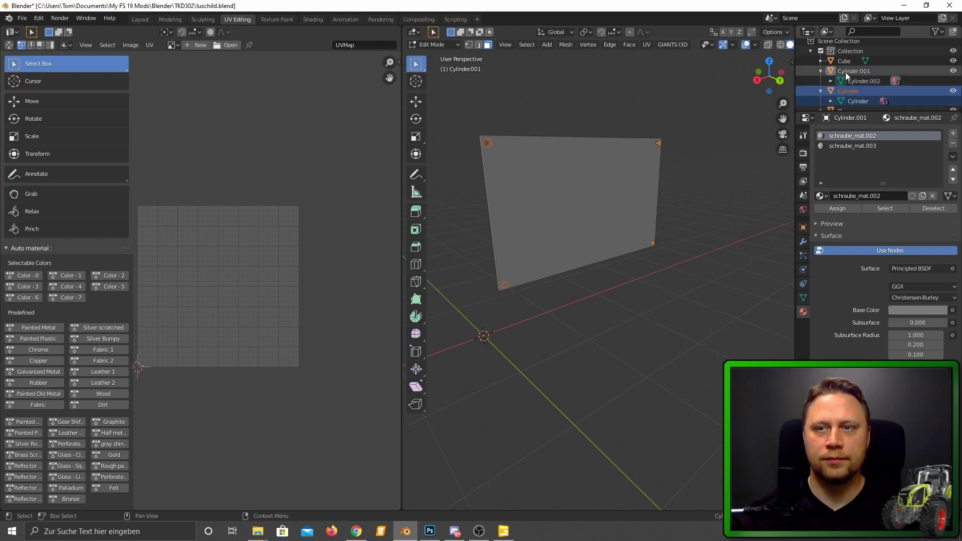
ctrl+click(846, 70)
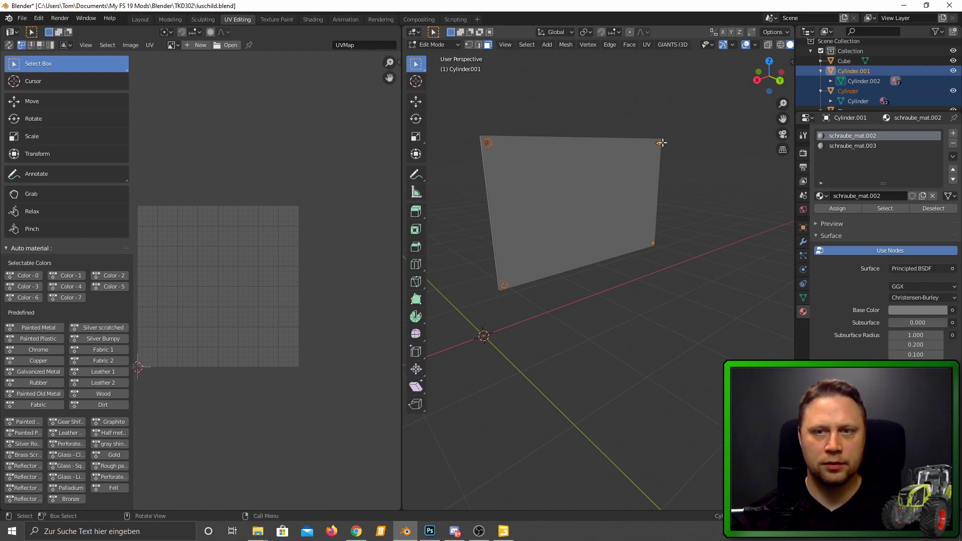
click(140, 19)
Step: Join the top-left and top-right screws with Ctrl+J and rename the object schraube
click(274, 183)
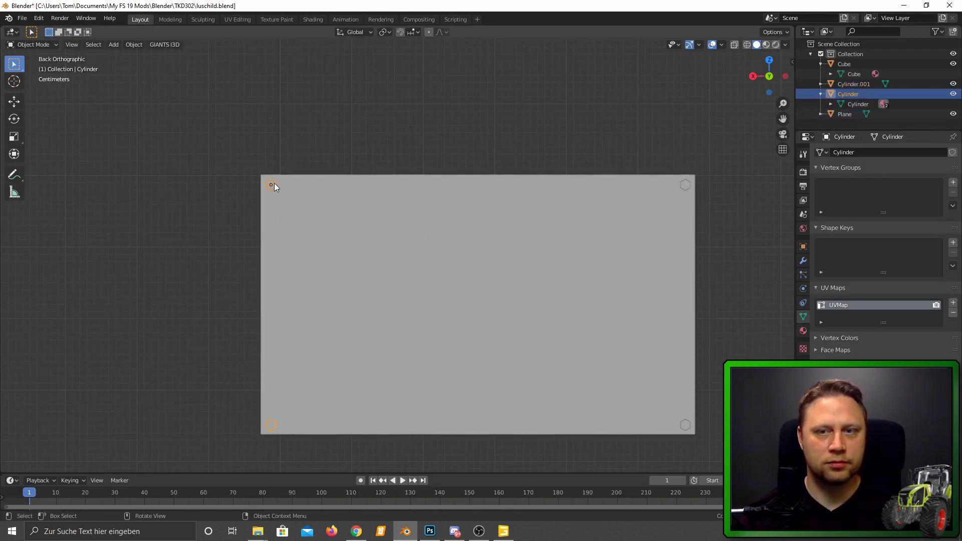
shift+click(686, 186)
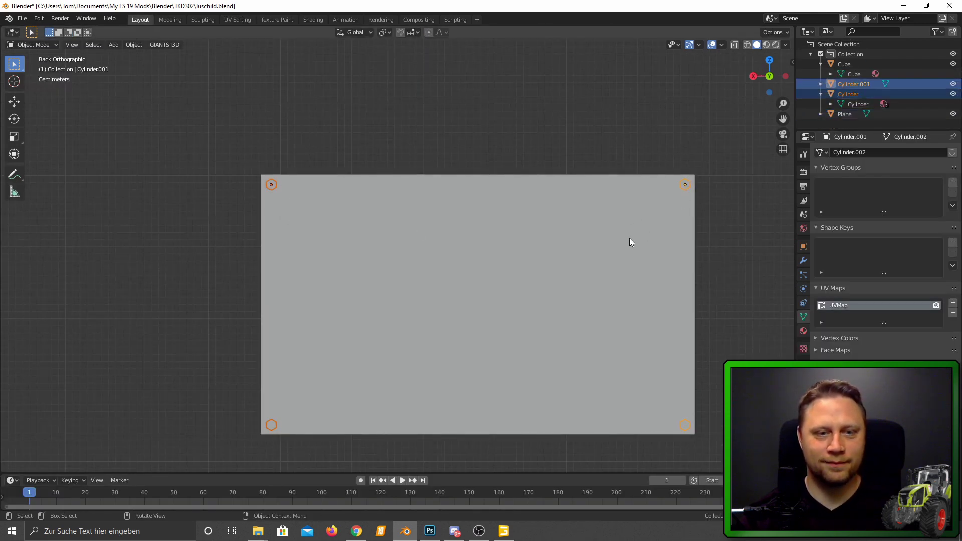
key(ctrl+j)
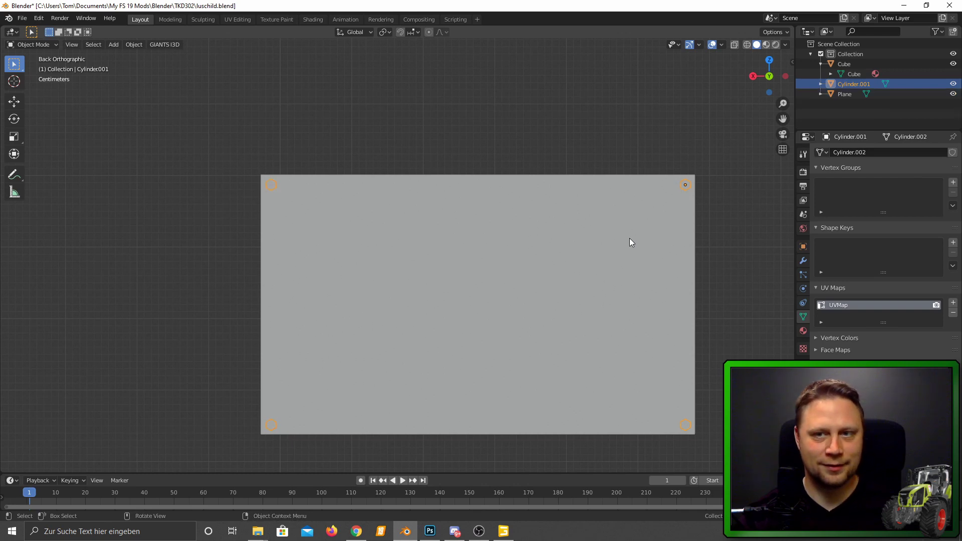
double_click(862, 84)
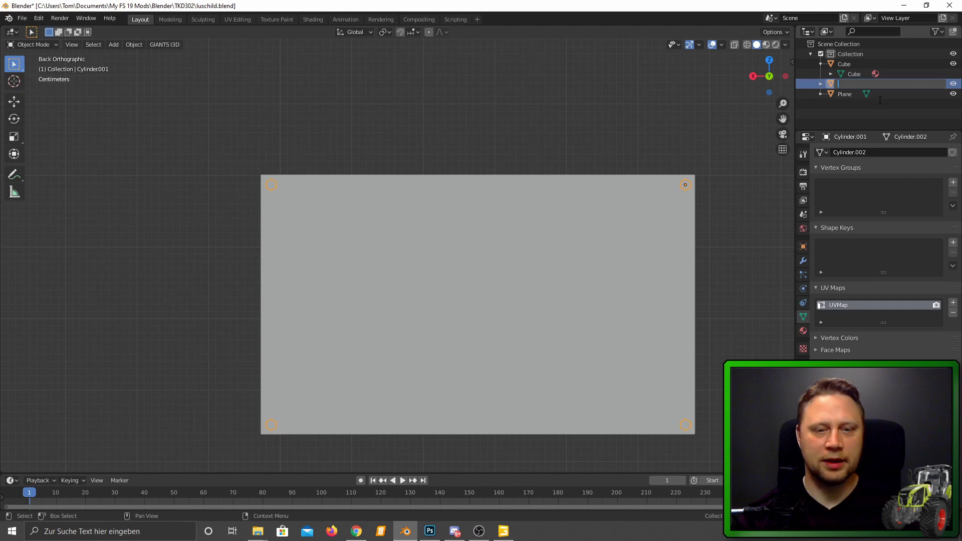
text(schraube)
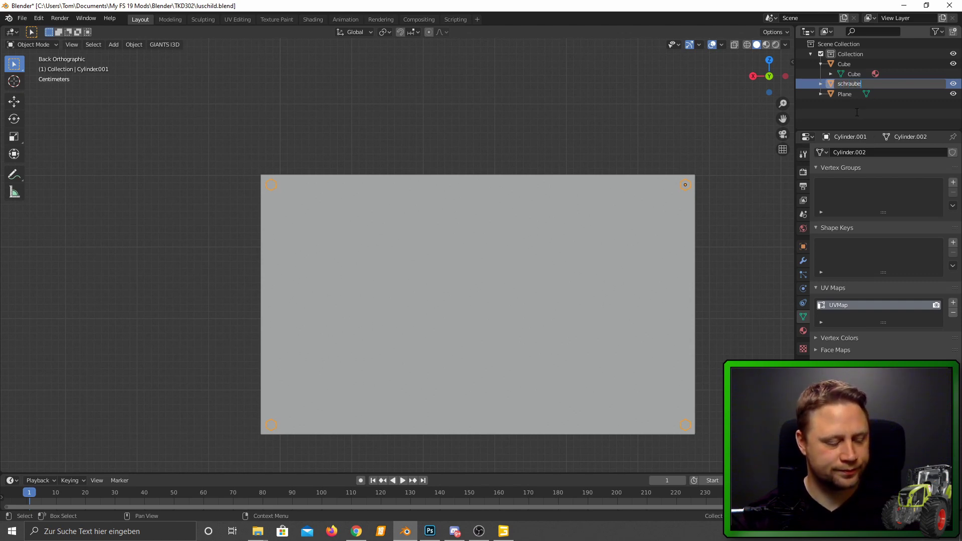
key(Return)
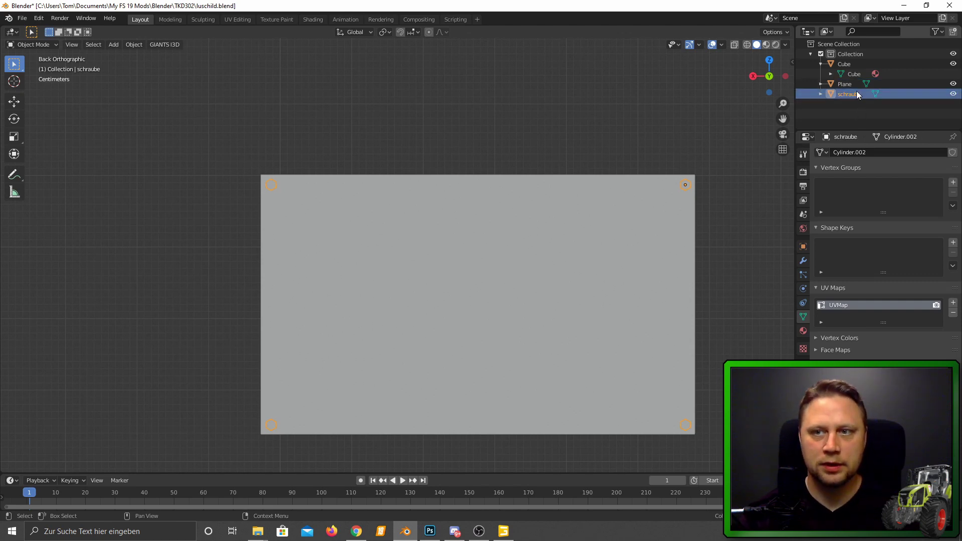
Step: Review schraube_mat on the screws, schild_mat on the Cube and decal_mat on the Plane
click(803, 330)
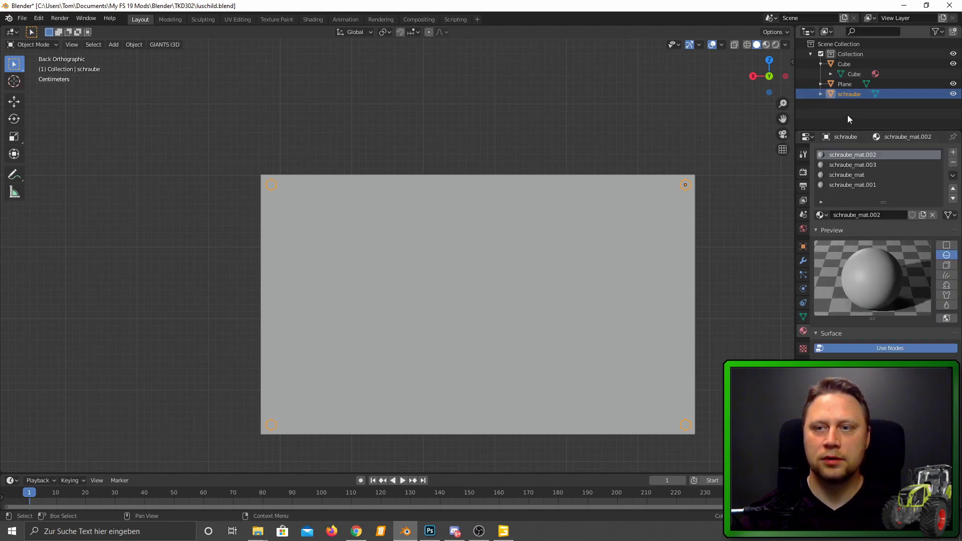
click(852, 175)
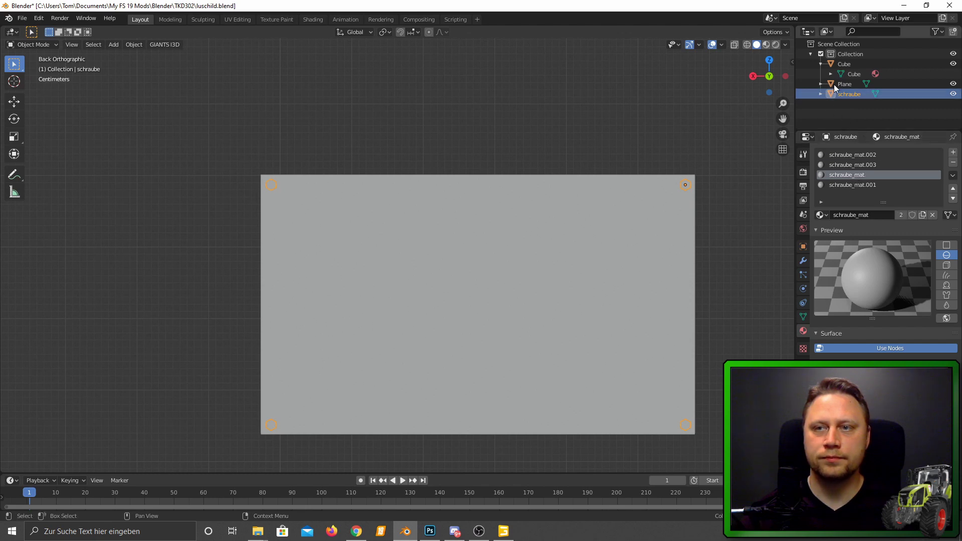
click(844, 64)
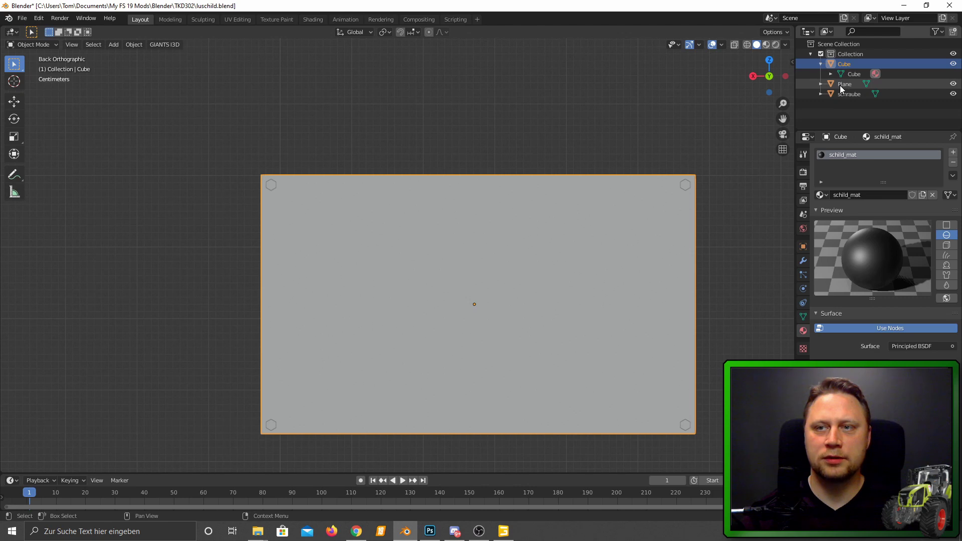
click(842, 84)
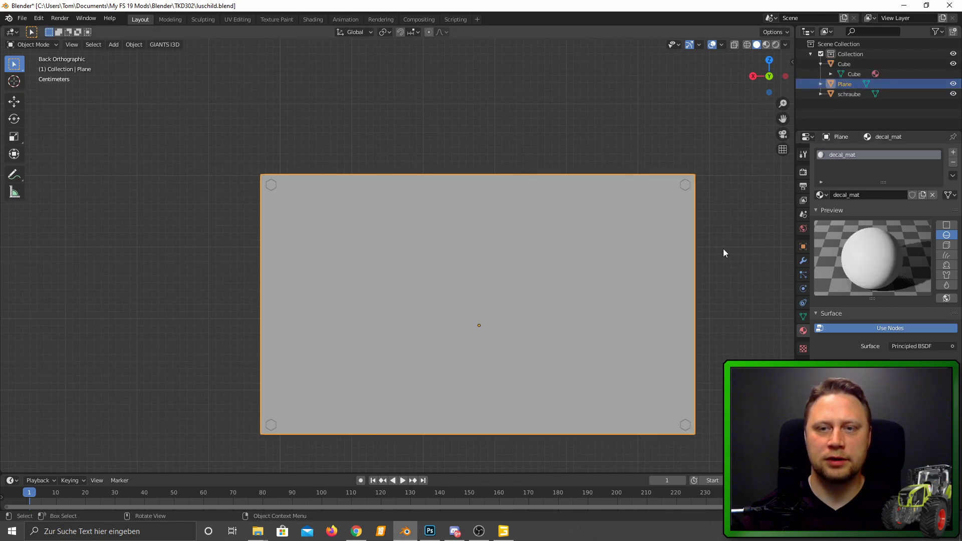
mouse_move(722, 253)
middle_down()
mouse_move(747, 263)
mouse_move(644, 279)
middle_up()
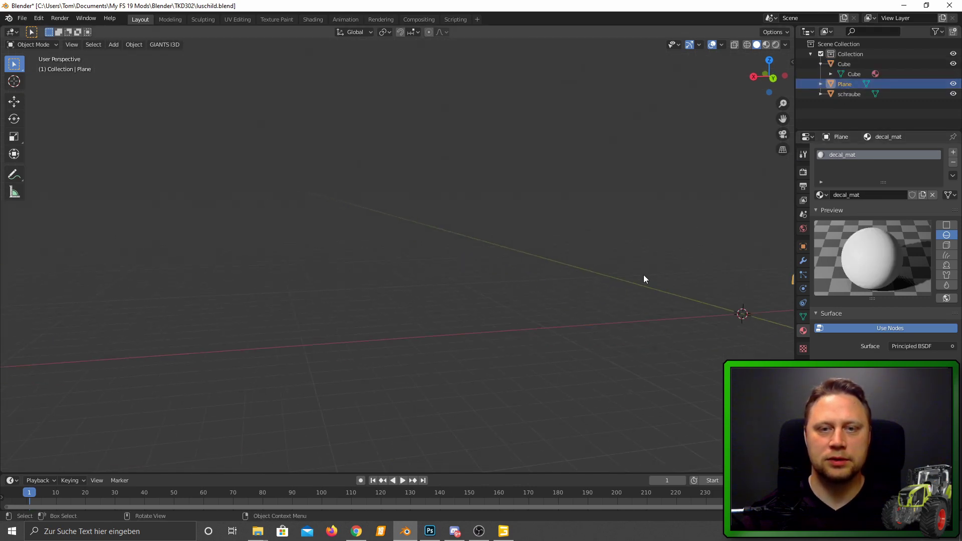
key(KP_Decimal)
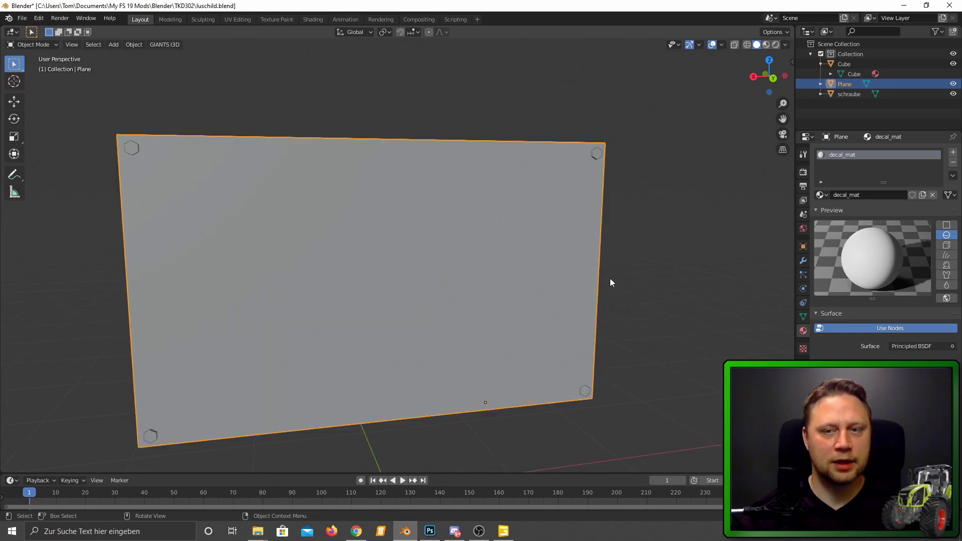
Step: Export the sign to luSchild.i3d with the GIANTS I3D exporter and switch to GIANTS Editor
click(22, 18)
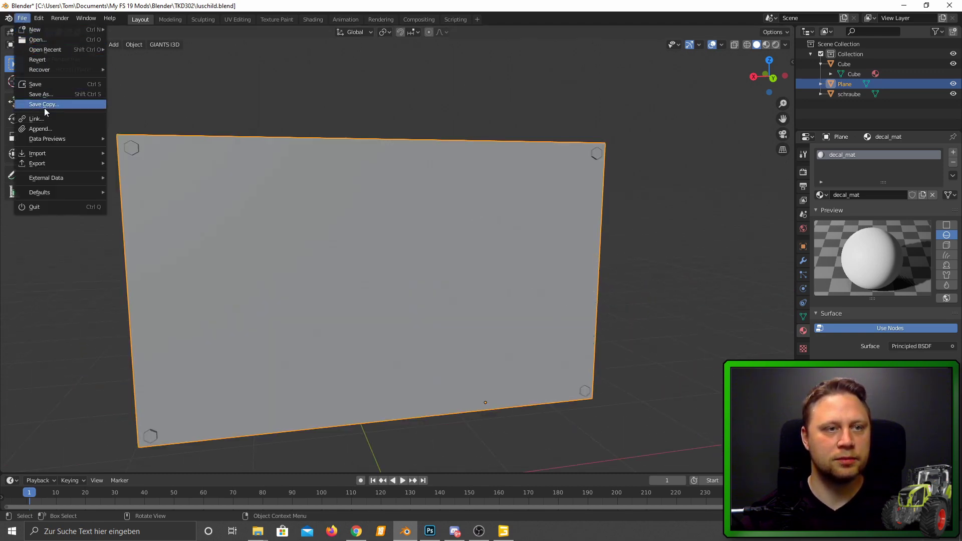
click(22, 19)
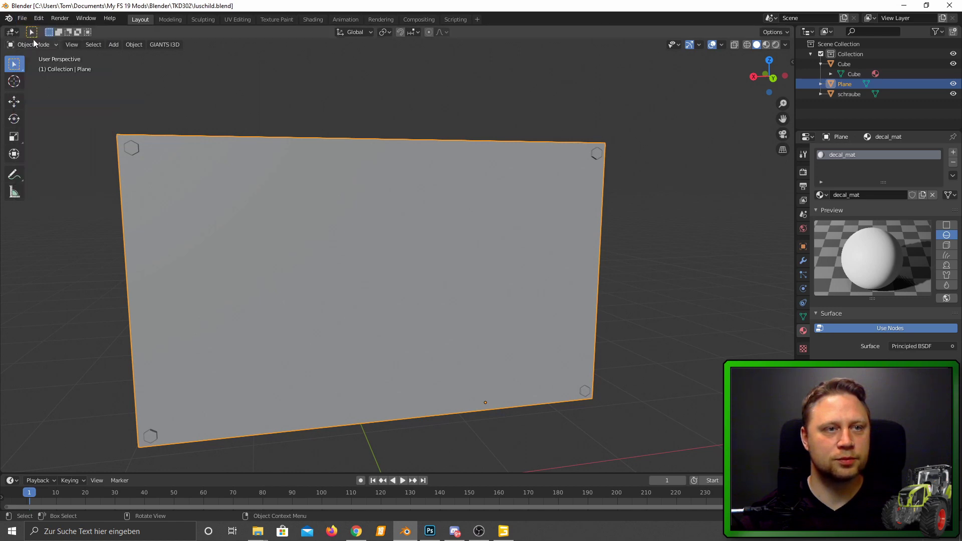
click(23, 19)
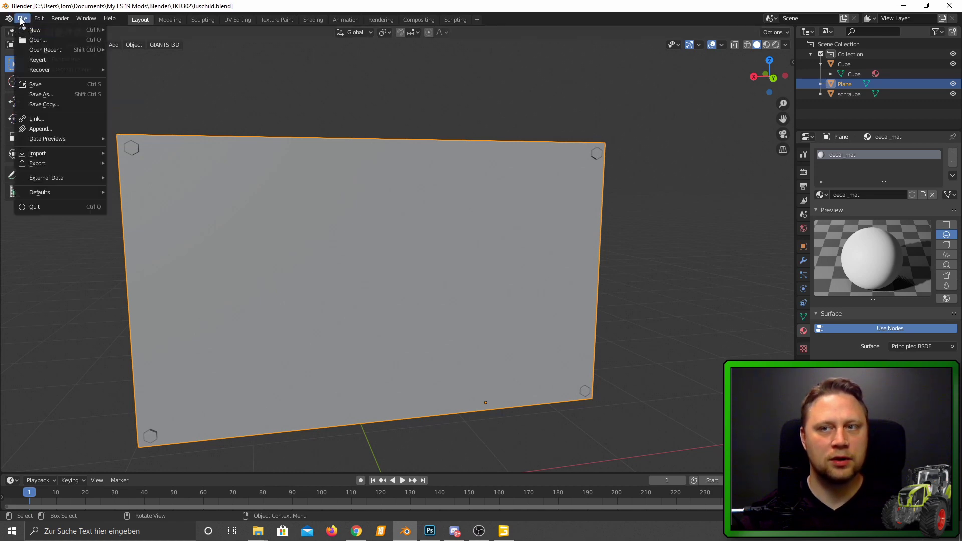
mouse_move(37, 163)
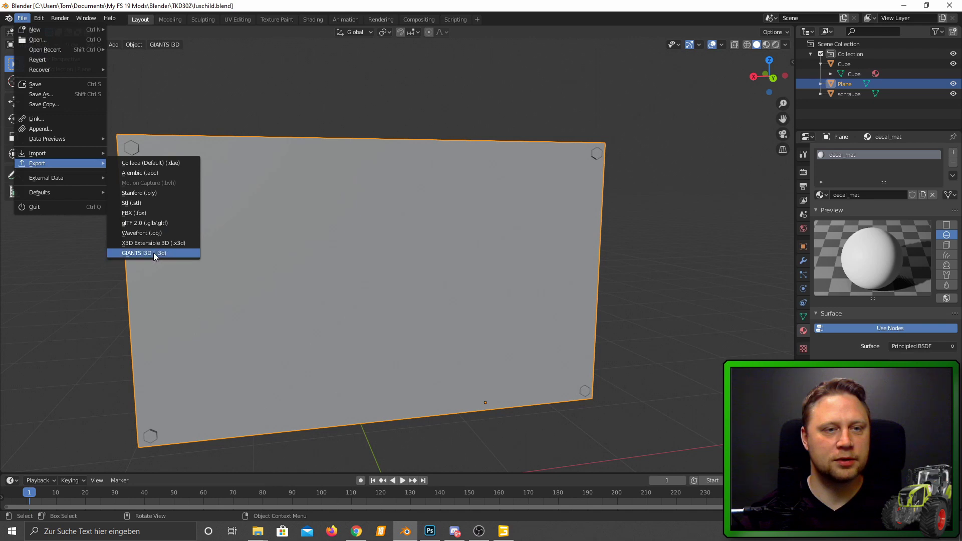
click(155, 253)
click(629, 424)
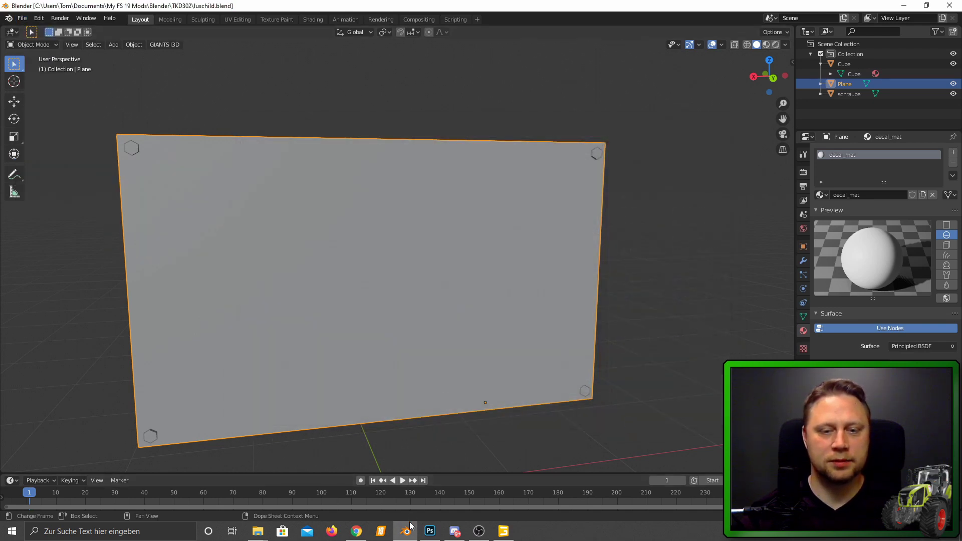
click(504, 532)
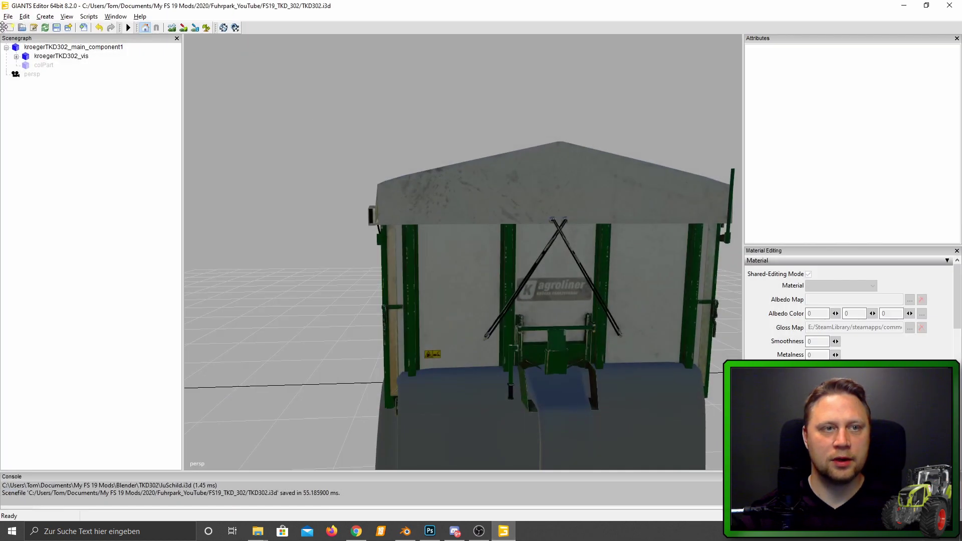
Step: Import luschild.i3d into the TKD302 scene and inspect its Cube, Plane and schraube objects
click(83, 29)
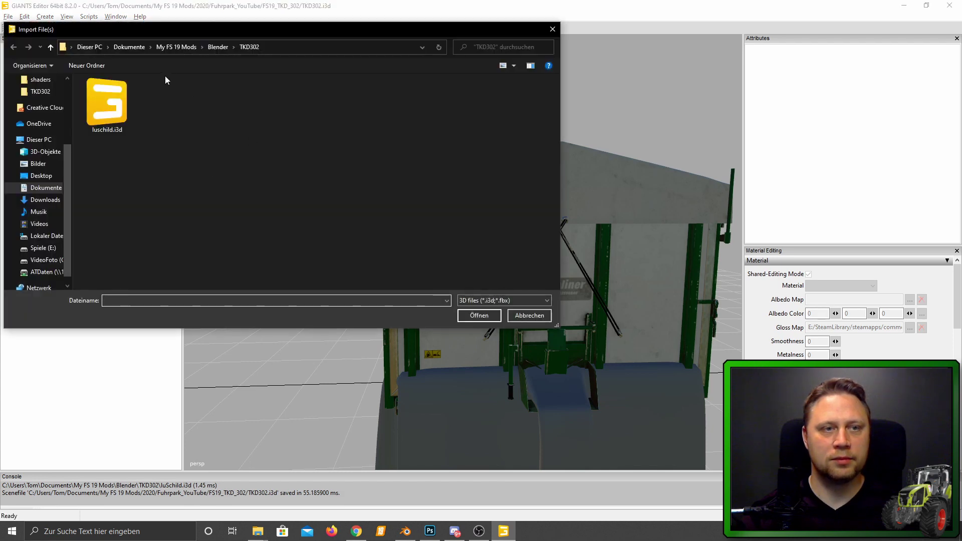
double_click(113, 98)
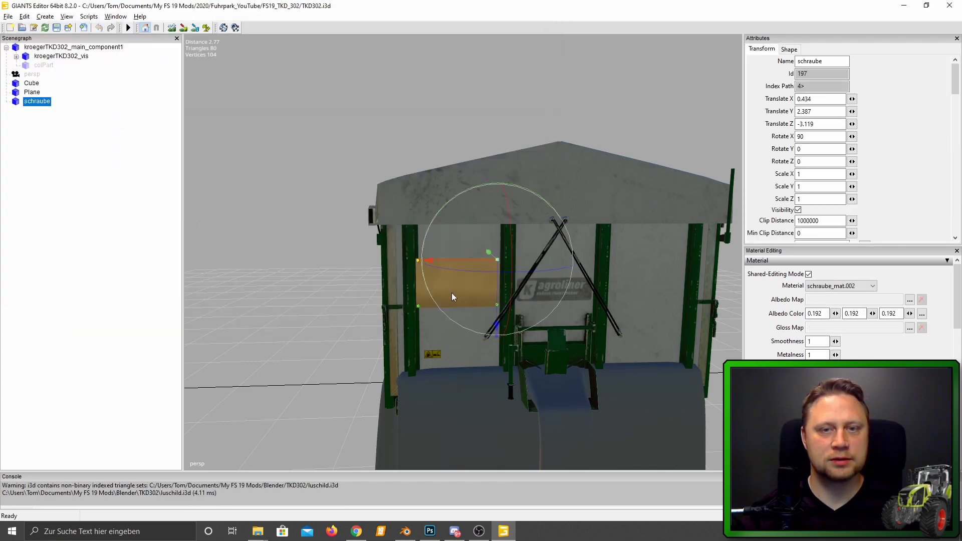
click(30, 85)
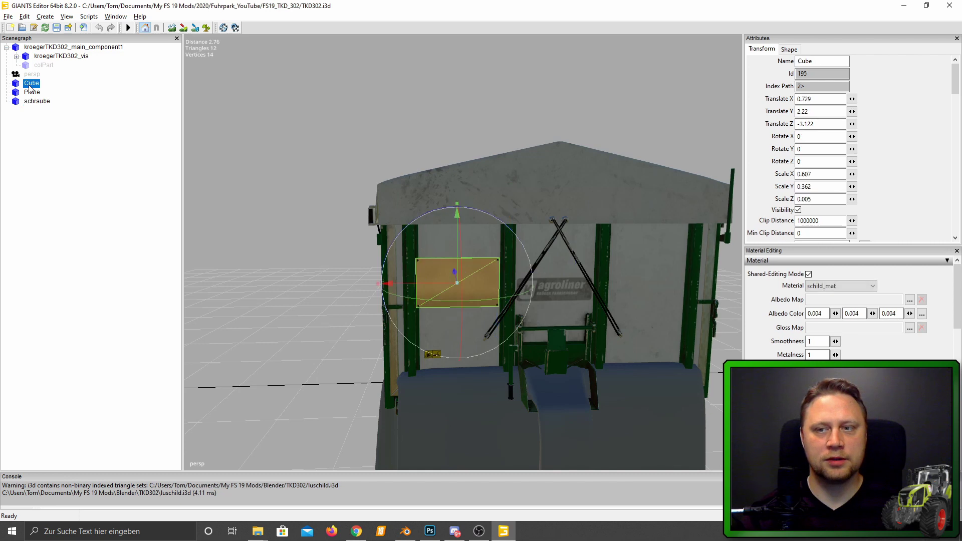
click(31, 93)
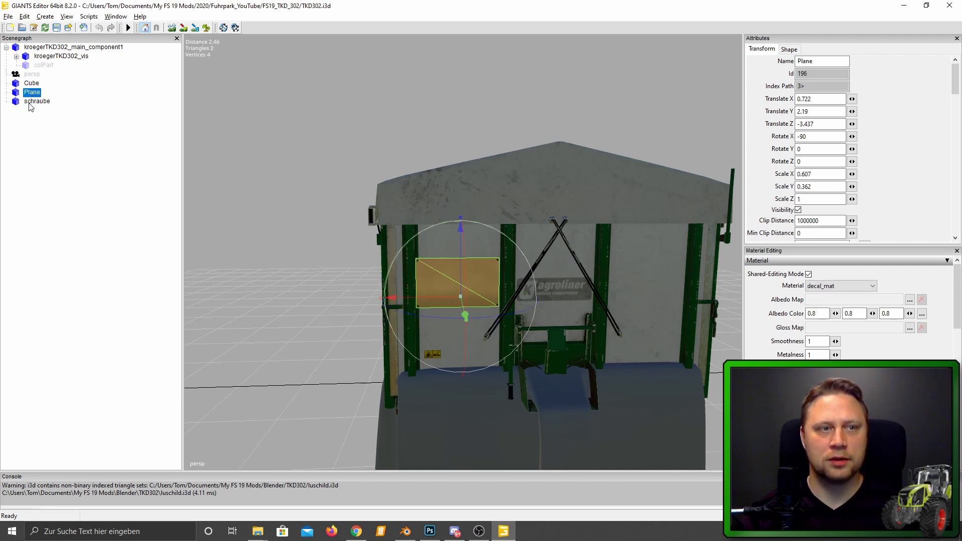
click(31, 102)
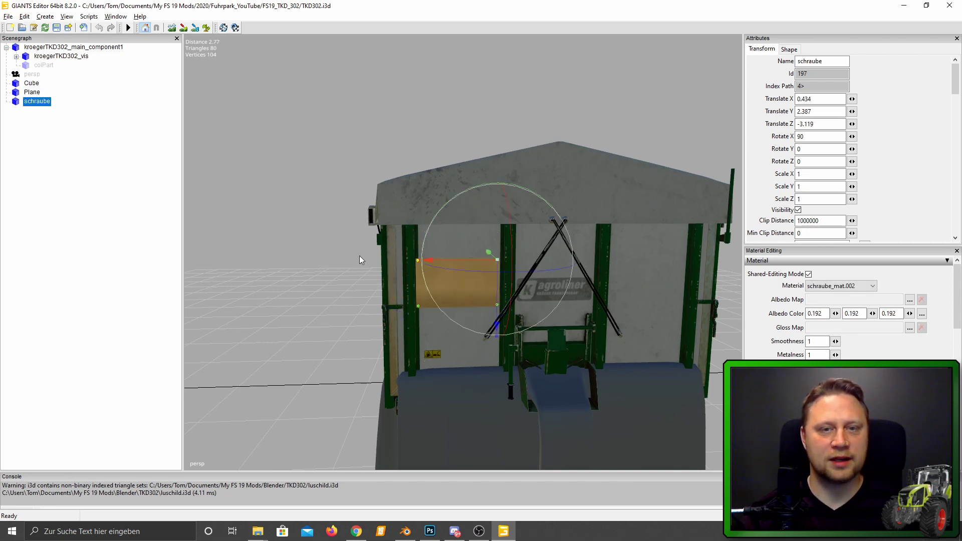
mouse_move(360, 256)
middle_down()
mouse_move(410, 267)
mouse_move(371, 294)
mouse_move(405, 280)
mouse_move(399, 301)
mouse_move(449, 274)
mouse_move(479, 248)
mouse_move(487, 224)
mouse_move(472, 218)
mouse_move(461, 265)
mouse_move(473, 293)
mouse_move(495, 269)
mouse_move(498, 239)
mouse_move(466, 243)
mouse_move(452, 299)
middle_up()
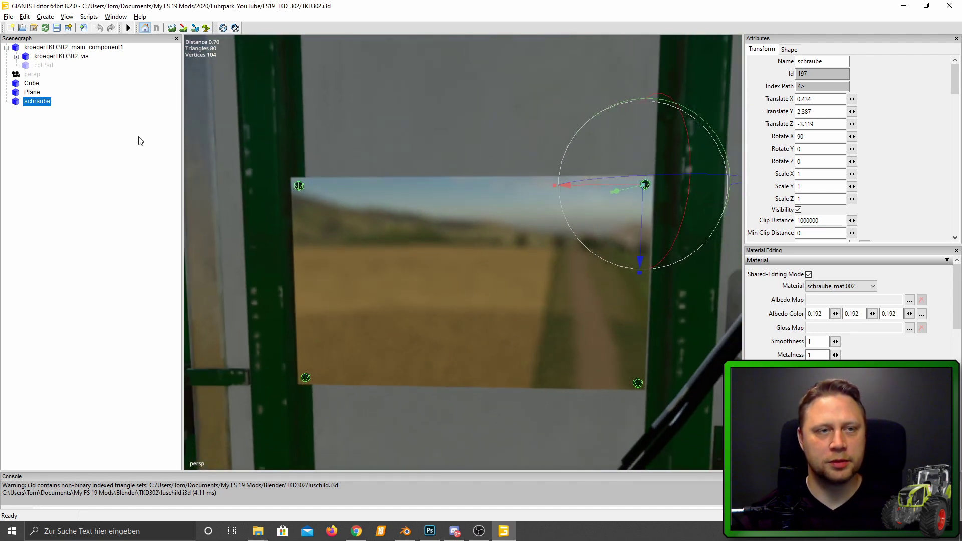
Step: Move schraube, Cube and Plane under the luSchild node in the trailer's Scenegraph
click(16, 57)
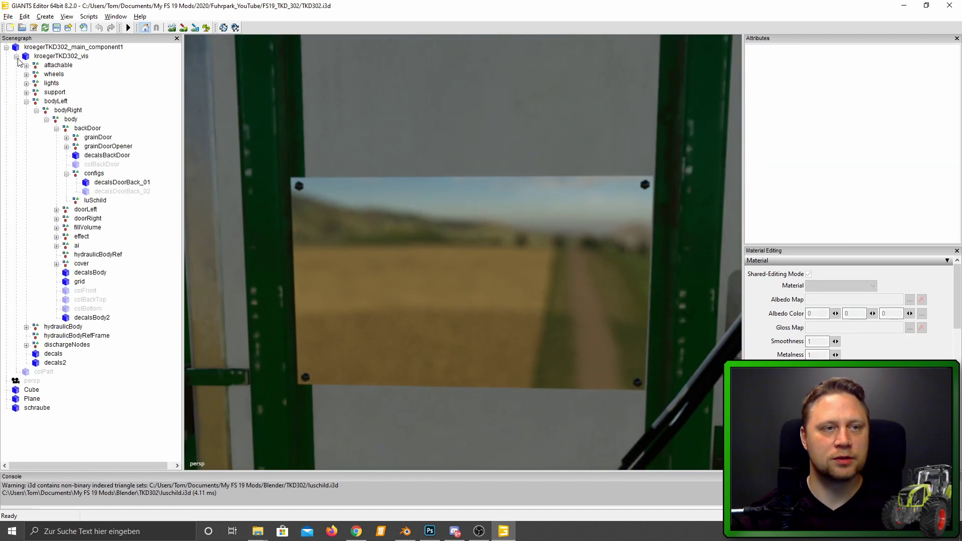
click(90, 201)
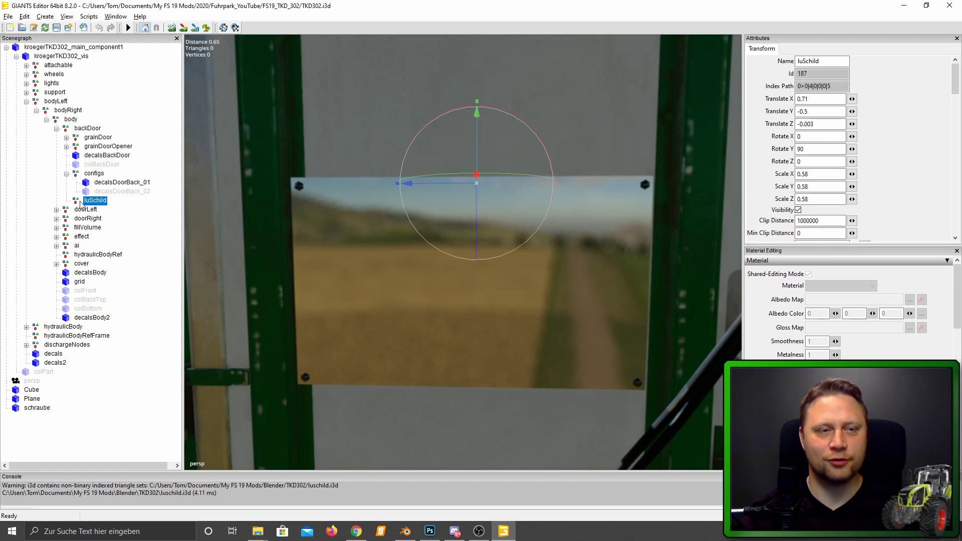
click(34, 408)
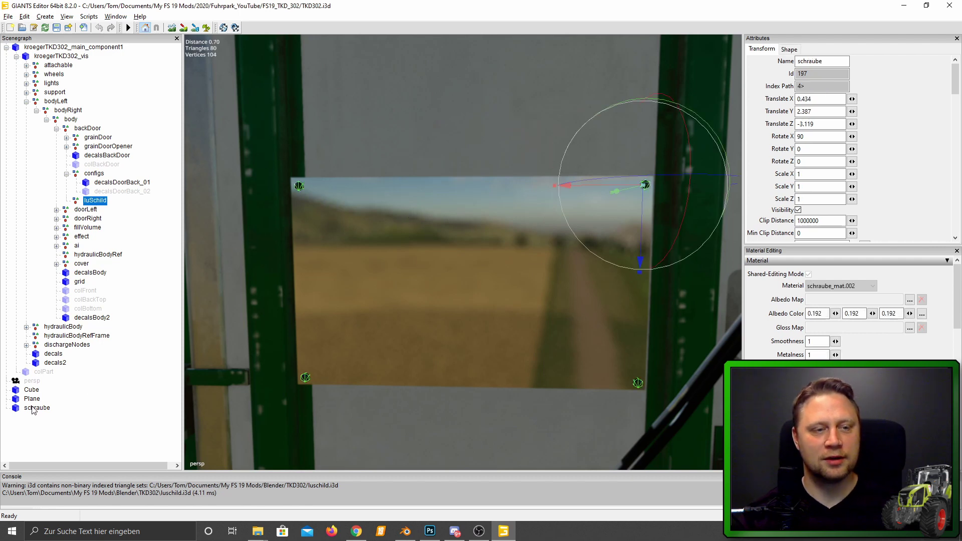
shift+click(29, 391)
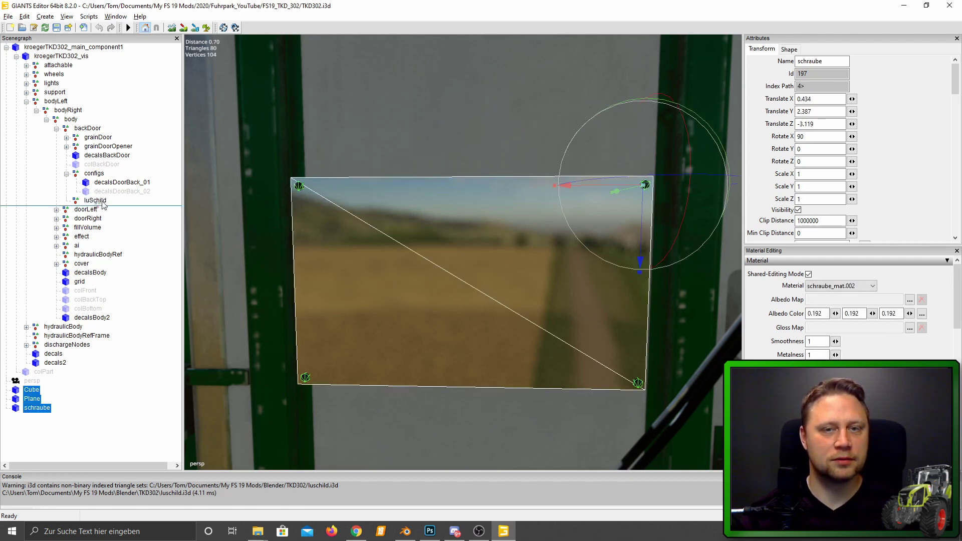
drag(103, 205, 104, 206)
Step: Orbit around the trailer's rear door to inspect the plate and agroliner decal
scroll(261, 242, down, 2)
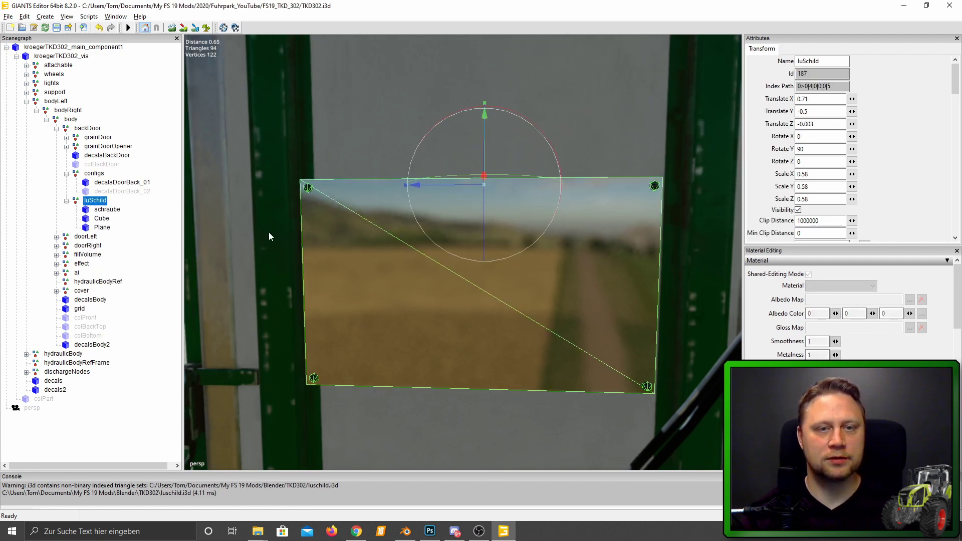
right_drag(263, 233, 275, 236)
scroll(307, 241, up, 3)
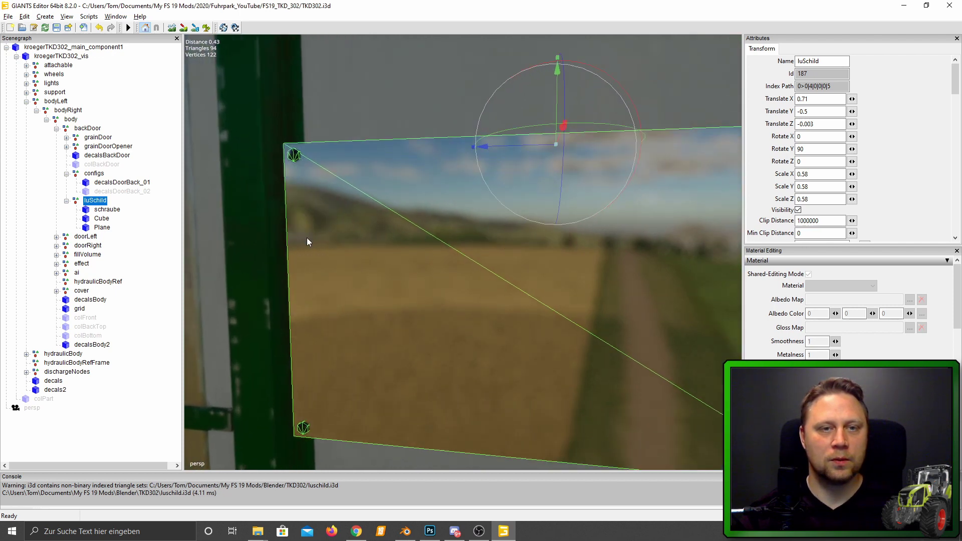
scroll(307, 238, down, 3)
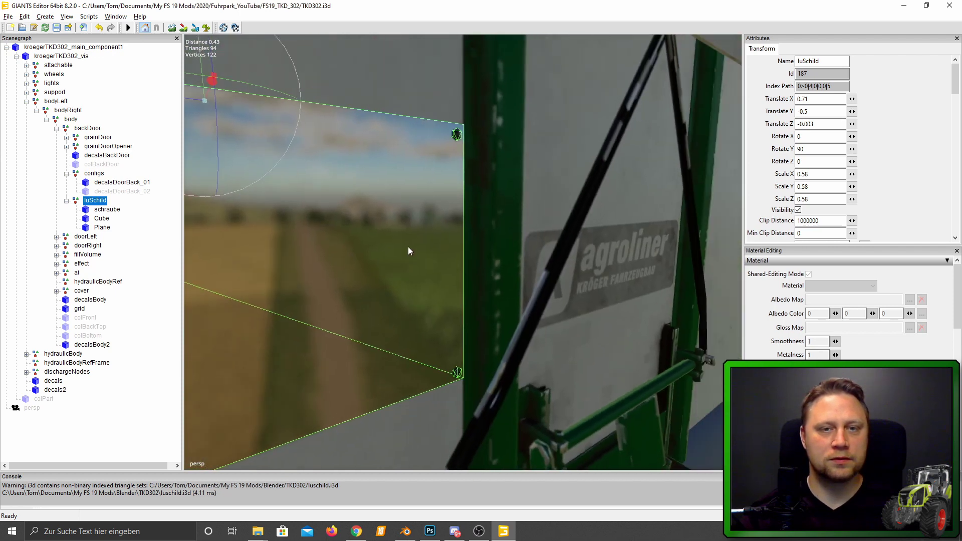
right_drag(407, 247, 322, 262)
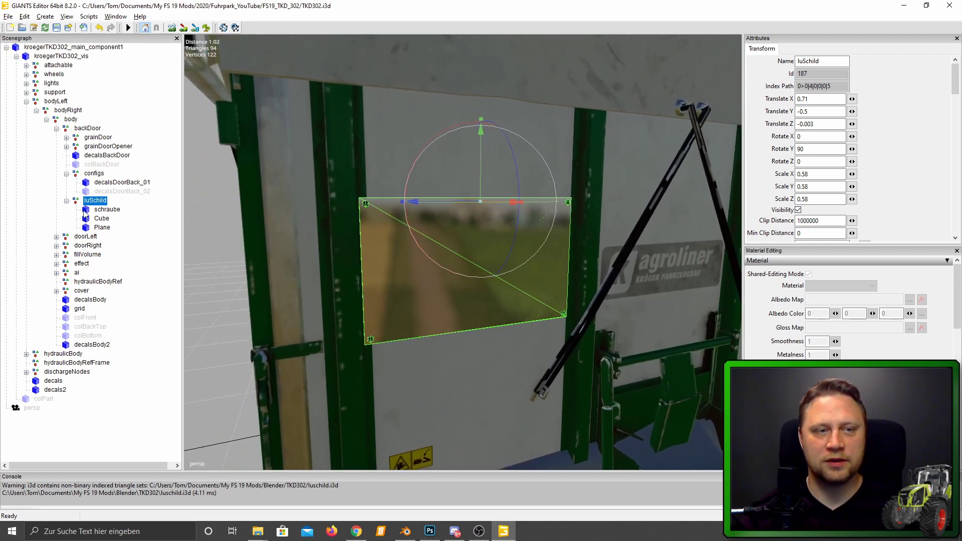
click(671, 276)
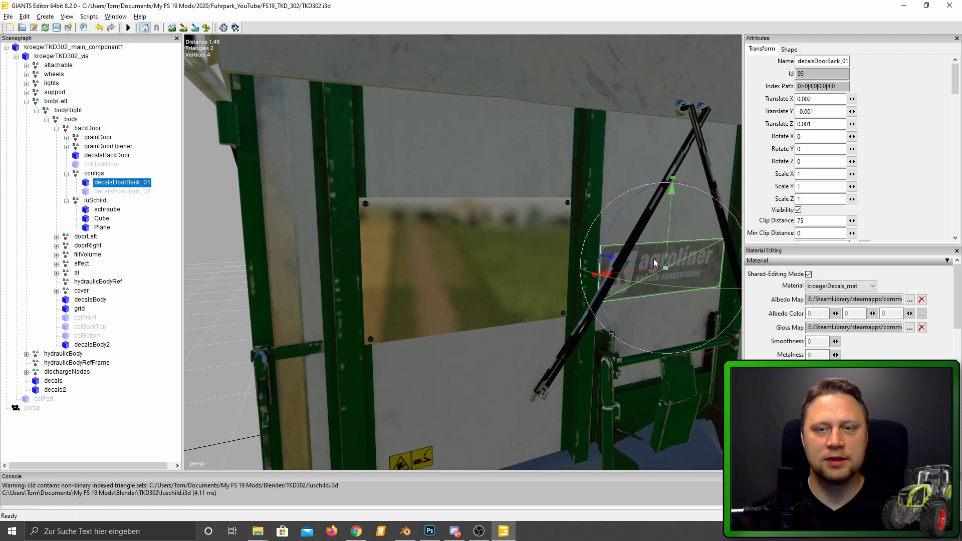
right_drag(660, 269, 660, 277)
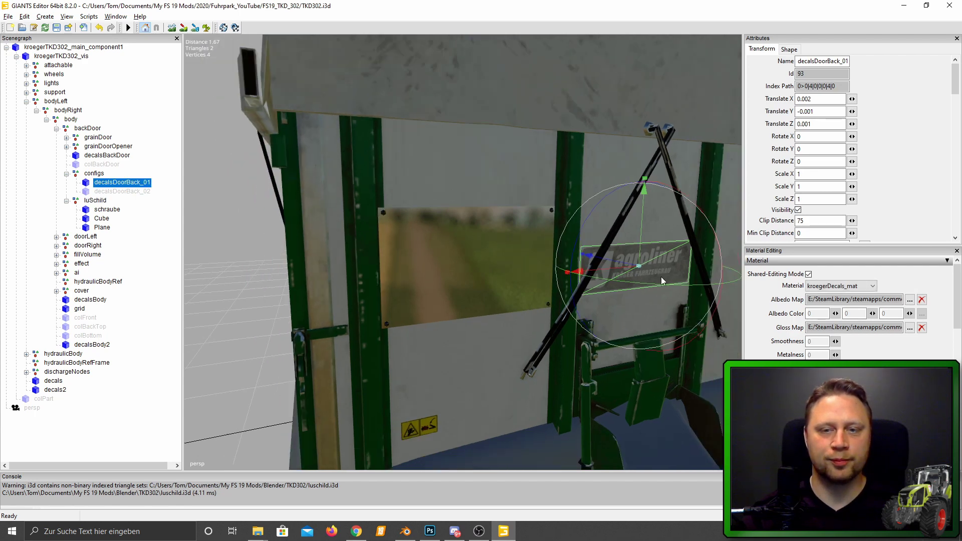
right_drag(548, 254, 453, 229)
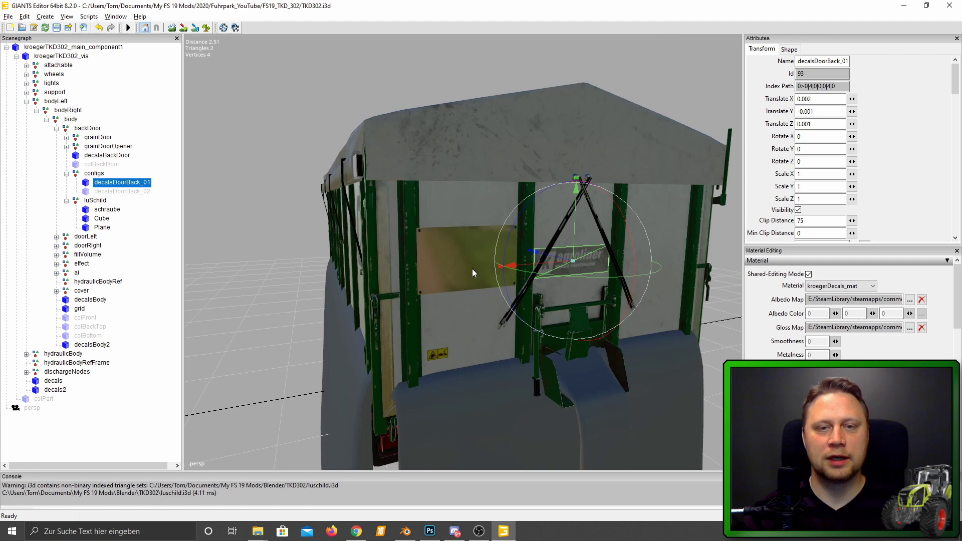
Step: Face the plate and select the sign's schraube, Plane and then Cube
scroll(472, 268, up, 2)
scroll(498, 256, up, 3)
scroll(543, 203, up, 3)
scroll(564, 182, up, 2)
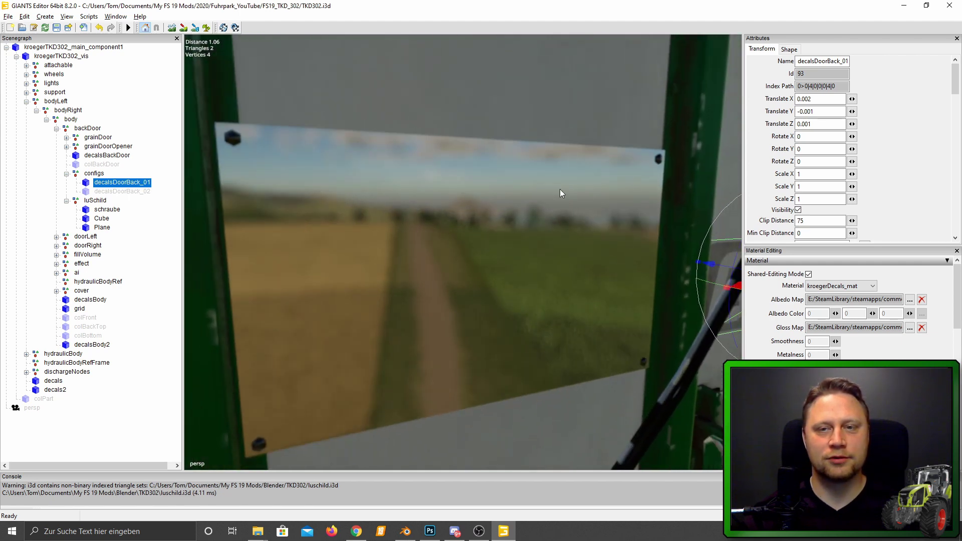
right_drag(537, 198, 419, 222)
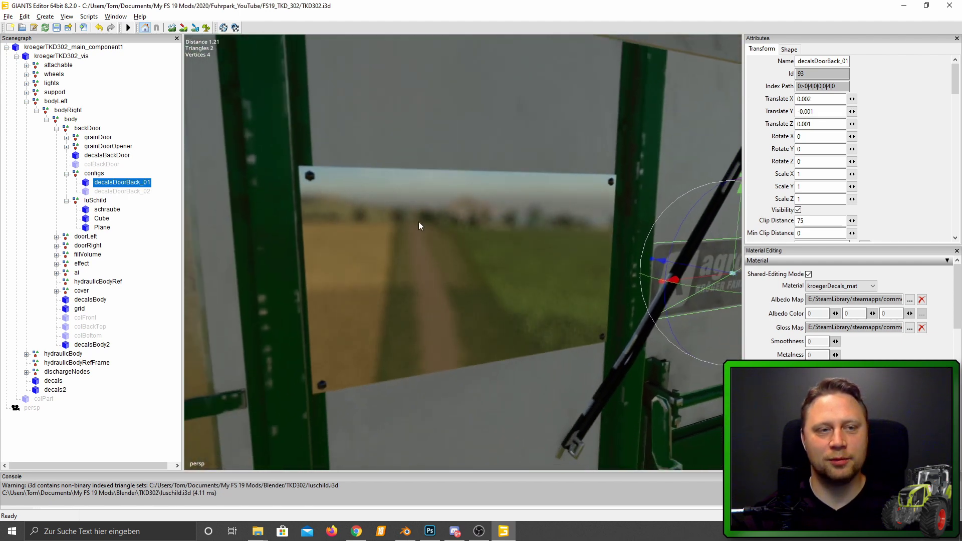
click(97, 210)
click(97, 228)
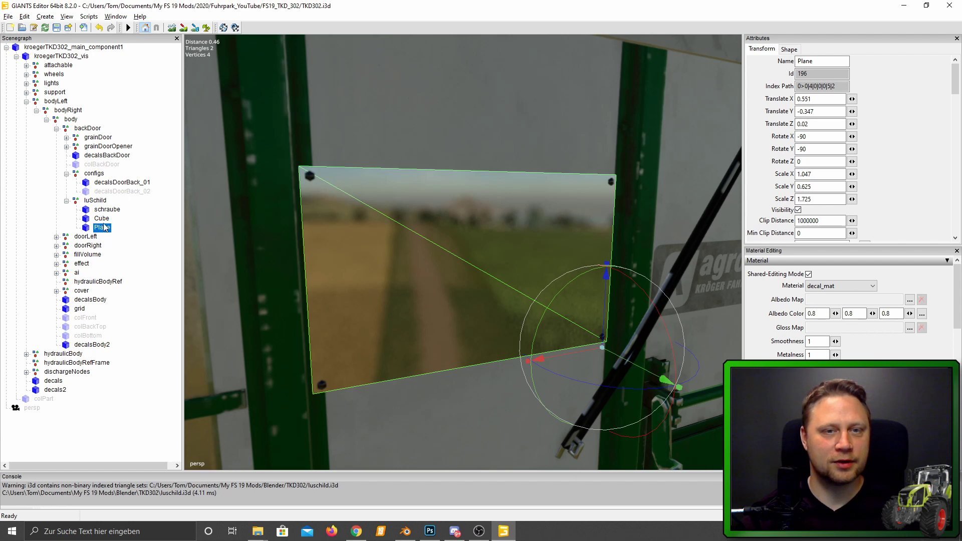
click(101, 219)
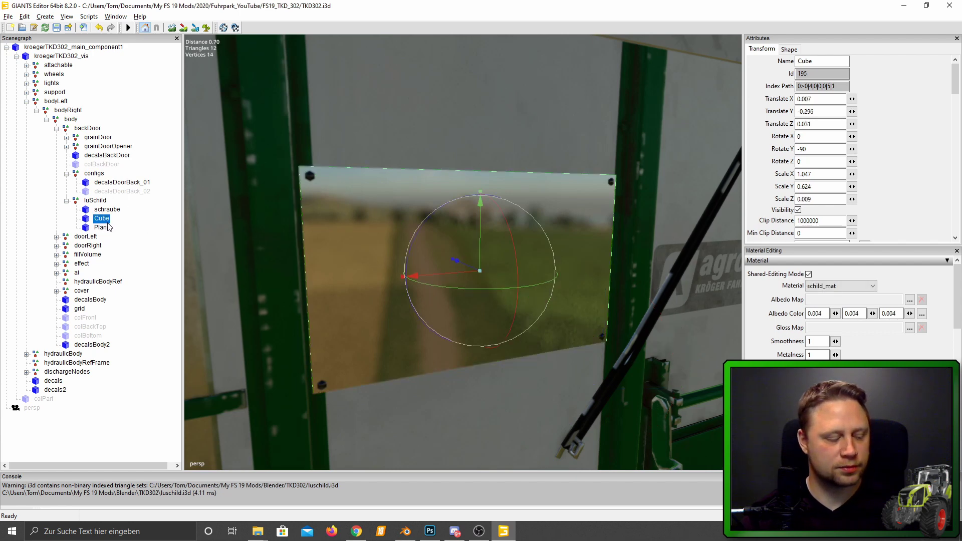
Step: Unhide the sign's Cube and set its schild_mat Smoothness and Metalness to 0
key(h)
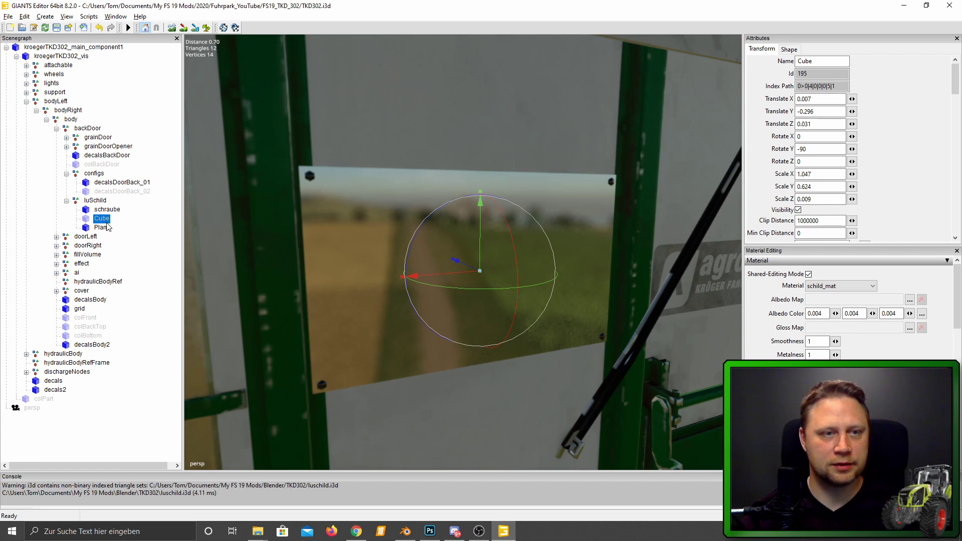
click(107, 227)
key(h)
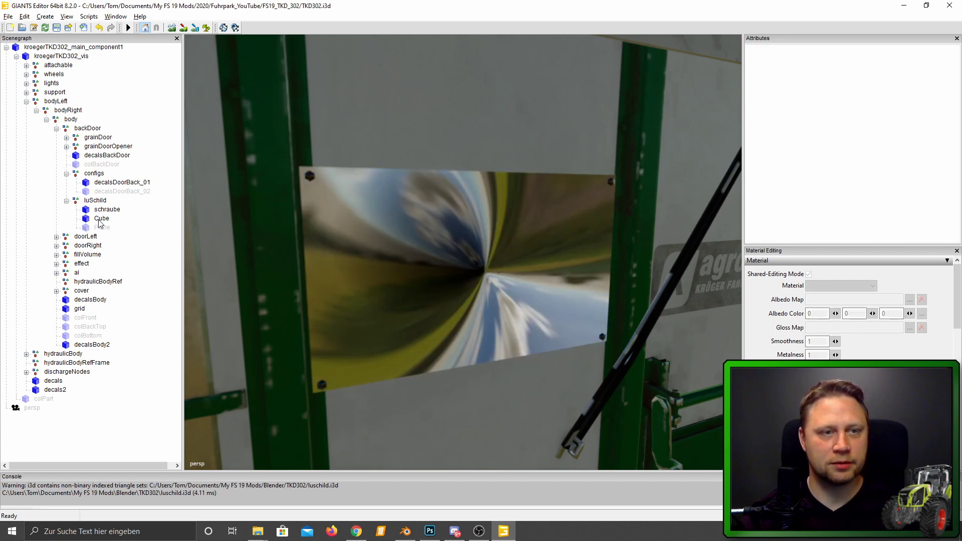
click(100, 219)
text(0)
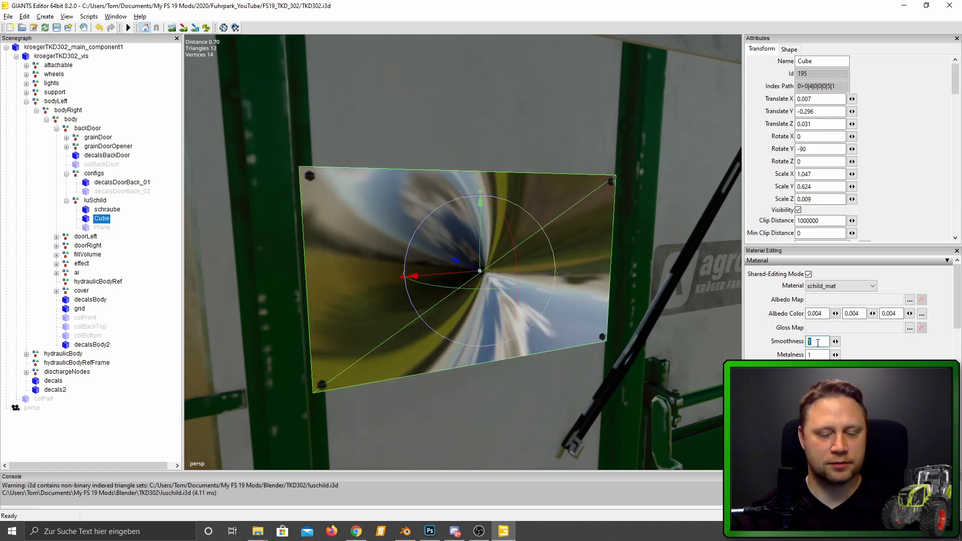
key(Tab)
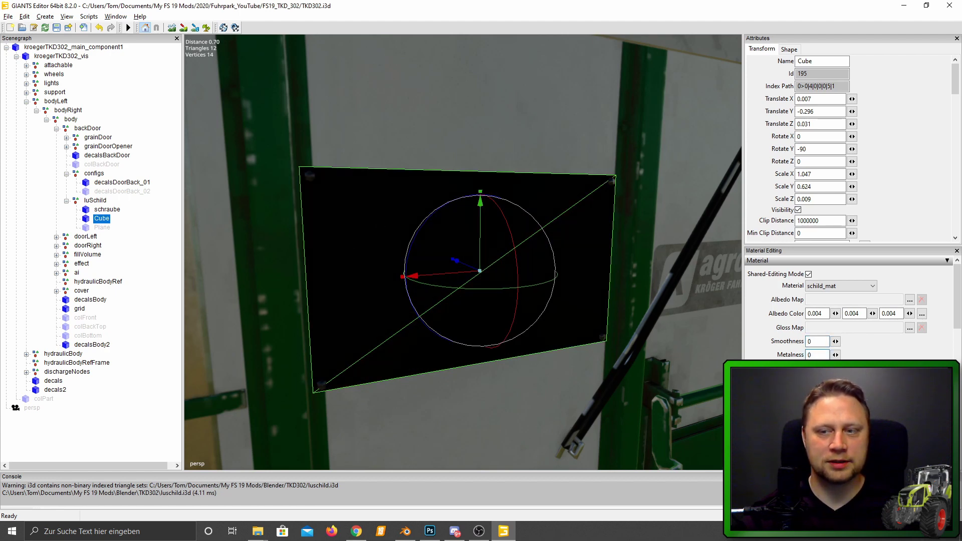
click(96, 229)
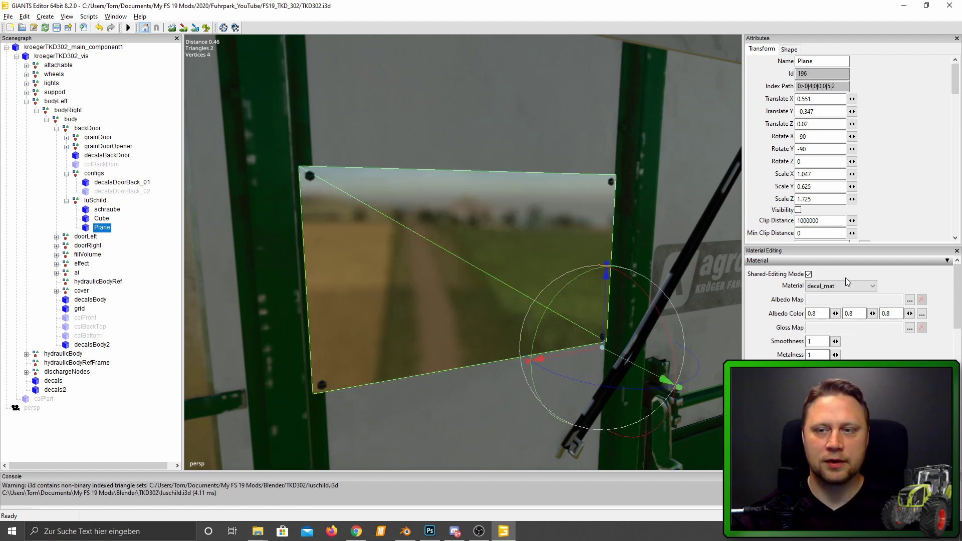
Step: Copy Plane.dds into the FS19_TKD_302 data folder in File Explorer, then close Explorer
click(910, 299)
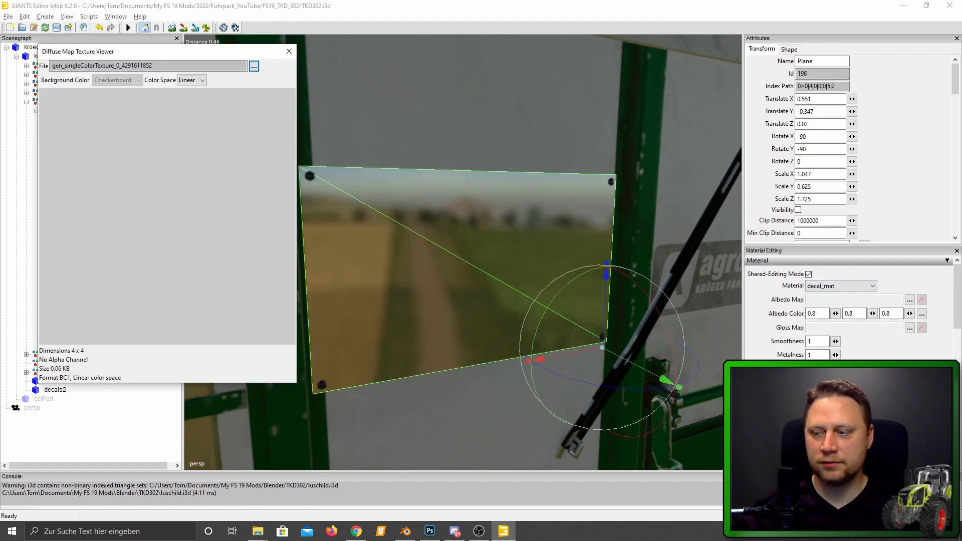
key(alt+Tab)
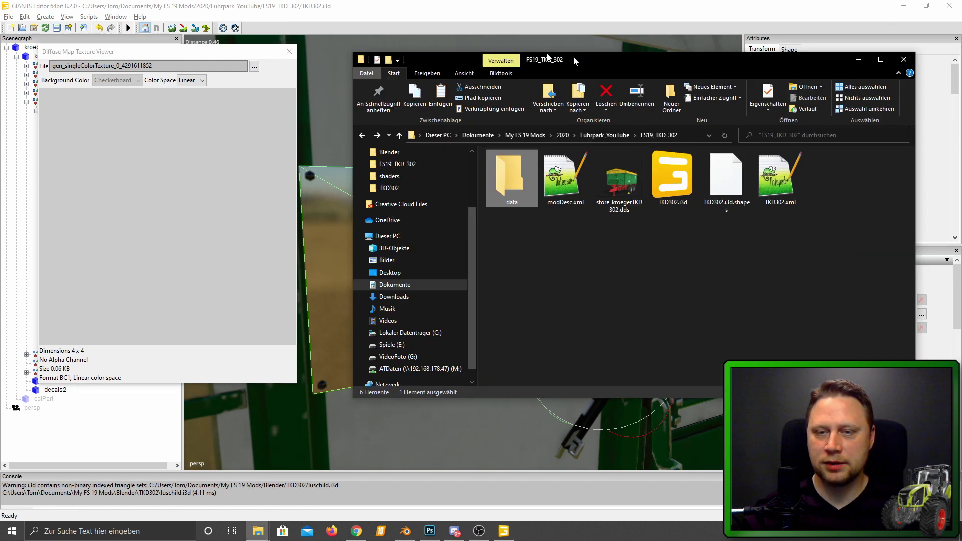
drag(573, 57, 427, 73)
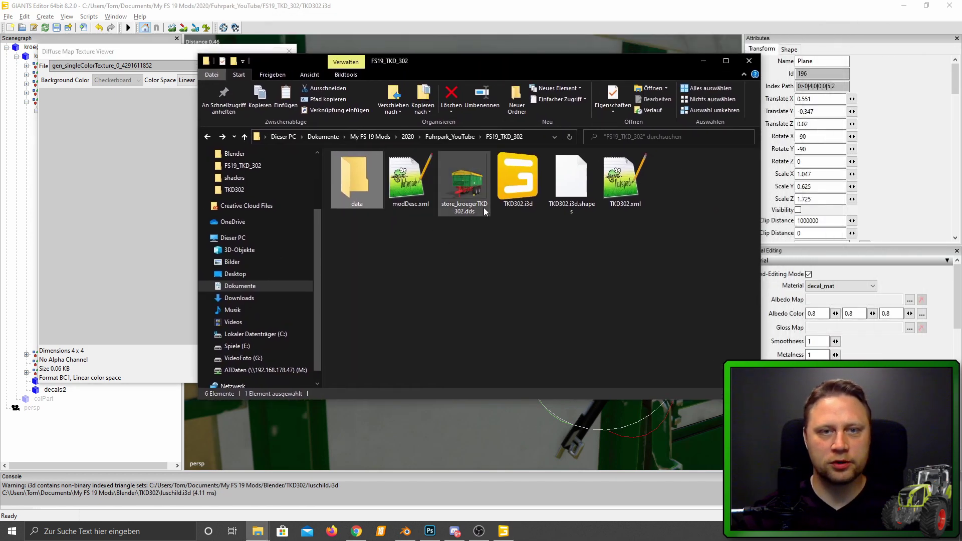
drag(321, 248, 240, 253)
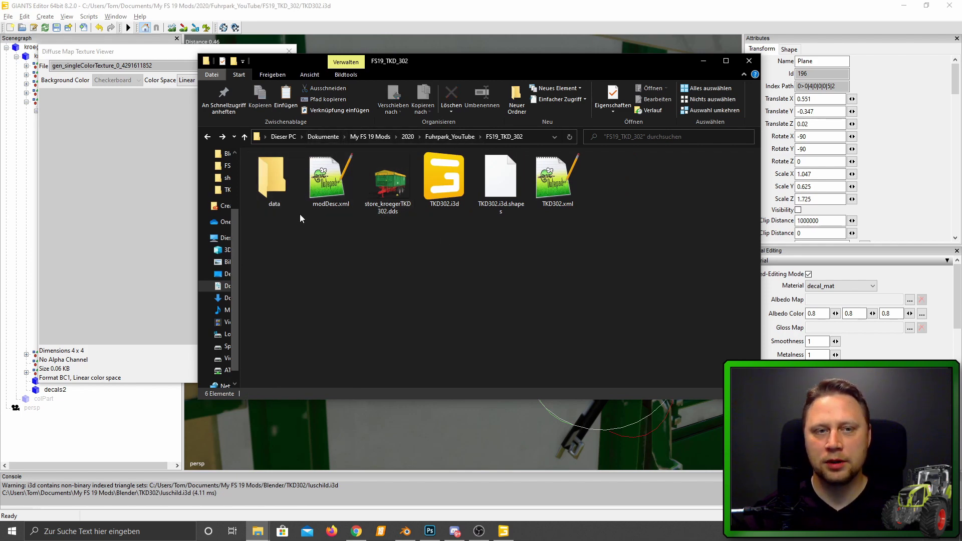
double_click(271, 170)
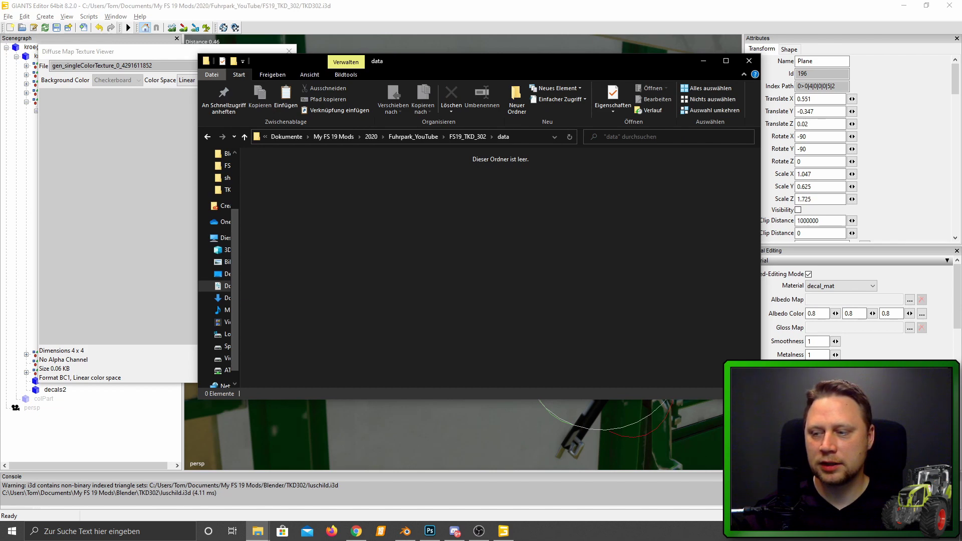
drag(869, 400, 361, 236)
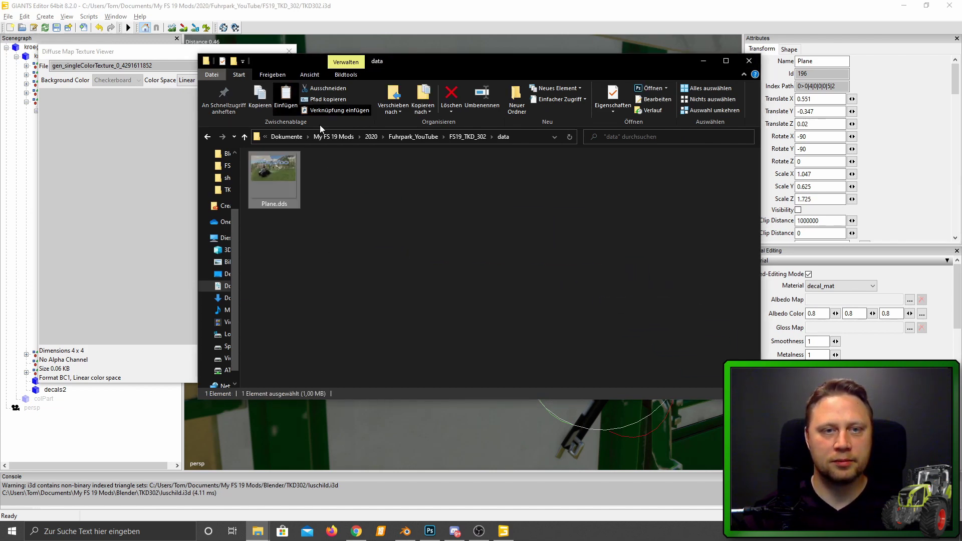
key(BackSpace)
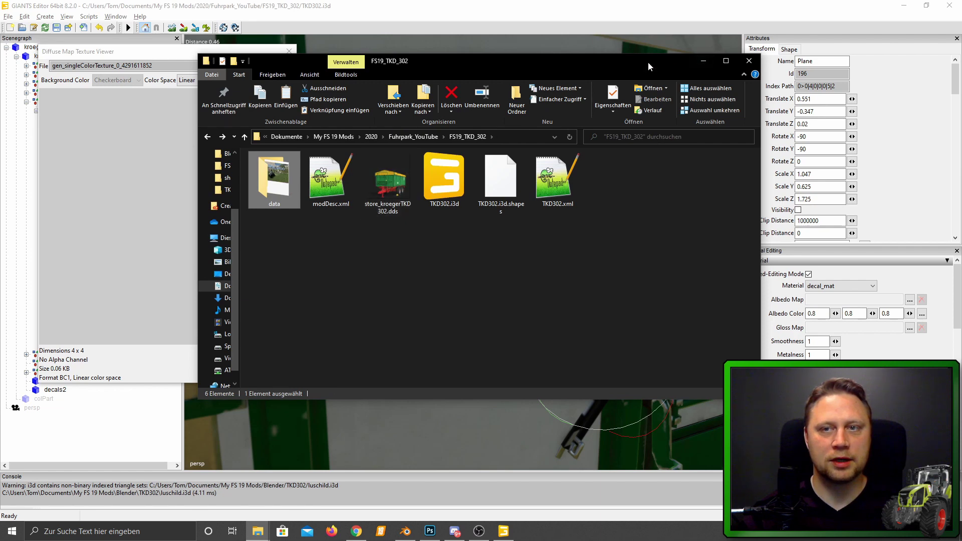
click(704, 61)
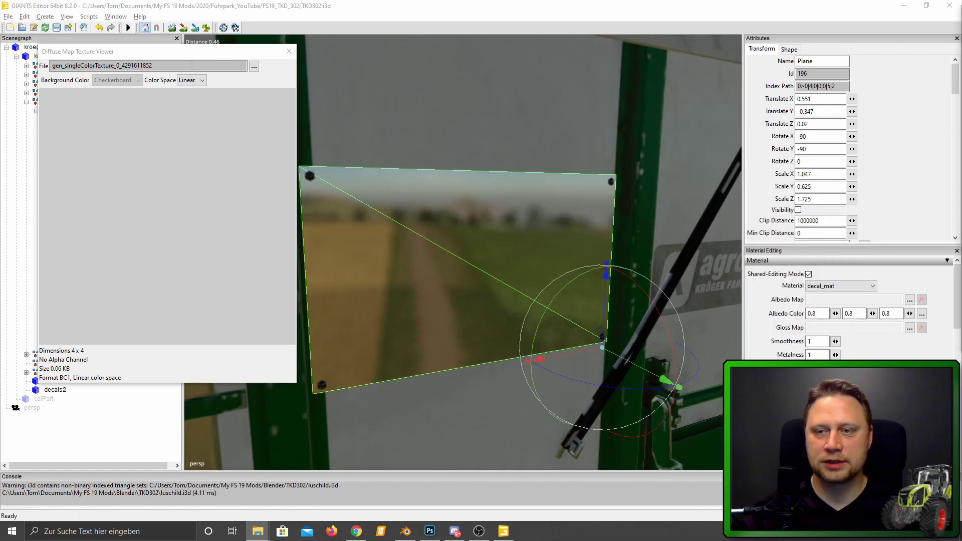
Step: Set the Plane's Albedo Map to FS19_TKD_302/data/Plane.dds
click(289, 52)
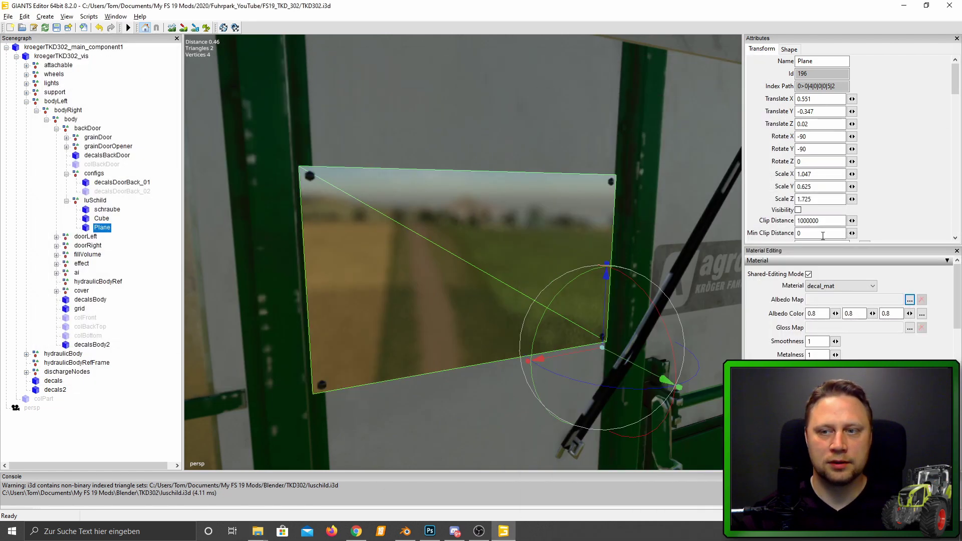
click(910, 300)
click(254, 66)
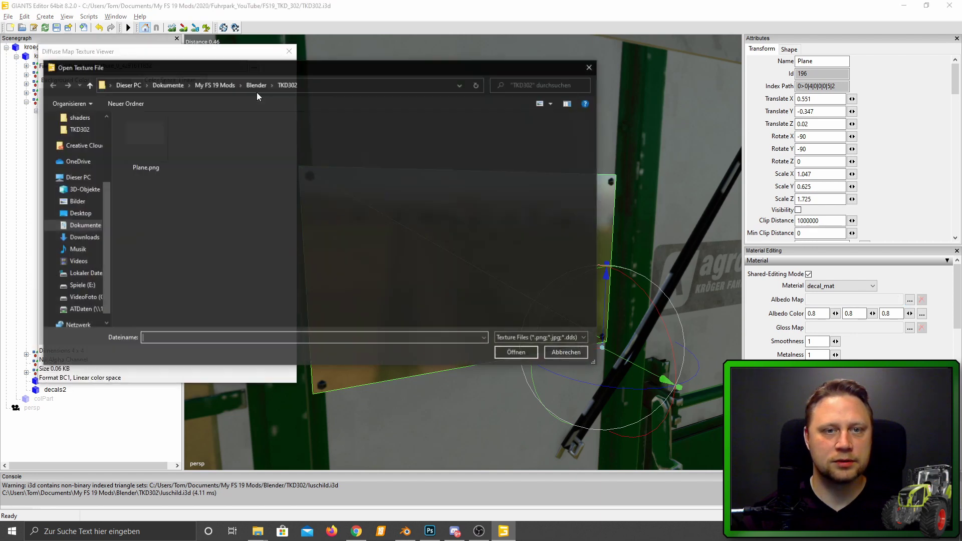
click(224, 83)
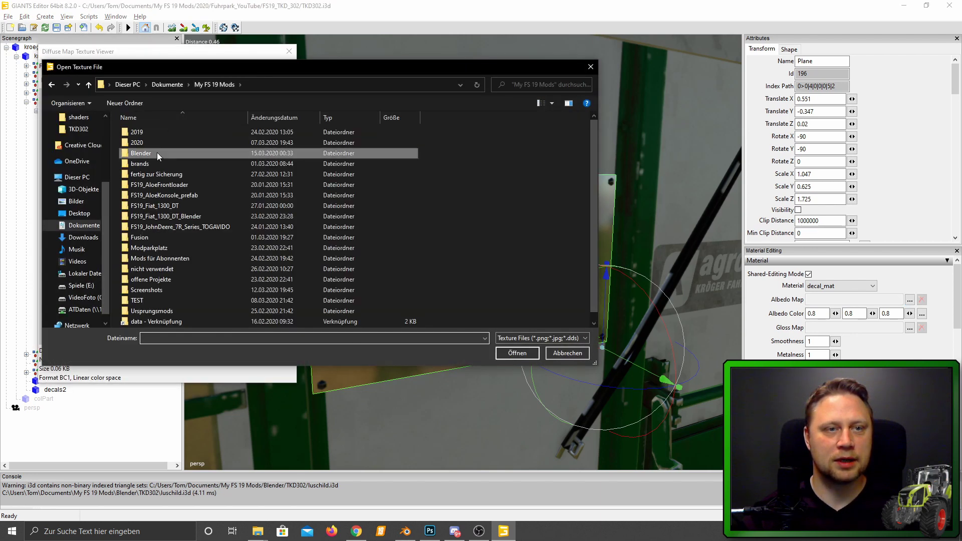
double_click(152, 142)
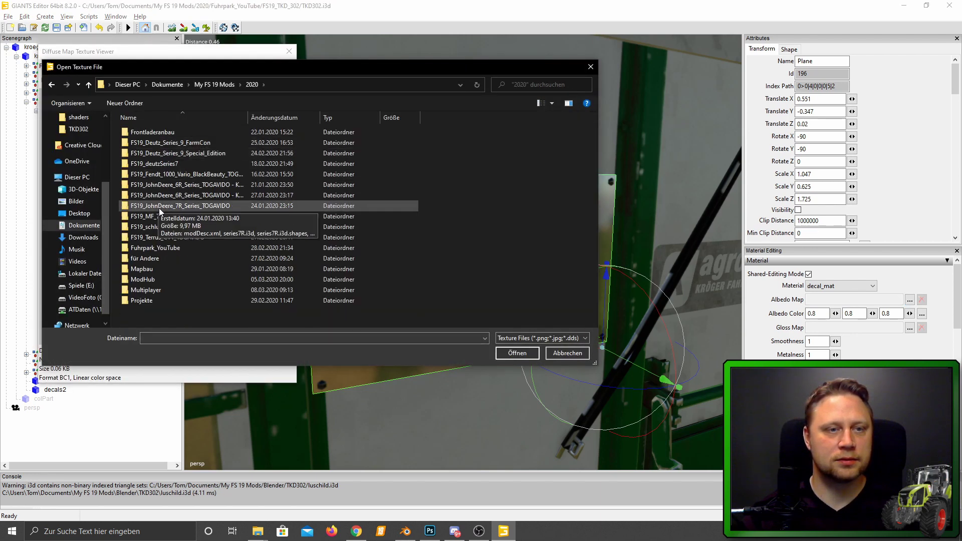
double_click(156, 247)
double_click(148, 237)
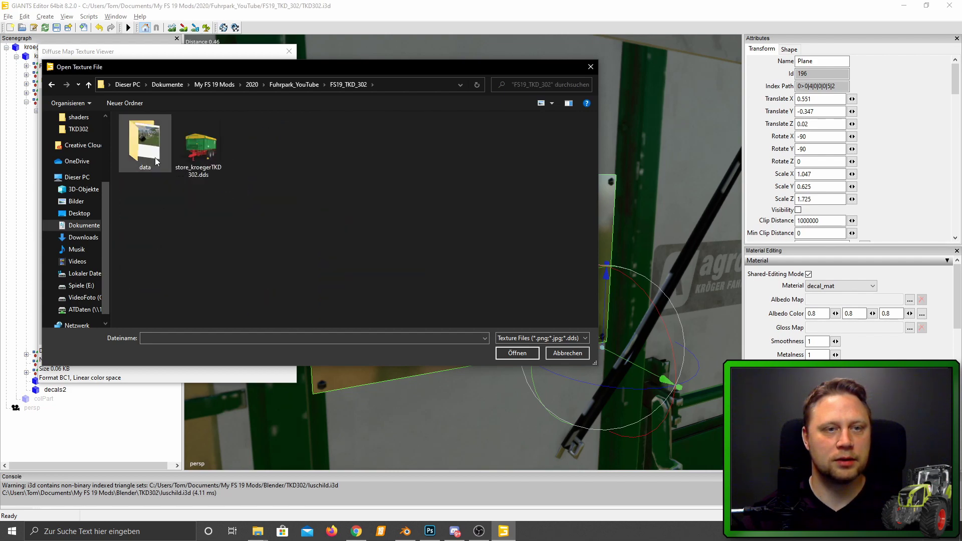
double_click(148, 145)
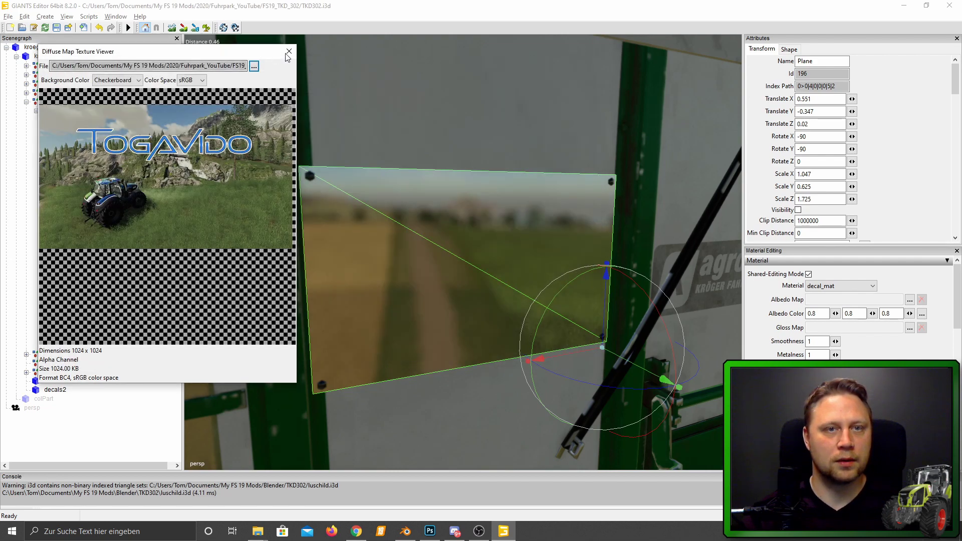
click(289, 51)
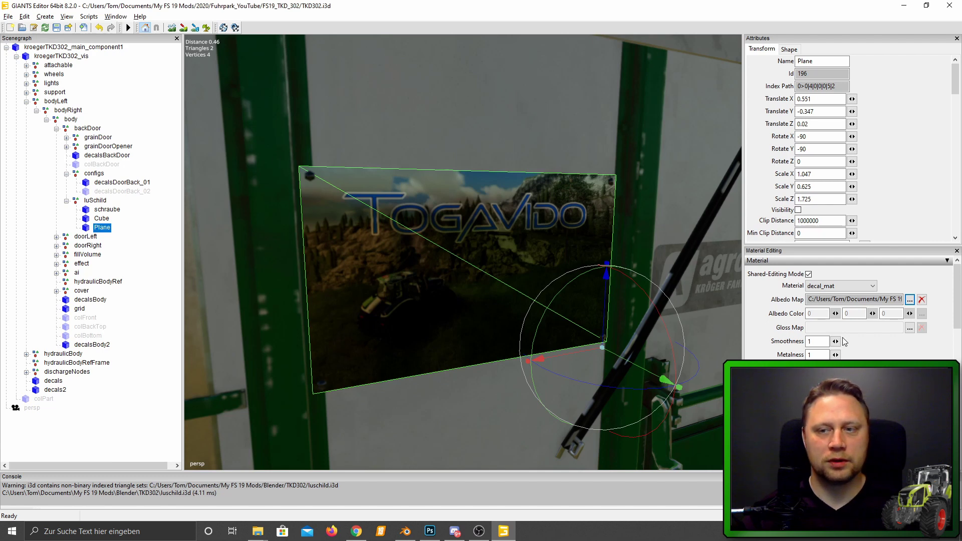
Step: Set the decal_mat Smoothness and Metalness to 0
double_click(817, 341)
text(0)
key(Tab)
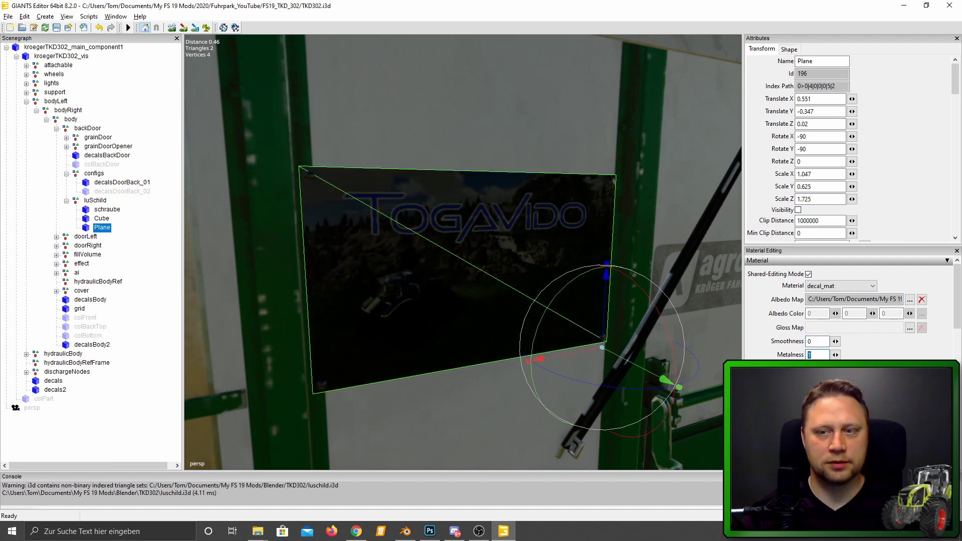
text(0)
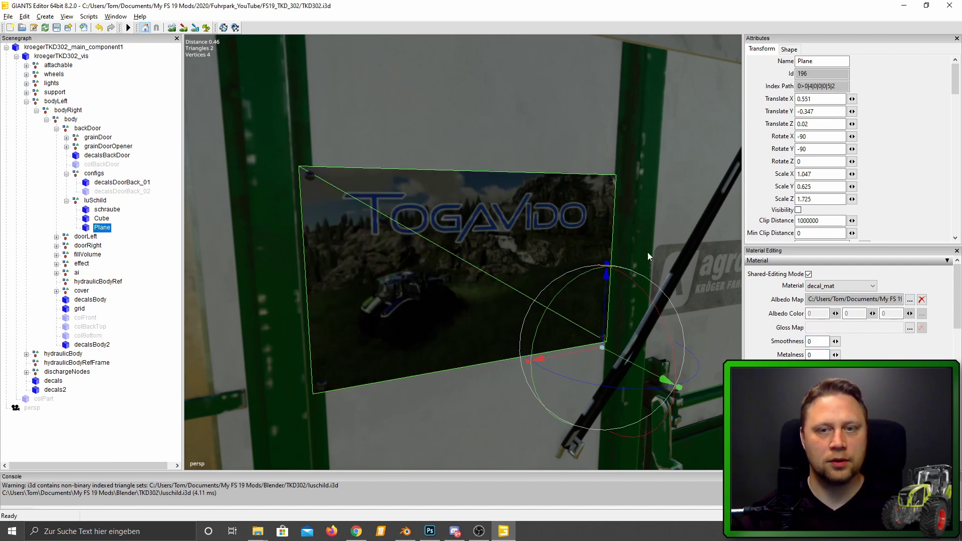
mouse_move(647, 251)
middle_down()
mouse_move(608, 230)
mouse_move(522, 260)
mouse_move(546, 272)
mouse_move(615, 253)
mouse_move(615, 261)
middle_up()
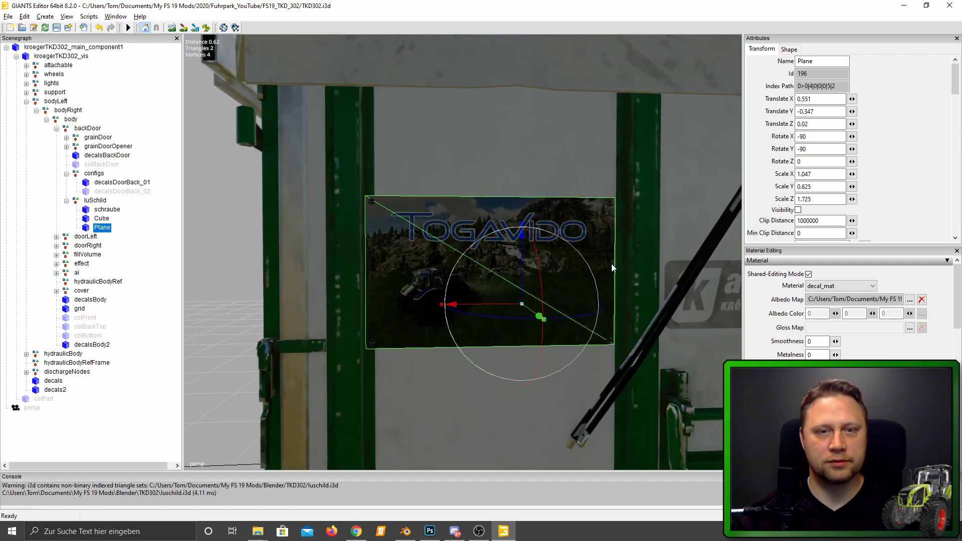
Step: Nudge the luSchild sign along X and Z until flush with the door, Translate Z -0.004
scroll(611, 264, up, 2)
scroll(630, 258, up, 2)
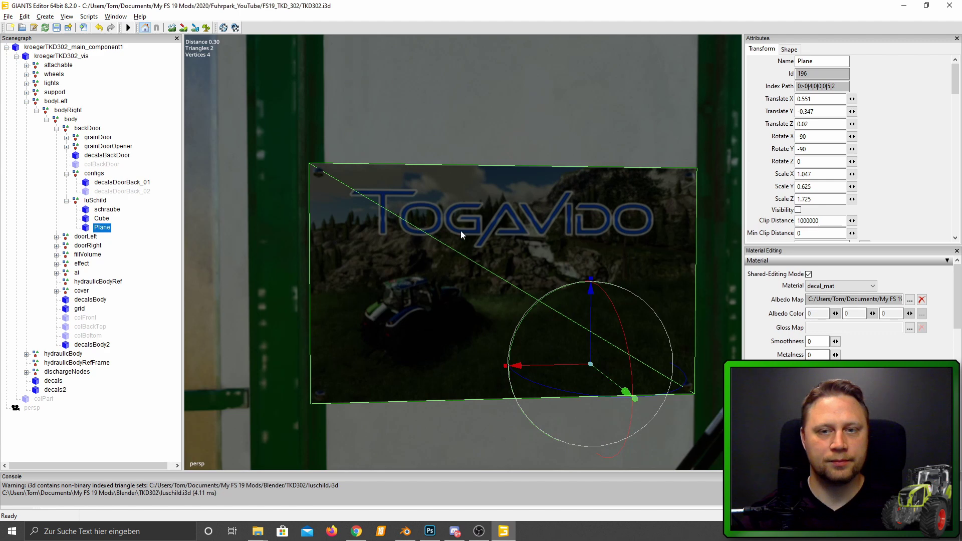
click(96, 200)
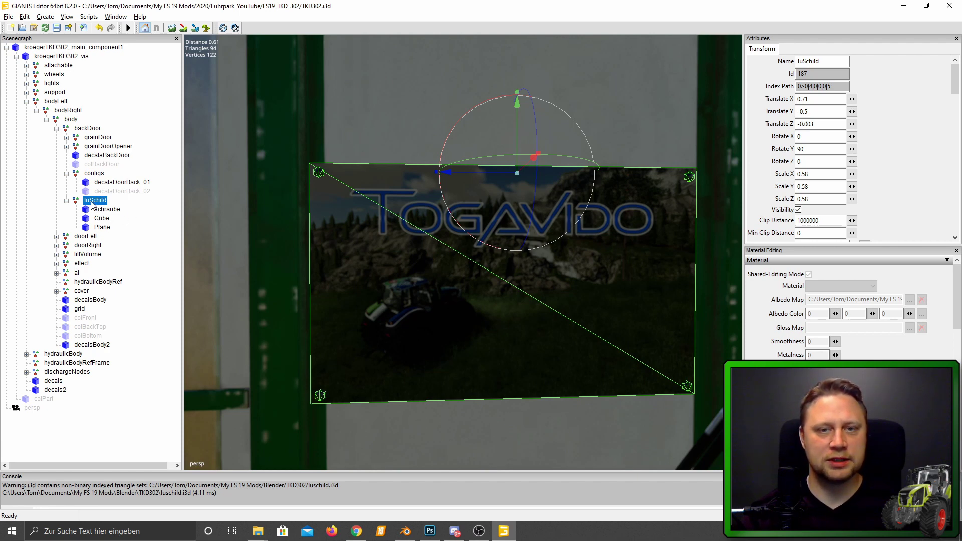
drag(496, 172, 506, 169)
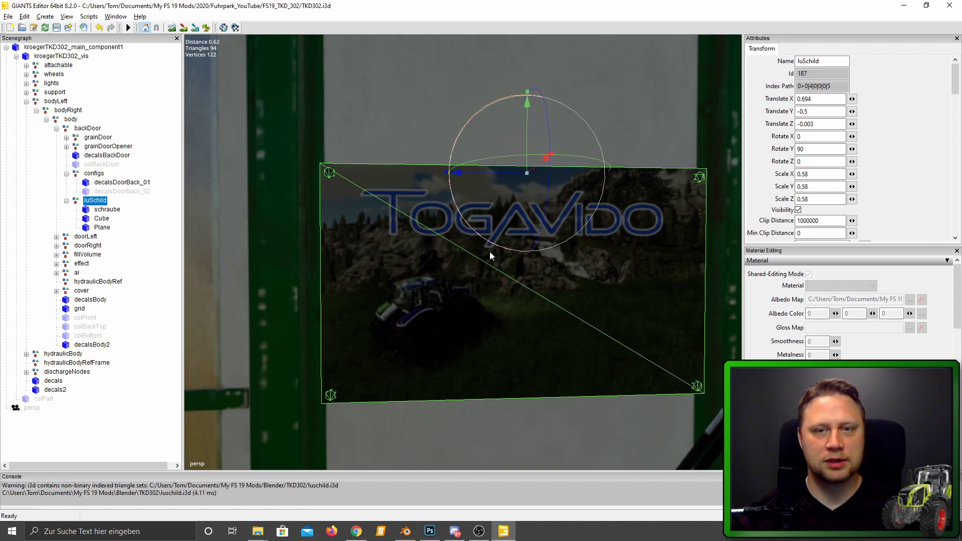
mouse_move(431, 267)
middle_down()
mouse_move(393, 216)
mouse_move(462, 210)
mouse_move(666, 333)
mouse_move(605, 336)
mouse_move(448, 312)
mouse_move(494, 311)
mouse_move(539, 294)
mouse_move(532, 299)
middle_up()
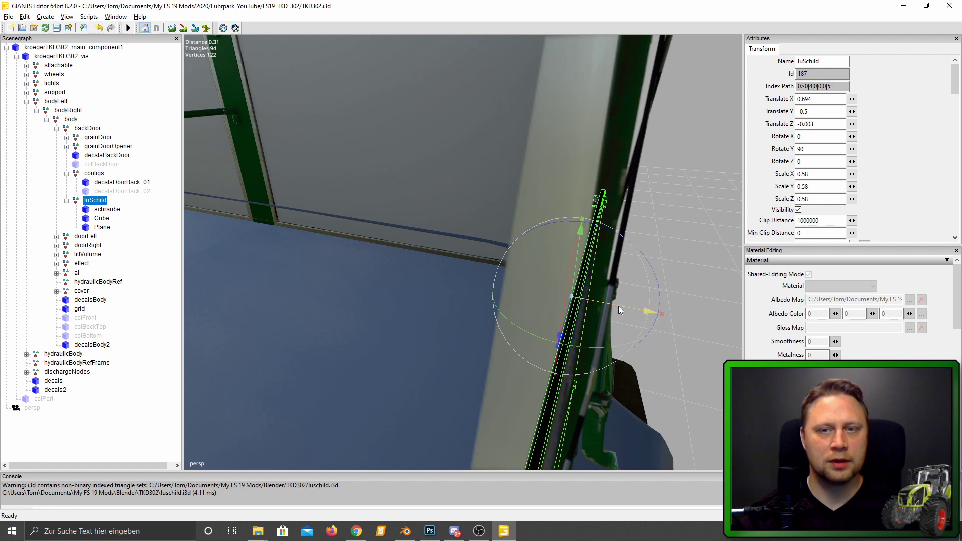
drag(618, 306, 620, 304)
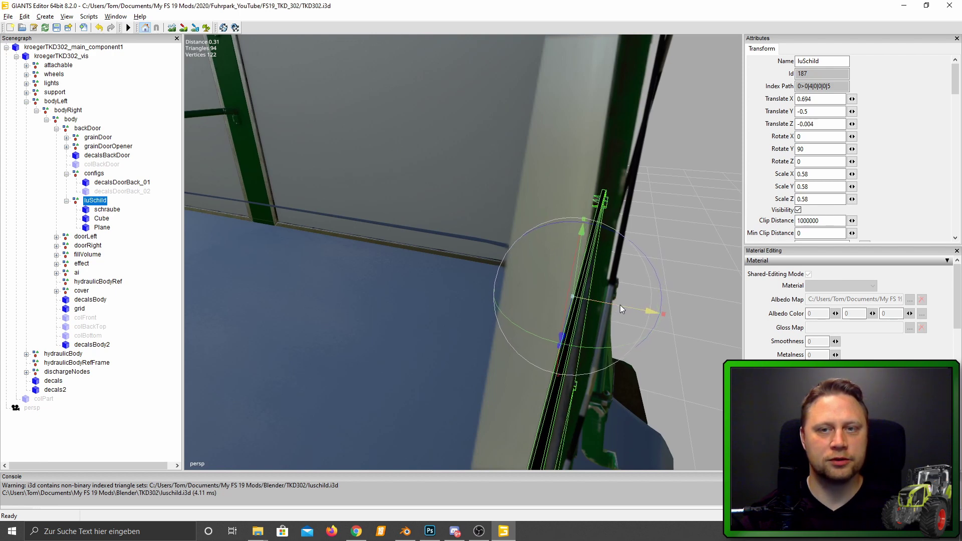
mouse_move(623, 305)
middle_down()
mouse_move(643, 250)
mouse_move(539, 287)
mouse_move(502, 321)
mouse_move(579, 304)
mouse_move(626, 267)
mouse_move(553, 260)
mouse_move(481, 314)
mouse_move(524, 324)
mouse_move(483, 323)
middle_up()
scroll(540, 266, up, 3)
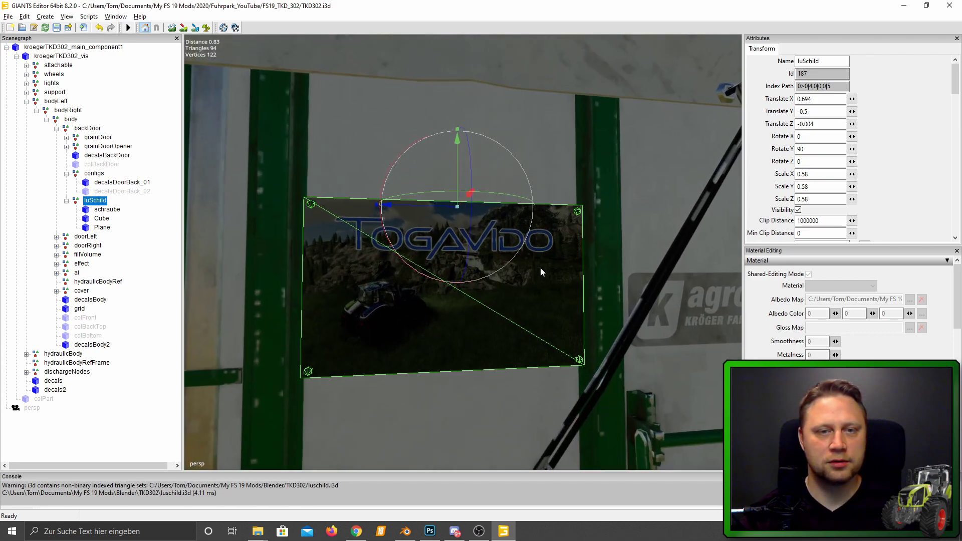
scroll(551, 252, up, 2)
scroll(548, 254, up, 2)
middle_drag(527, 269, 486, 292)
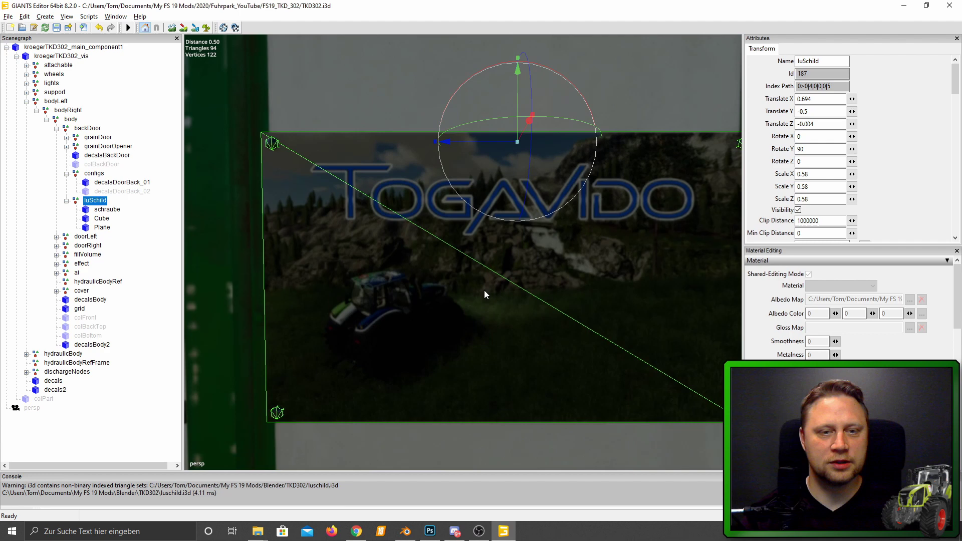
click(379, 91)
Step: Select the sign plane, hide the viewport selection outline and centre the view on it
click(18, 57)
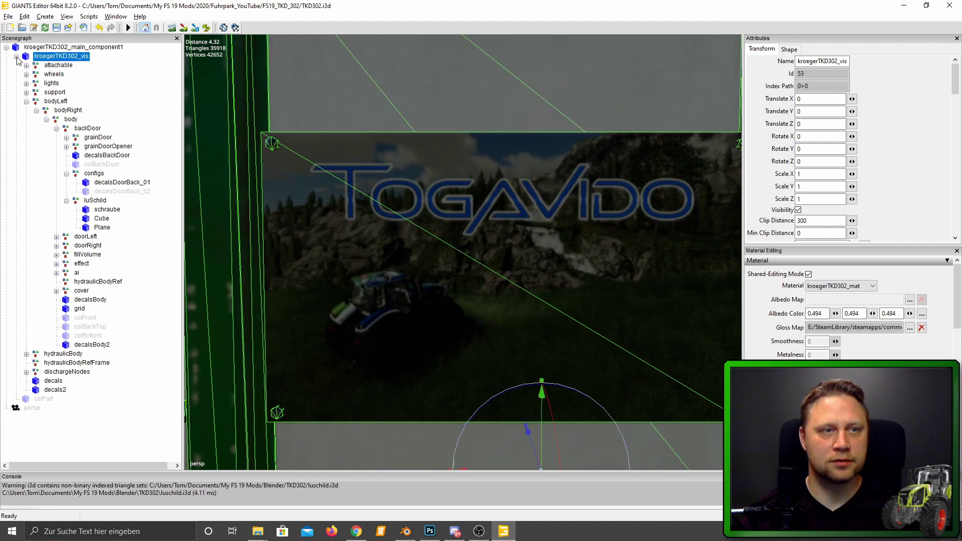
click(441, 299)
right_click(478, 311)
mouse_move(503, 368)
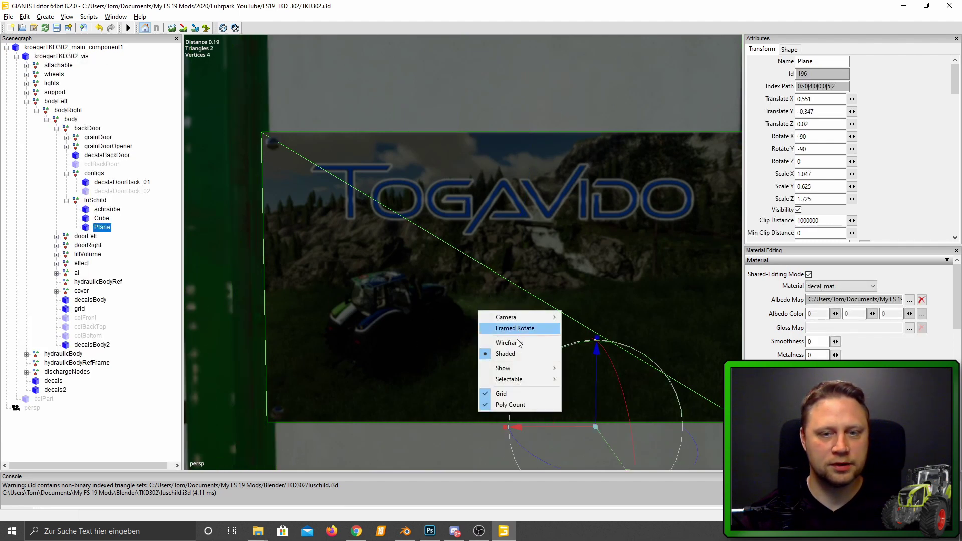
click(605, 457)
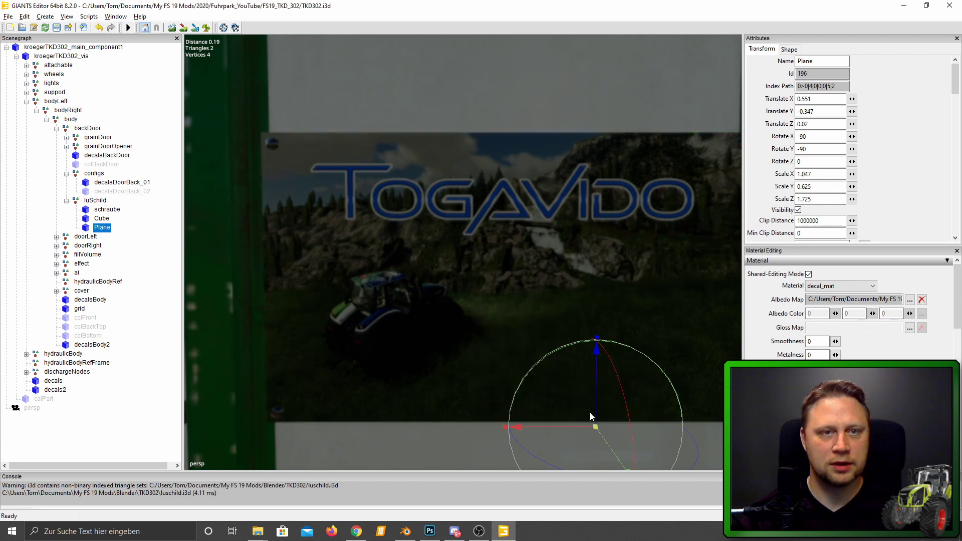
key(f)
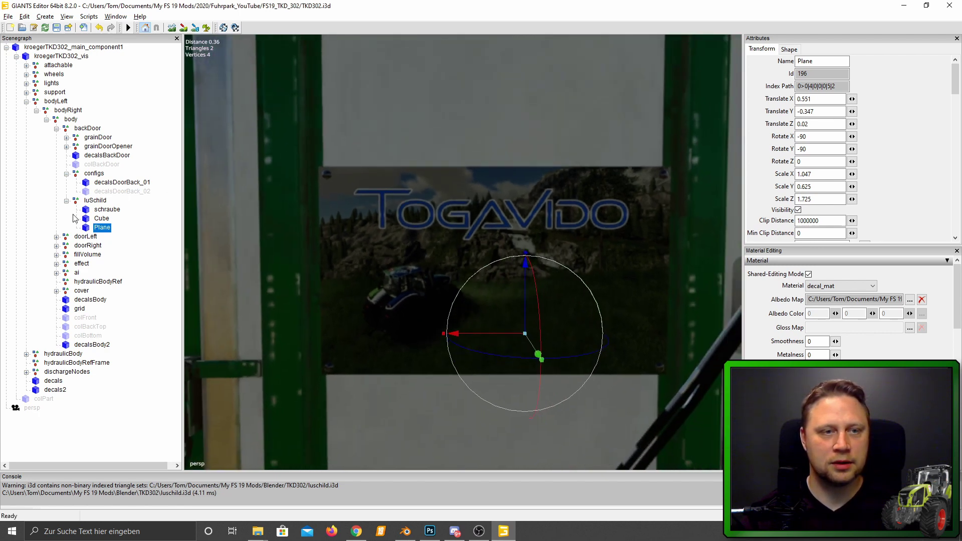
Step: Set the schraube screws' Smoothness and Metalness to 0
click(101, 211)
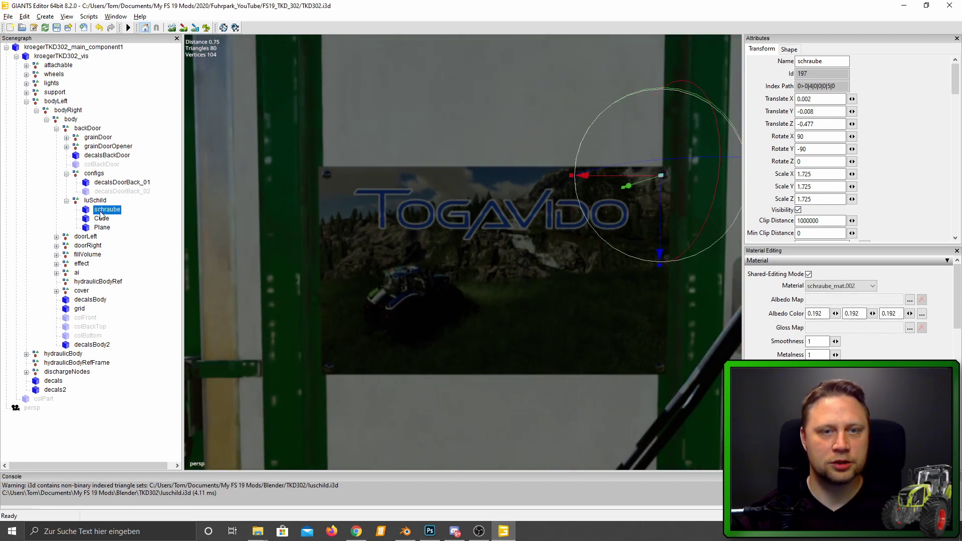
click(818, 342)
text(0)
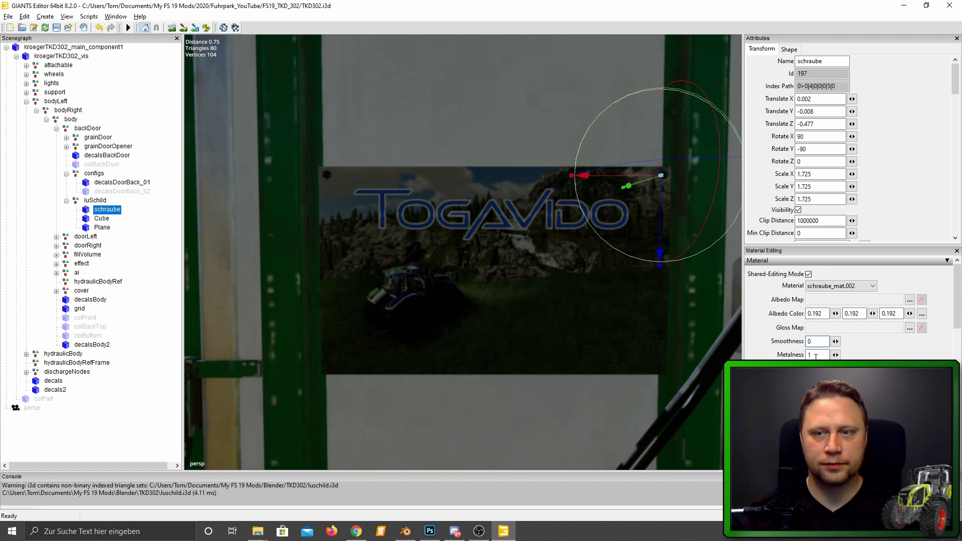
click(816, 355)
text(0)
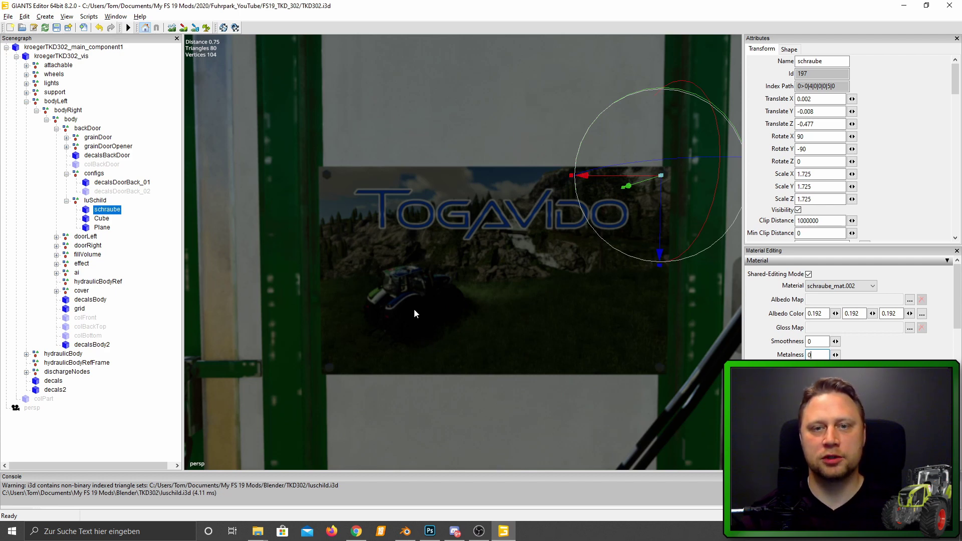
Step: Save the trailer scene and pack the FS19_TKD_302 mod folder into FS19_TKD_302.zip
click(56, 29)
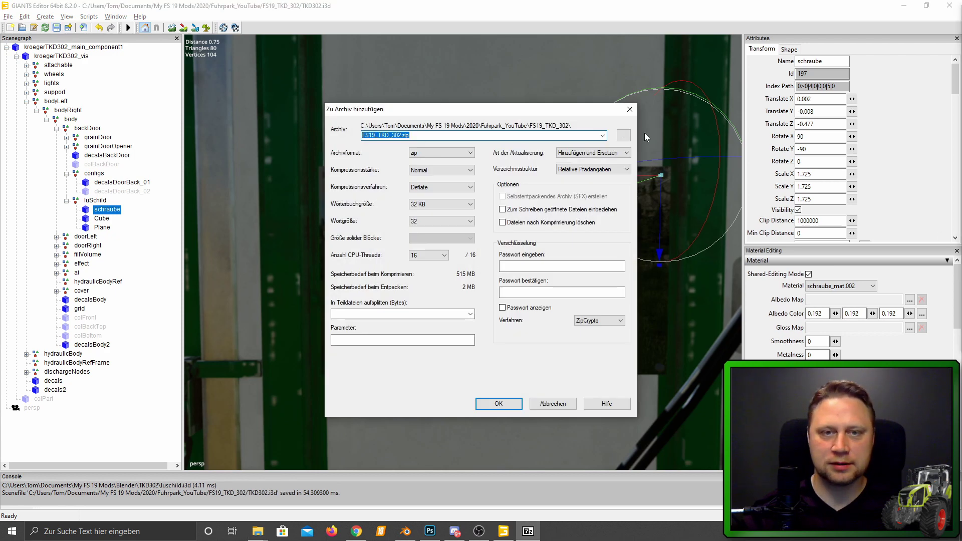
click(508, 404)
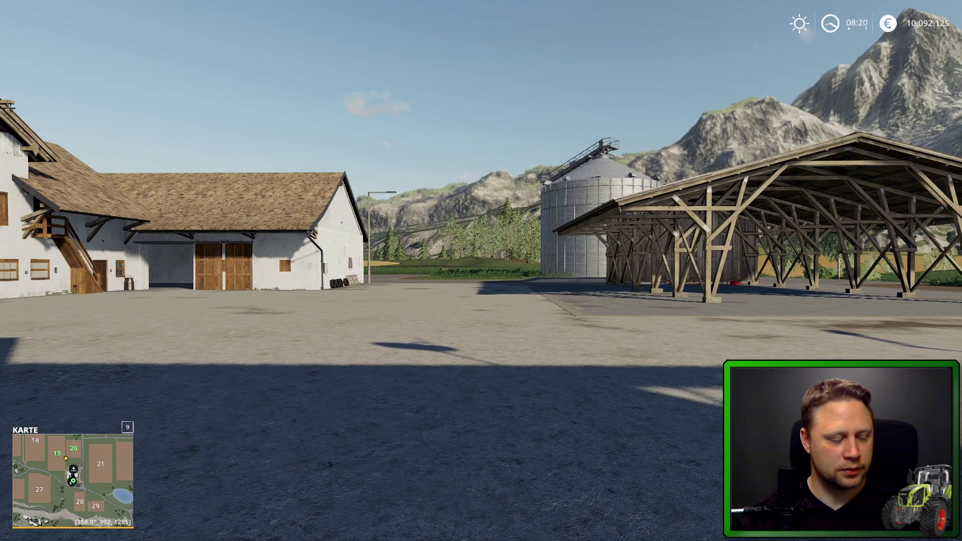
Step: Open the TKD 302 TOGAVIDO trailer's configuration under the shop's WERKZEUGE > ANHÄNGER section
key(p)
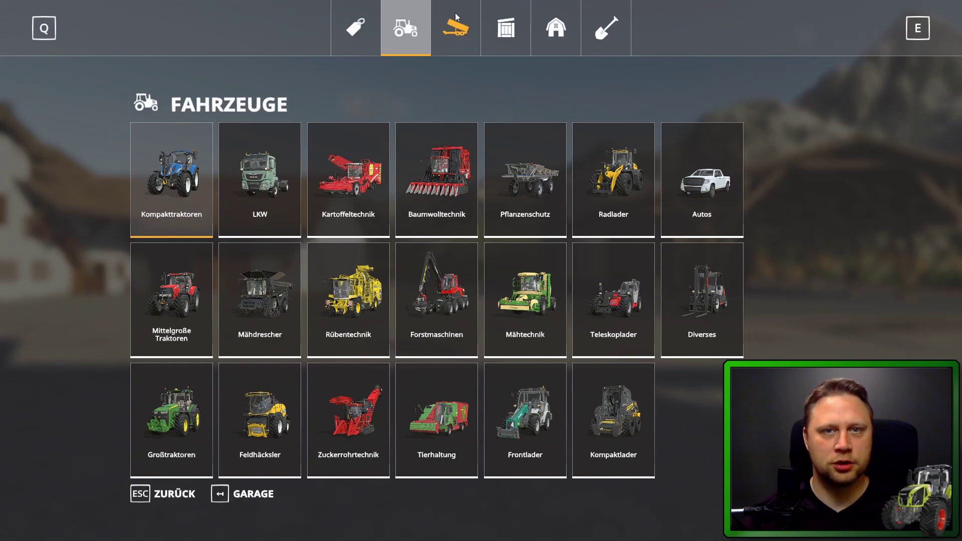
click(449, 20)
click(202, 157)
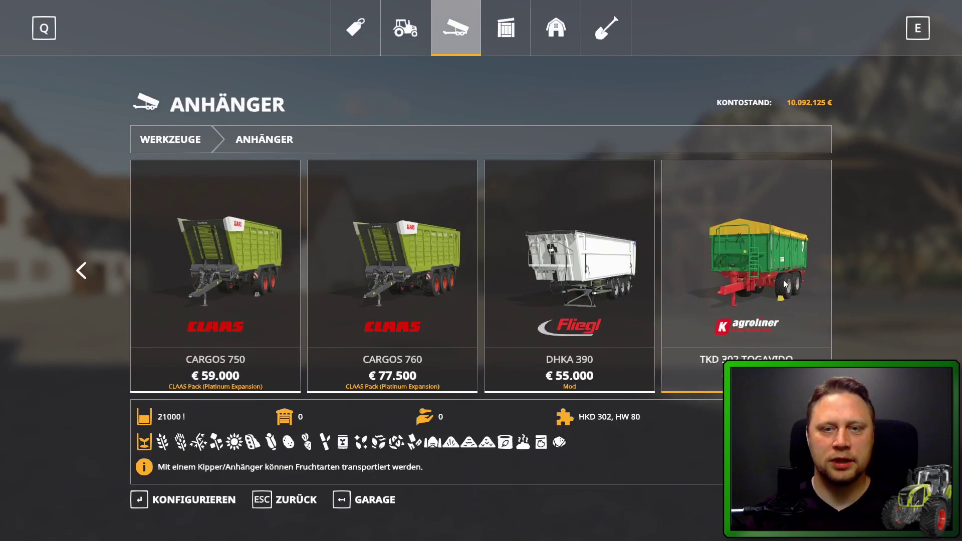
click(785, 283)
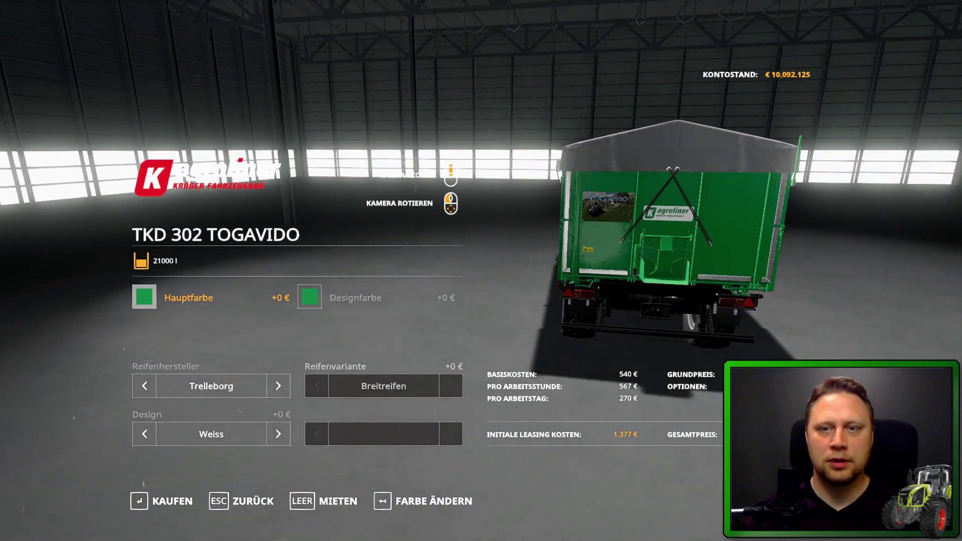
scroll(605, 183, up, 5)
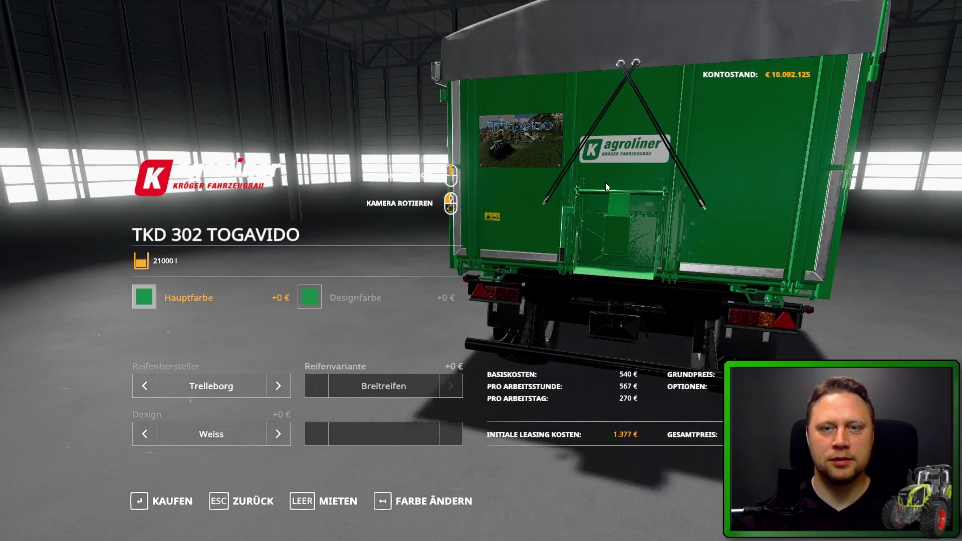
drag(605, 182, 346, 282)
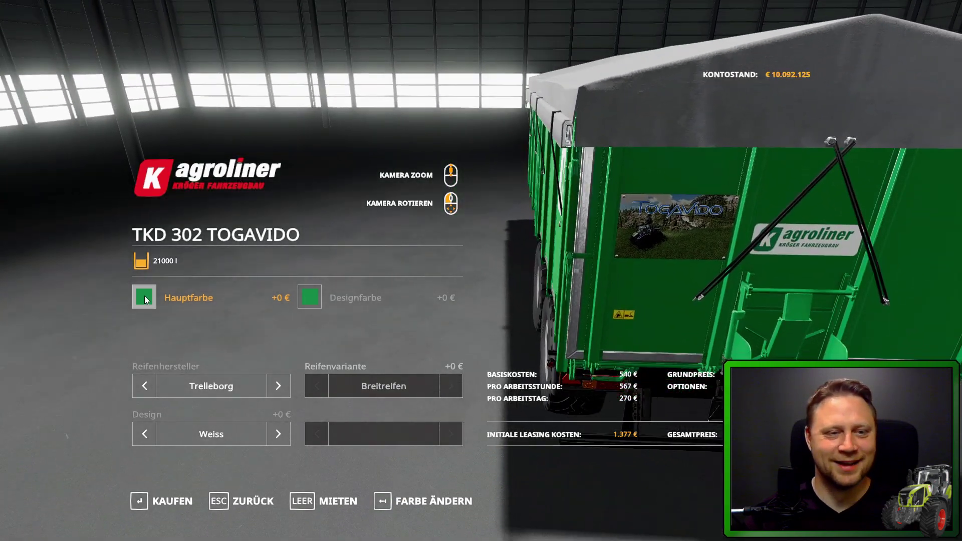
Step: Set the trailer's Hauptfarbe to blue and Designfarbe to black, viewing it from the rear
click(147, 300)
click(489, 266)
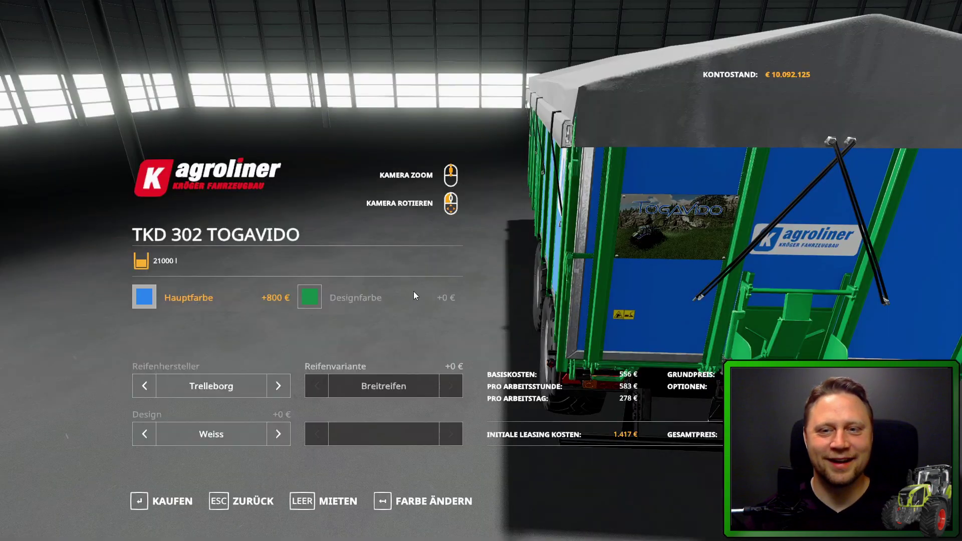
click(310, 300)
click(414, 264)
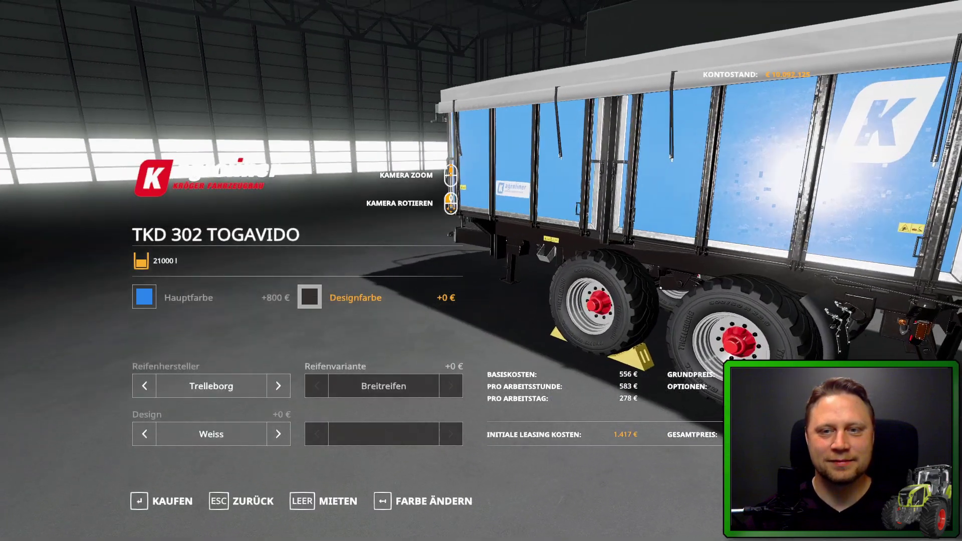
drag(651, 246, 551, 247)
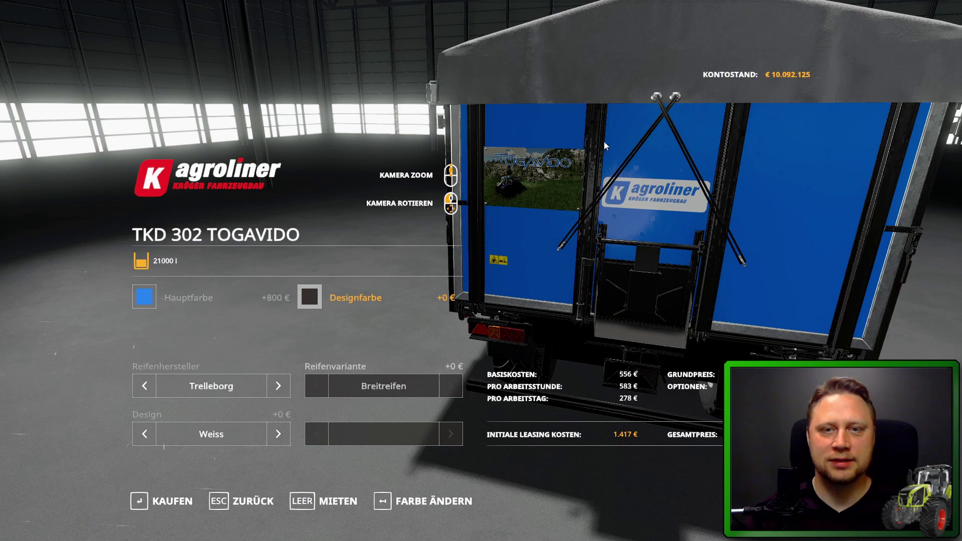
drag(536, 214, 601, 216)
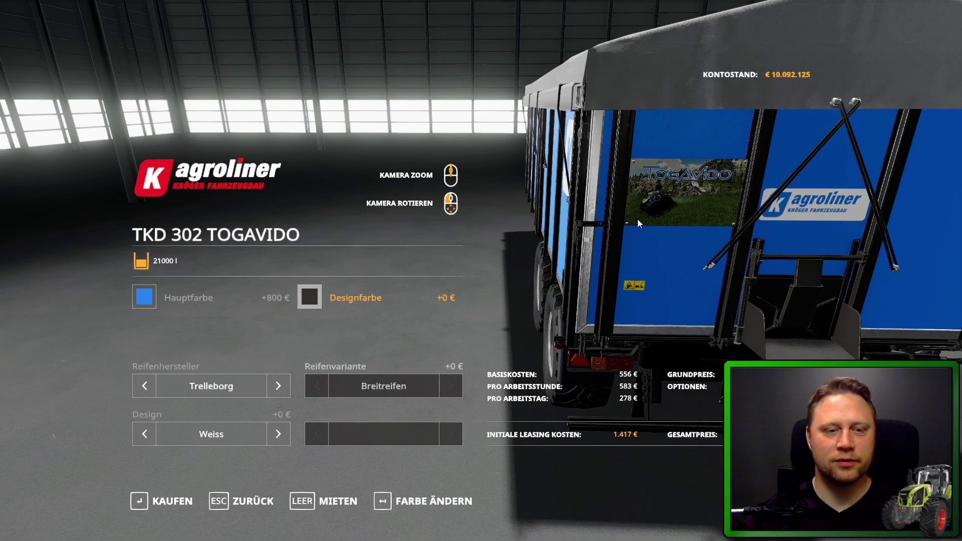
Step: Buy the configured trailer for € 27.800 and return to the farm
click(173, 496)
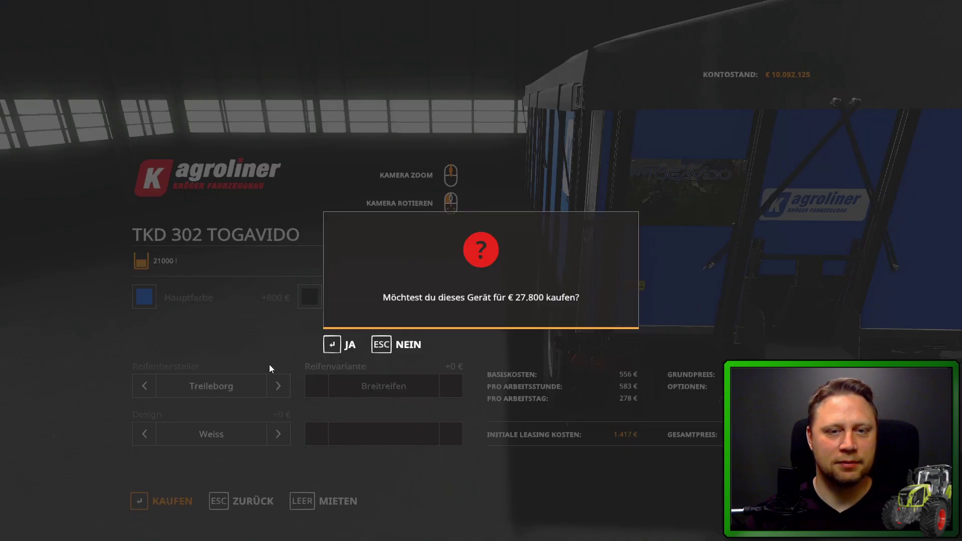
click(335, 347)
key(Escape)
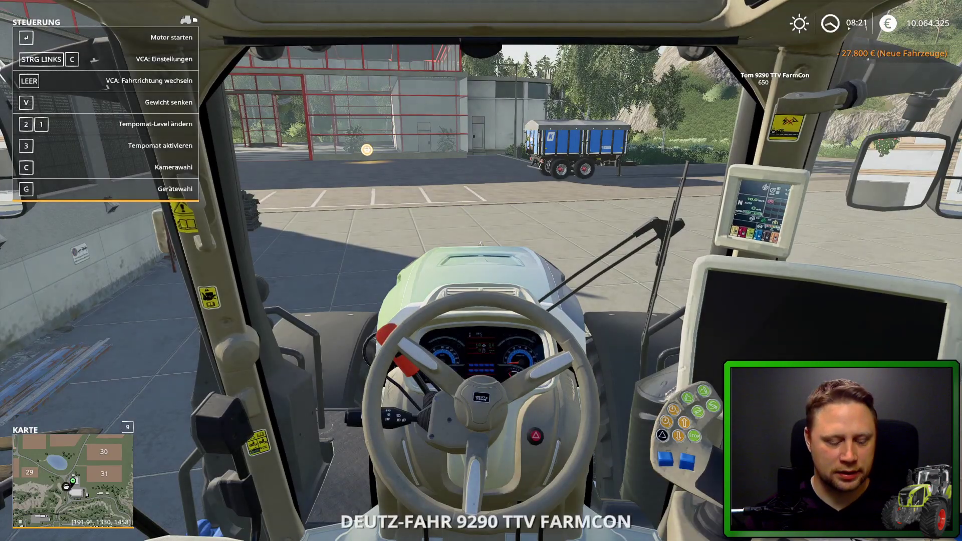
Step: Start the tractor, reverse it up to the blue trailer's hitch and couple it with Q
key(Return)
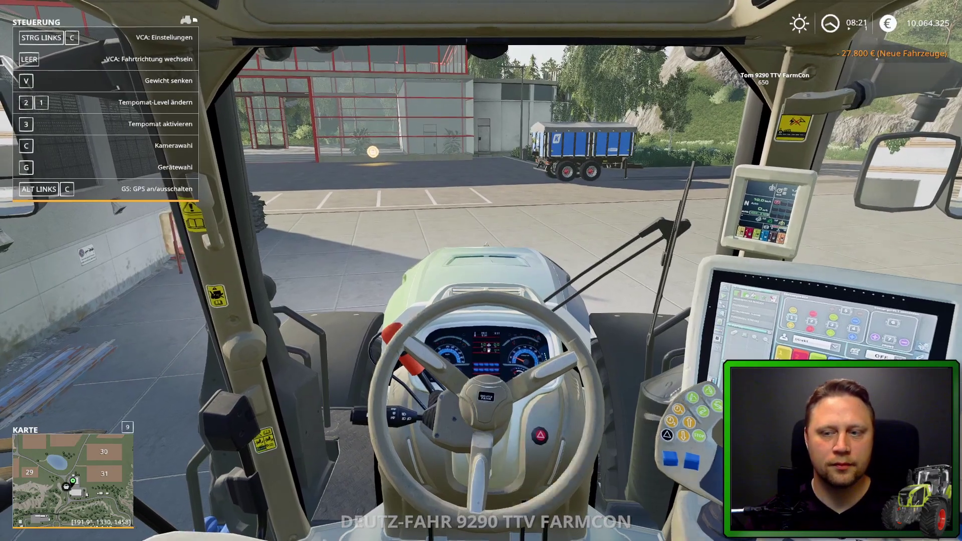
key(w)
key(d)
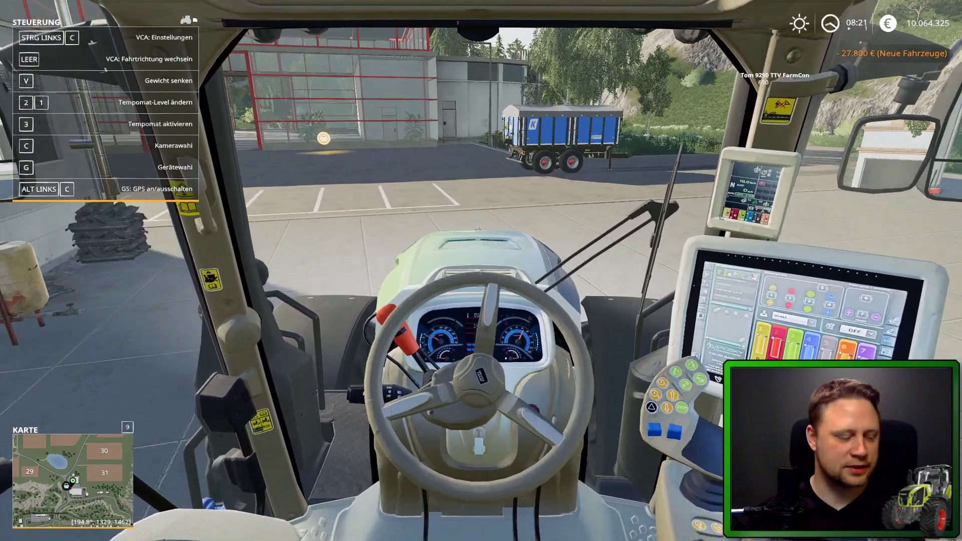
key(c)
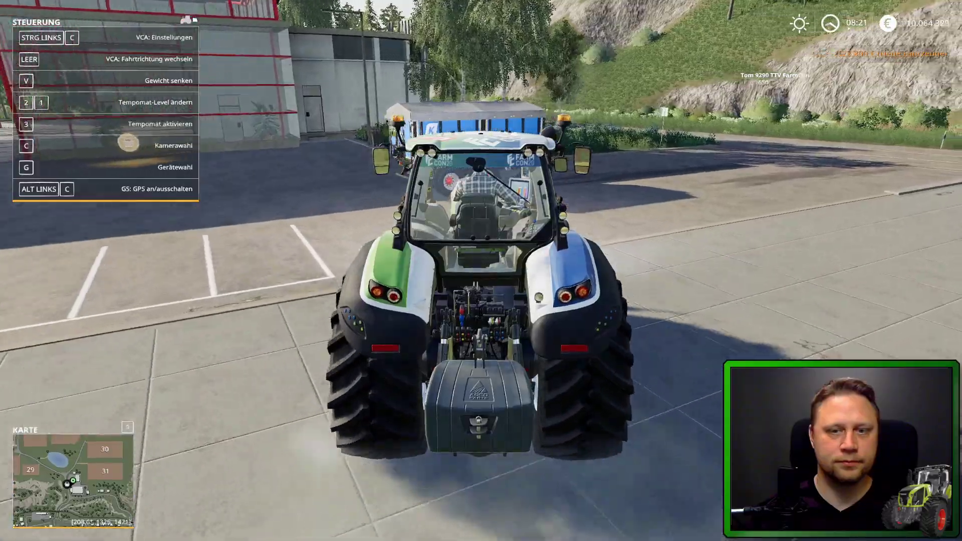
key(s)
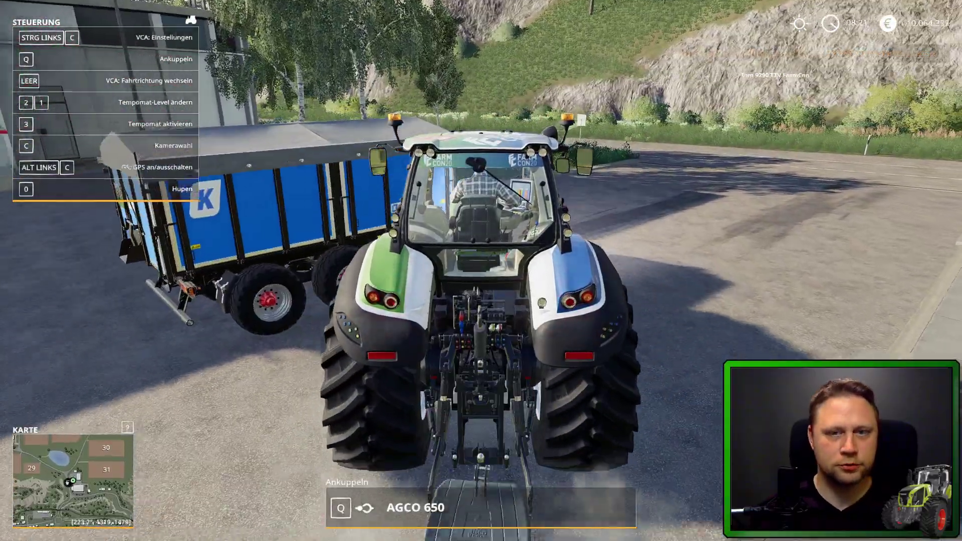
key(w)
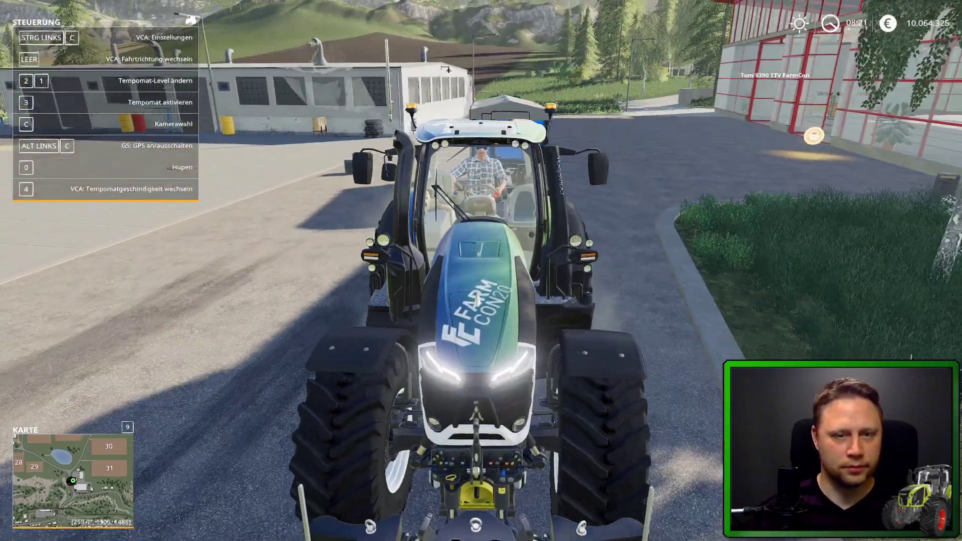
key(w)
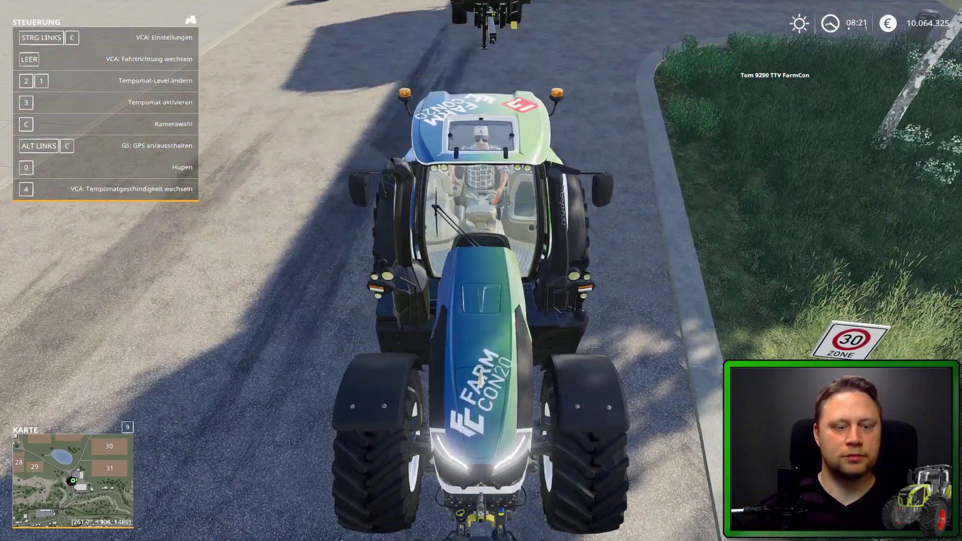
key(w)
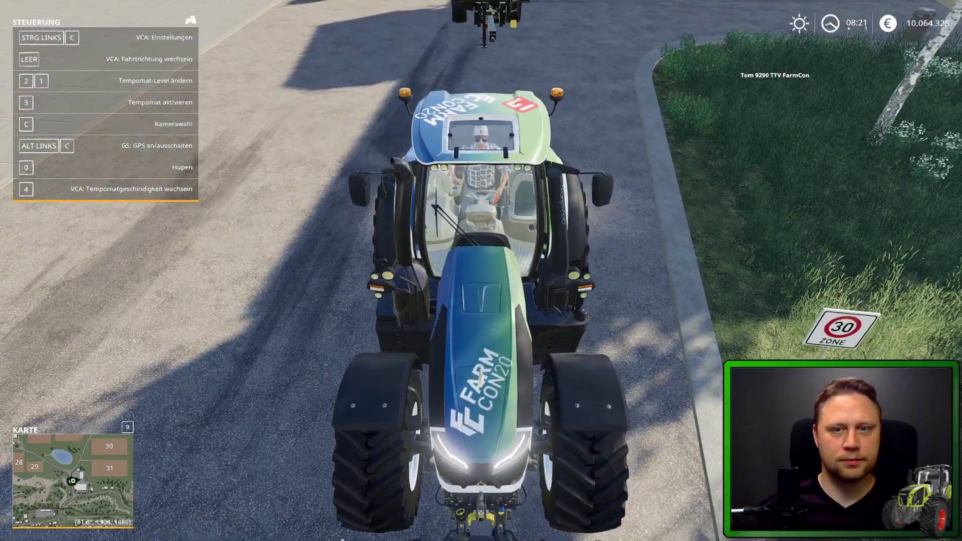
scroll(481, 271, down, 5)
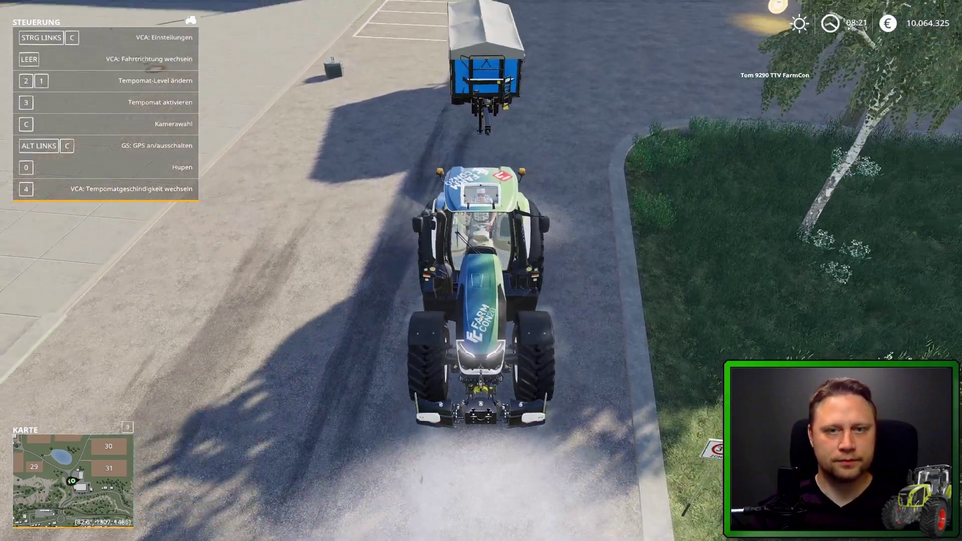
key(s)
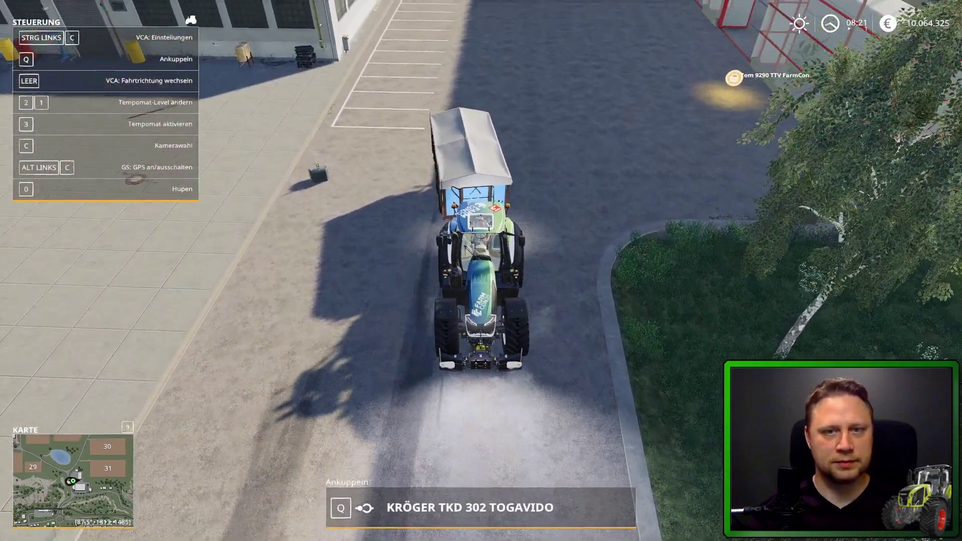
key(q)
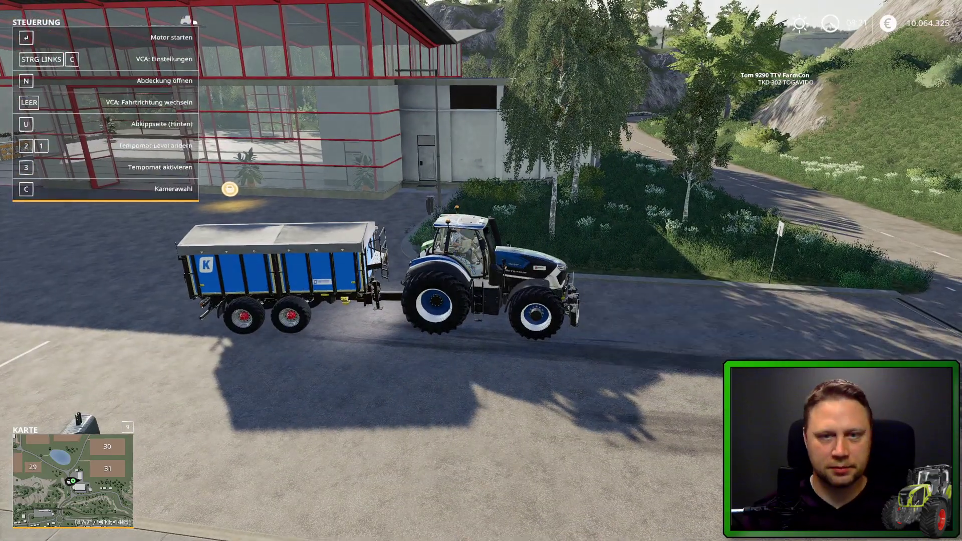
Step: Switch off the tractor engine and step out on foot
key(Return)
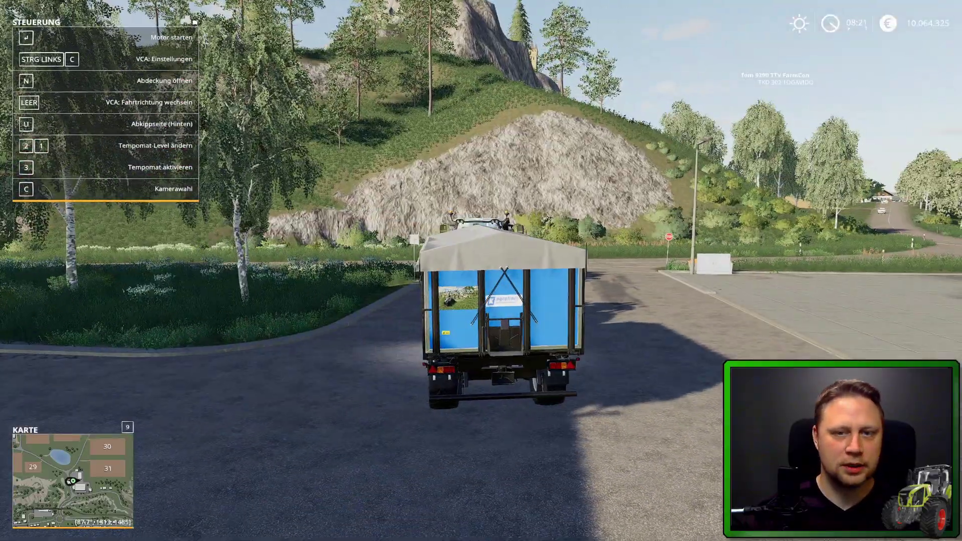
scroll(481, 270, up, 3)
scroll(481, 271, up, 5)
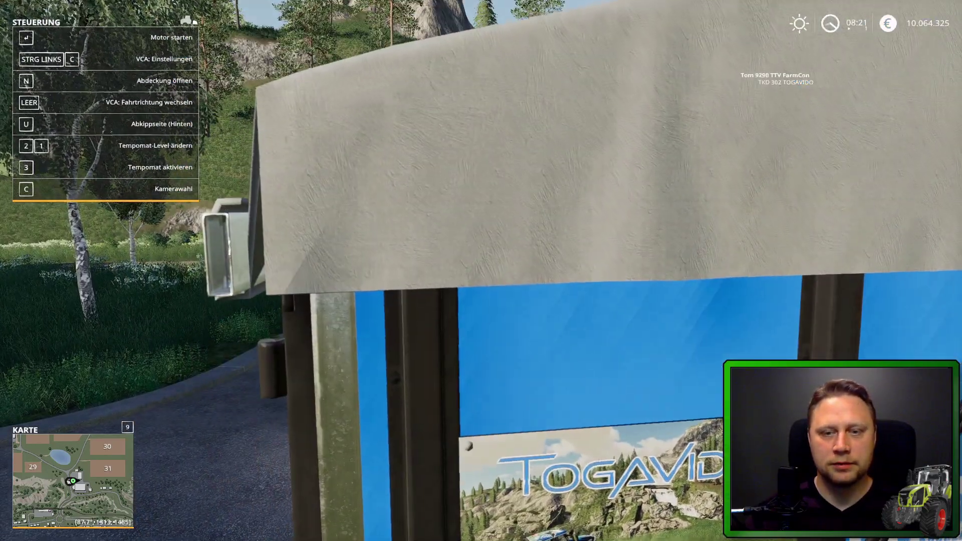
key(e)
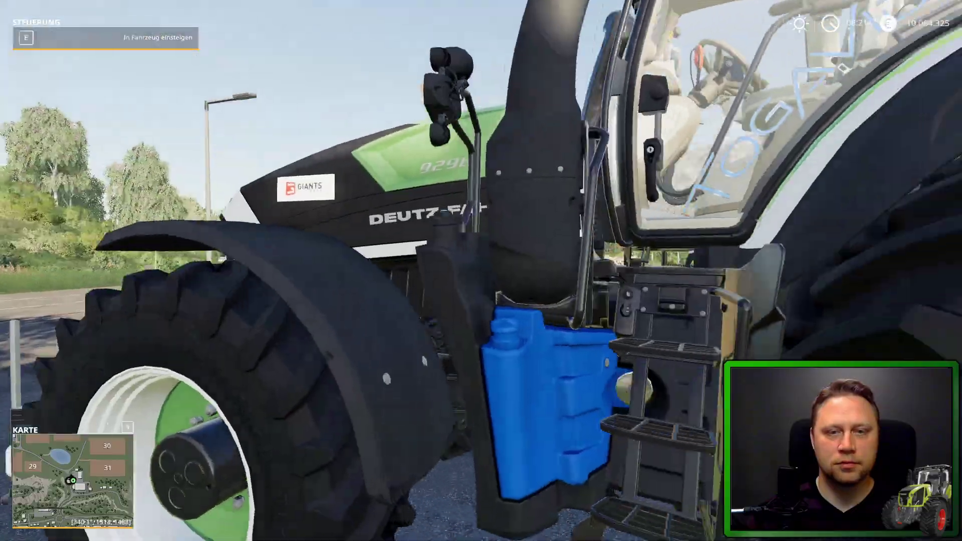
Step: Walk around the trailer to inspect the TOGAVIDO sign, then get back into the tractor
key(w)
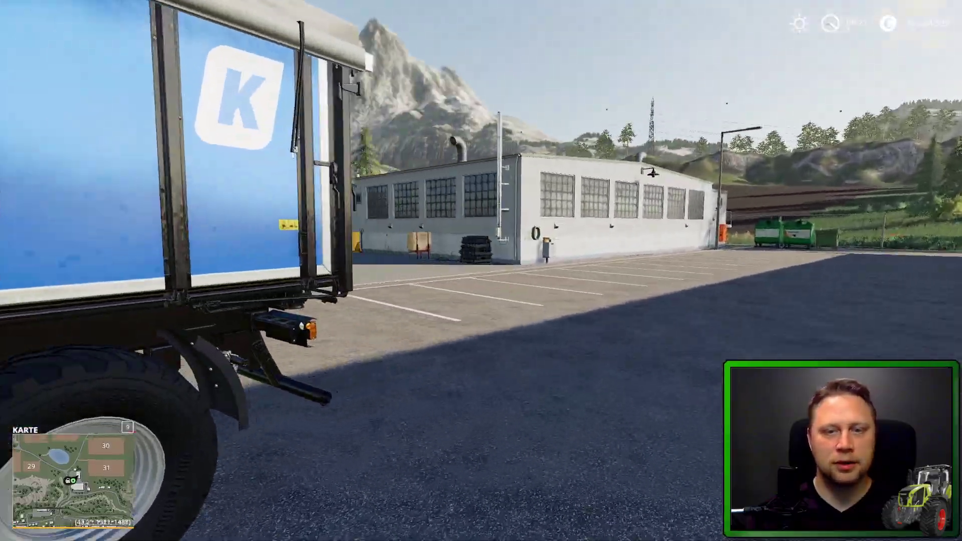
key(w)
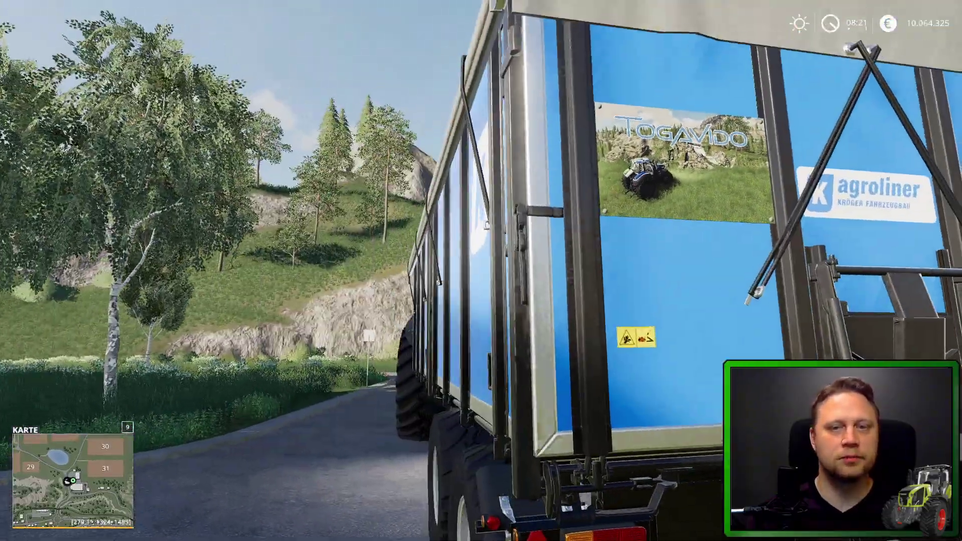
key(w)
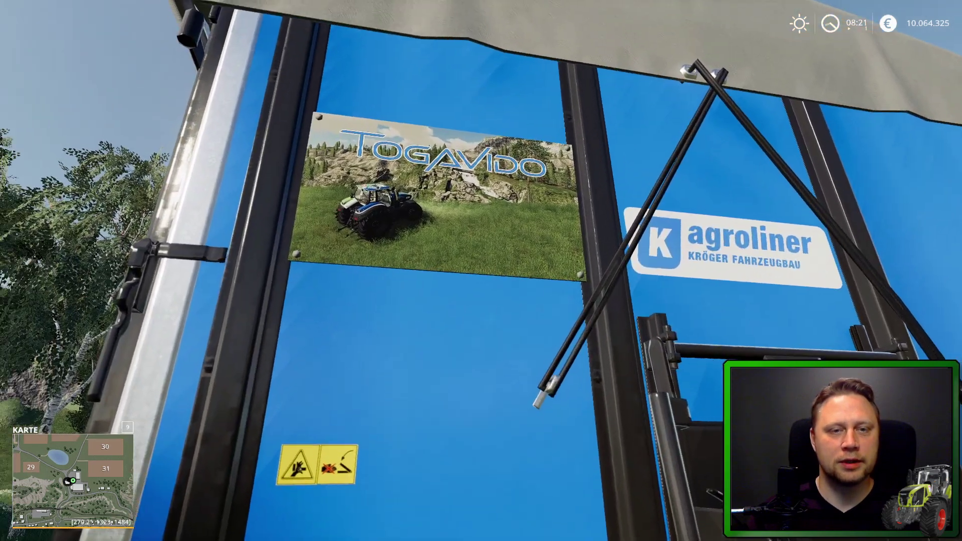
key(w)
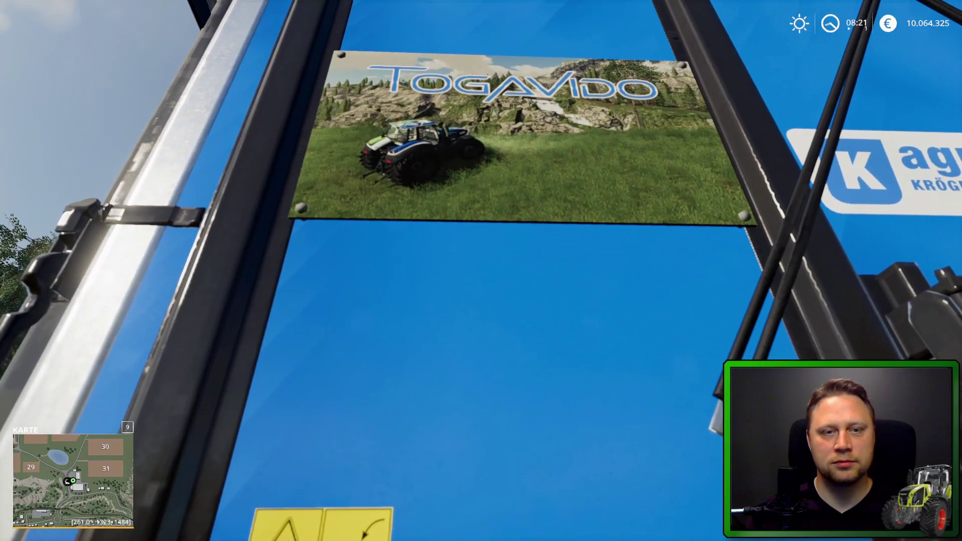
key(s)
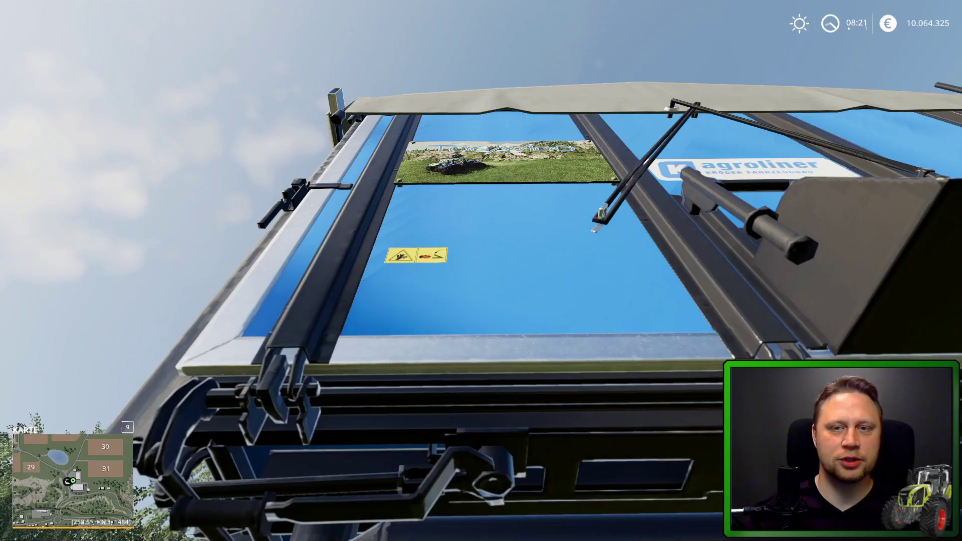
key(w)
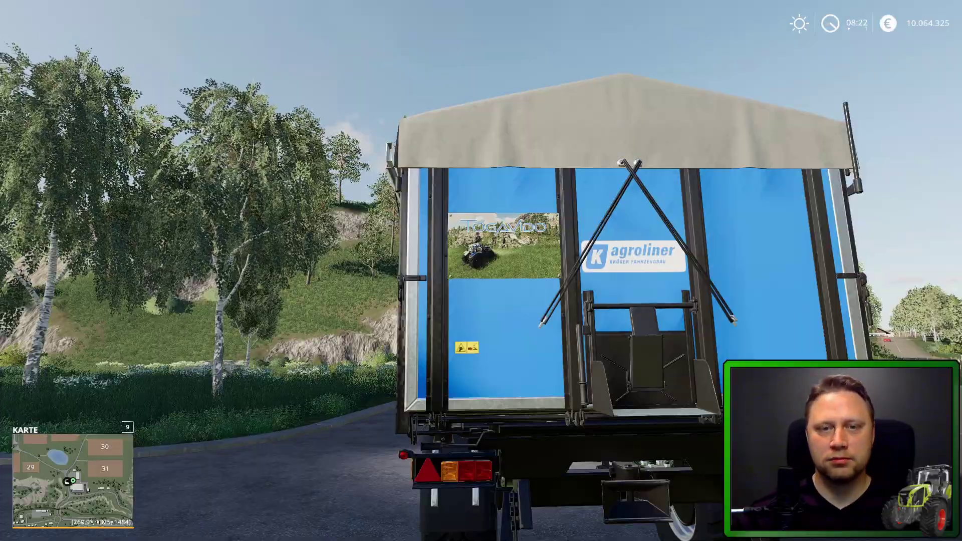
key(w)
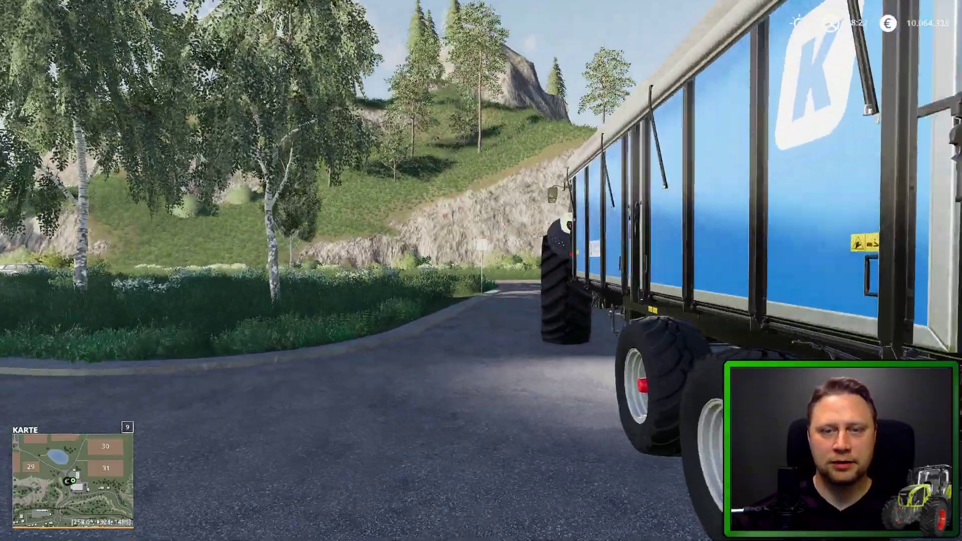
key(e)
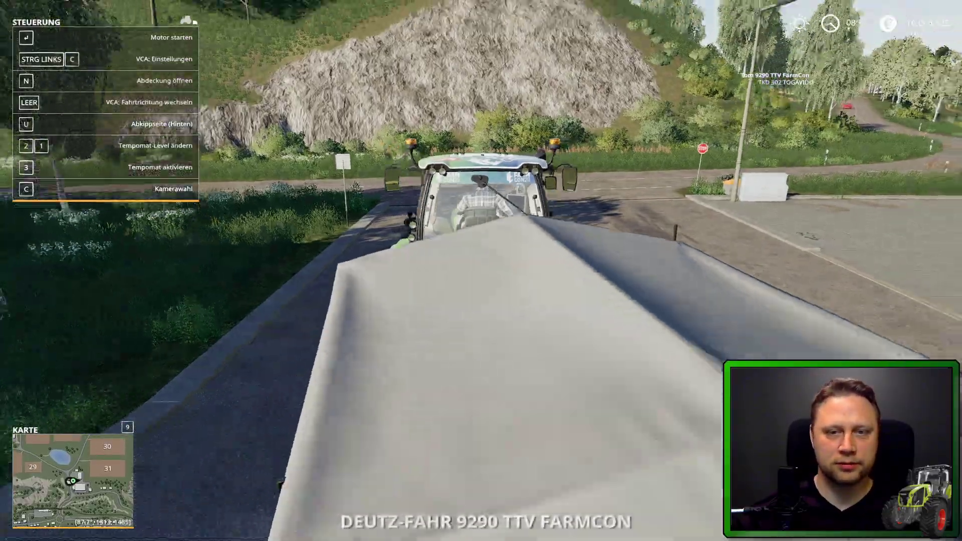
scroll(481, 271, down, 5)
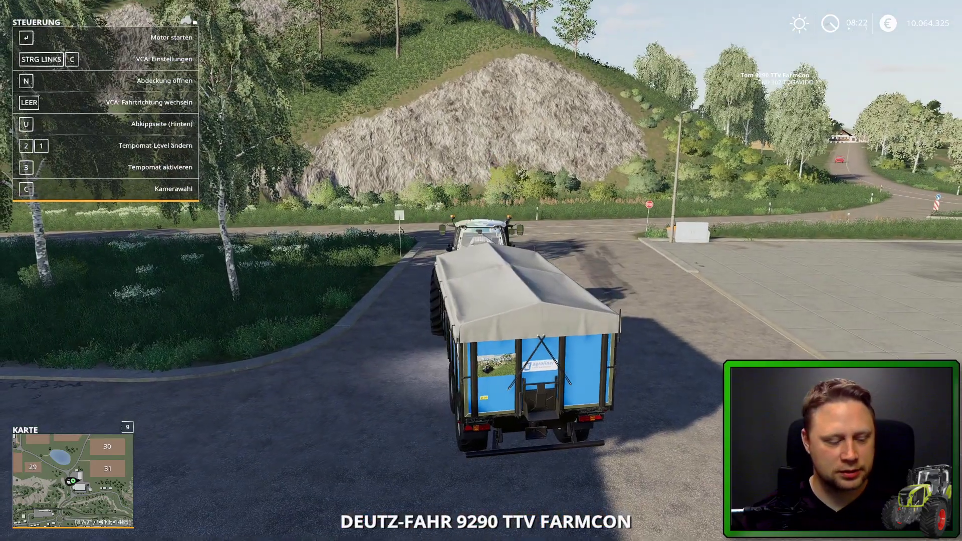
Step: Fill the TOGAVIDO trailer with wheat from the Easy Development Commands Fahrzeuge page, then close the menu
key(alt+e)
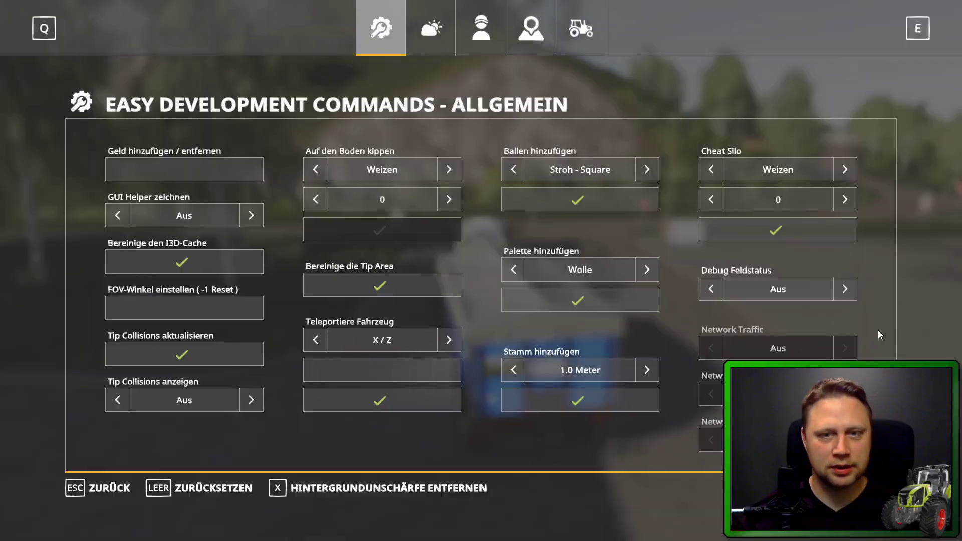
click(574, 42)
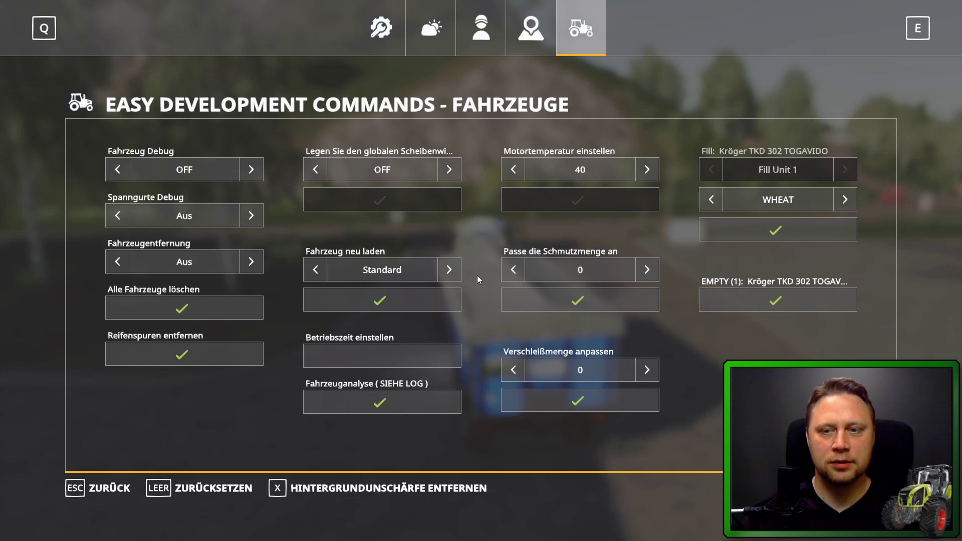
click(394, 30)
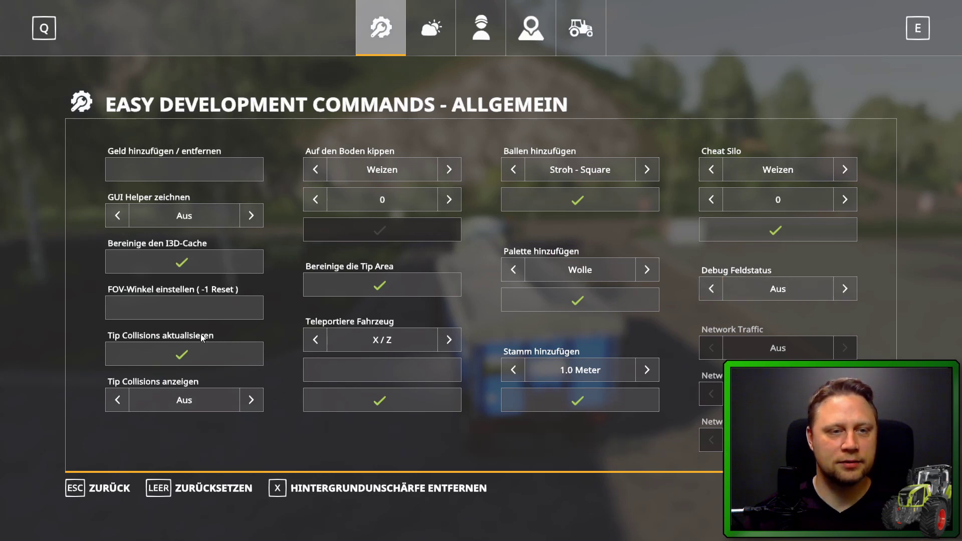
click(438, 40)
click(494, 41)
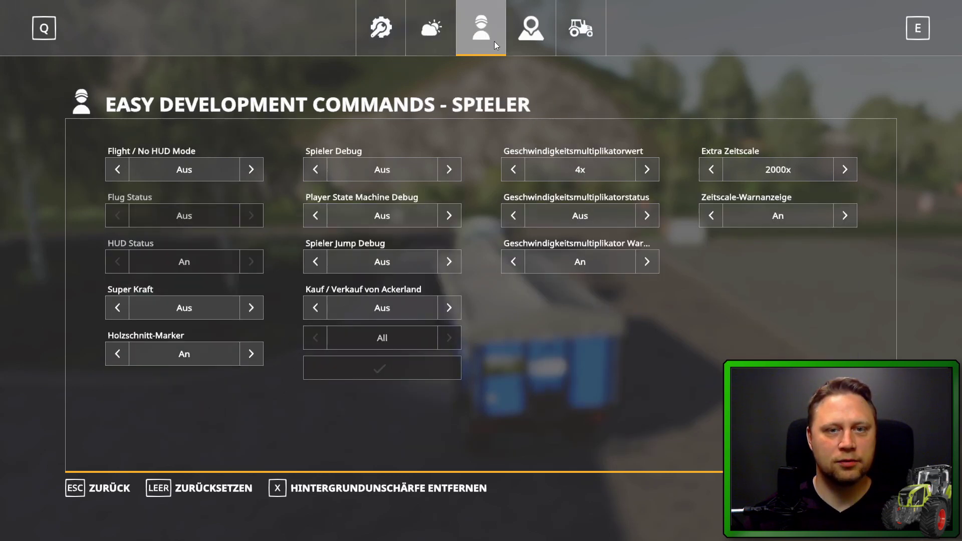
click(533, 33)
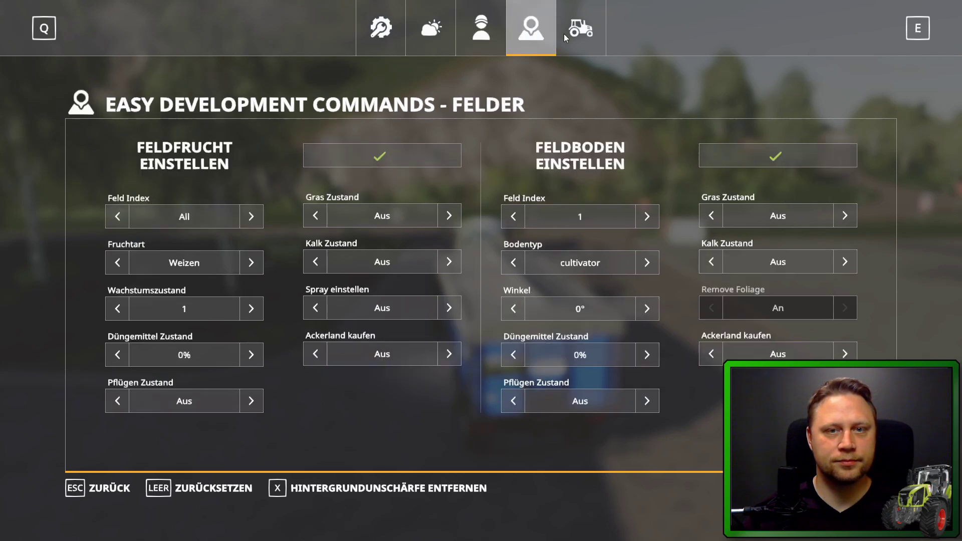
click(595, 35)
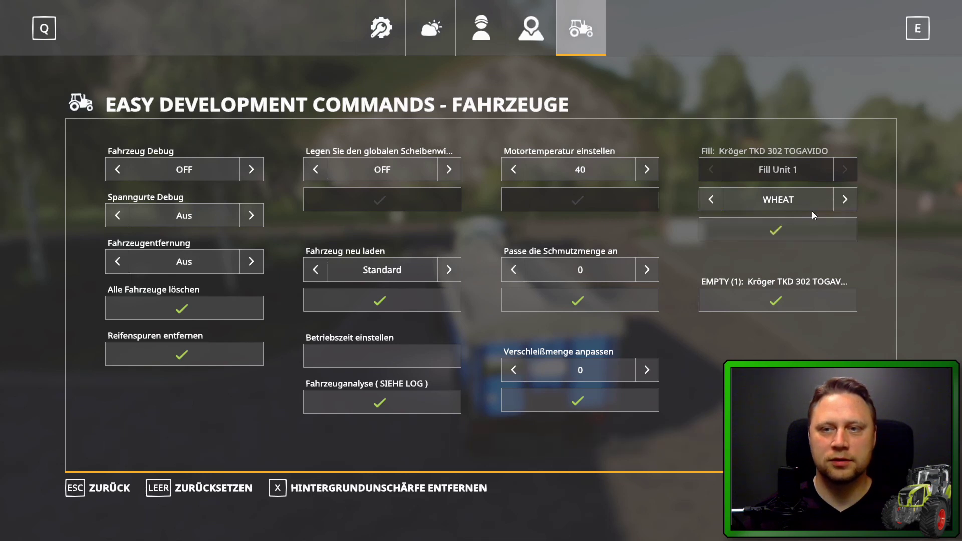
click(780, 232)
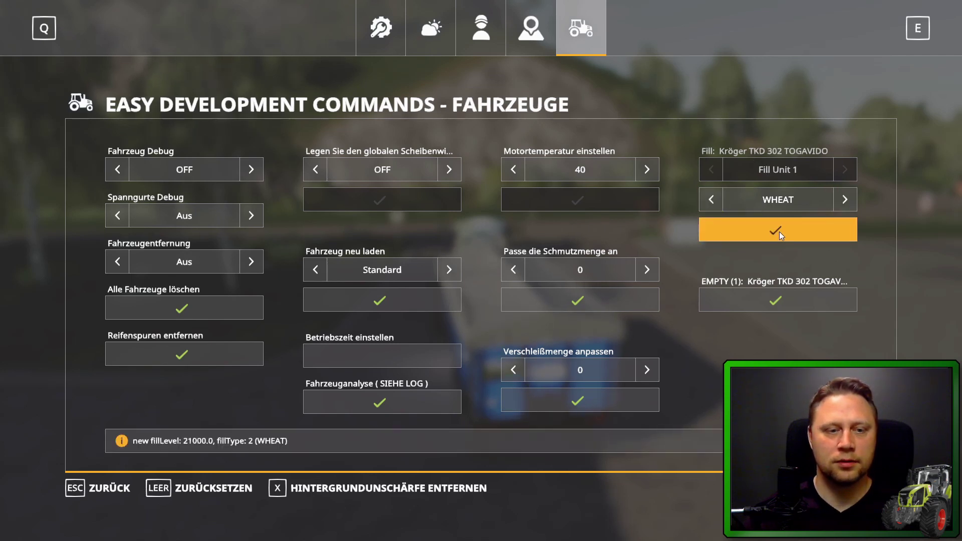
key(Escape)
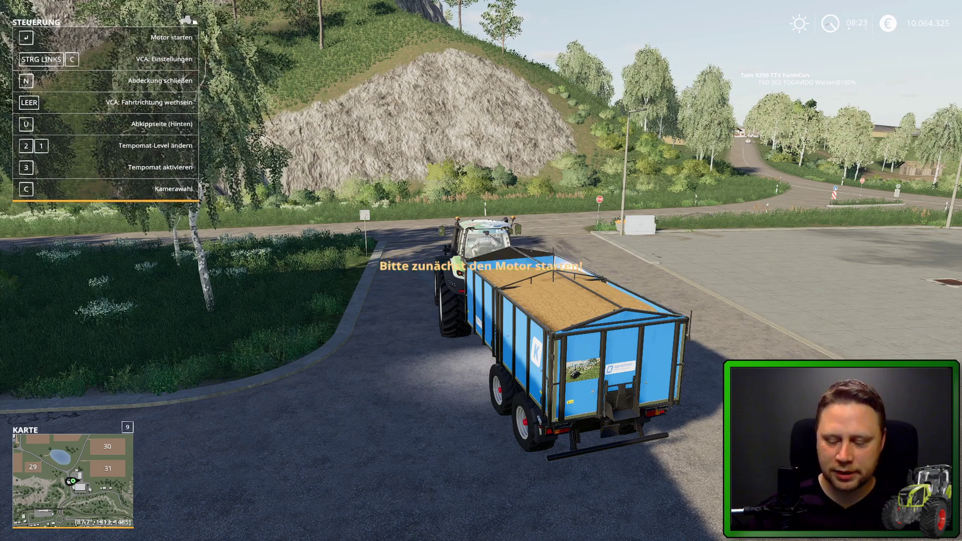
Step: Start the engine and drive the loaded rig right across the junction onto the silo's grate pit
key(Return)
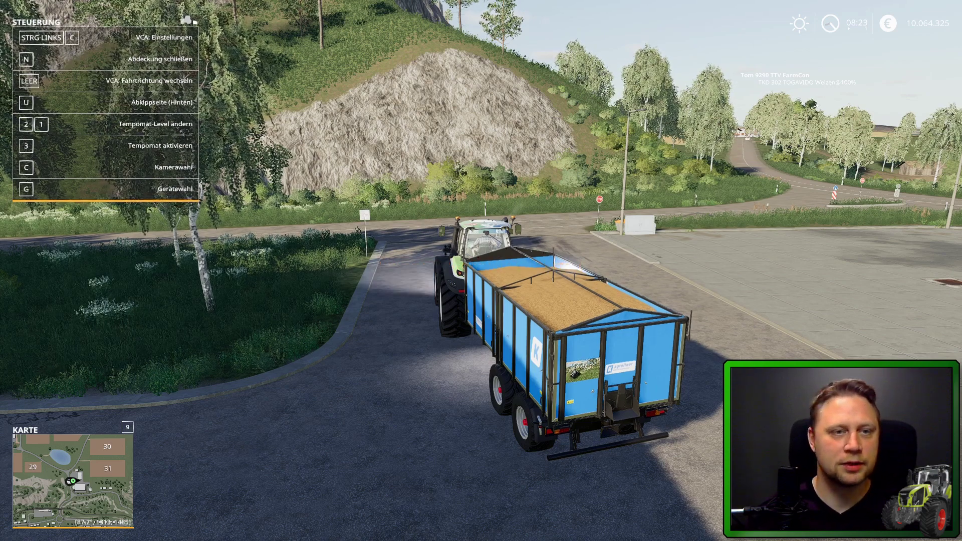
key(i)
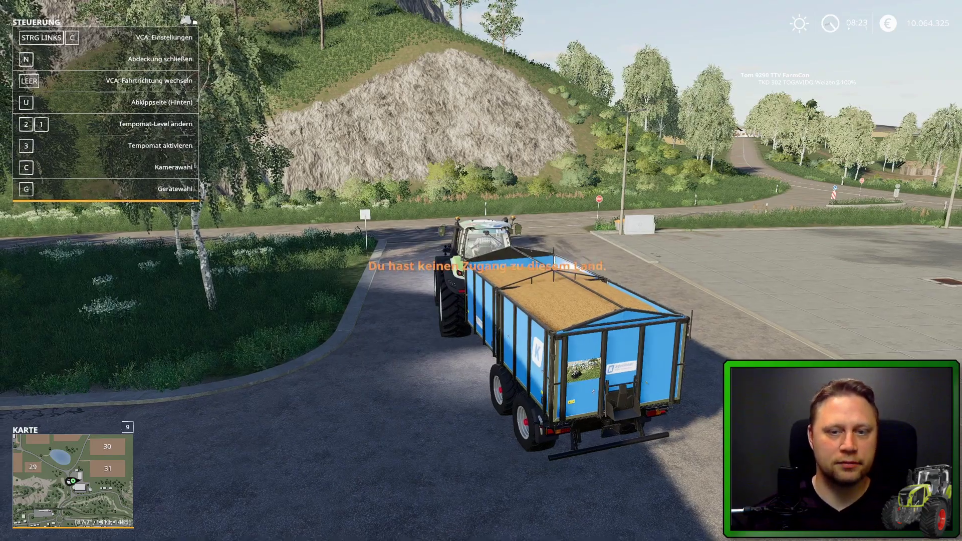
key(w)
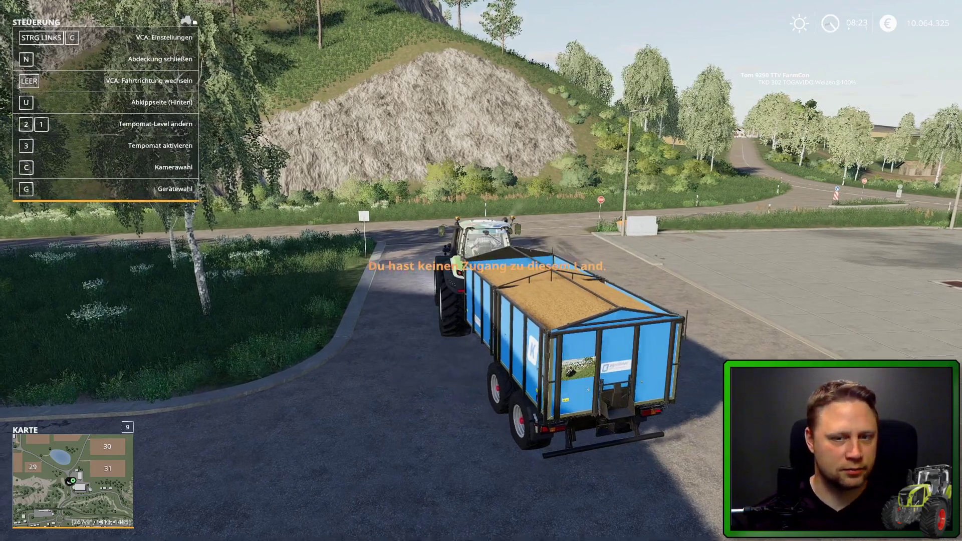
key(d)
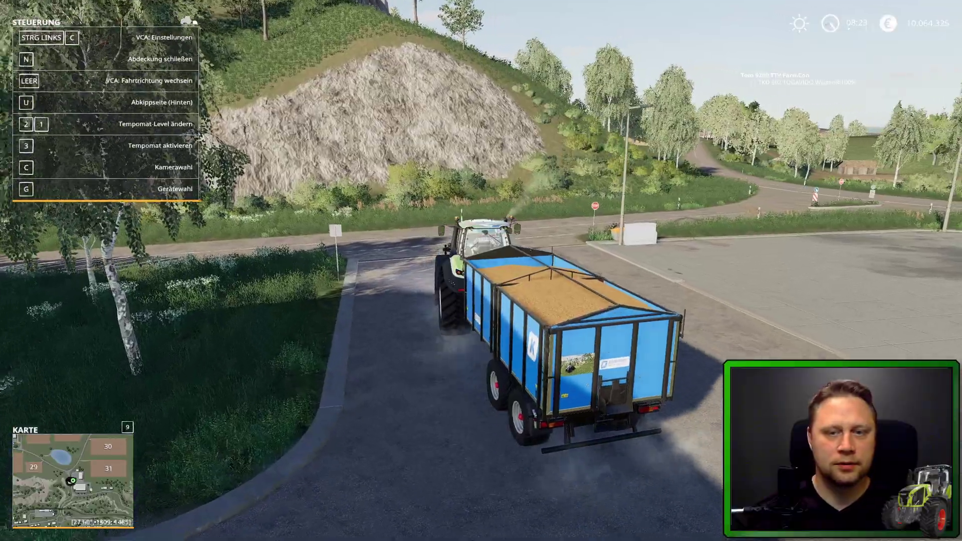
key(d)
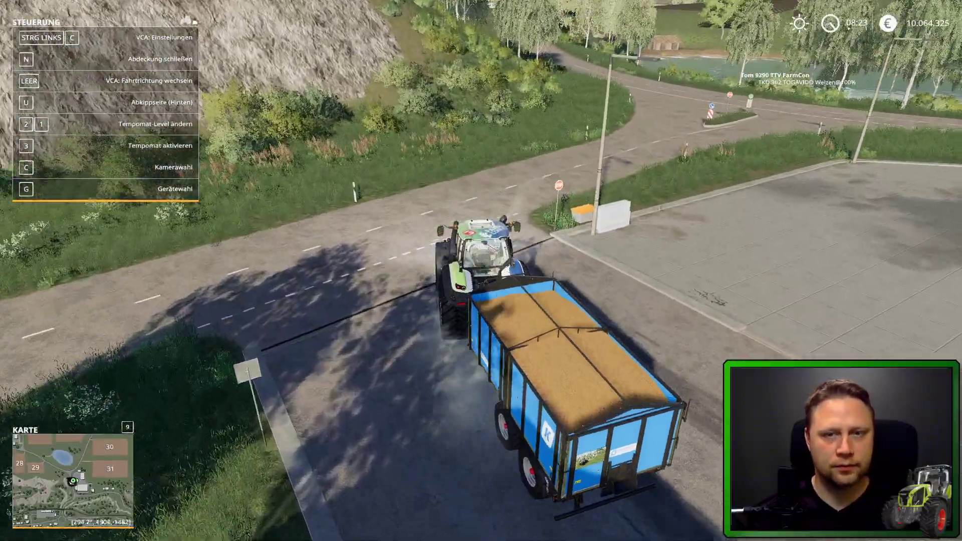
key(d)
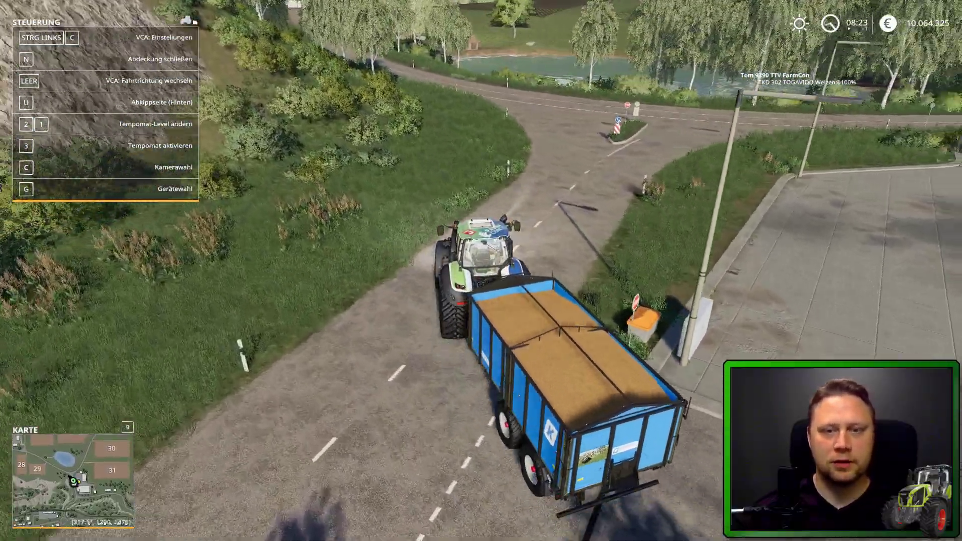
key(w)
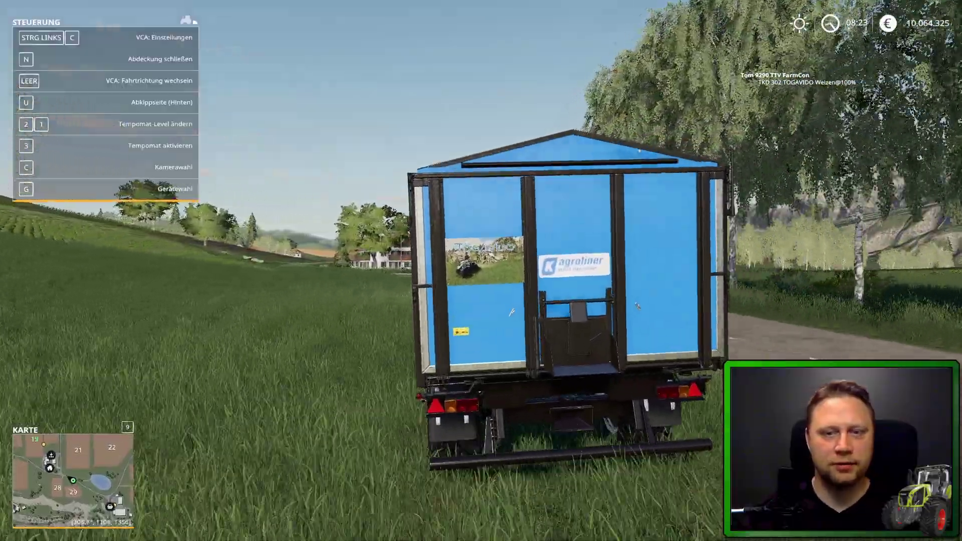
scroll(481, 270, down, 3)
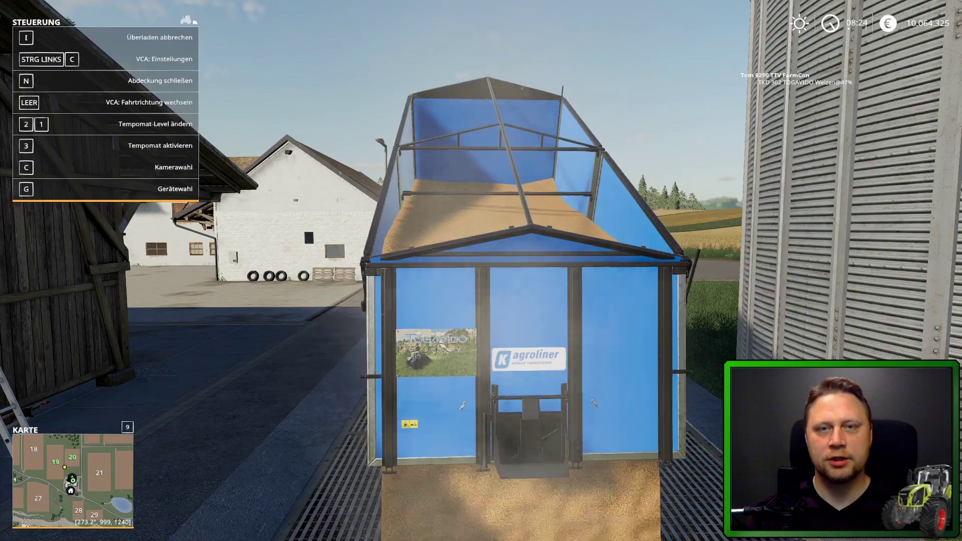
Step: Zoom in on the TOGAVIDO sign while the trailer empties, then stop the tractor engine
scroll(481, 270, up, 5)
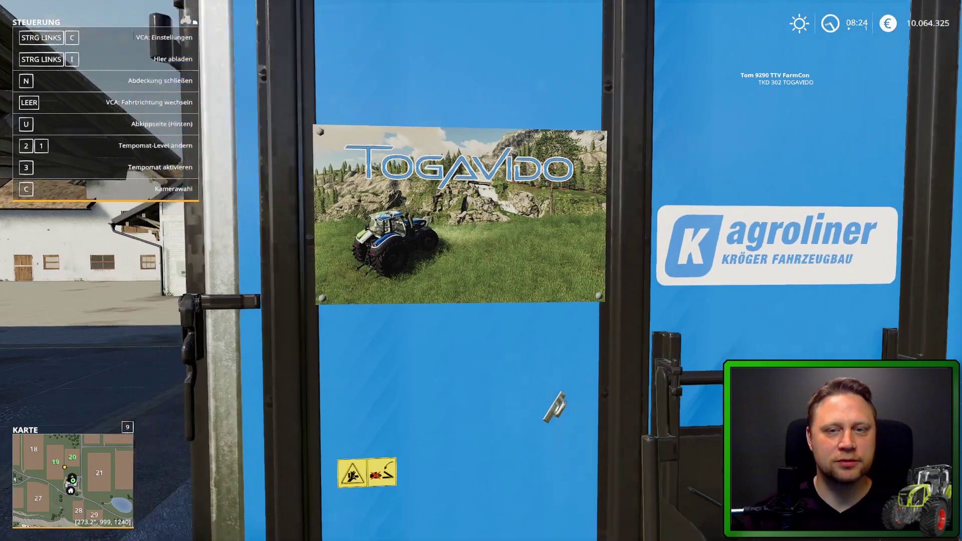
scroll(481, 270, down, 5)
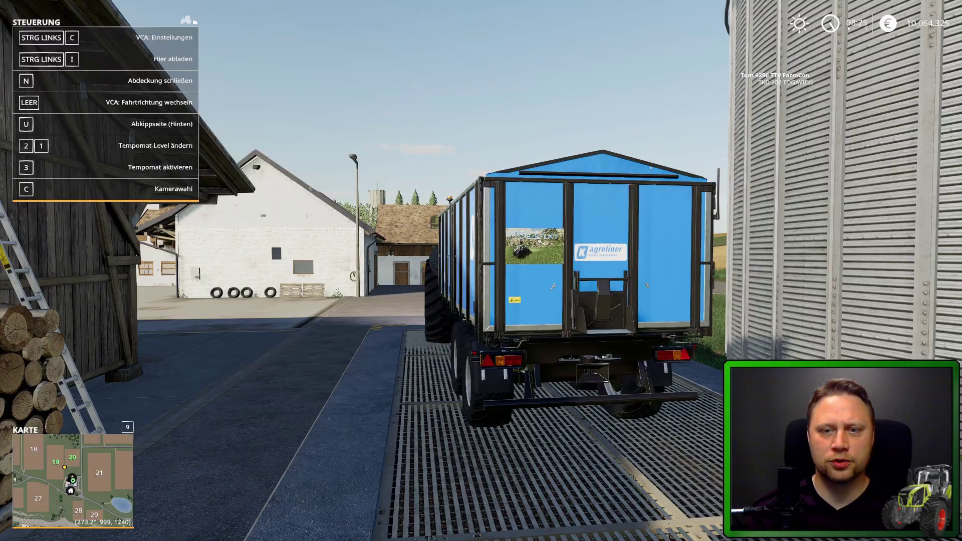
scroll(481, 270, down, 3)
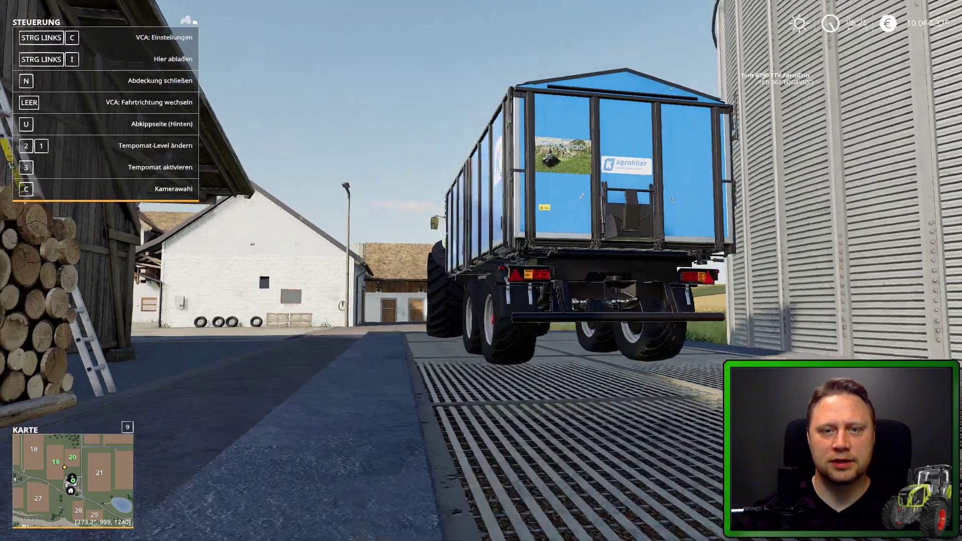
scroll(481, 271, down, 5)
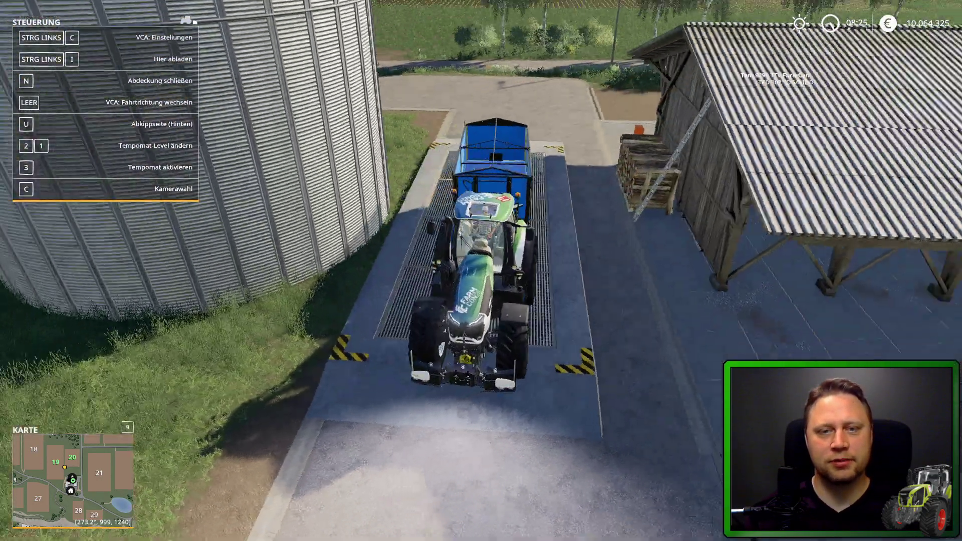
scroll(480, 270, up, 3)
scroll(481, 271, up, 2)
scroll(481, 271, up, 2)
scroll(481, 271, up, 2)
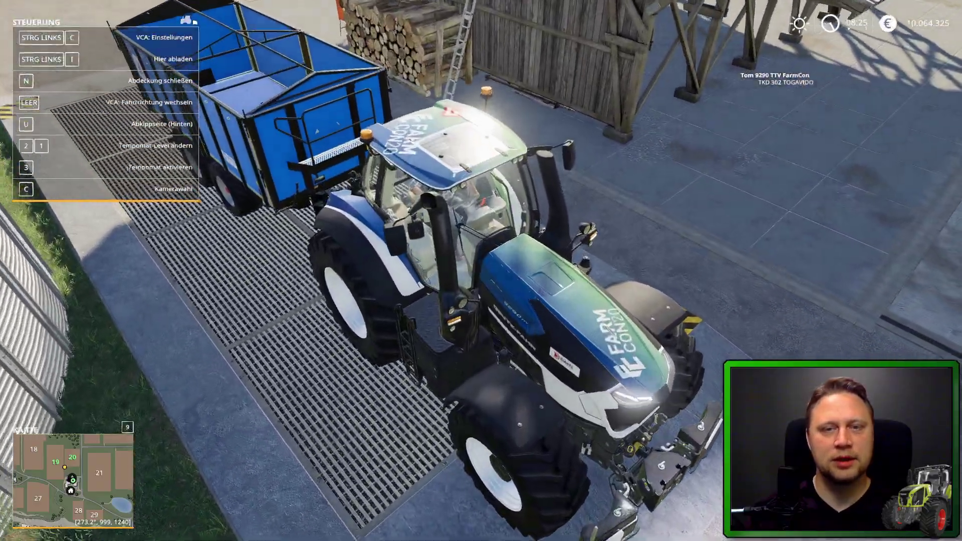
scroll(481, 271, up, 2)
scroll(481, 270, up, 2)
scroll(481, 271, down, 2)
scroll(481, 270, down, 3)
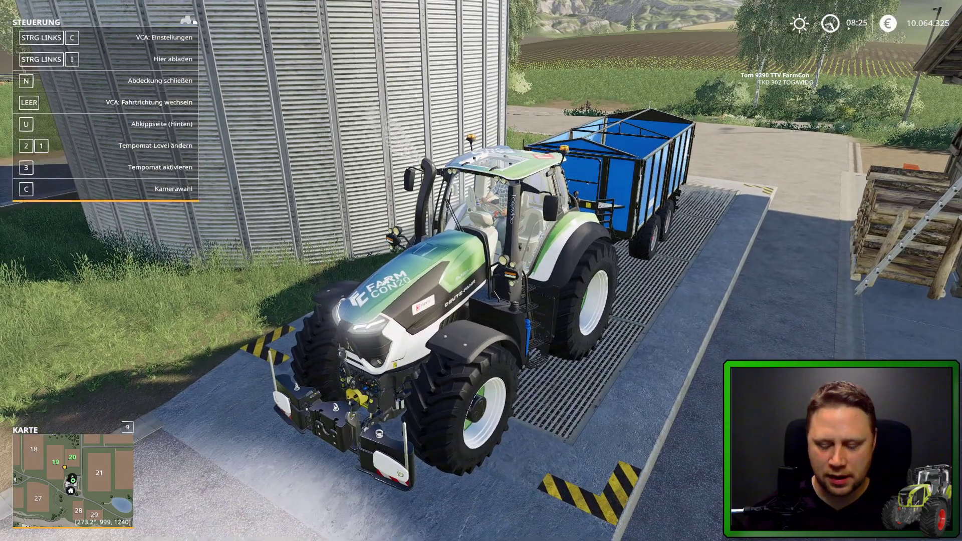
key(Return)
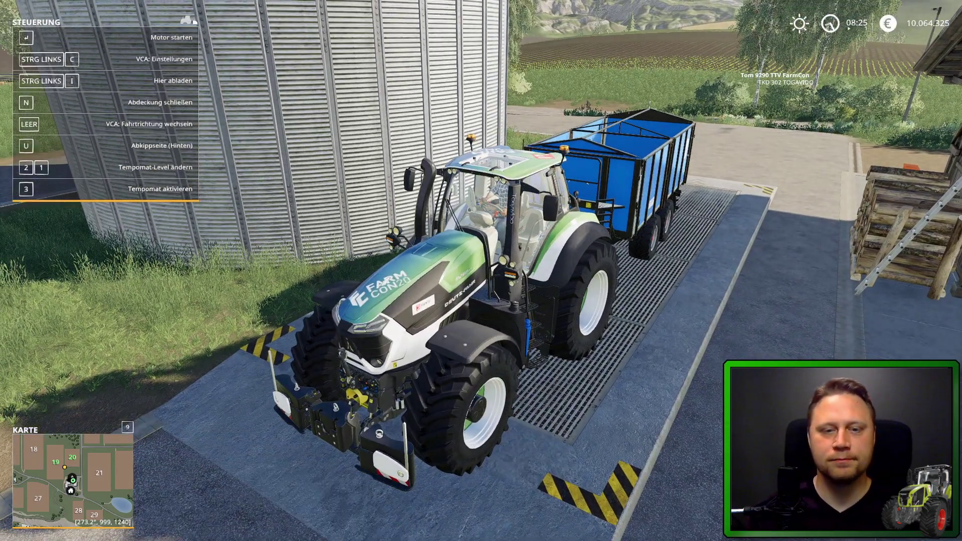